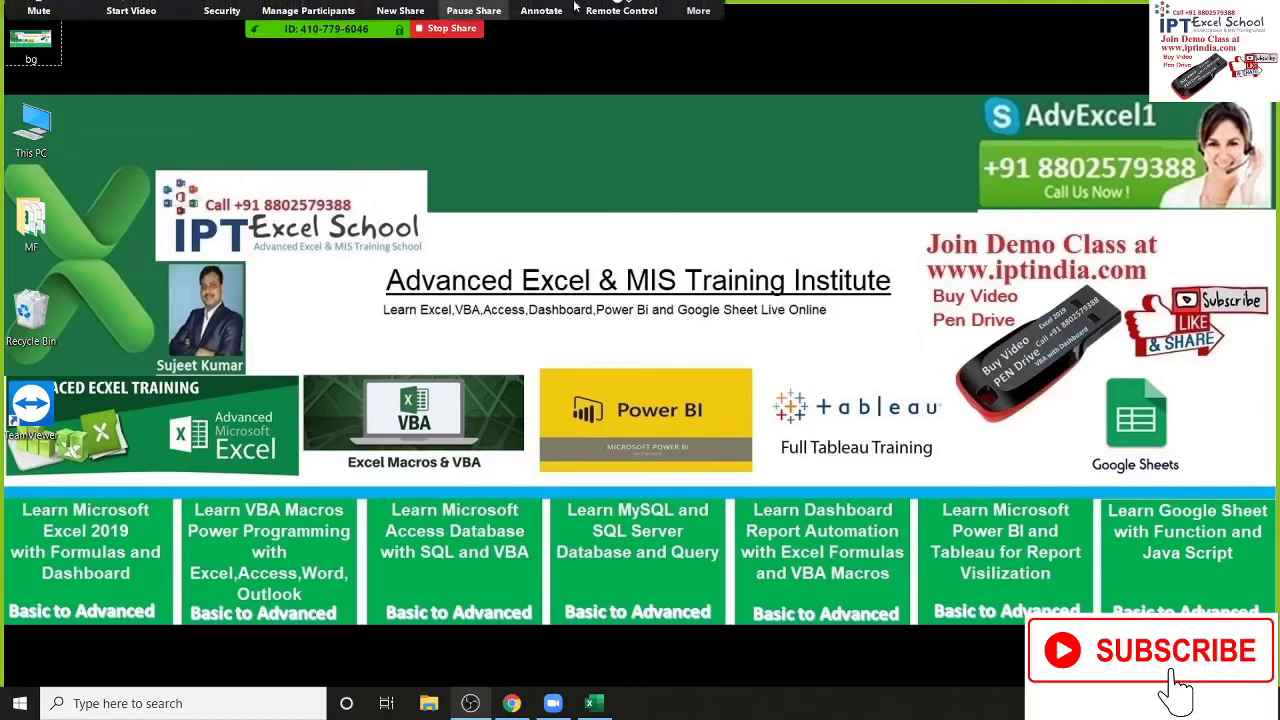
Go through the meeting participants' options, then close the participants list
mouse_move(450, 10)
left_click(697, 15)
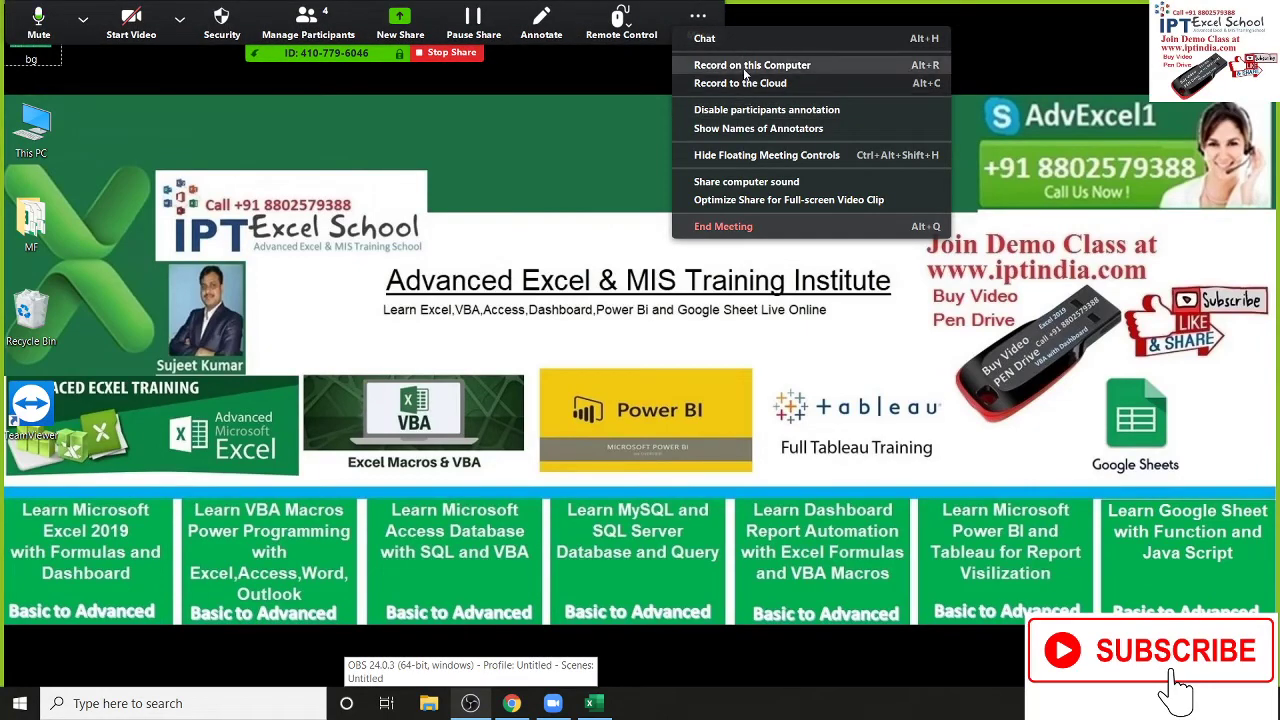
left_click(308, 25)
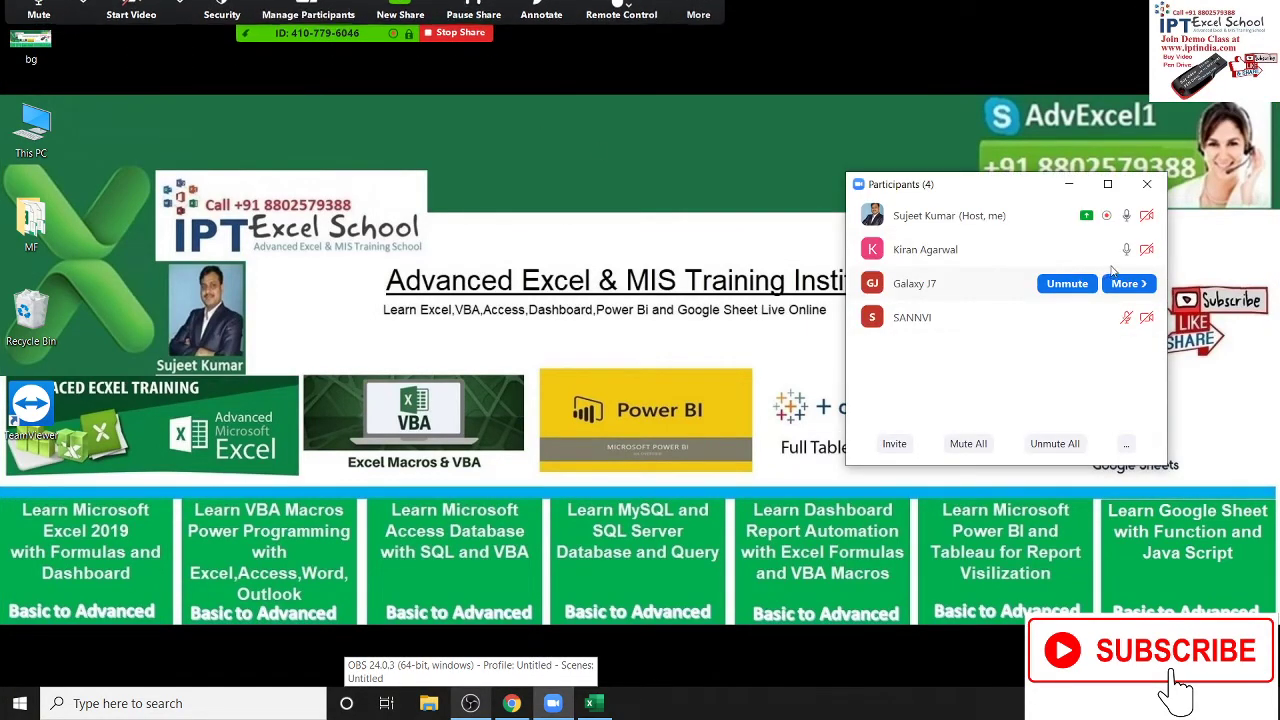
left_click(1127, 249)
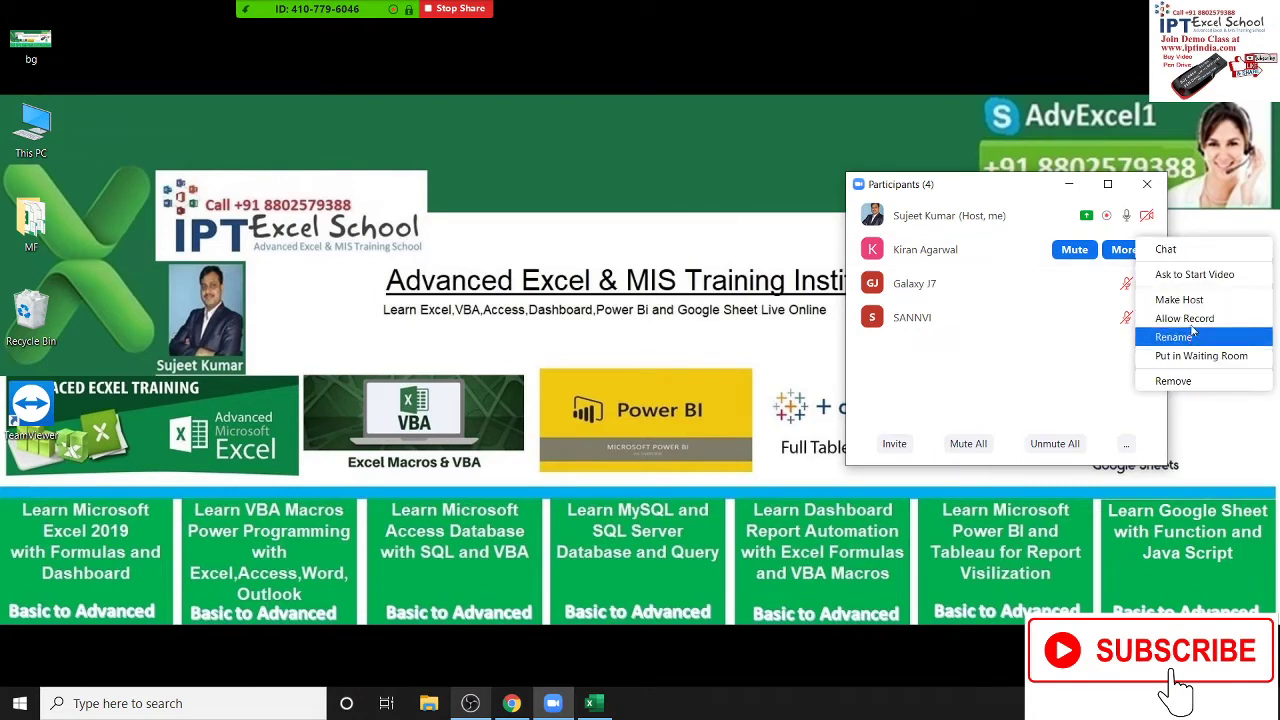
left_click(1122, 318)
left_click(1122, 317)
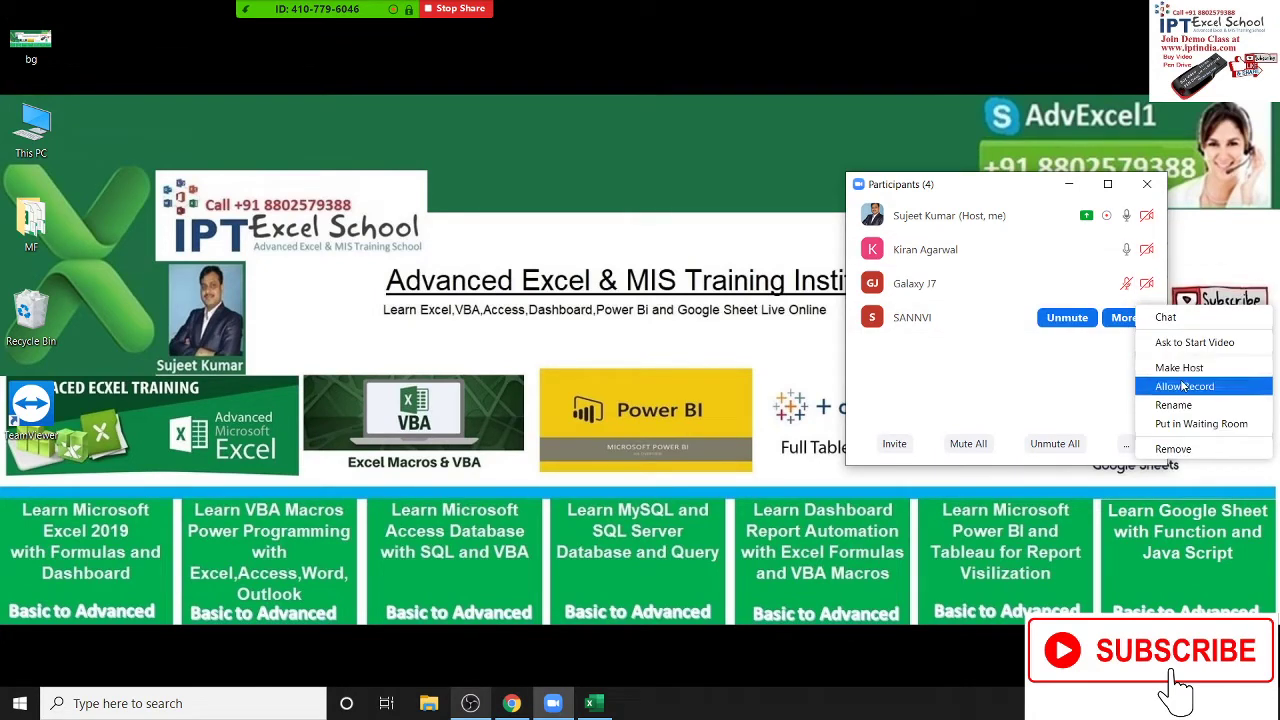
left_click(1184, 387)
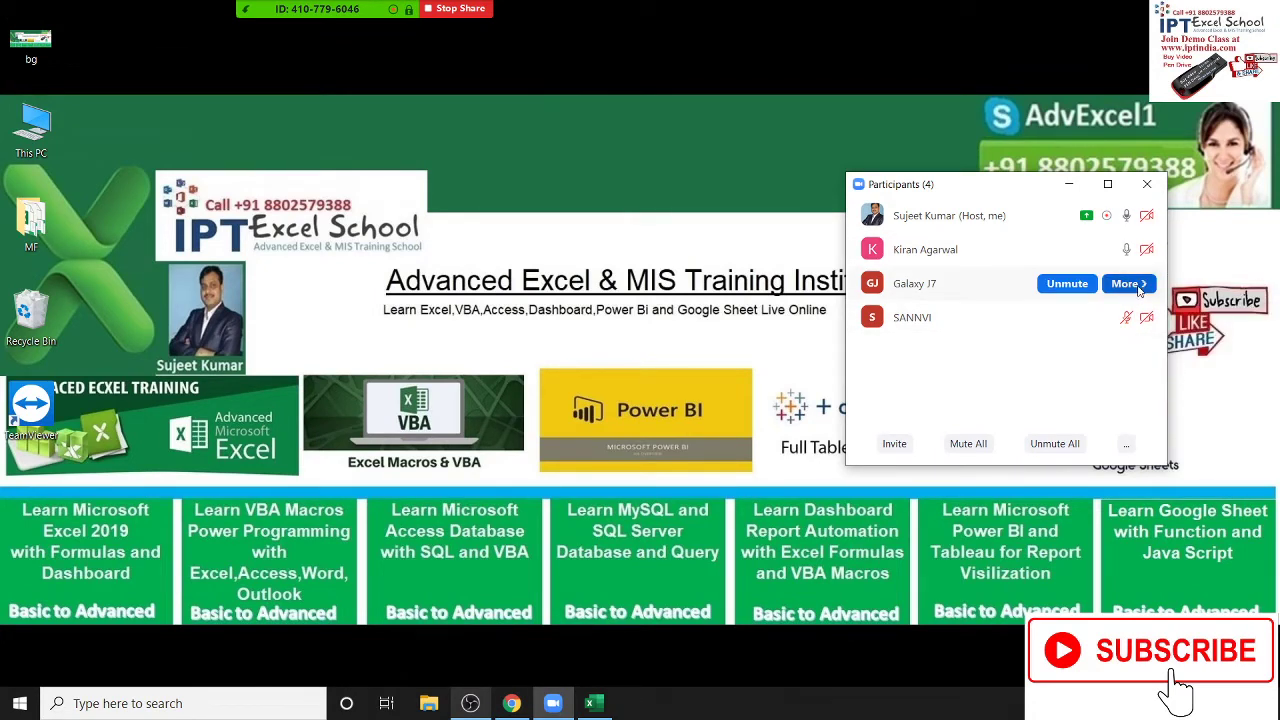
left_click(1128, 285)
left_click(664, 304)
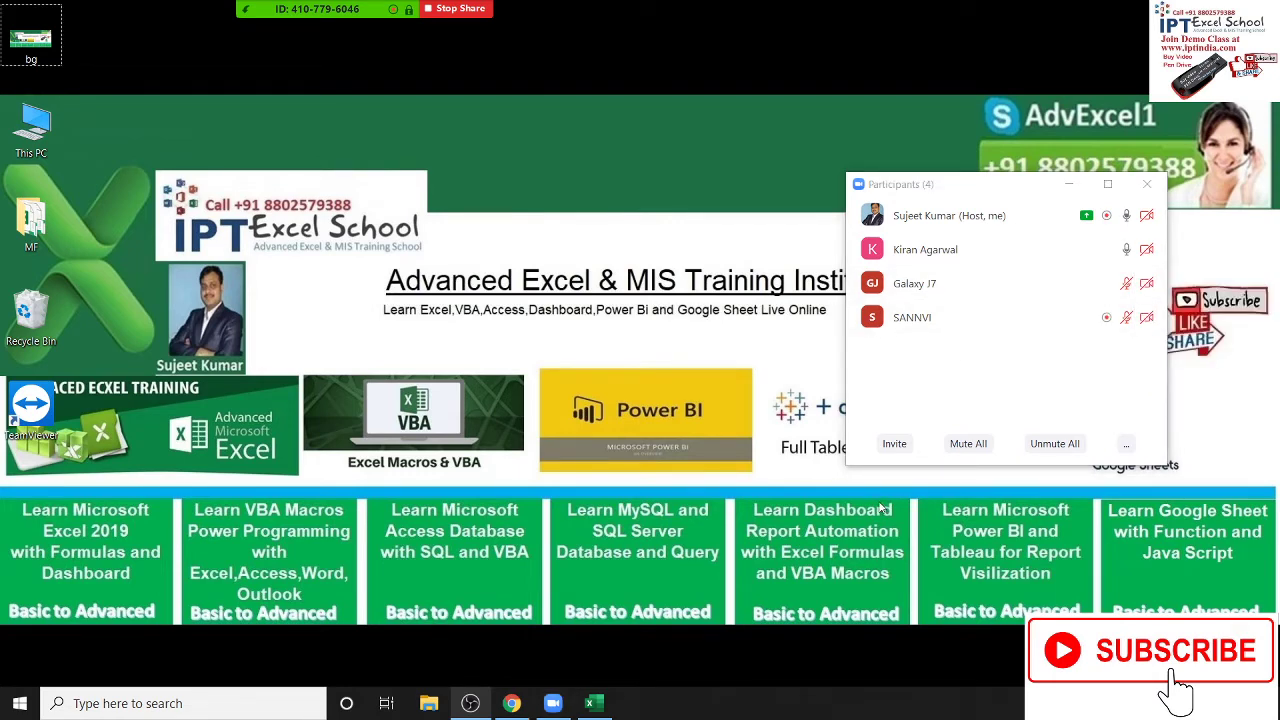
left_click(1148, 185)
mouse_move(360, 10)
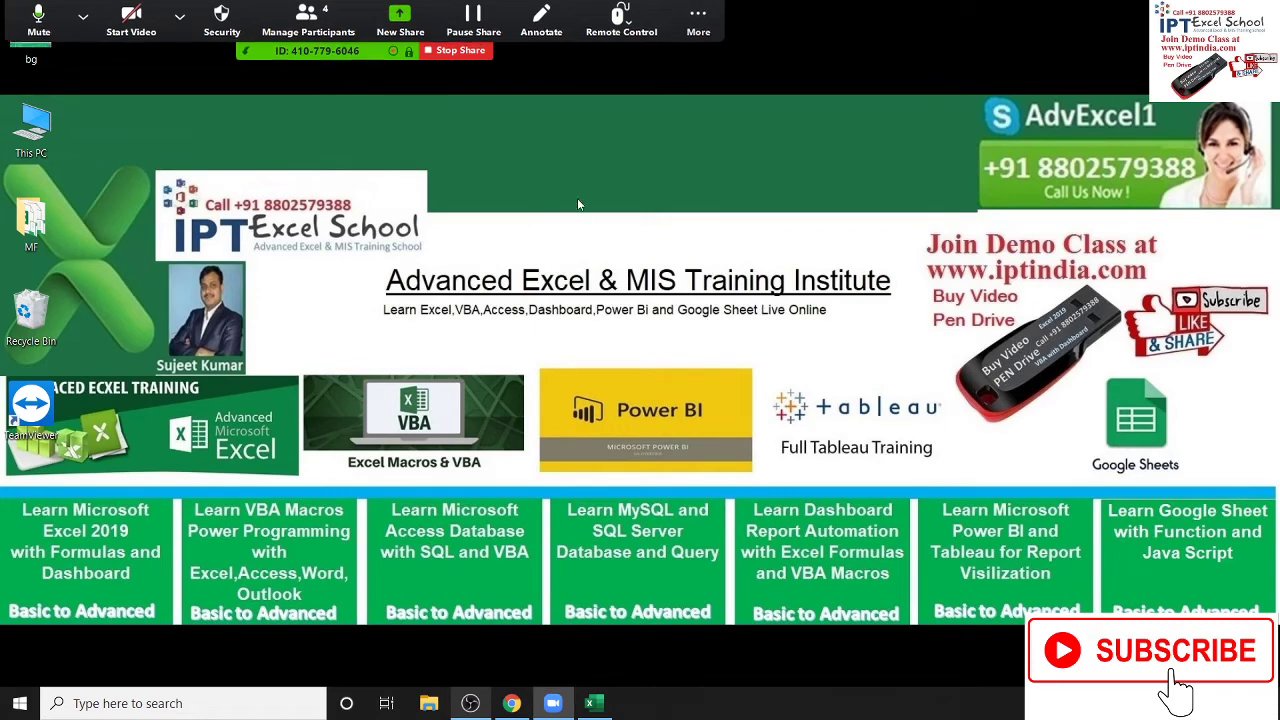
Back in Excel, inspect B2's VLOOKUP formula, then delete it from B2
left_click(590, 703)
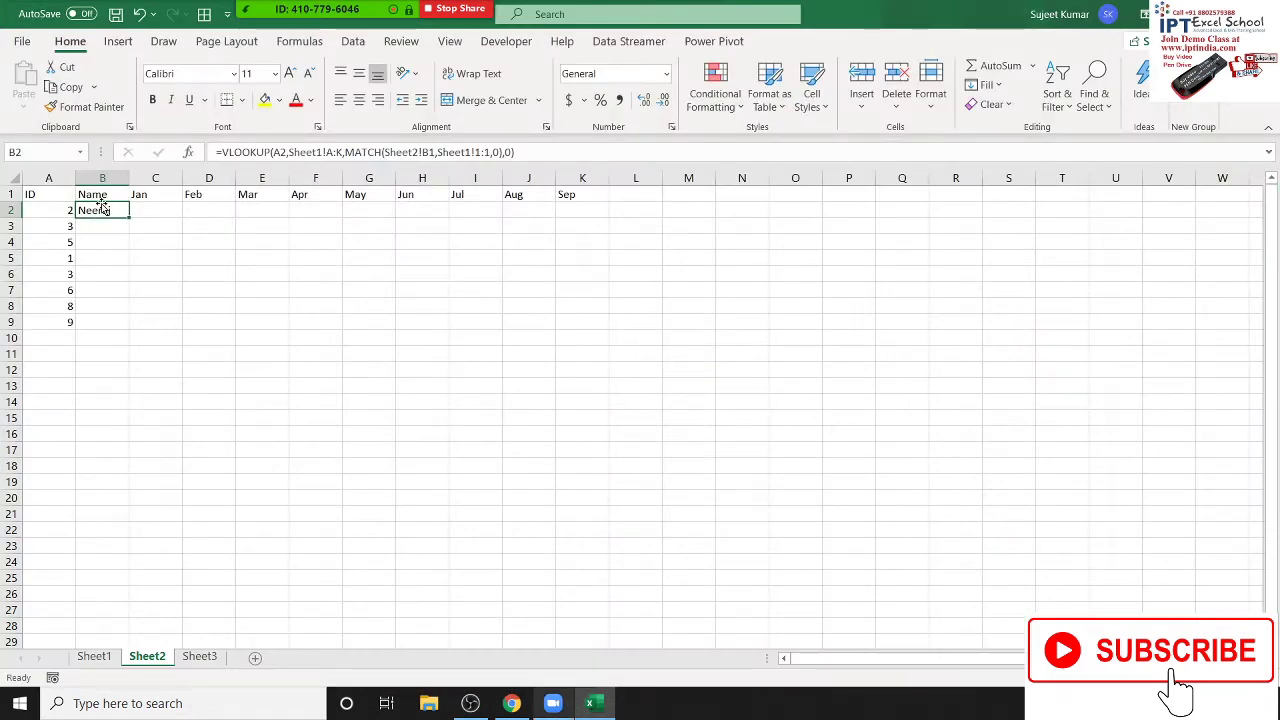
double_click(100, 209)
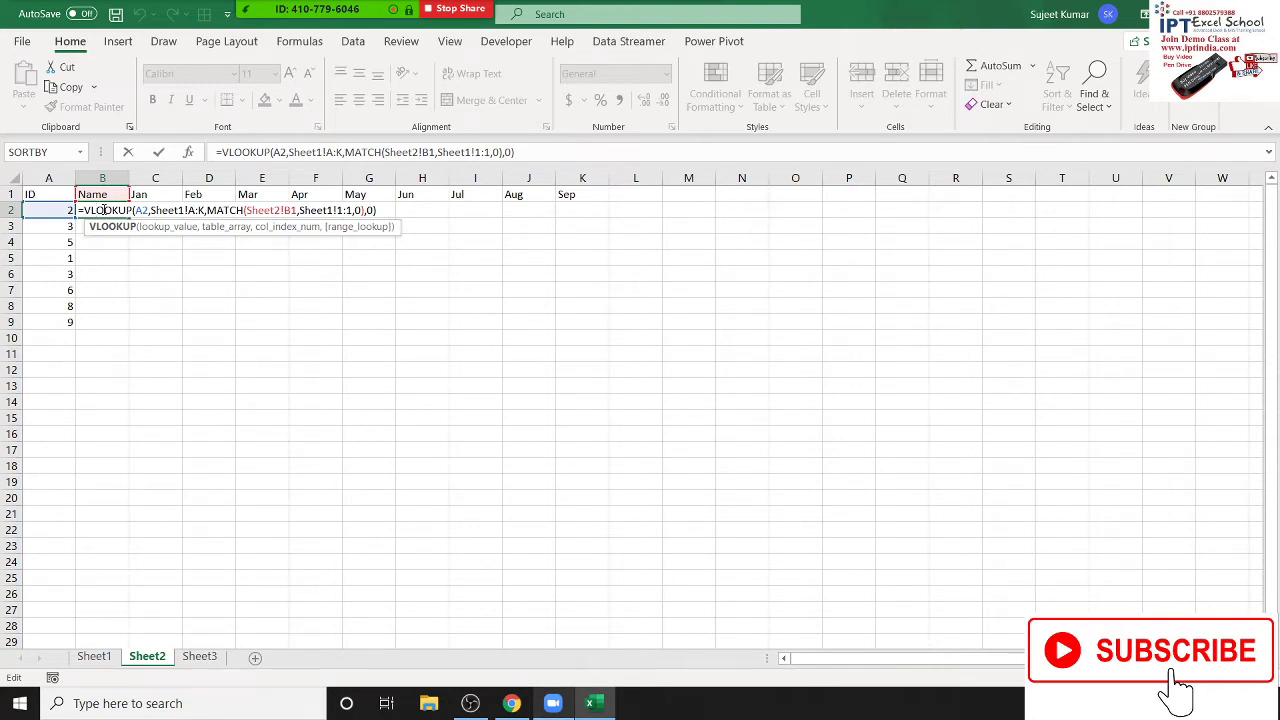
key("Escape")
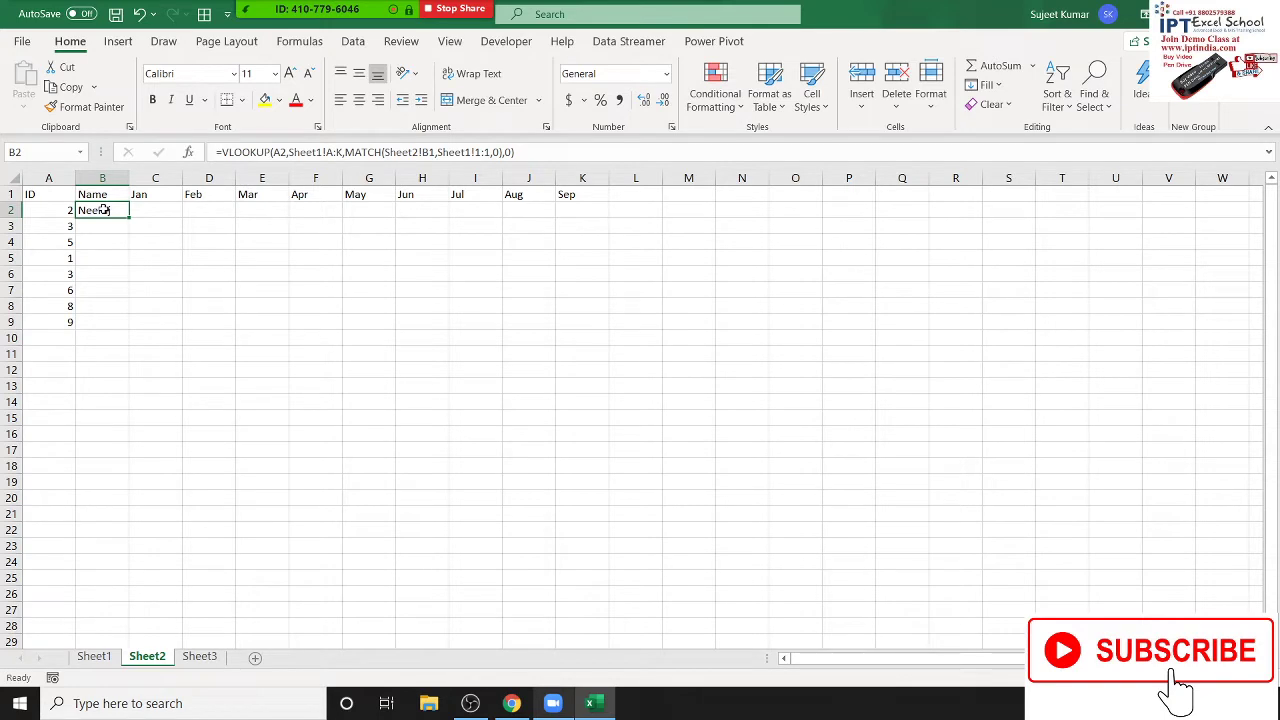
key("Delete")
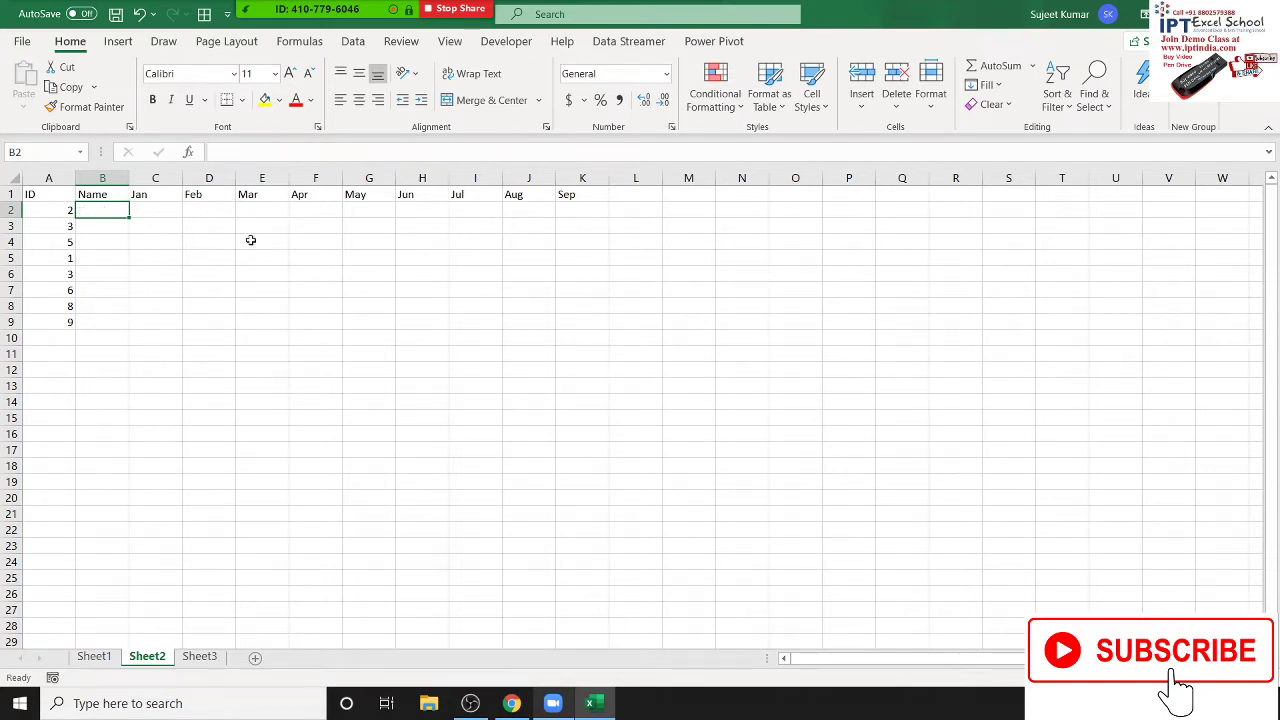
Open the Visual Basic editor from the Developer tab and insert a new Module1
left_click(492, 45)
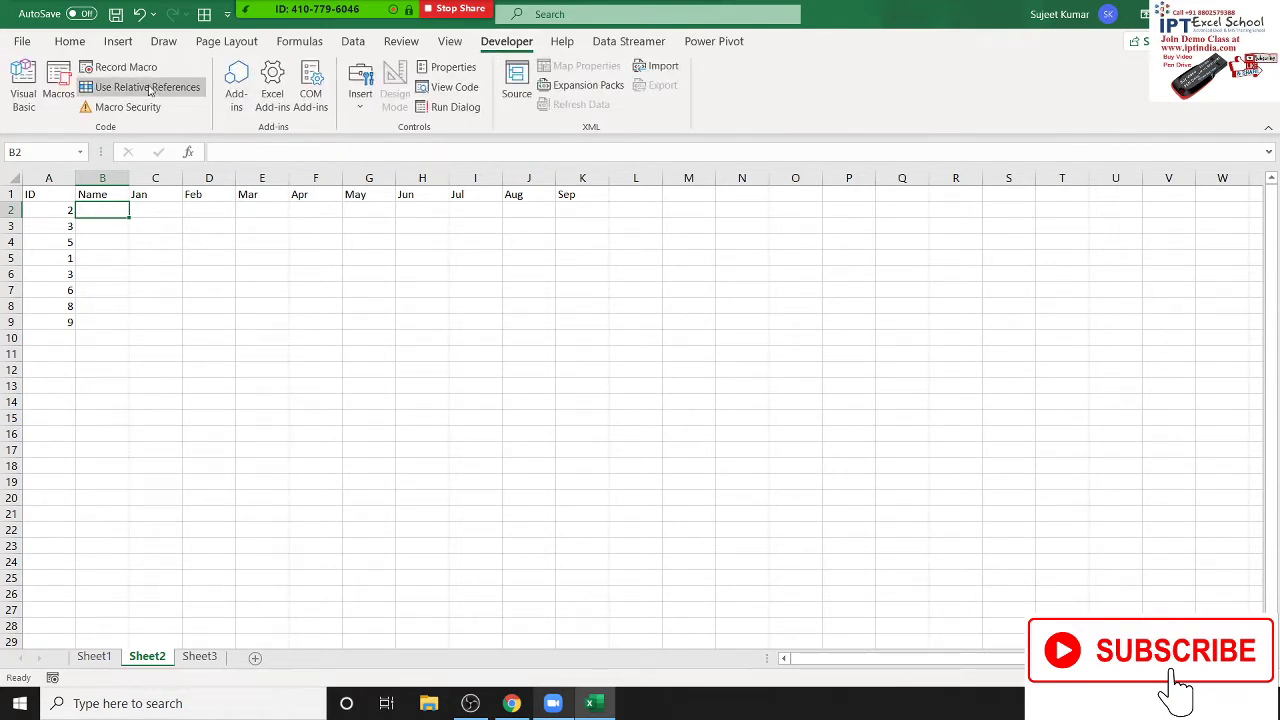
left_click(24, 95)
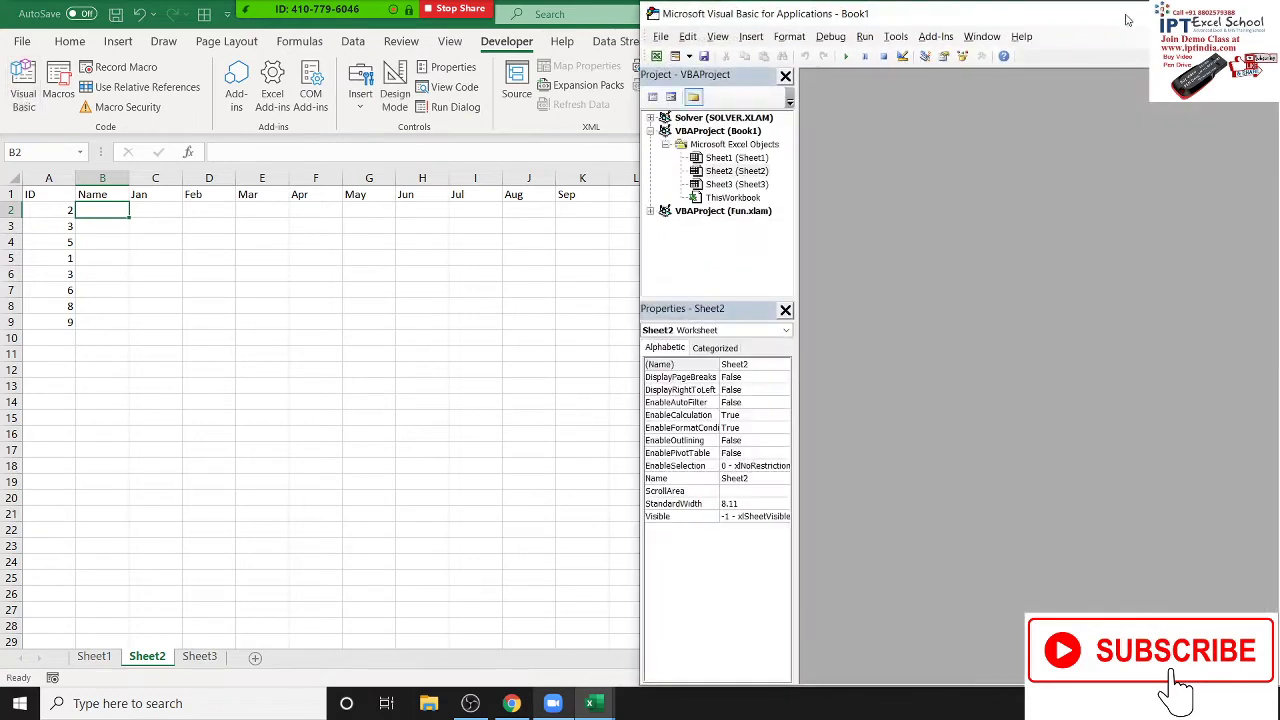
left_click(749, 37)
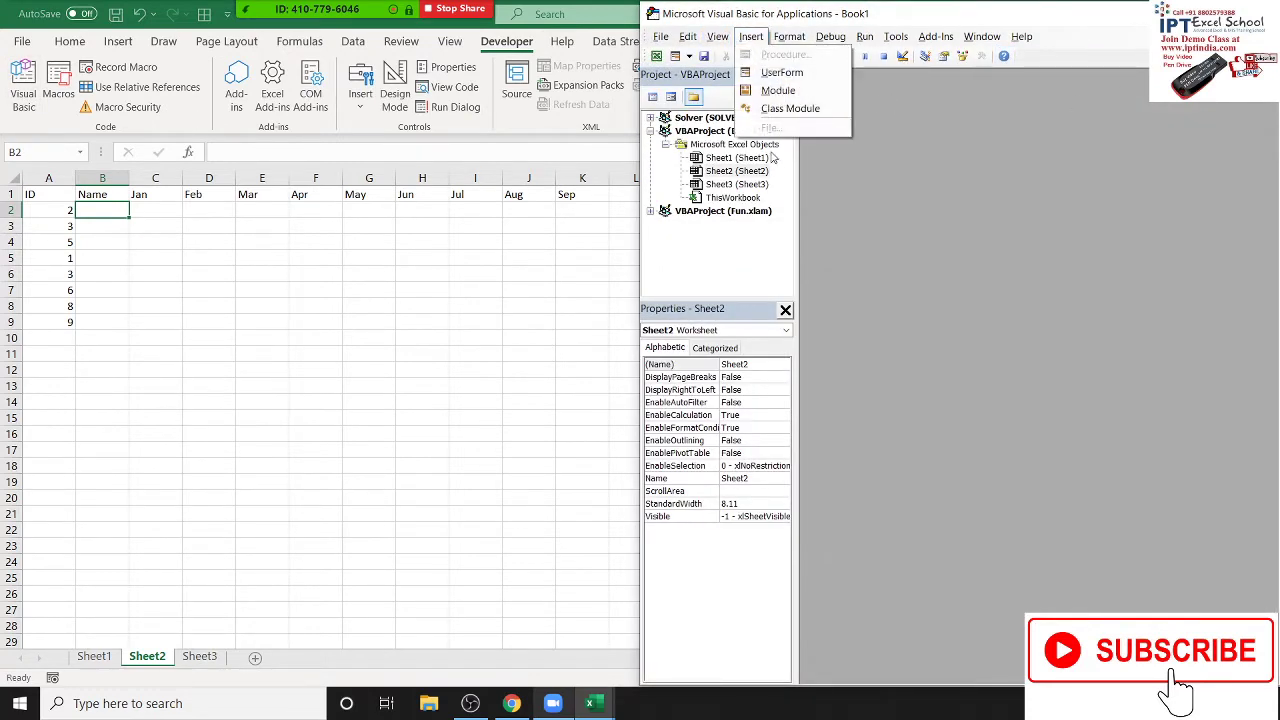
left_click(792, 92)
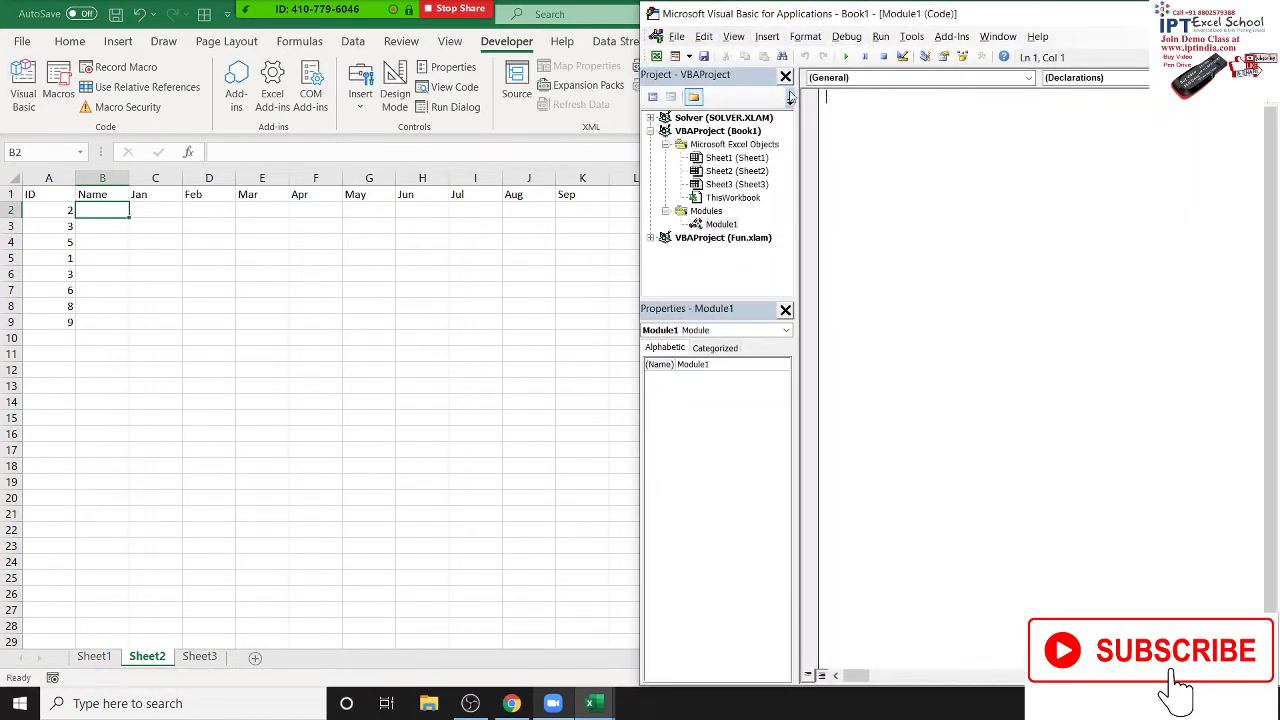
Type the header Function M_V(n As Variant, r As Range, c As Variant)
type("f")
type("unction")
type(" MV")
key("BackSpace")
type("V")
type("(n as ")
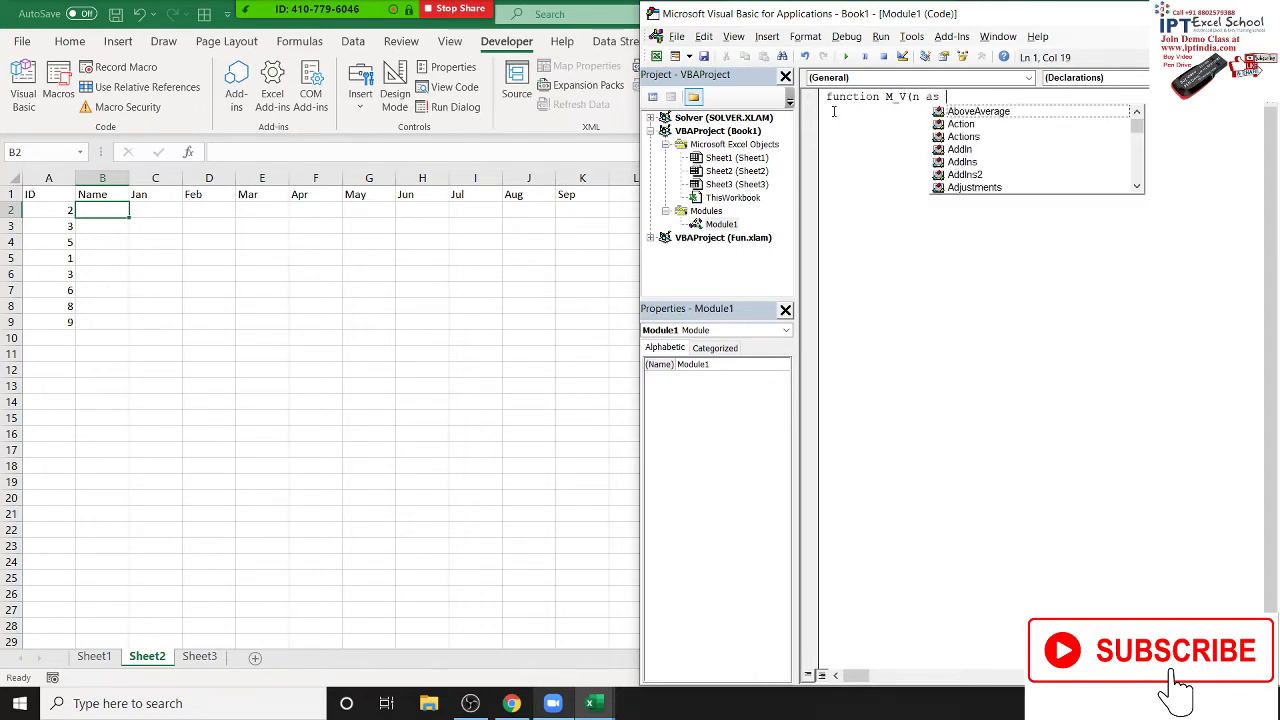
type("nv")
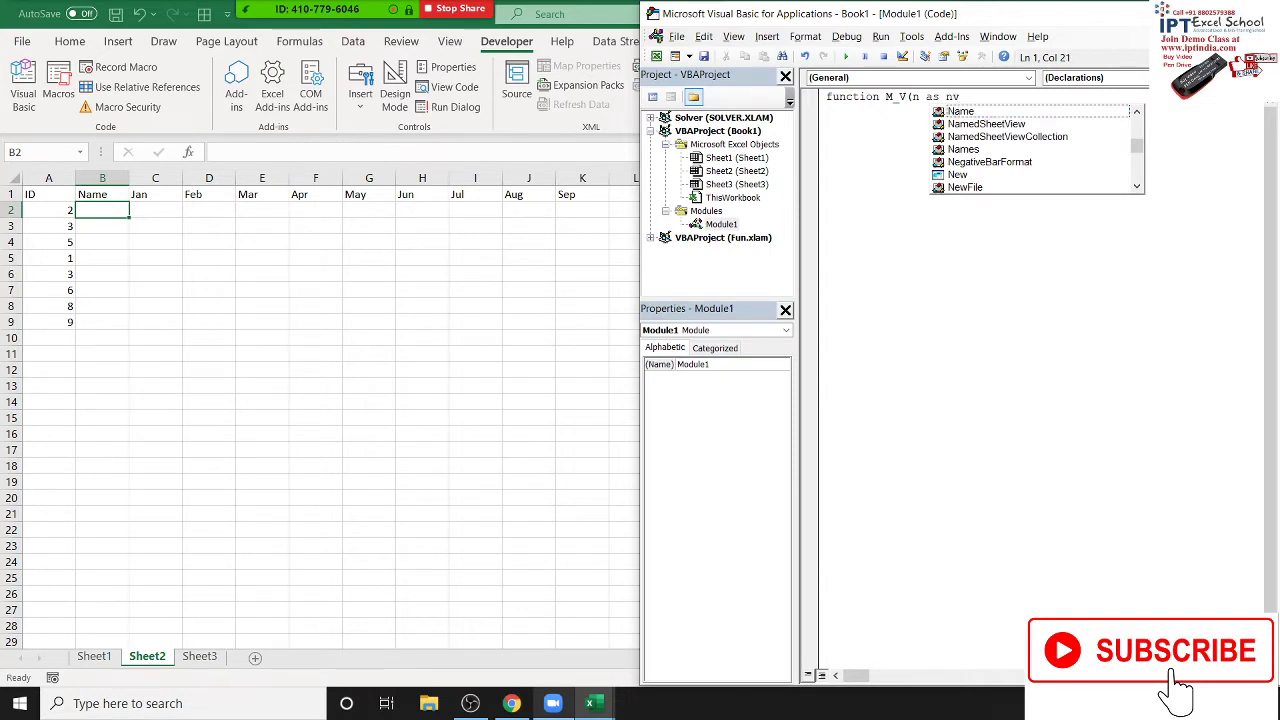
key("BackSpace")
type("v")
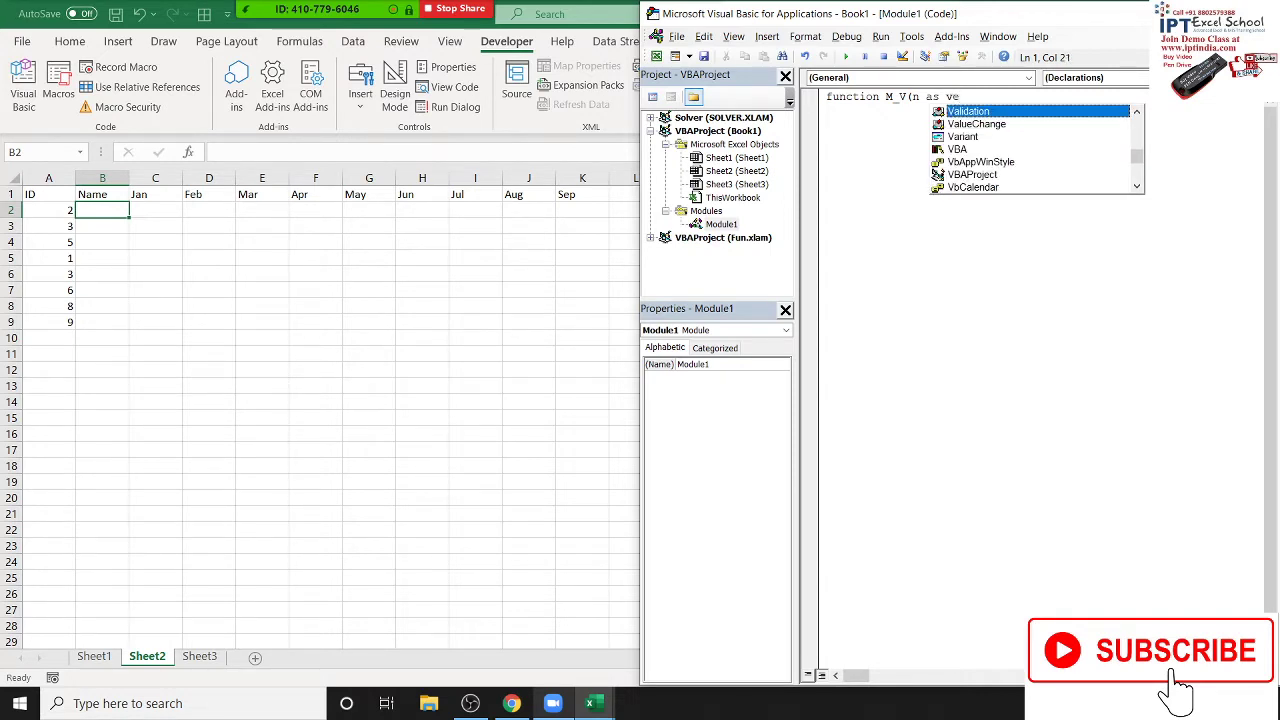
key("Down")
key("Down")
key("Tab")
type(",")
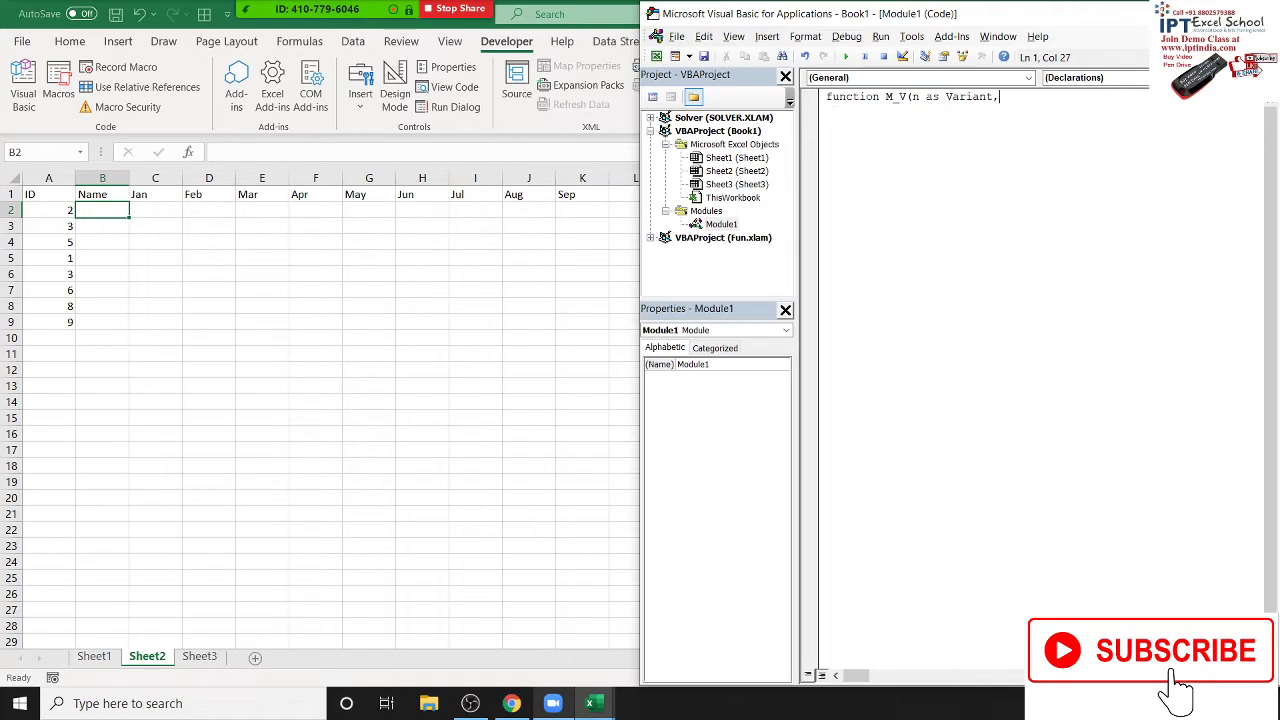
type("r as ")
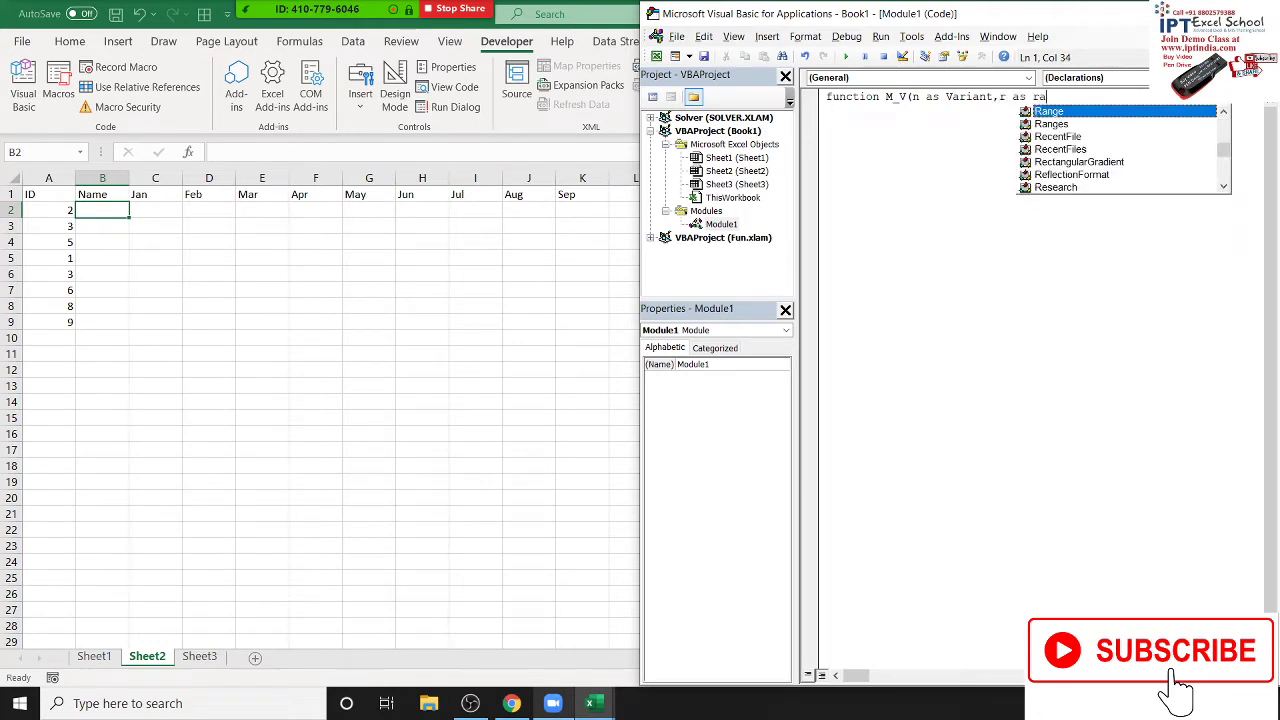
type("Range,")
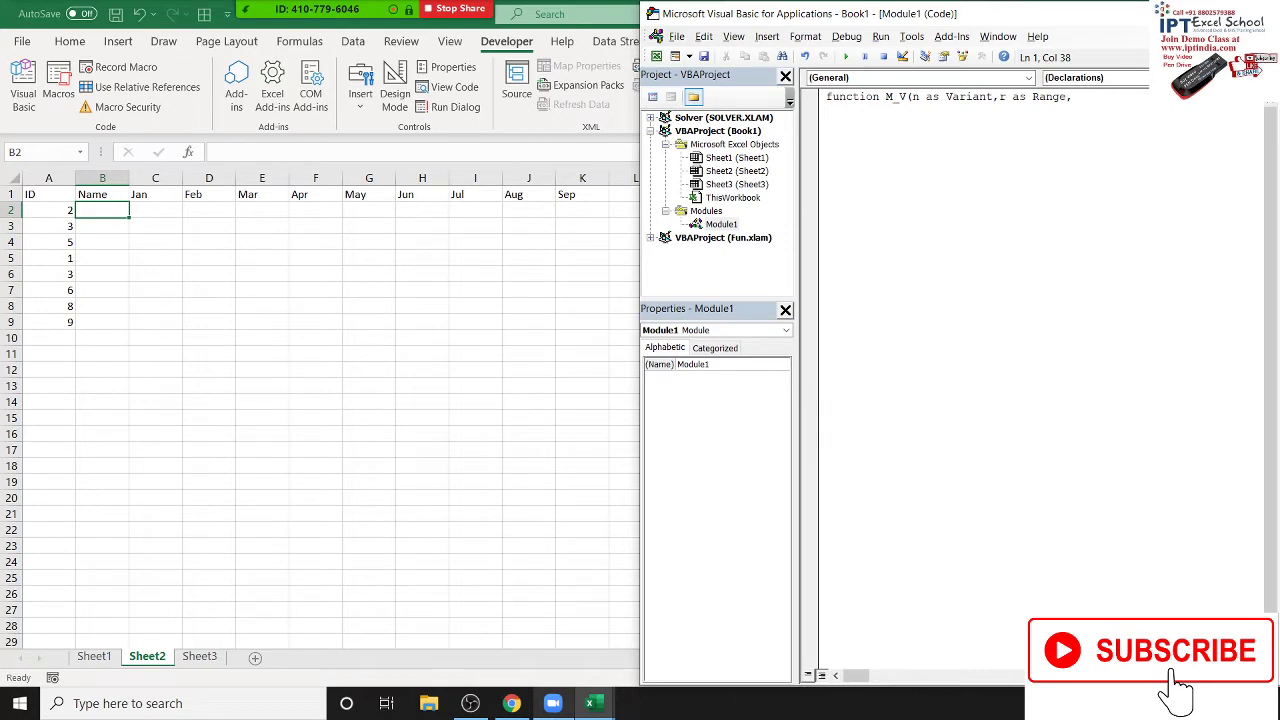
type("c as ")
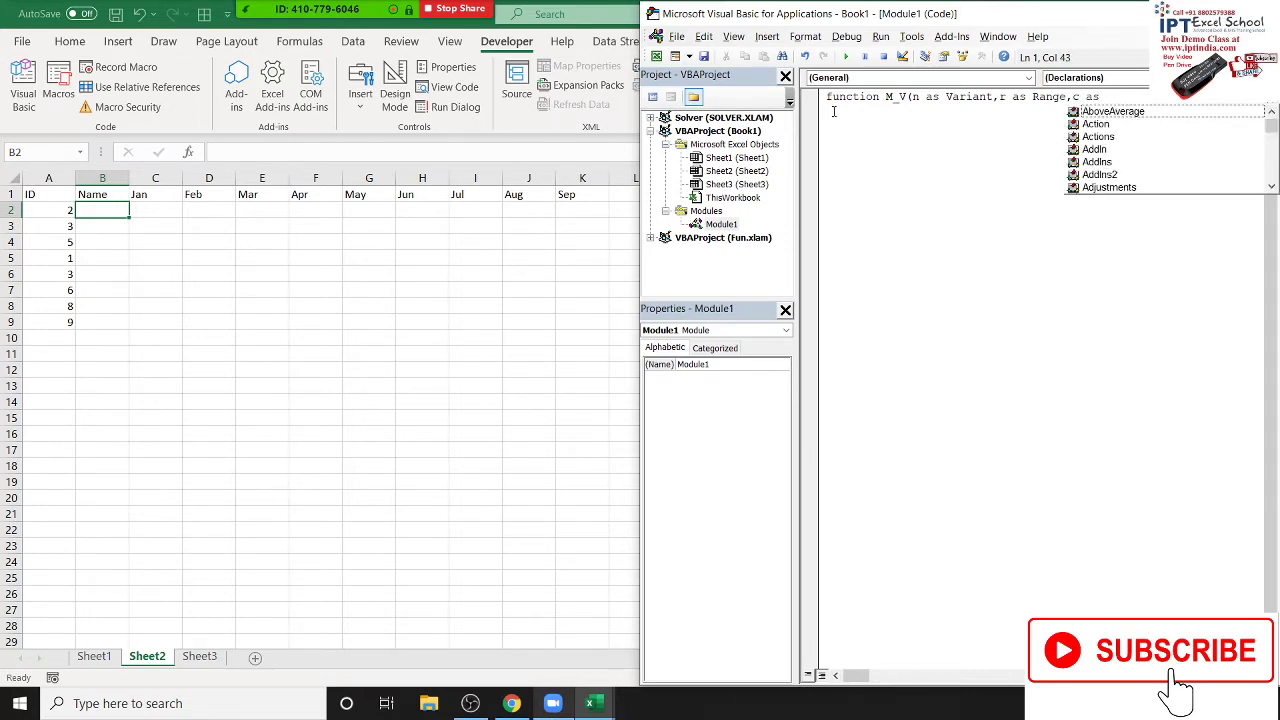
type("ver")
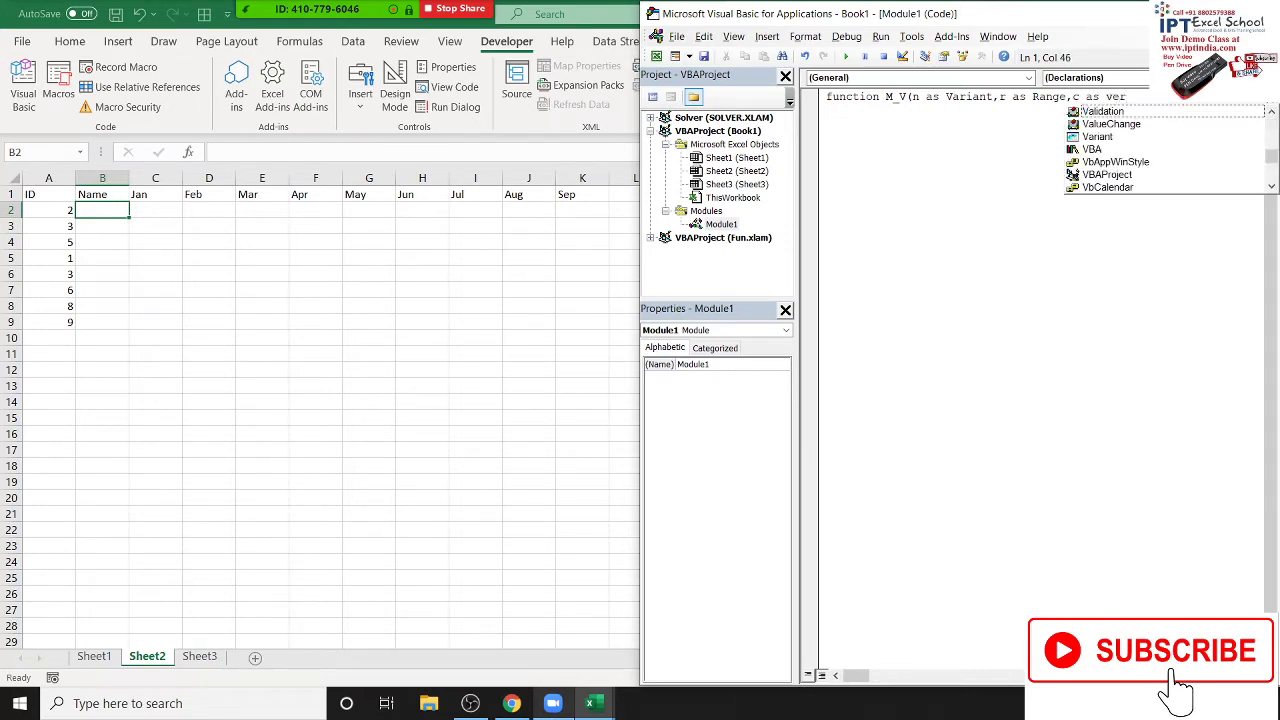
key("BackSpace")
key("BackSpace")
type("ar")
key("Tab")
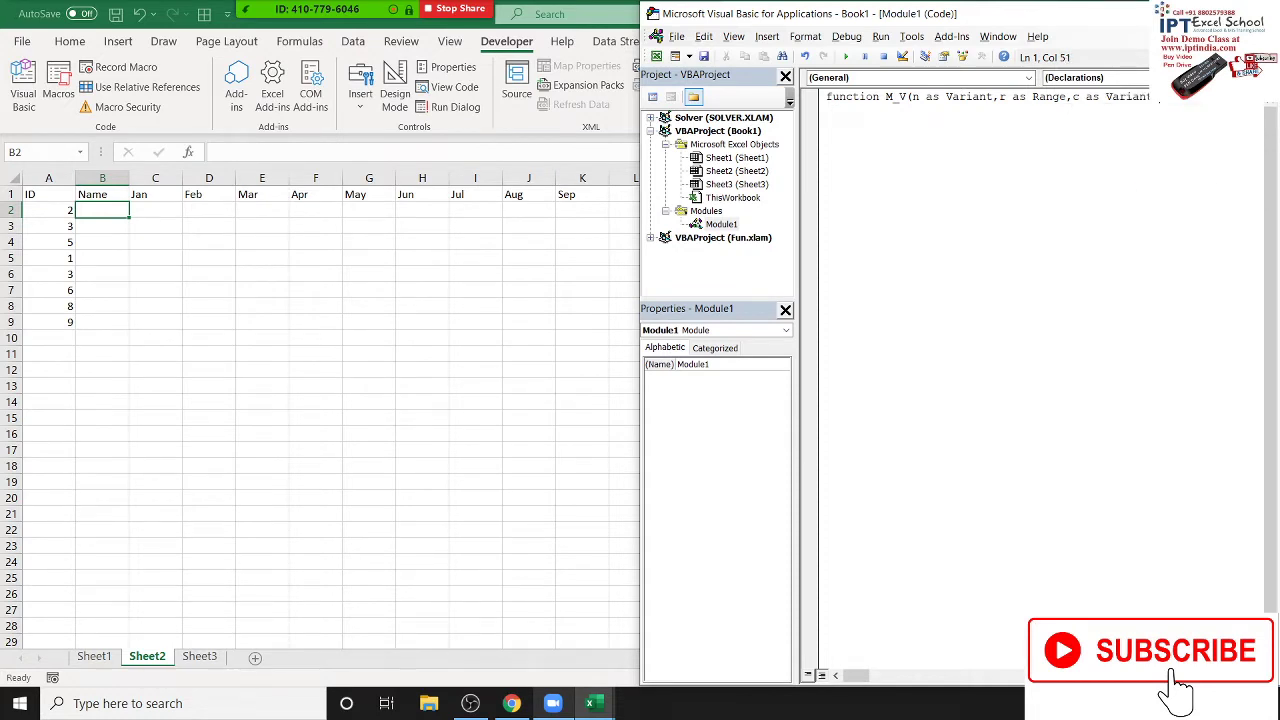
type("as Va")
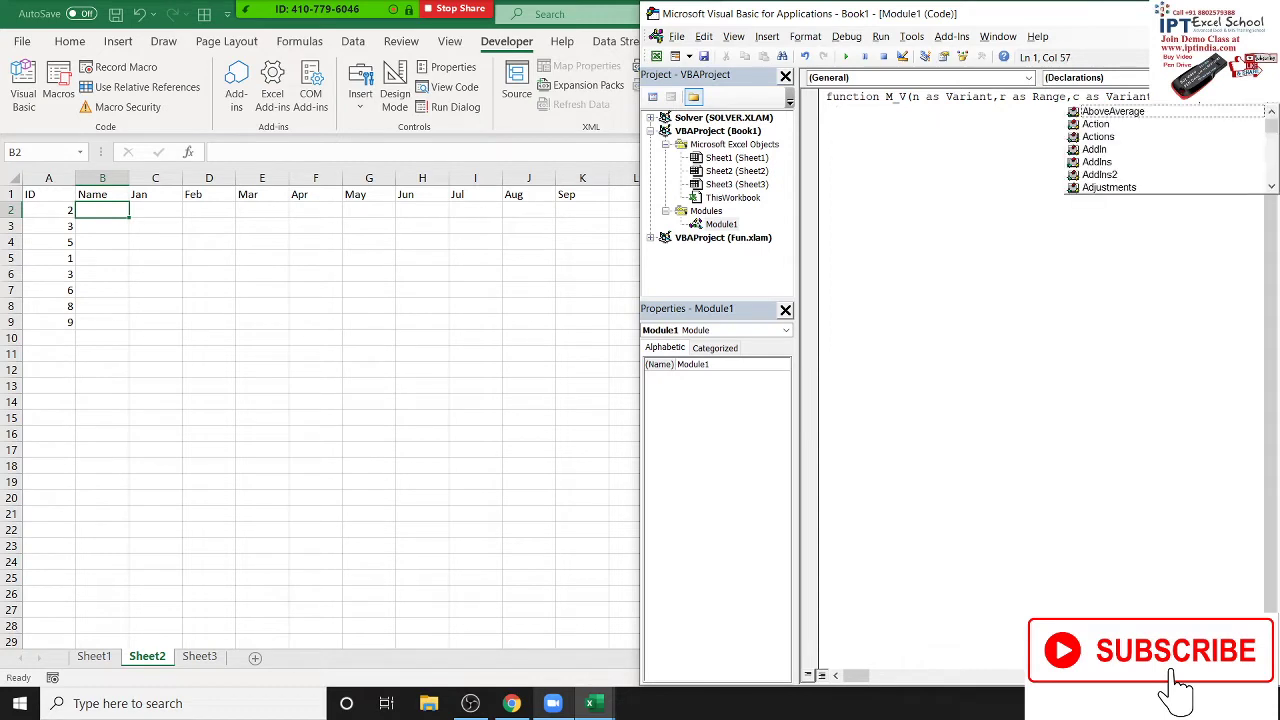
type("rian")
key("Tab")
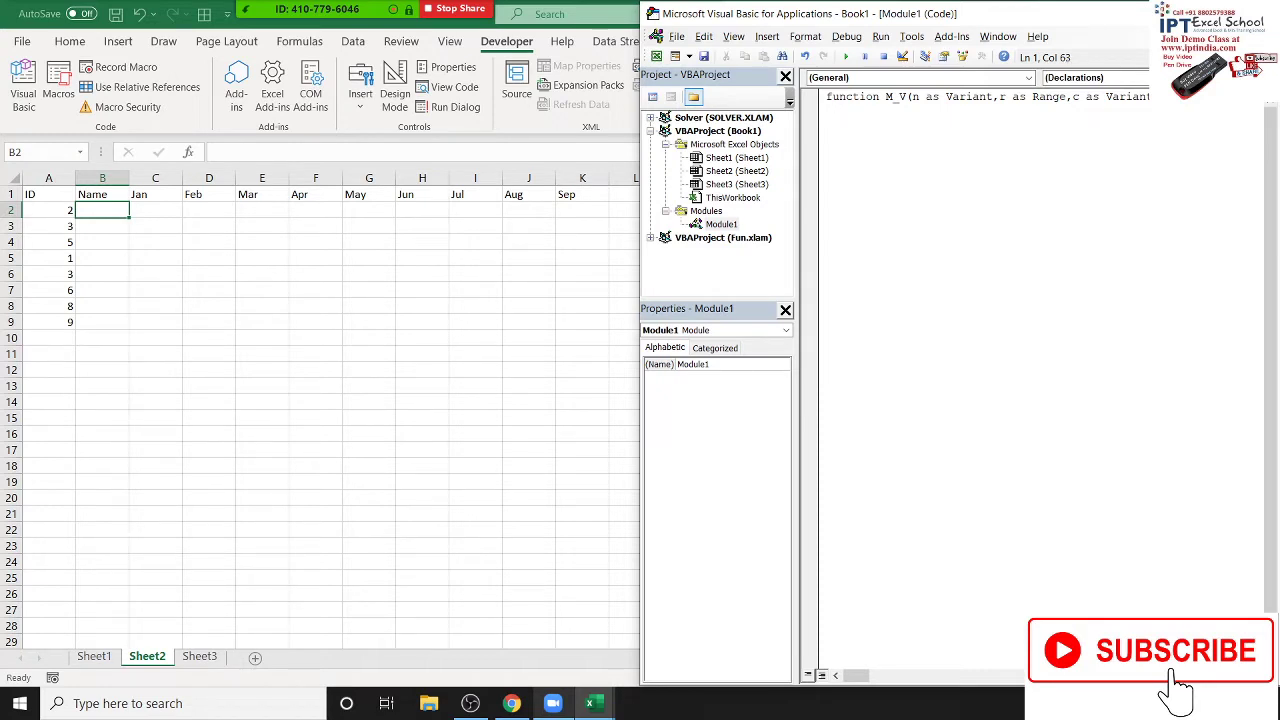
Declare Dim re As Variant inside the M_V function
key("Return")
key("Return")
key("Return")
key("Return")
key("Return")
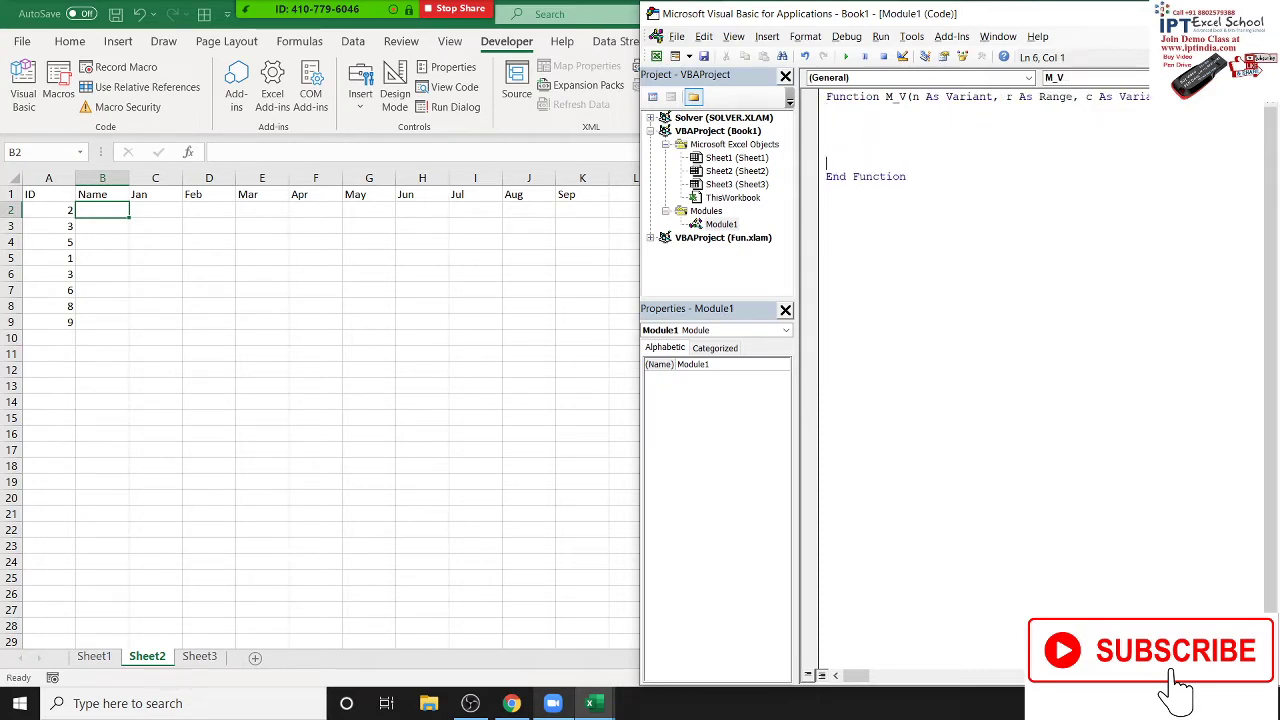
key("Return")
key("Return")
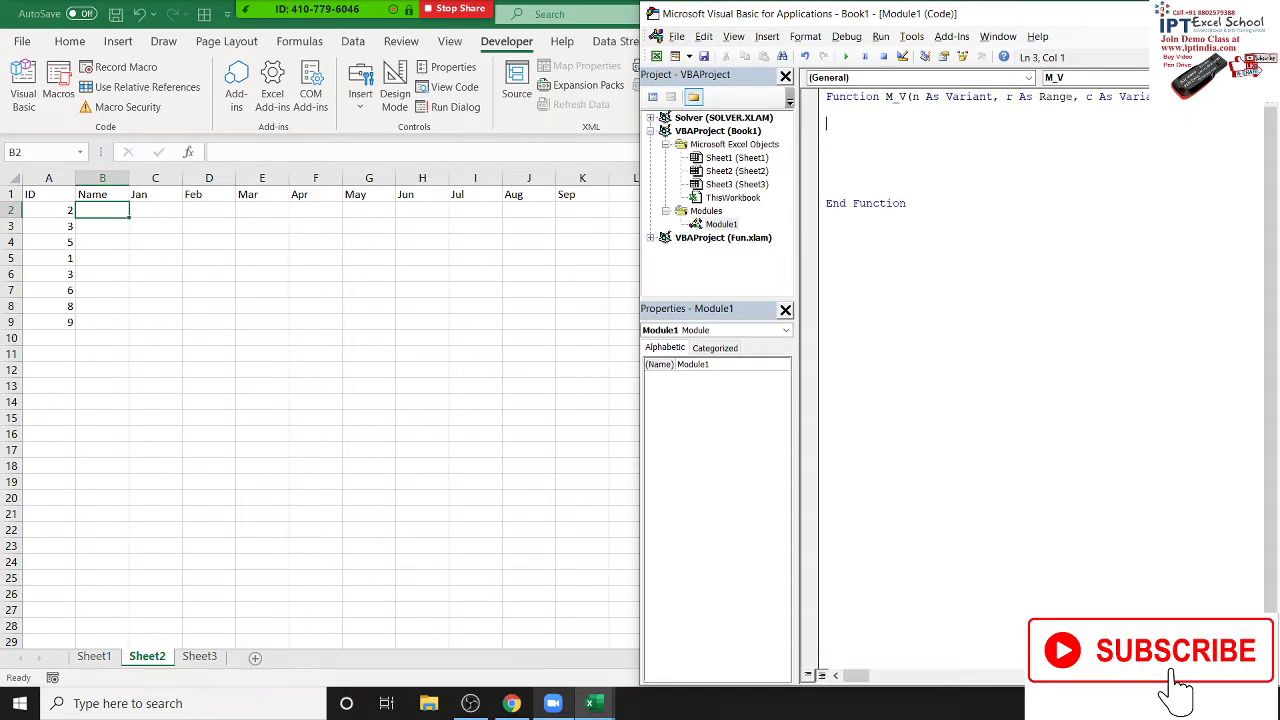
key("Up")
key("Up")
key("Up")
type("dim r")
type("e as v")
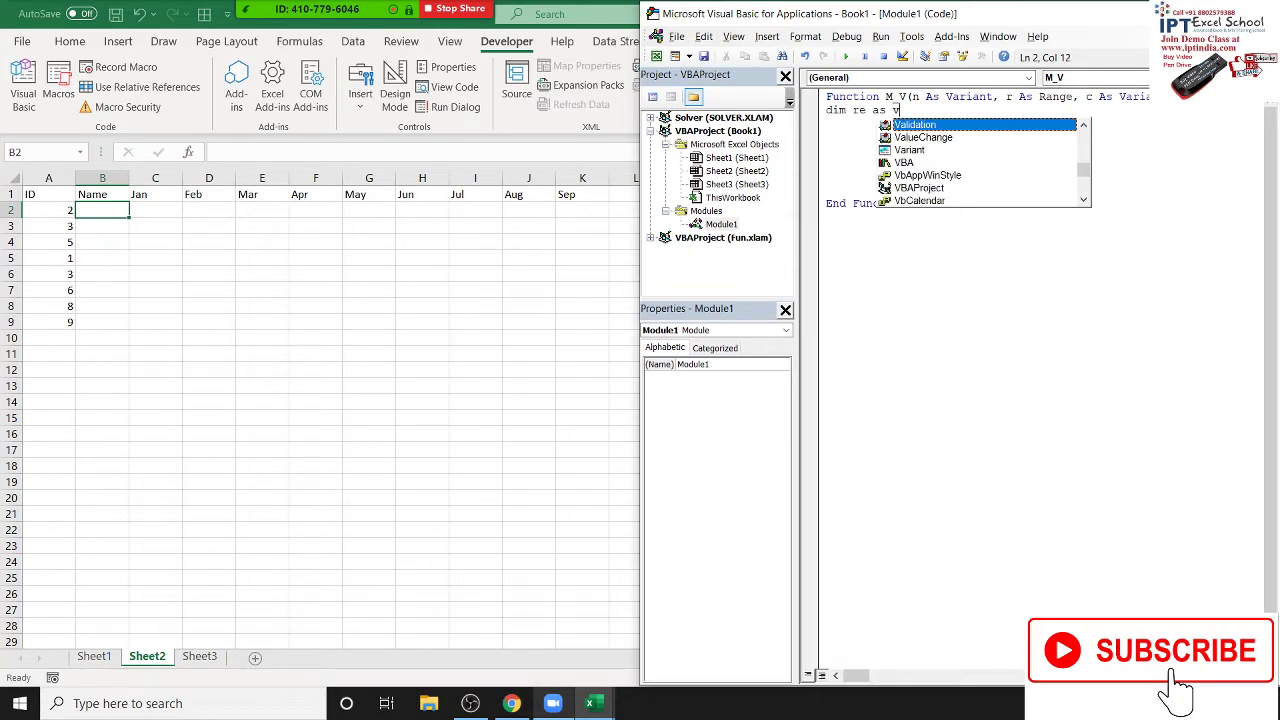
type("er")
key("Return")
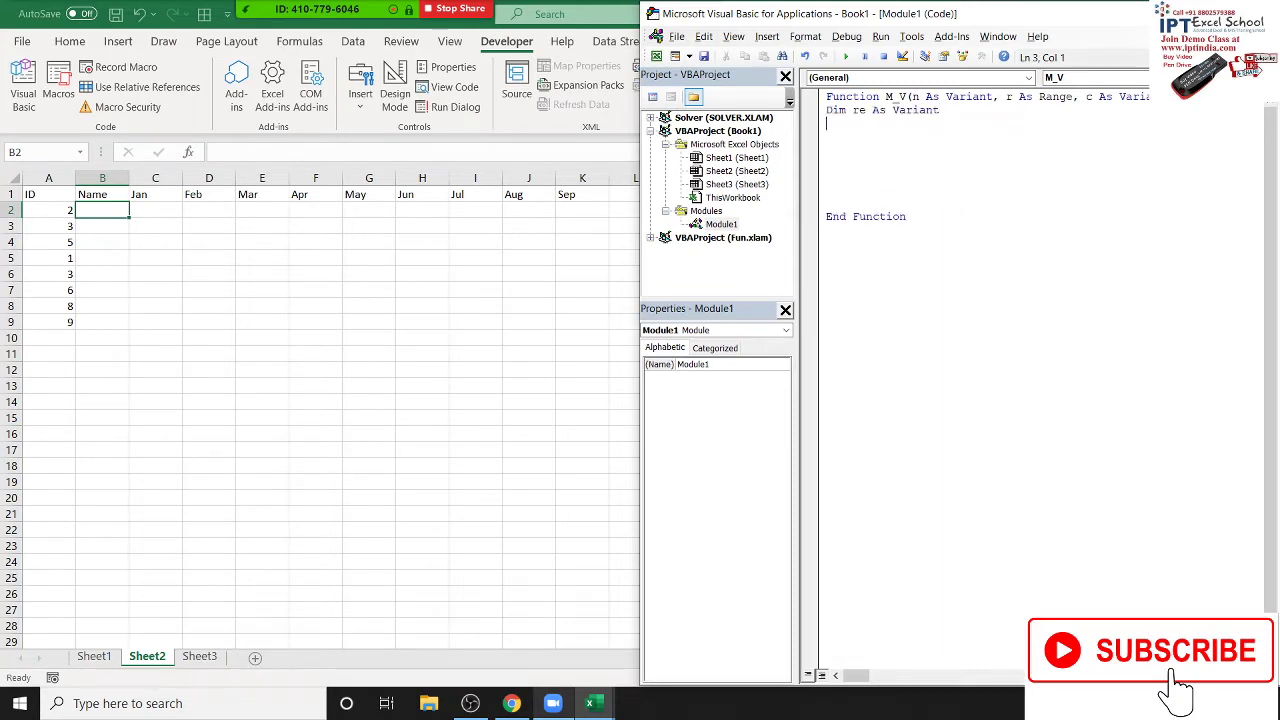
key("Return")
Start the assignment re = Application.WorksheetFunction.VLookup(n, r, continued on the next line
type("re=")
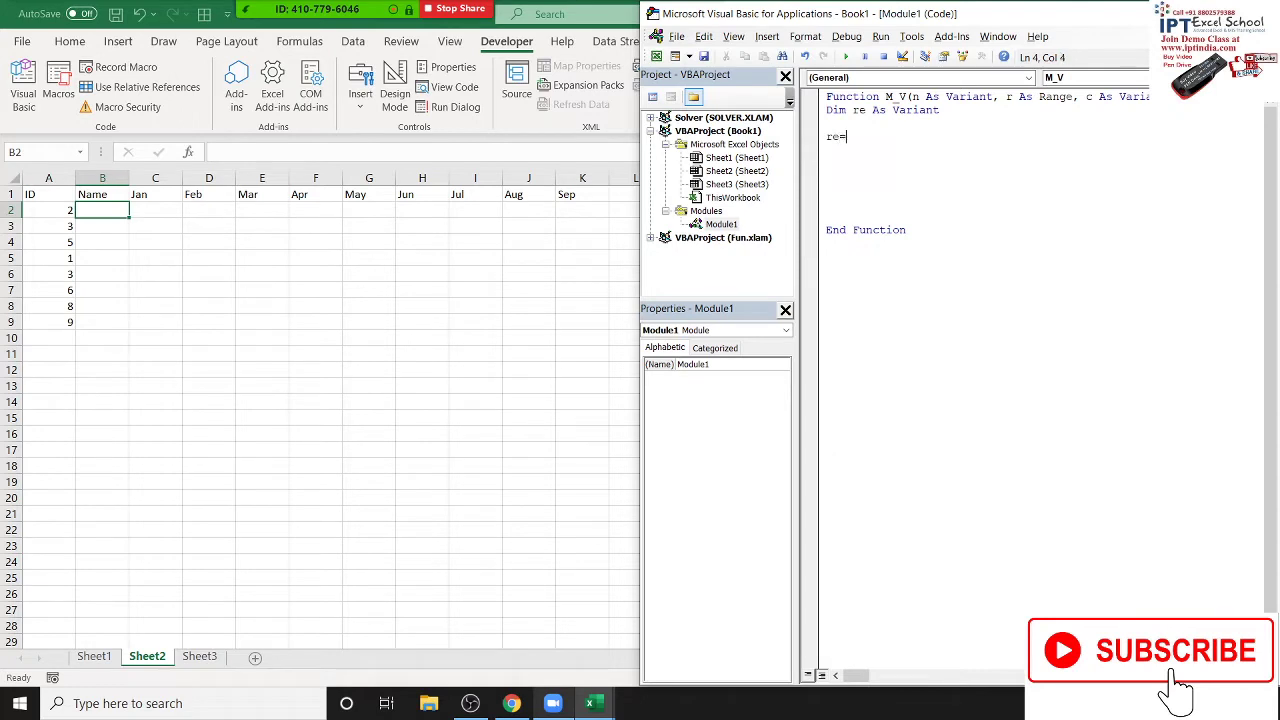
type("applica")
type("tion.")
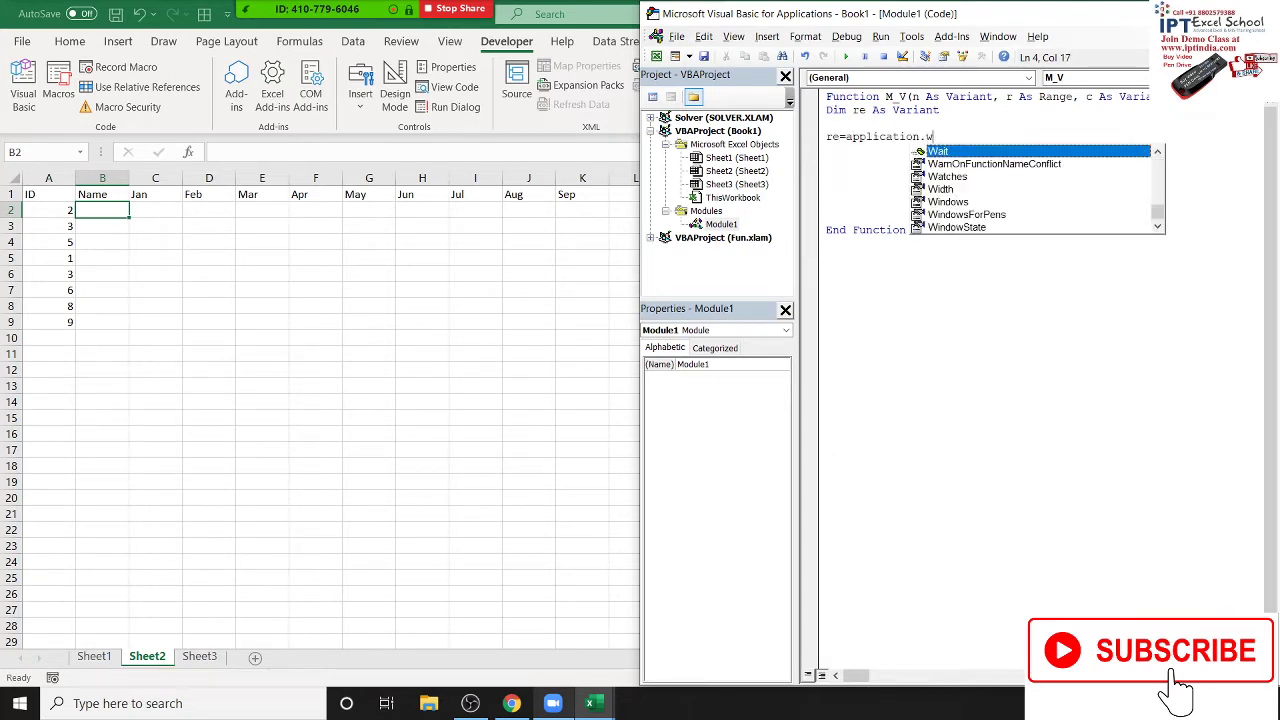
type("w")
key("Down")
key("Down")
key("Tab")
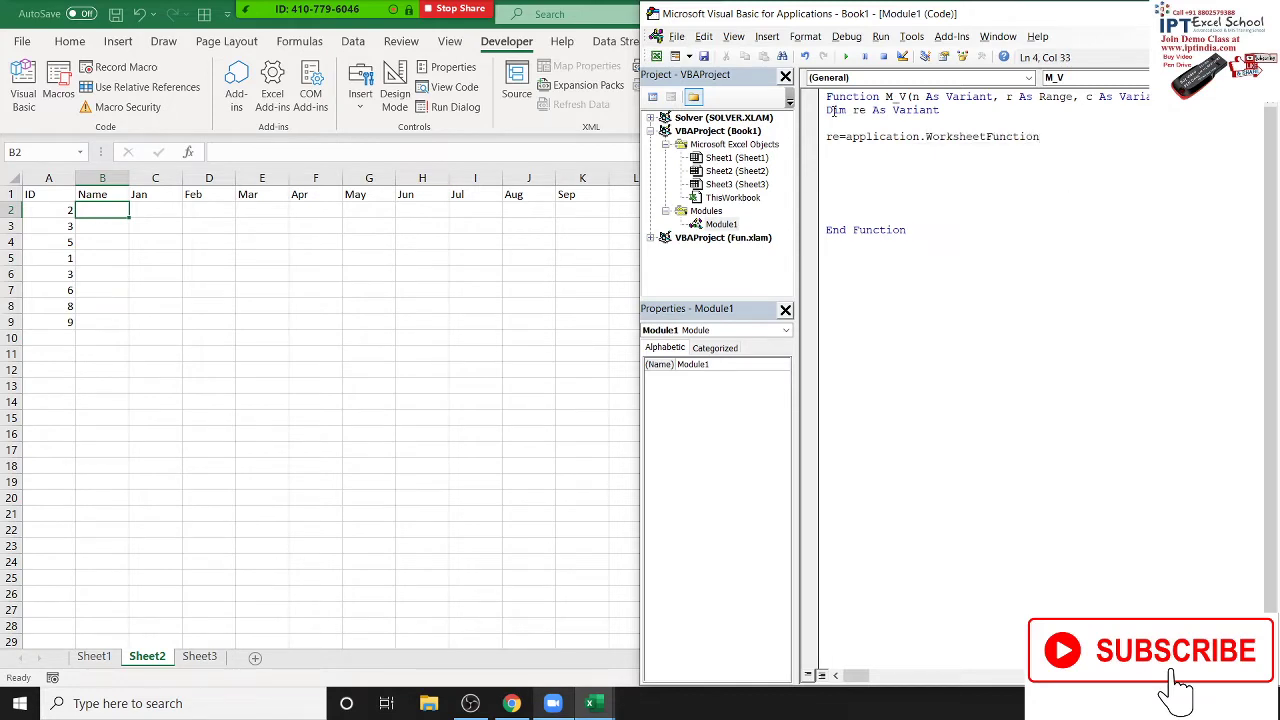
type(".vl")
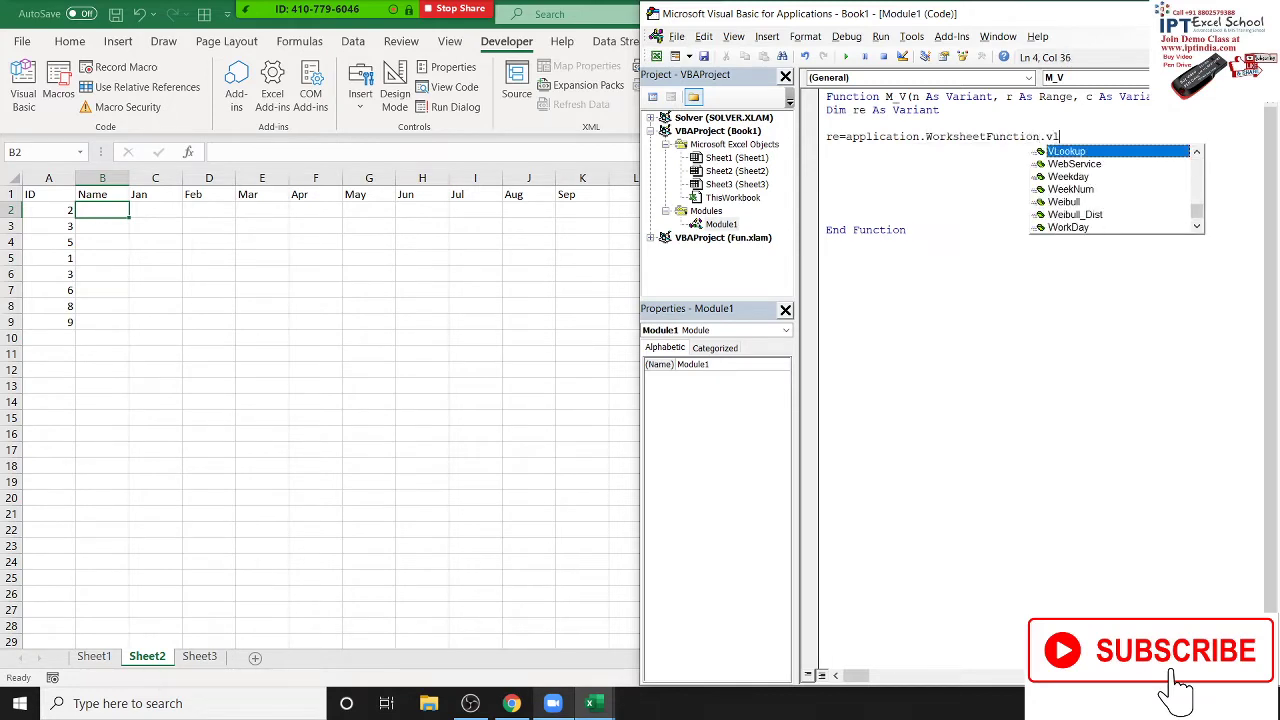
key("Tab")
type("(")
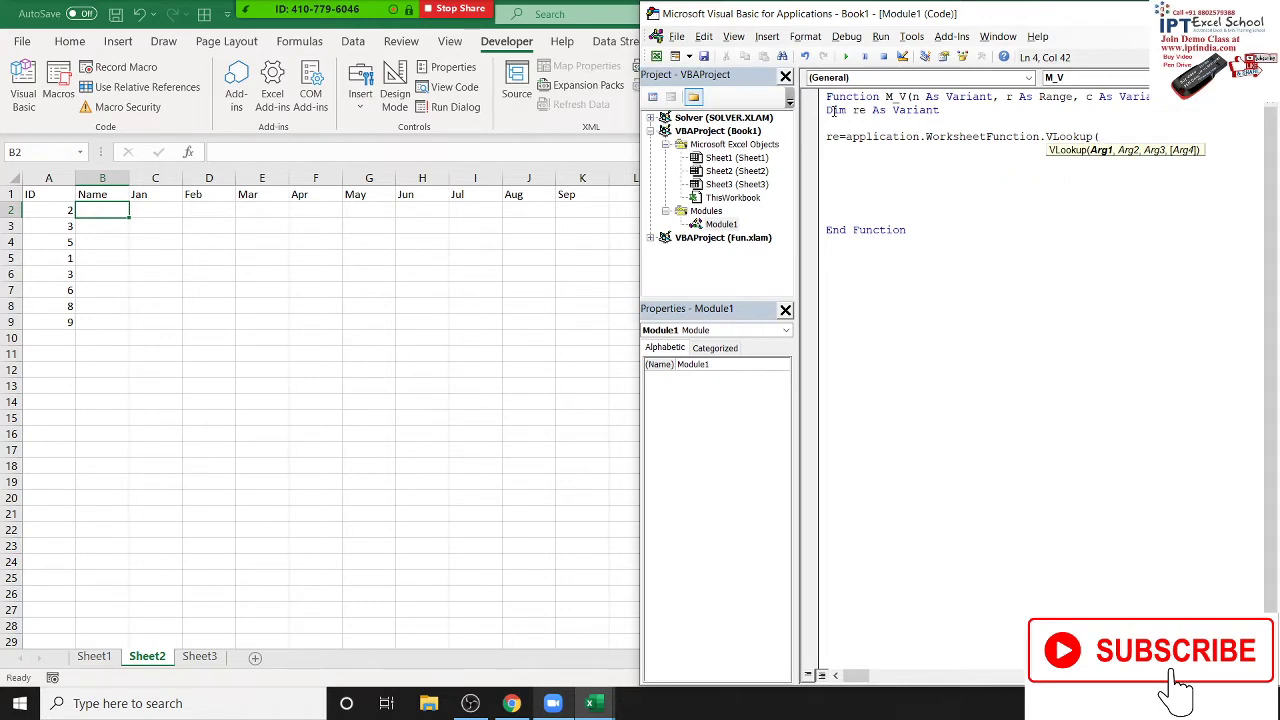
type("n")
type(",")
type("r, _")
key("Return")
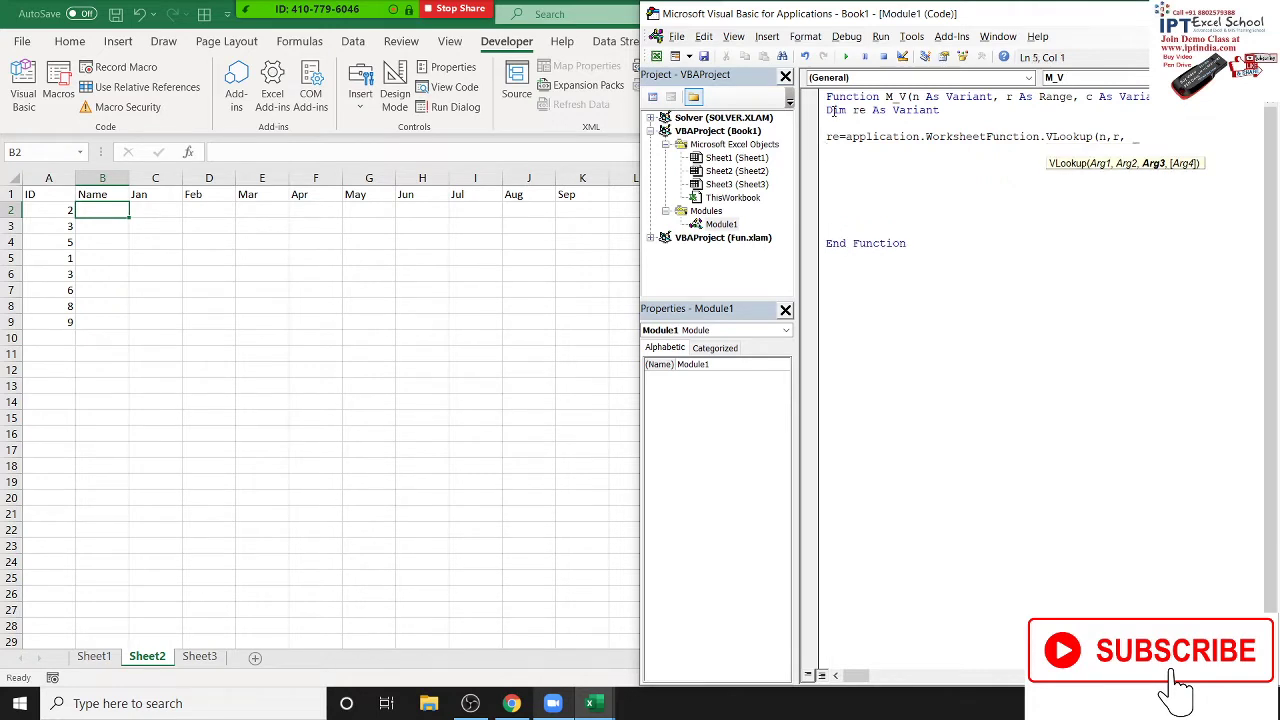
Finish the lookup with Application.WorksheetFunction.Match(c, cr, 0) as column index and 0
type("ap")
type("pliva")
type("tion")
type(".wo")
key("BackSpace")
key("BackSpace")
key("BackSpace")
key("BackSpace")
key("BackSpace")
key("BackSpace")
key("BackSpace")
key("BackSpace")
key("BackSpace")
key("BackSpace")
type("app")
type("licat")
type("ion.")
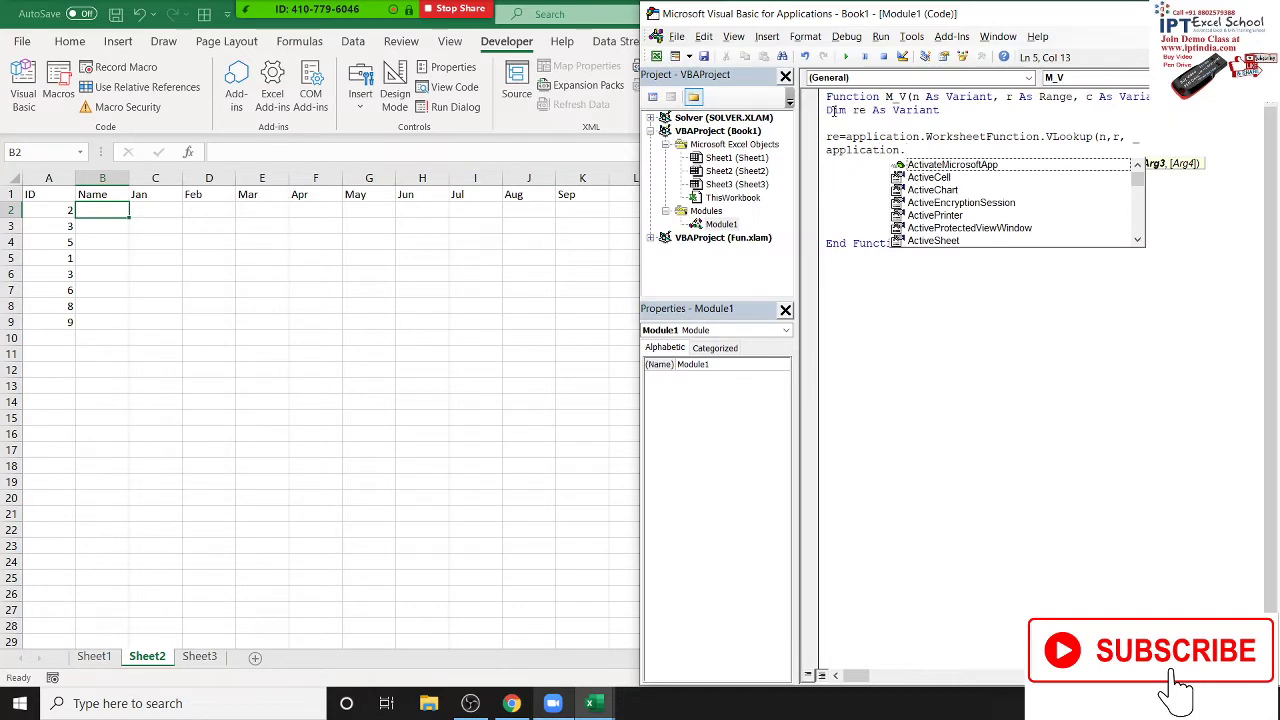
type("wo")
key("Down")
key("Tab")
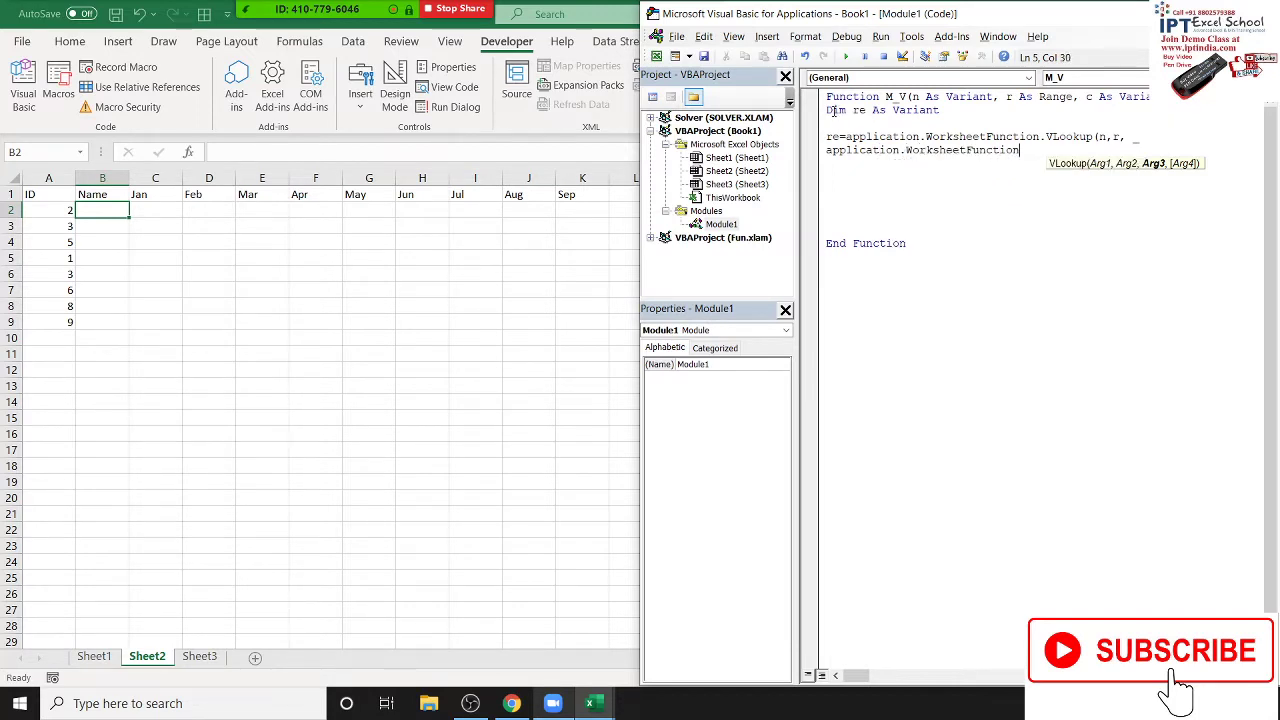
type(".ma")
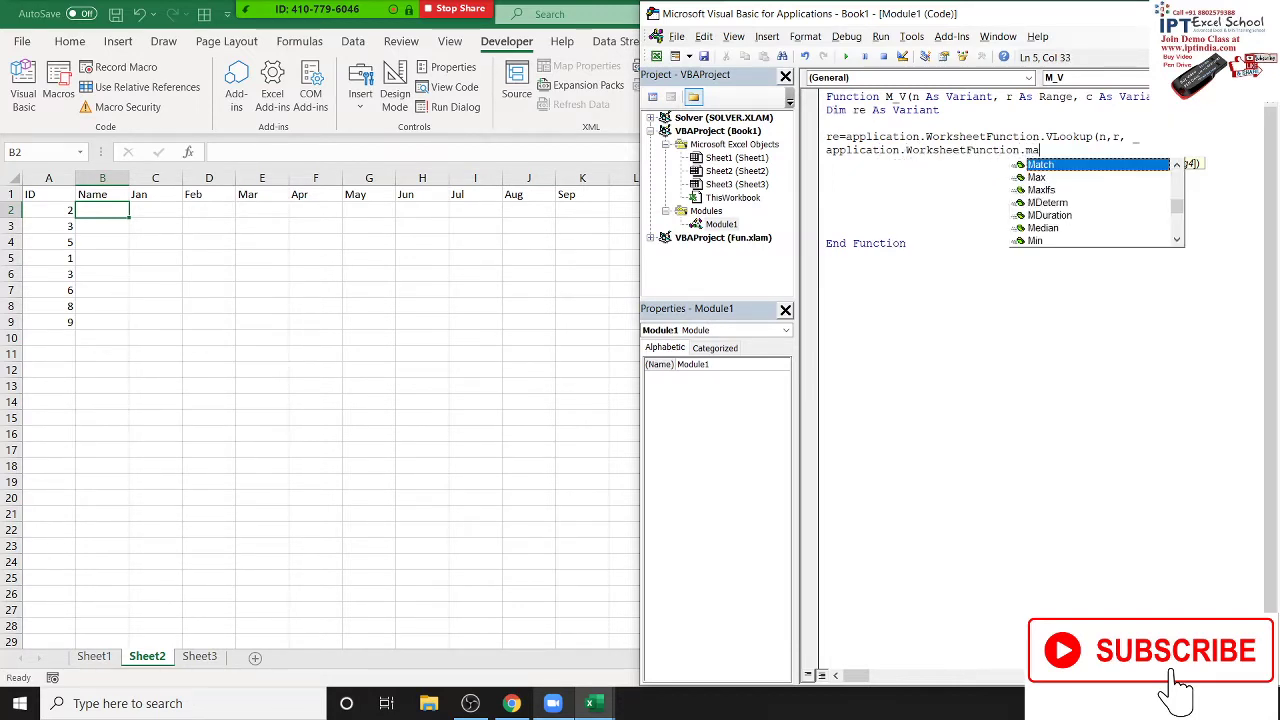
key("Tab")
type("(")
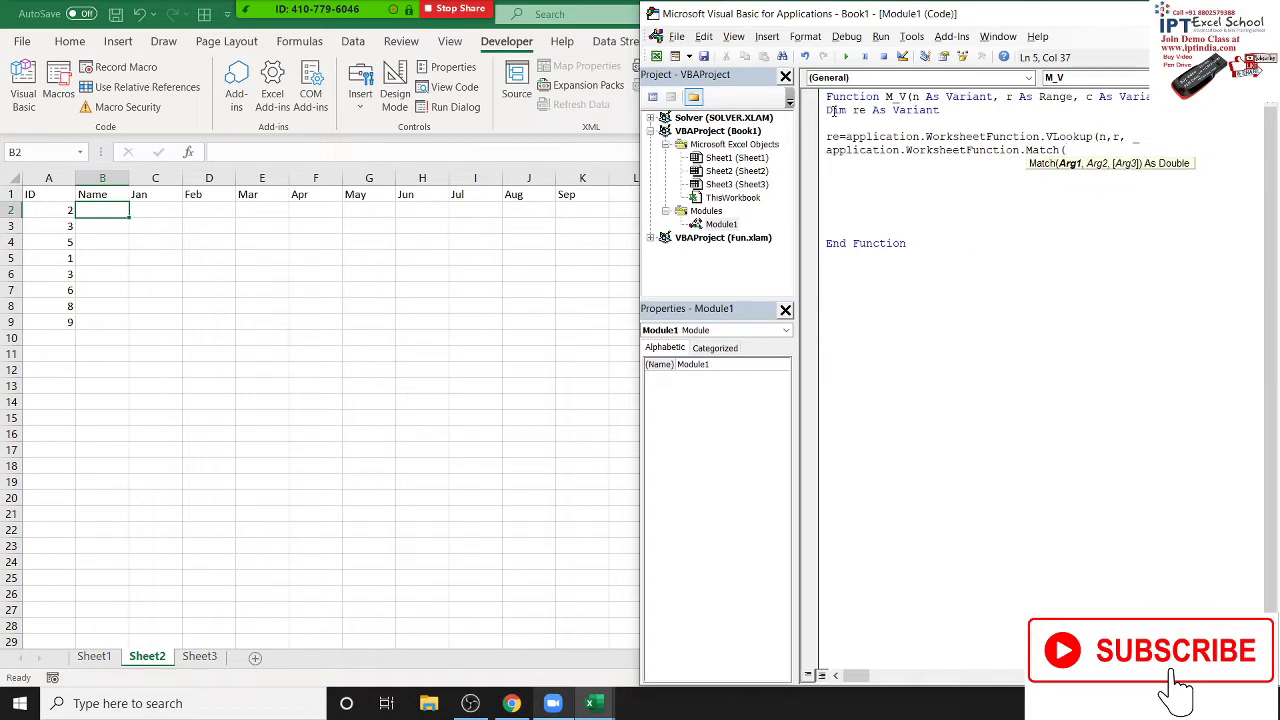
type("c")
type(",cr")
type(",")
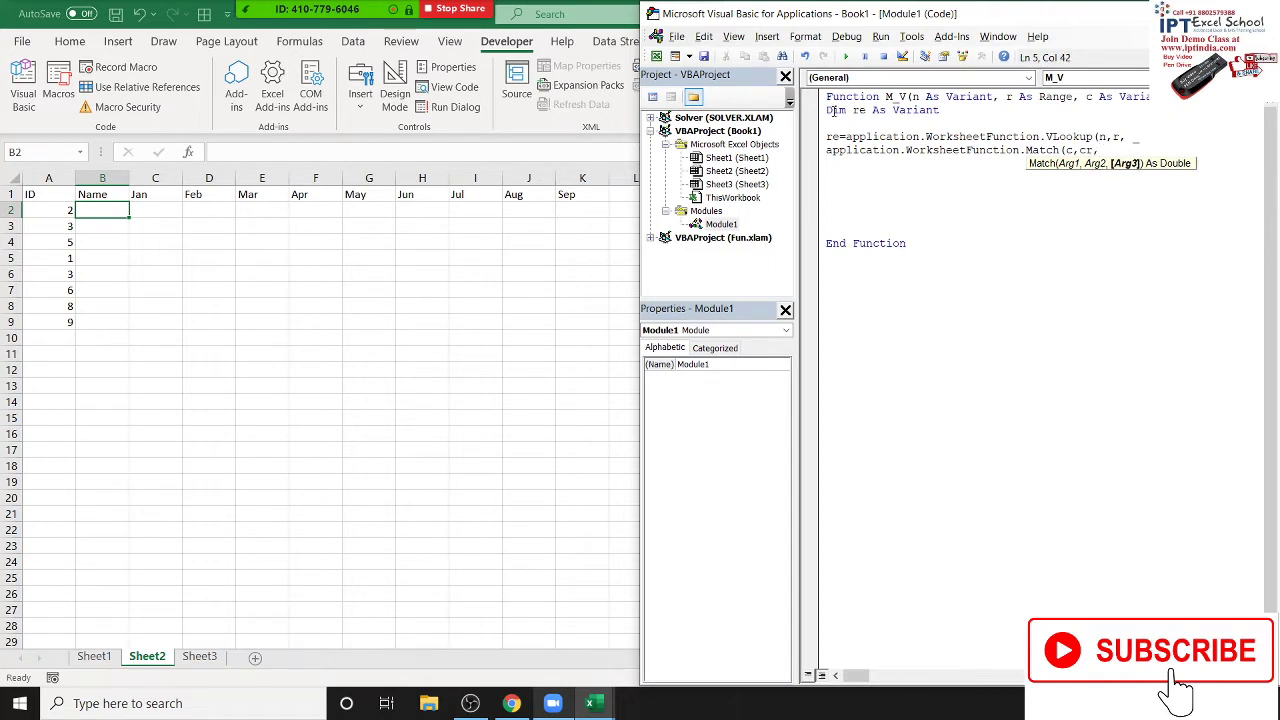
type("0)")
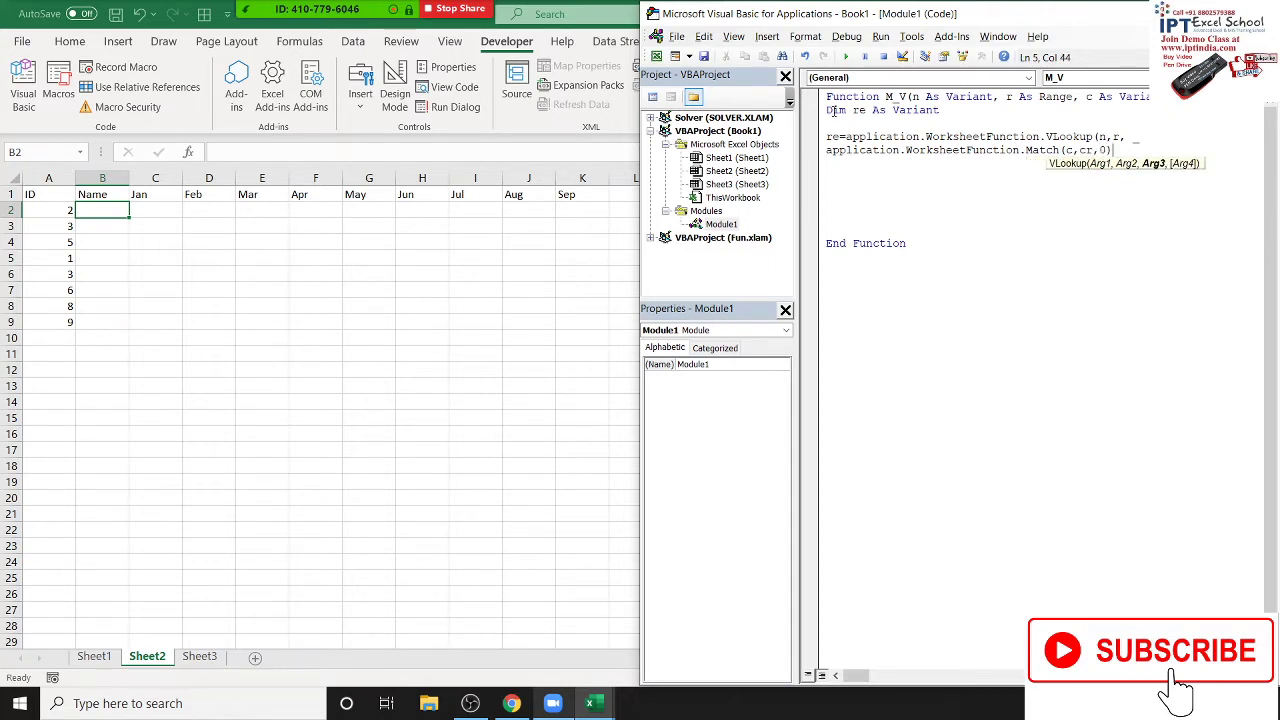
type(",0")
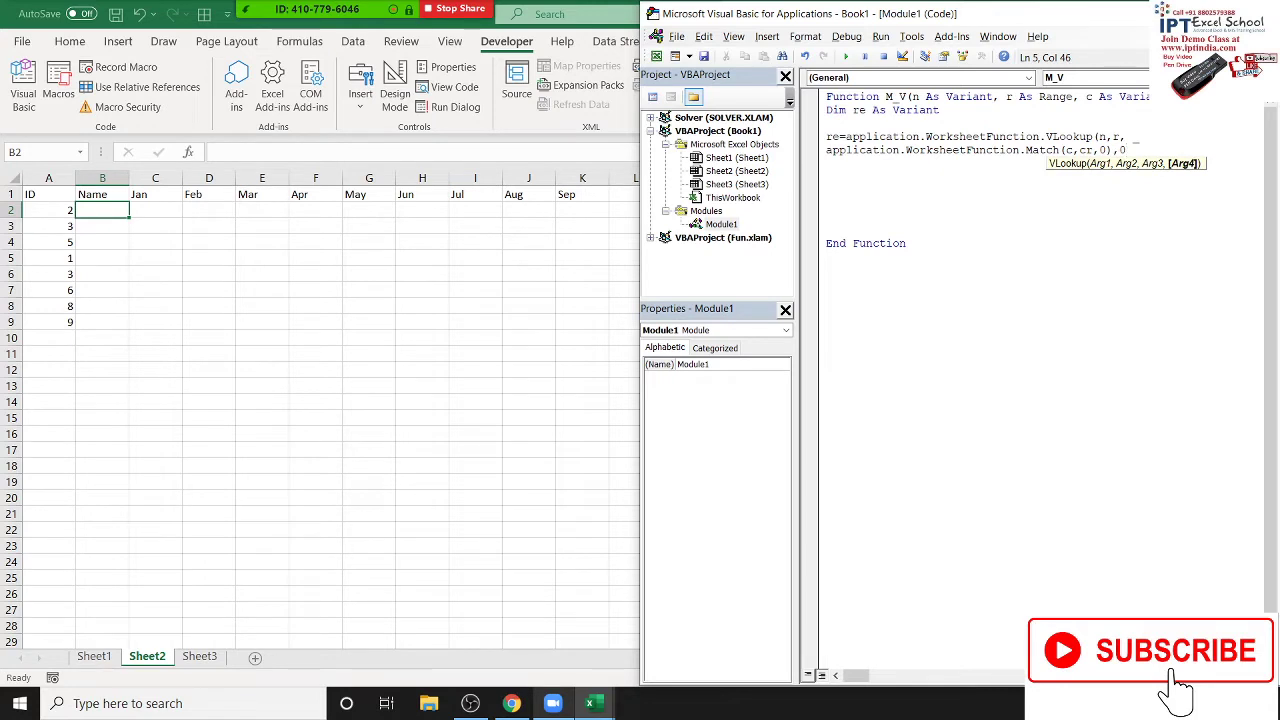
type(")")
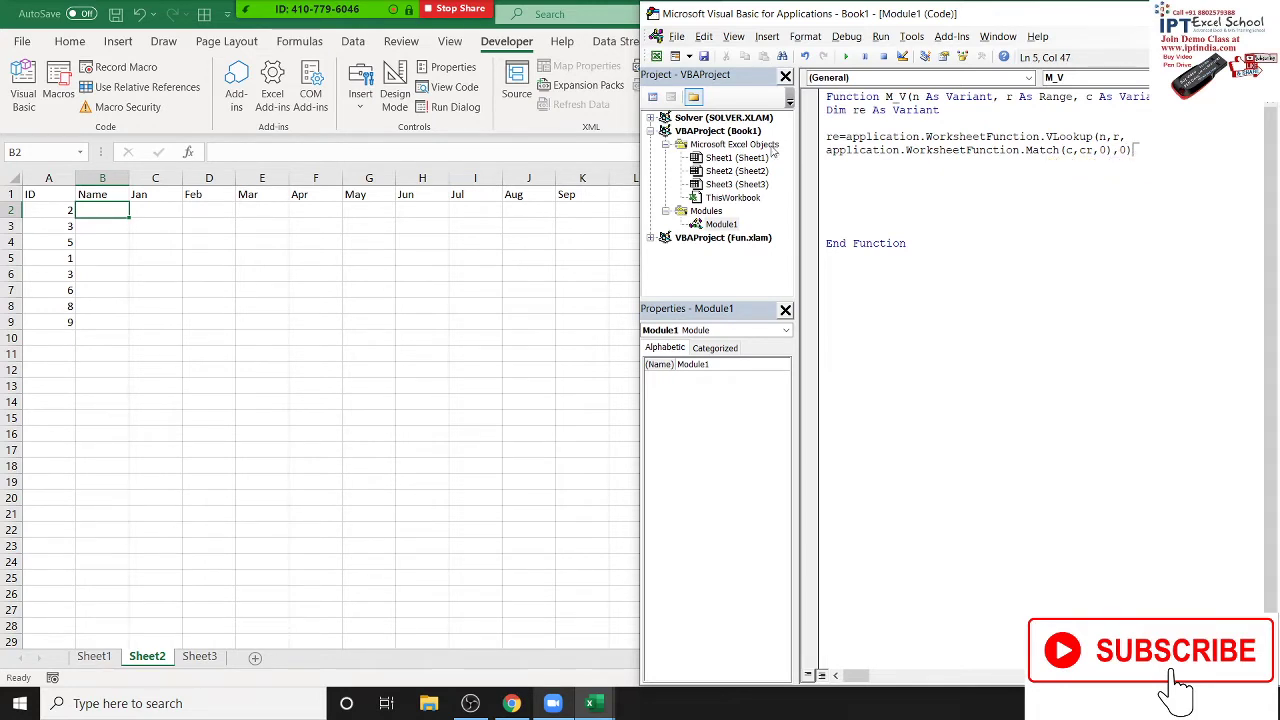
Add the return line M_V = re below the lookup
left_click(886, 178)
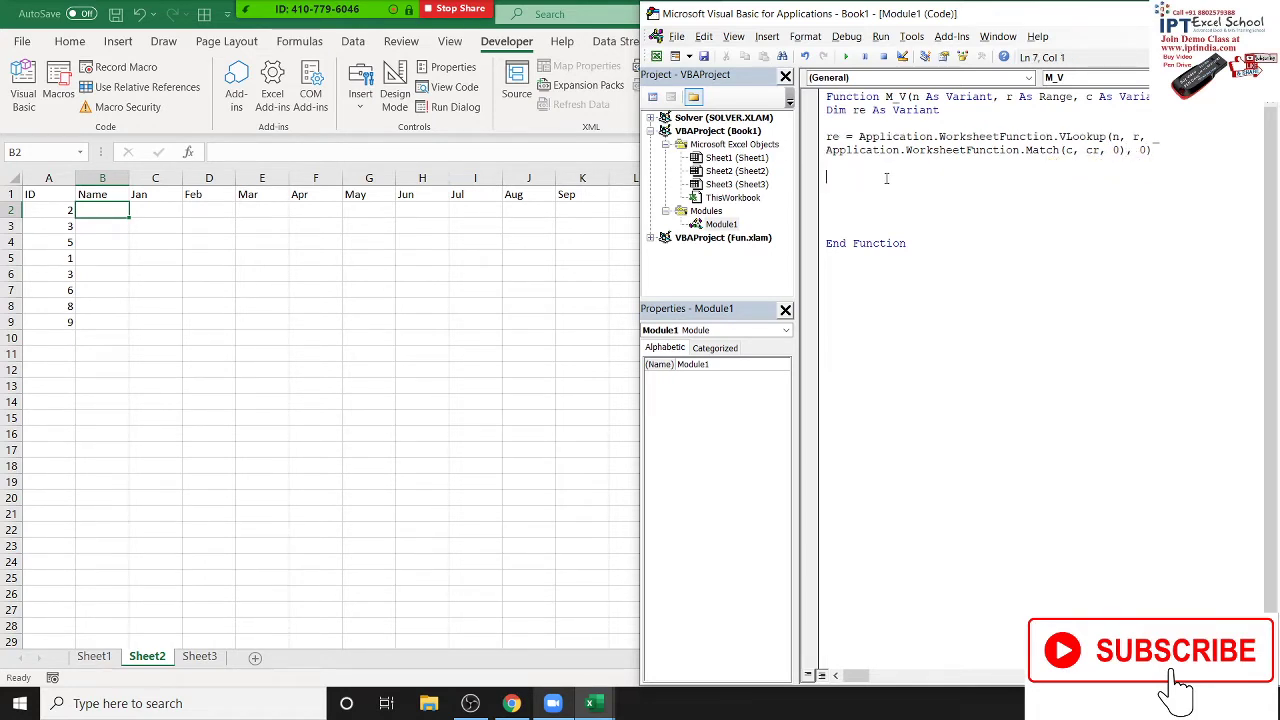
key("Return")
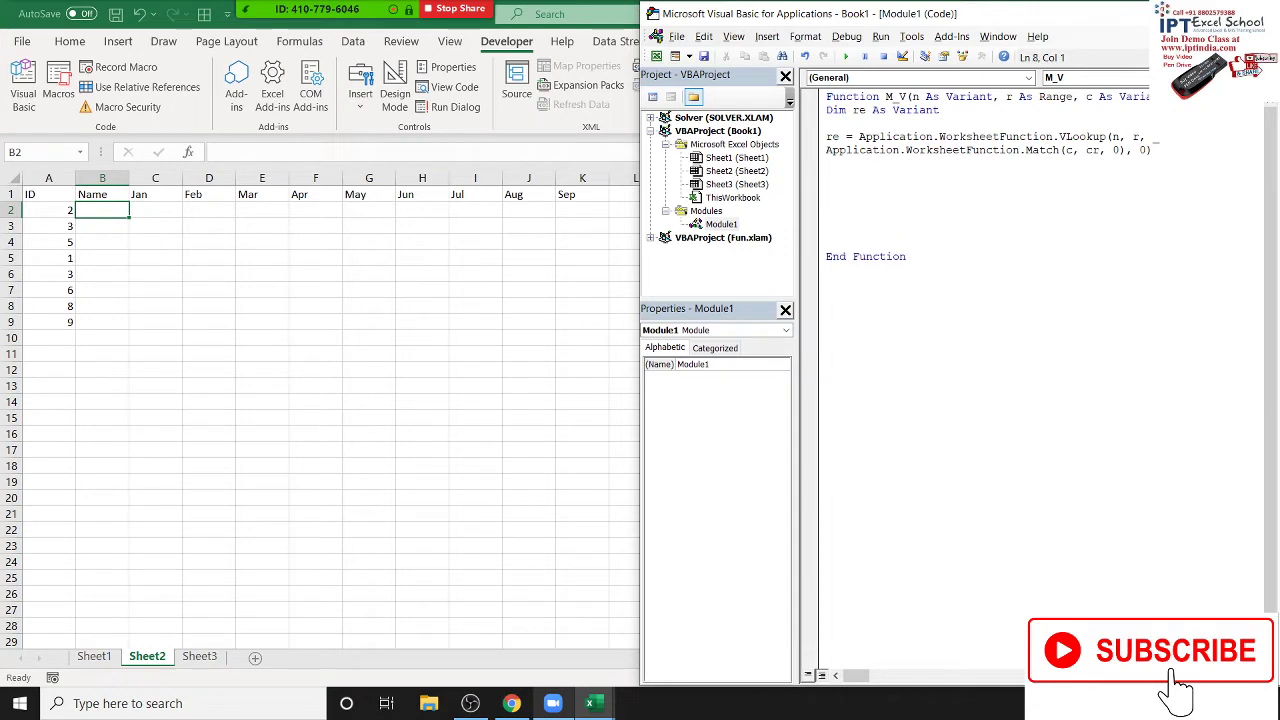
type("M_")
type("V")
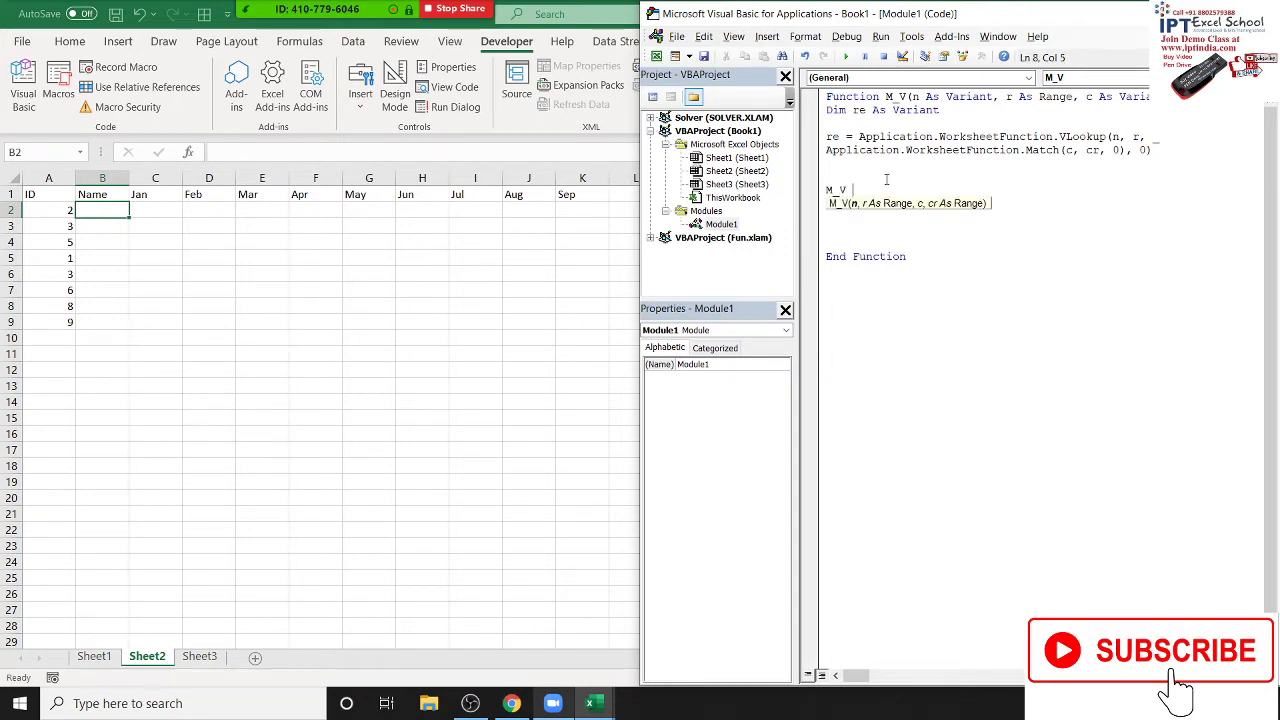
type(" = ")
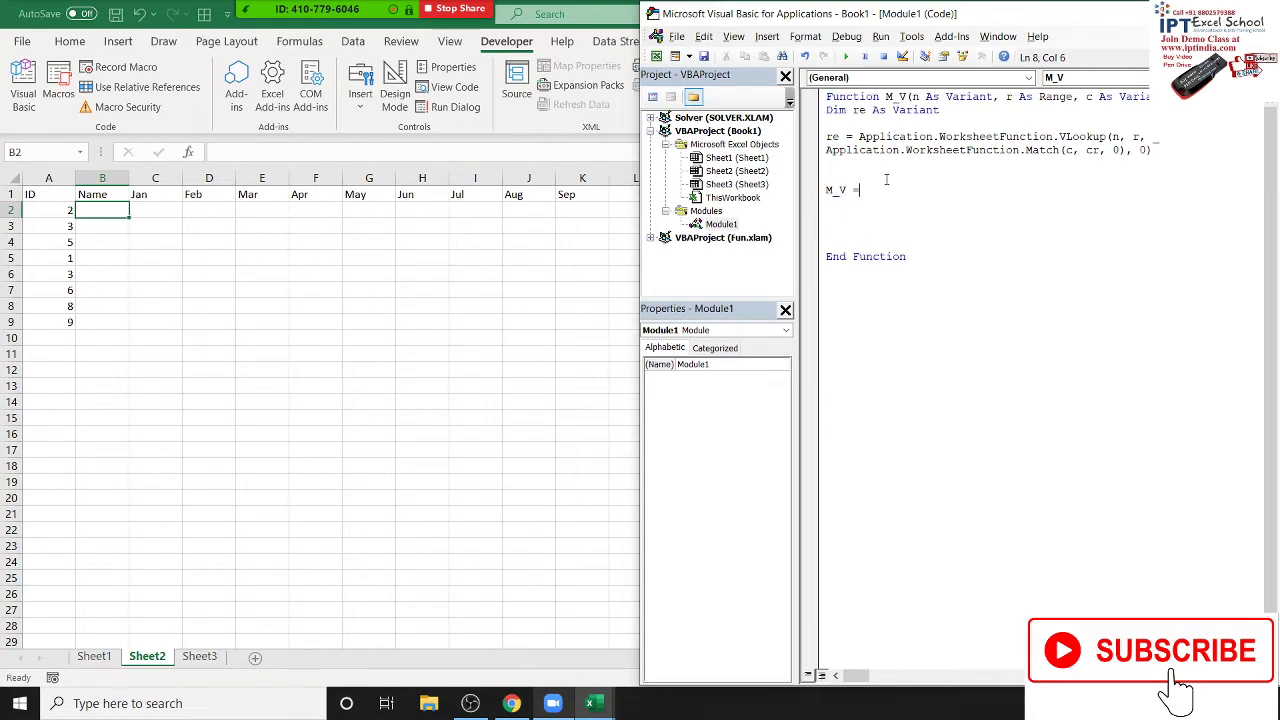
type("re")
In Sheet2 B2 start =M_V(A2, with Sheet1!A:K as the lookup table
left_click(285, 260)
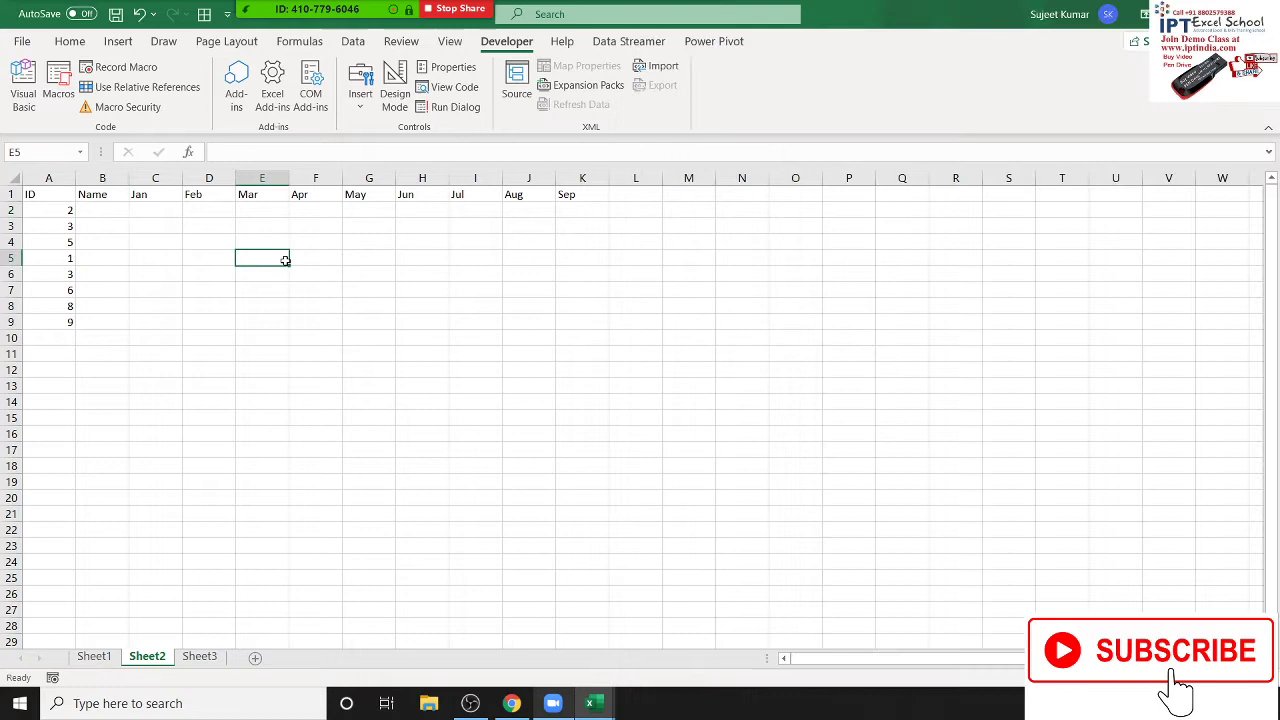
left_click(124, 220)
type("=")
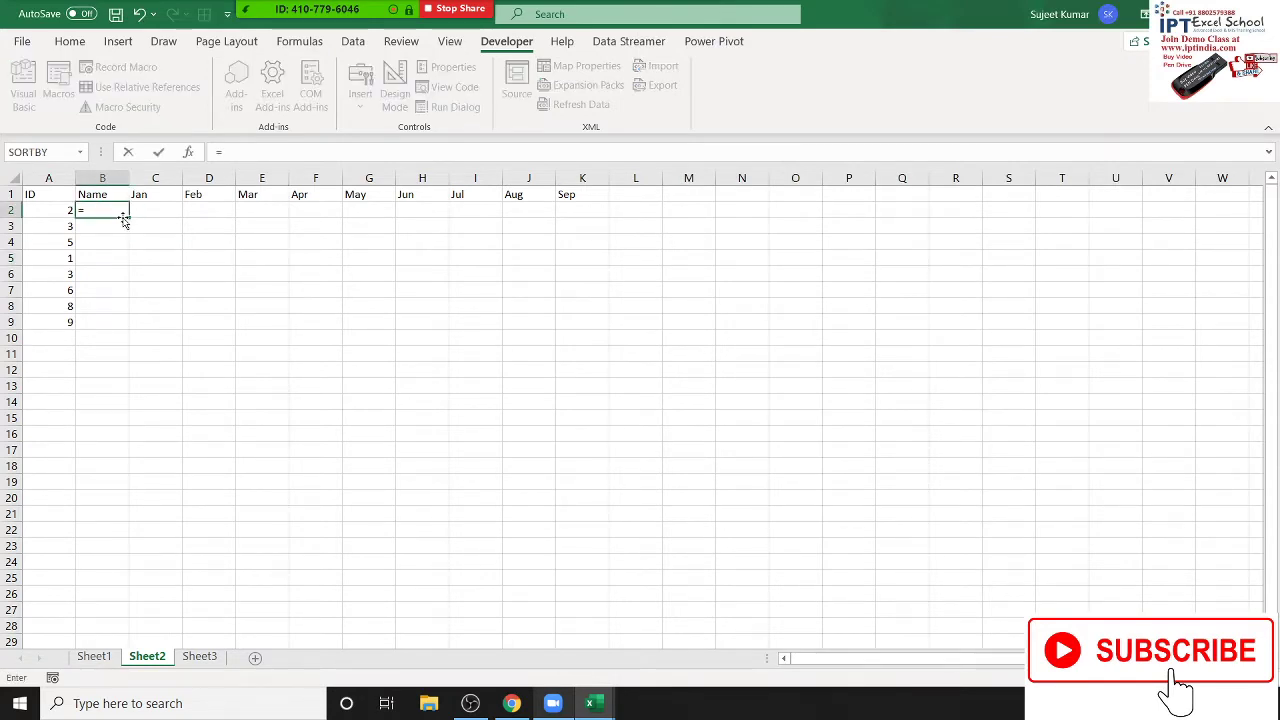
type("M_V(")
key("Left")
type(",")
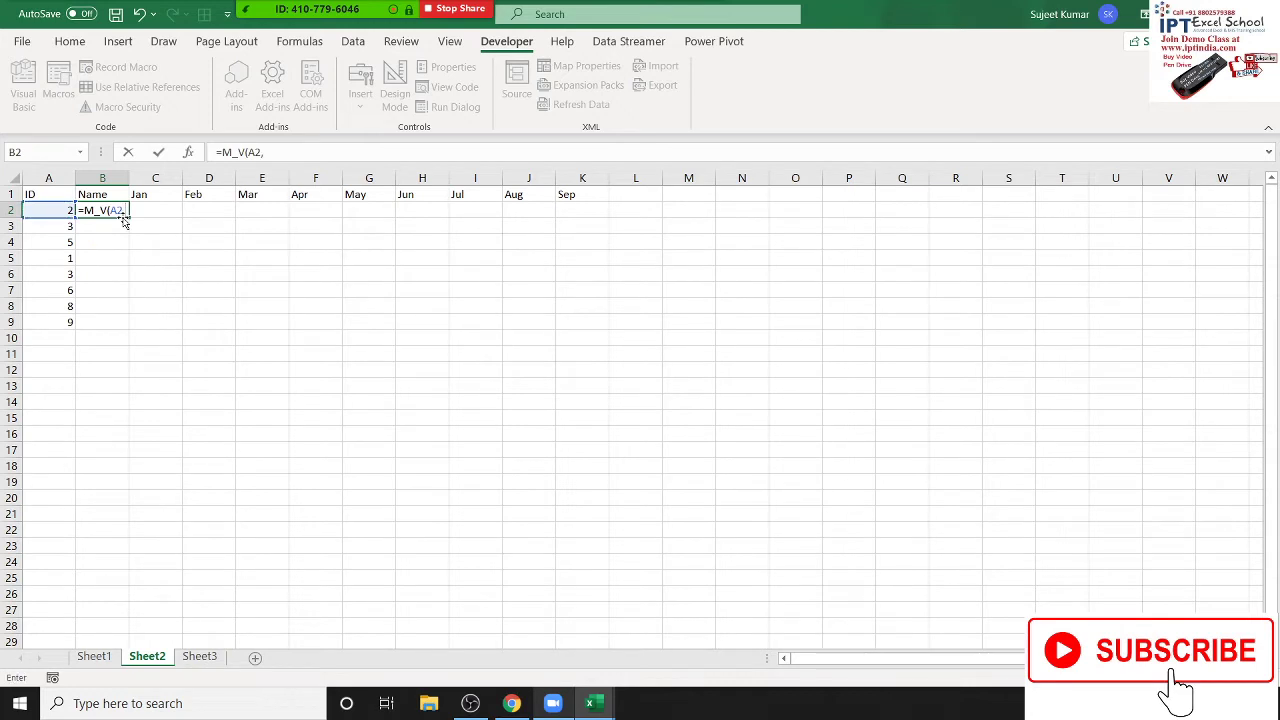
left_click(94, 656)
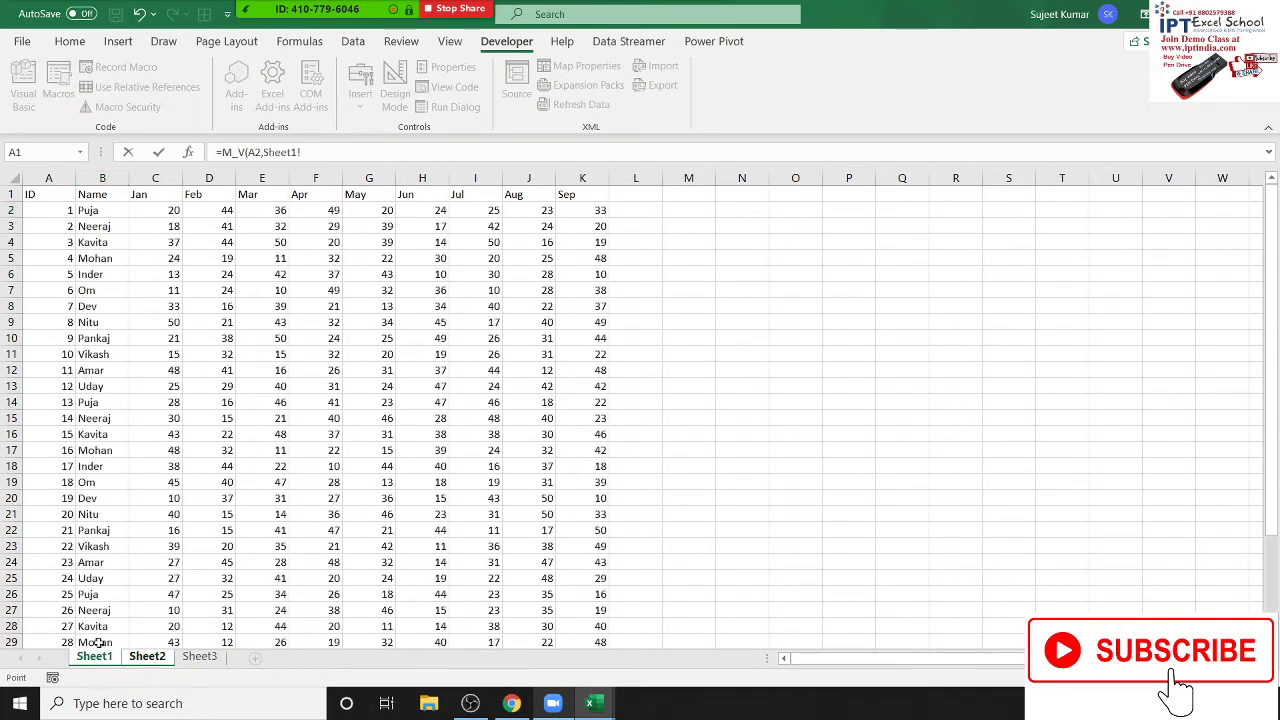
left_click_drag(48, 178, 567, 197)
type(",")
Add Sheet2!B1 and Sheet1!1:1, commit the formula returning Neeraj, and reopen VBA with Alt+F11
left_click(147, 656)
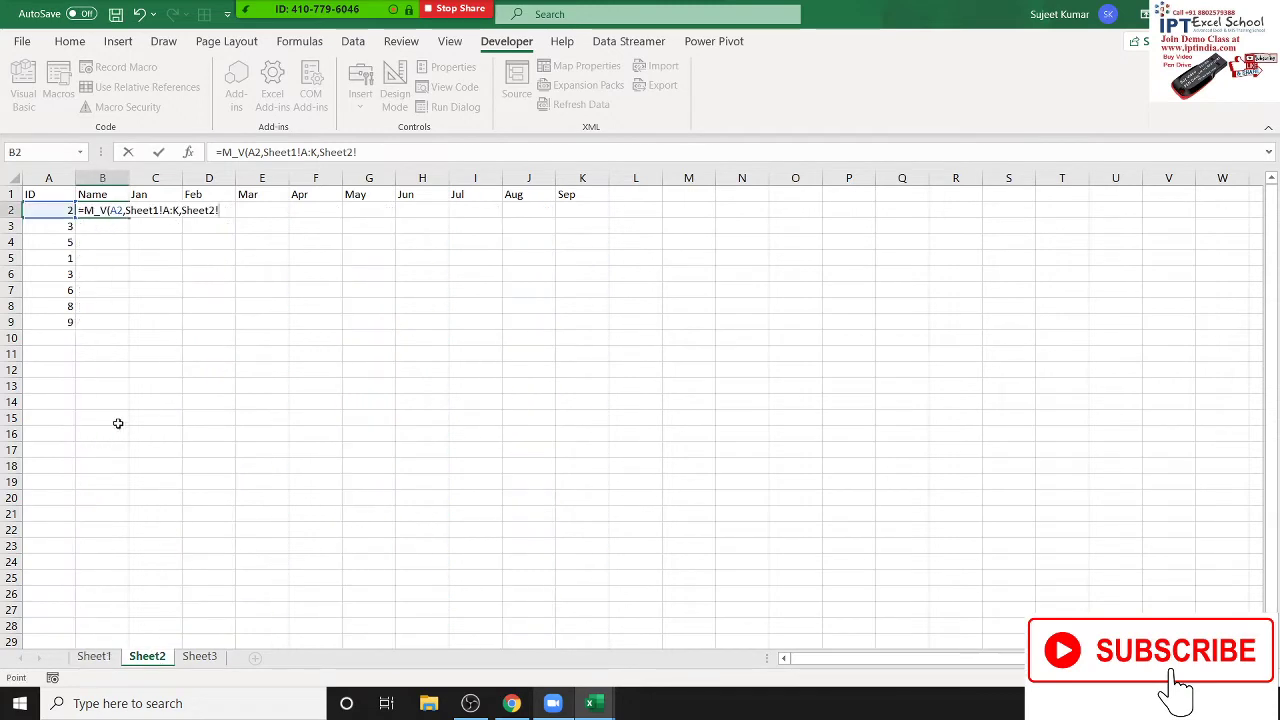
left_click(101, 193)
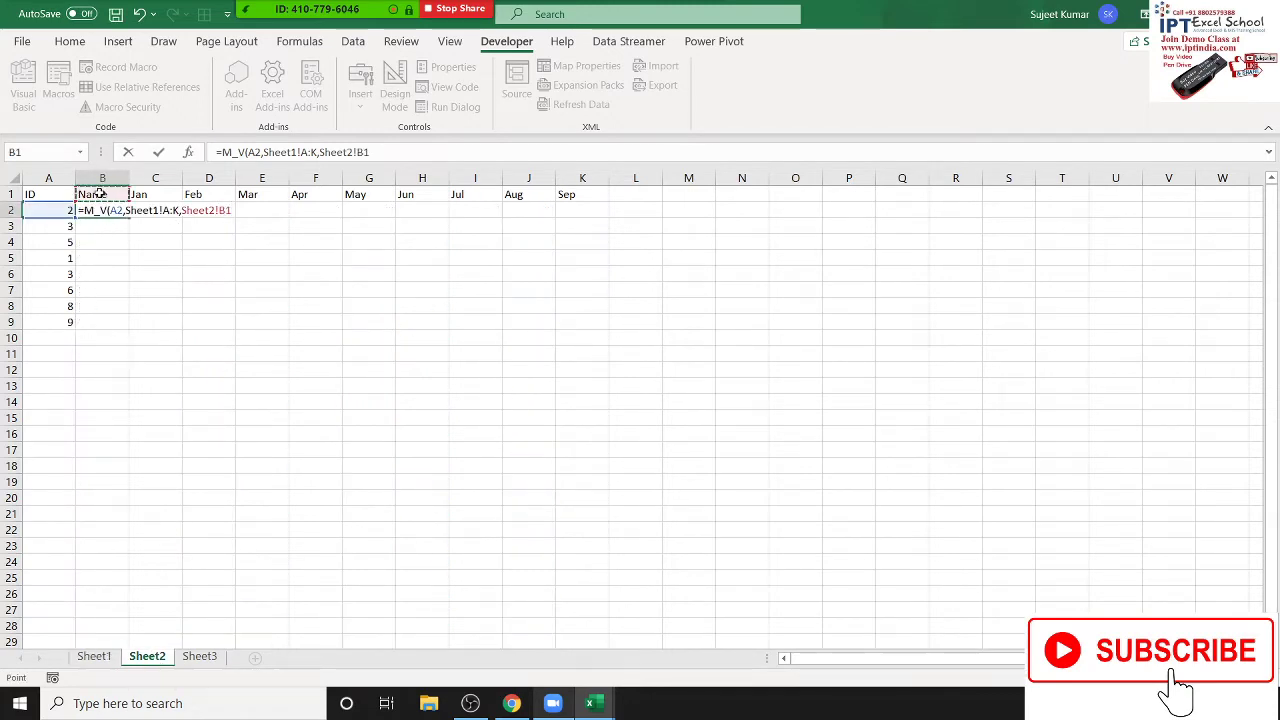
type(",")
left_click(97, 655)
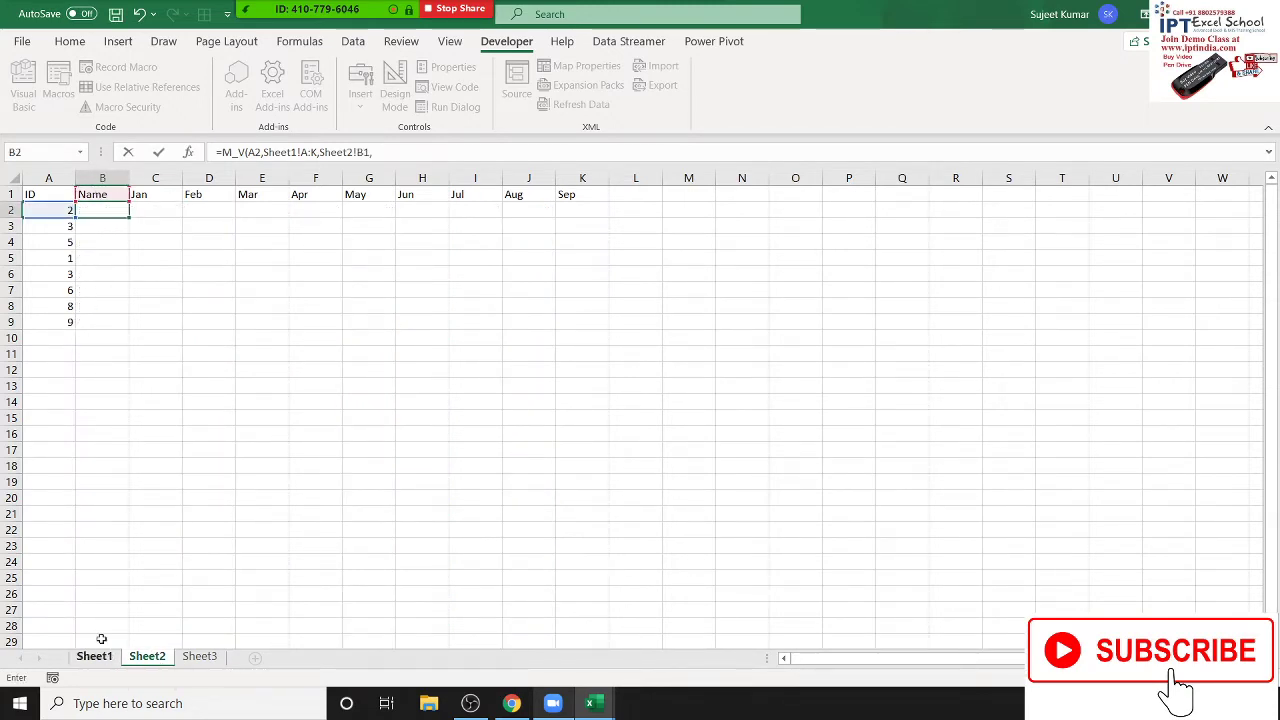
left_click(10, 193)
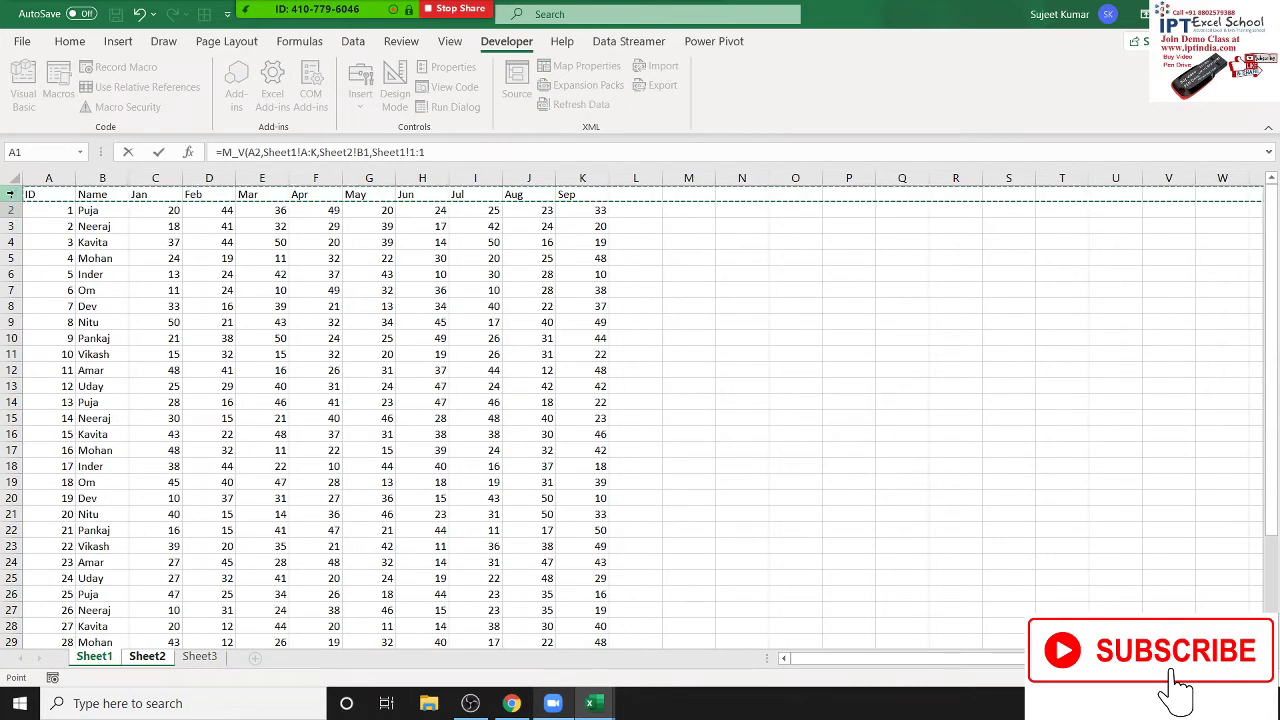
type(")")
key("Return")
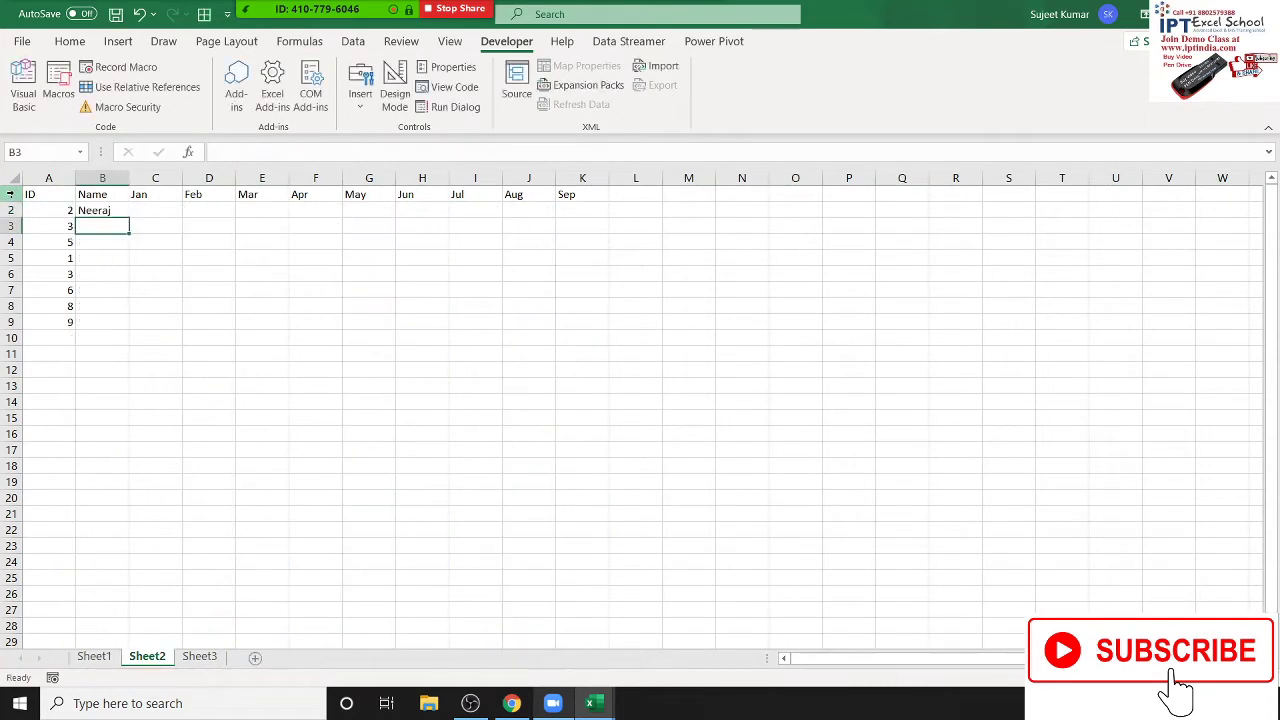
left_click(102, 210)
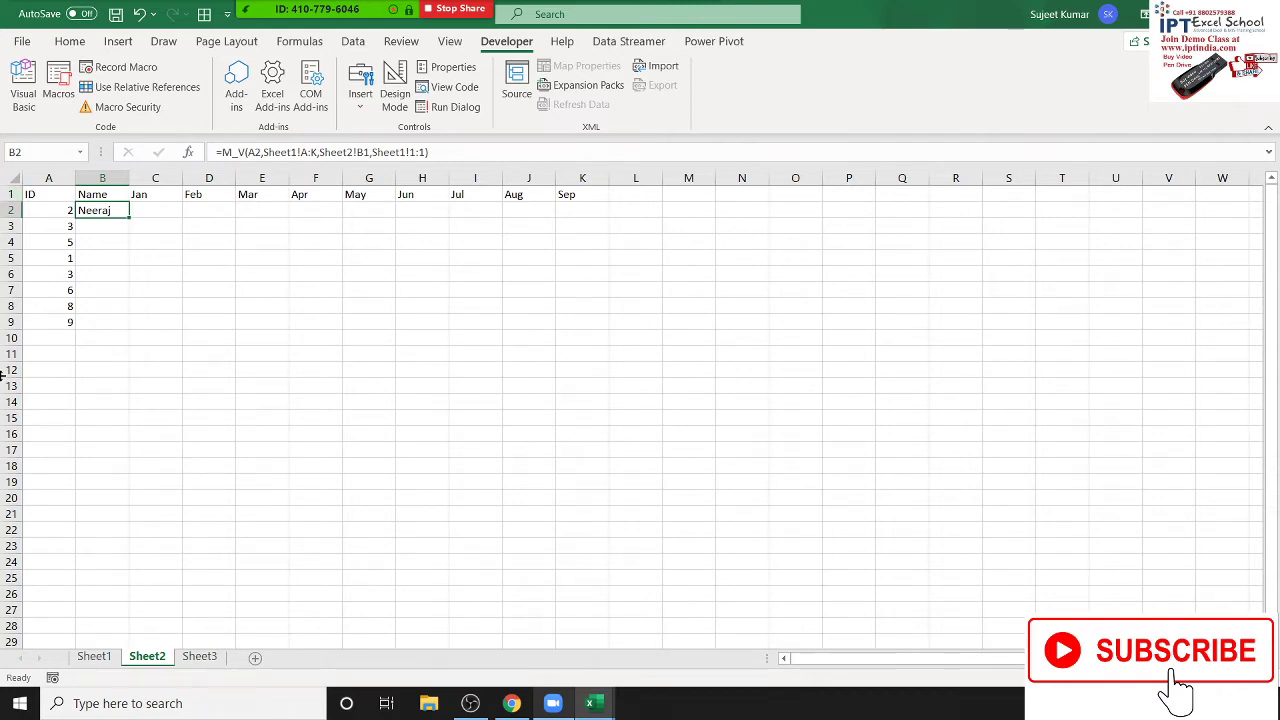
key("alt+F11")
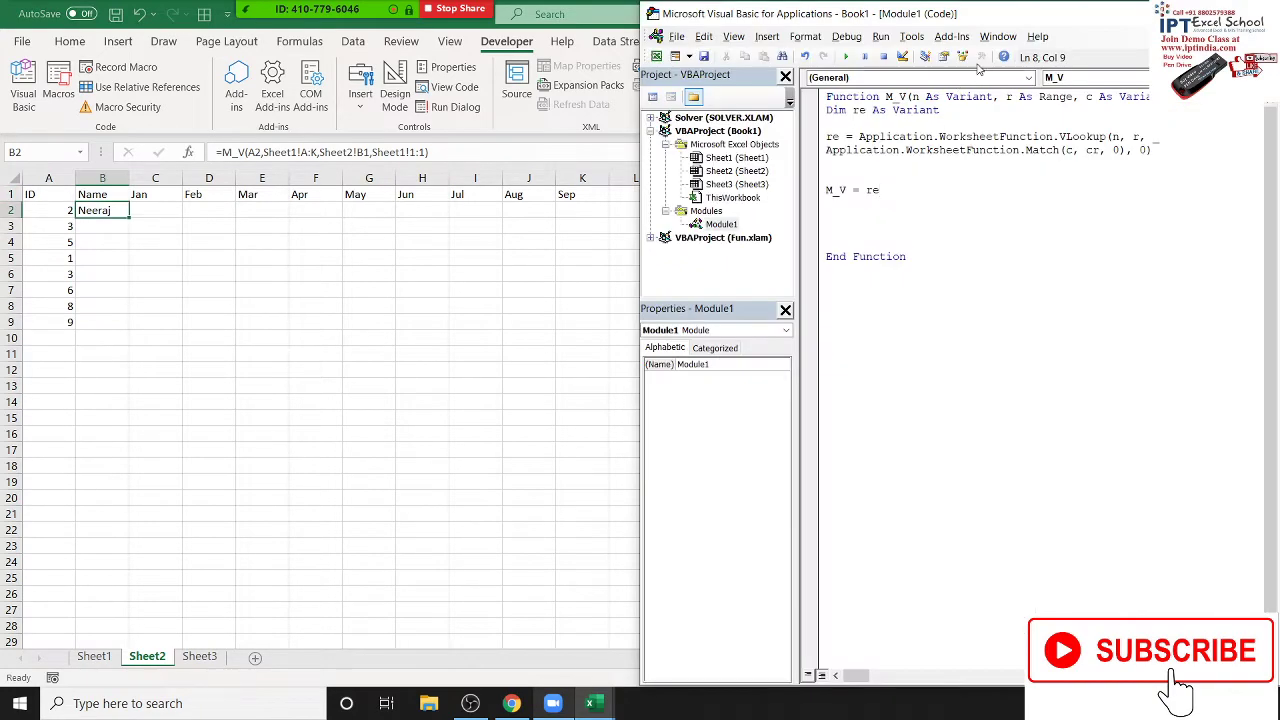
Review the Application.WorksheetFunction VLookup and Match calls in Module1, then return to Sheet2
left_click_drag(1005, 16, 783, 26)
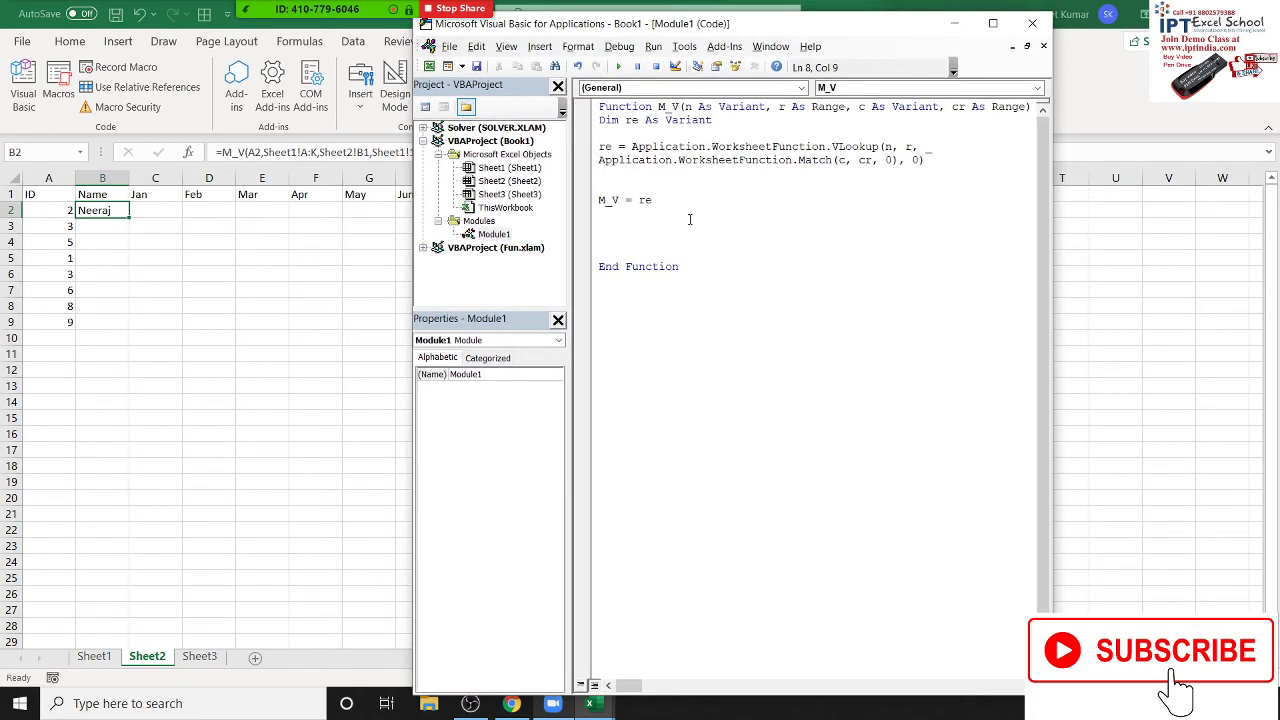
key("shift+Up")
key("shift+Up")
key("shift+Up")
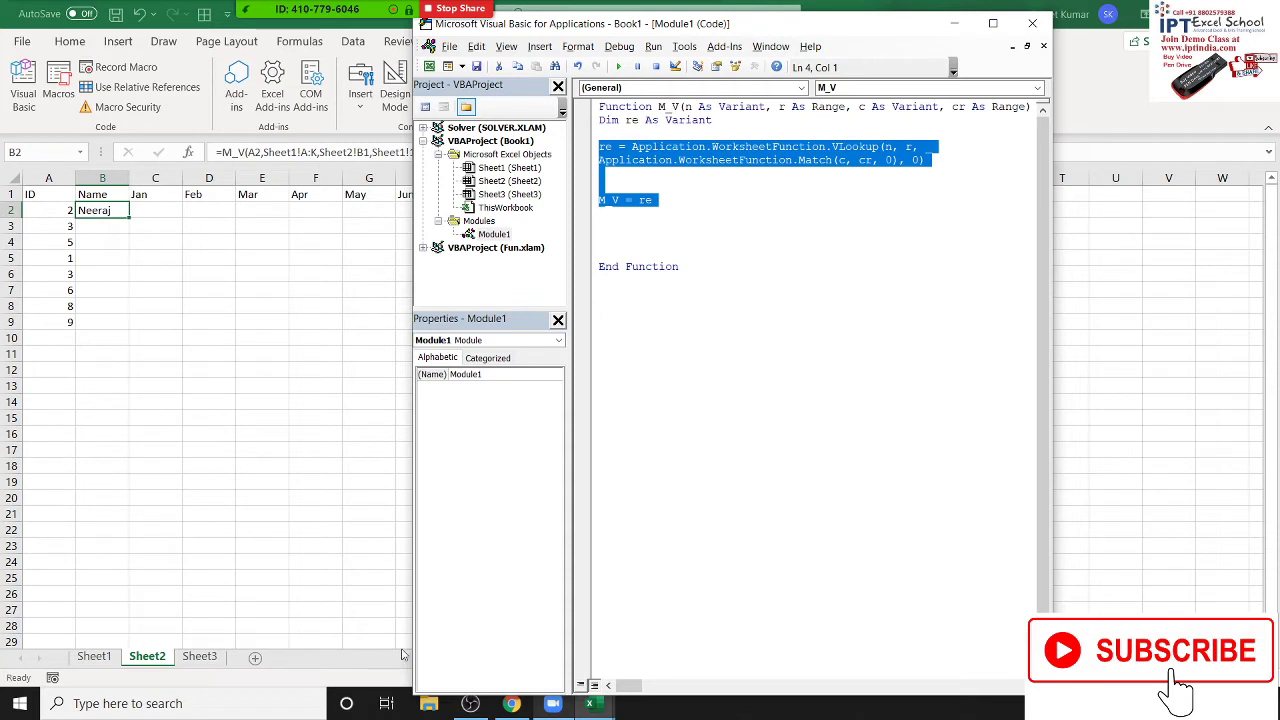
left_click(634, 244)
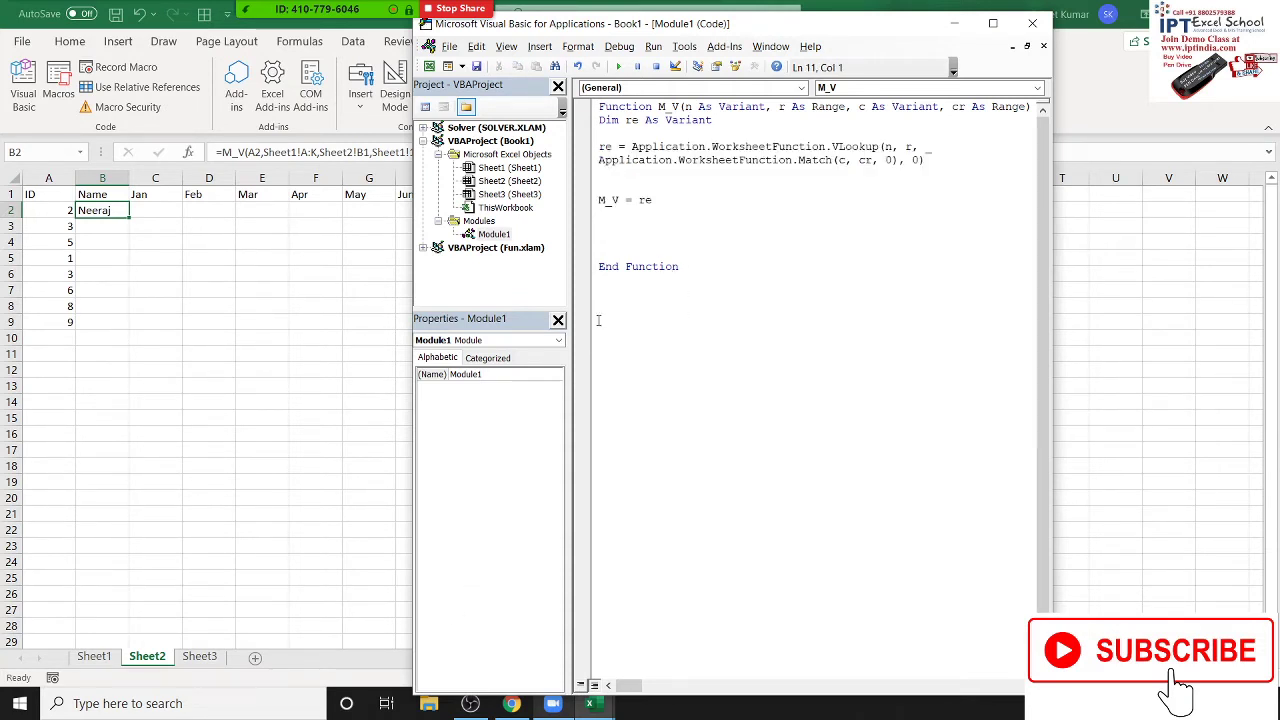
double_click(803, 148)
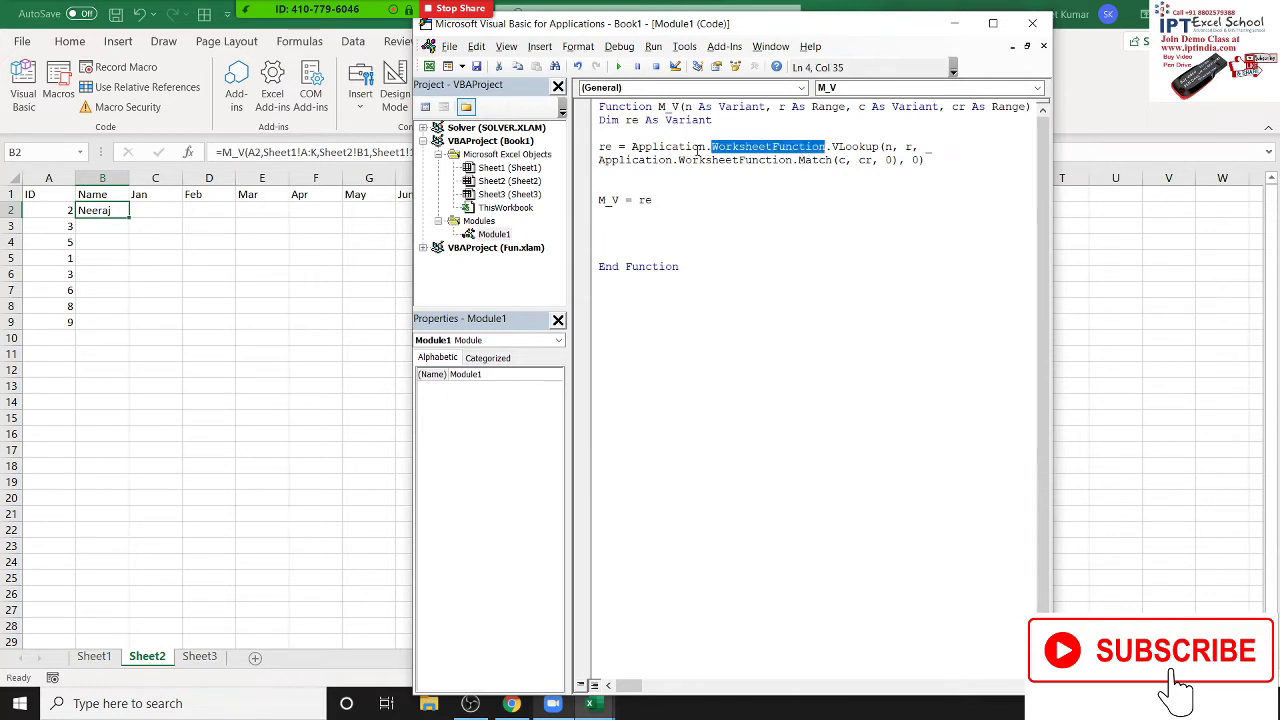
double_click(668, 147)
left_click(845, 147)
double_click(845, 147)
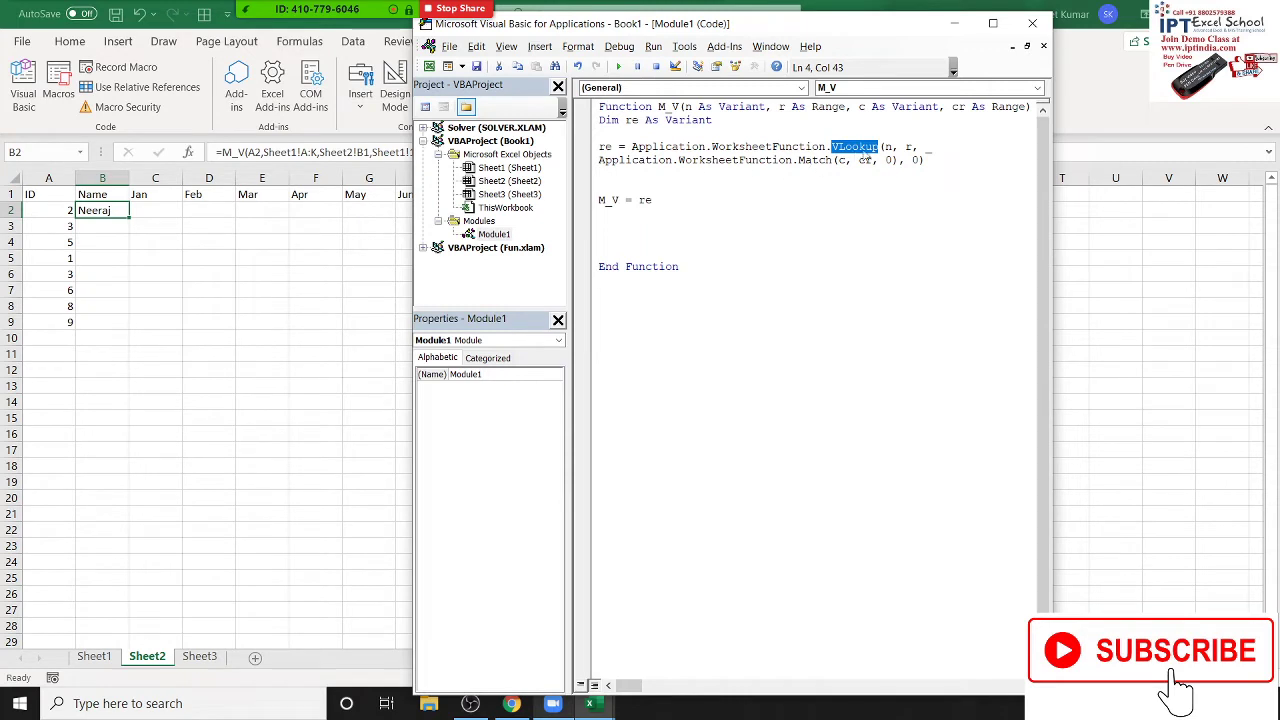
double_click(600, 160)
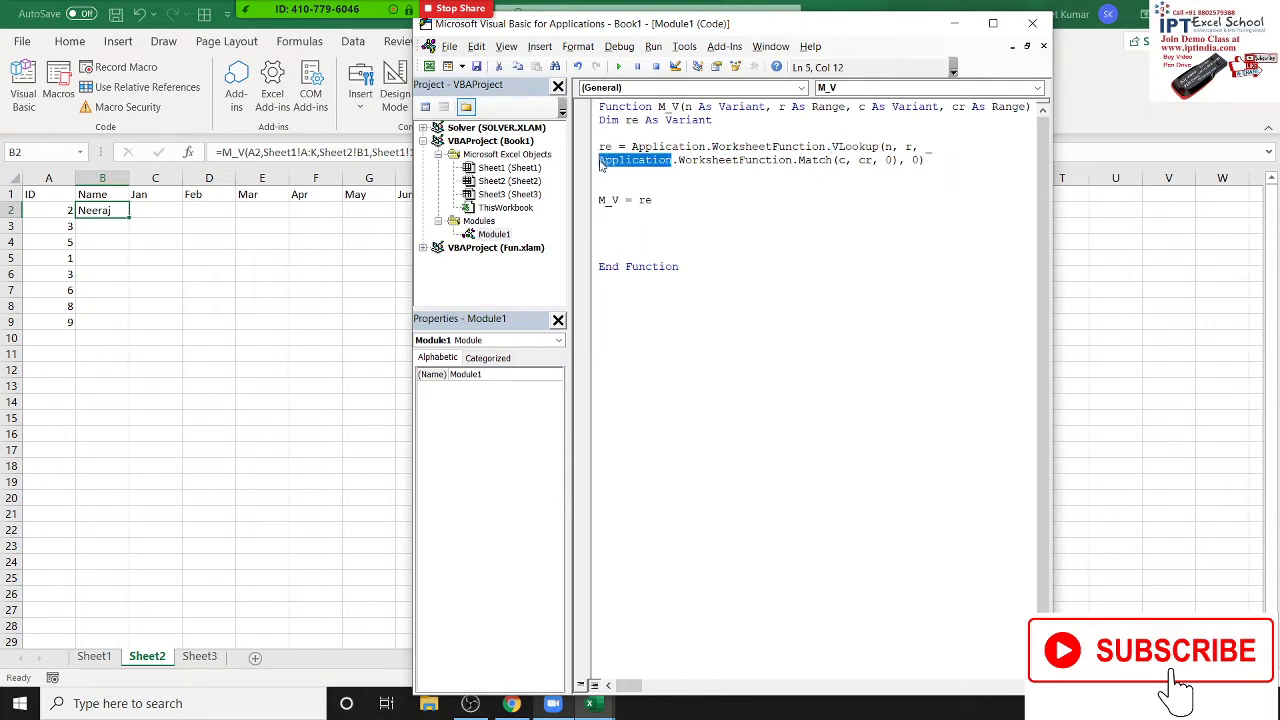
left_click(831, 147)
double_click(815, 160)
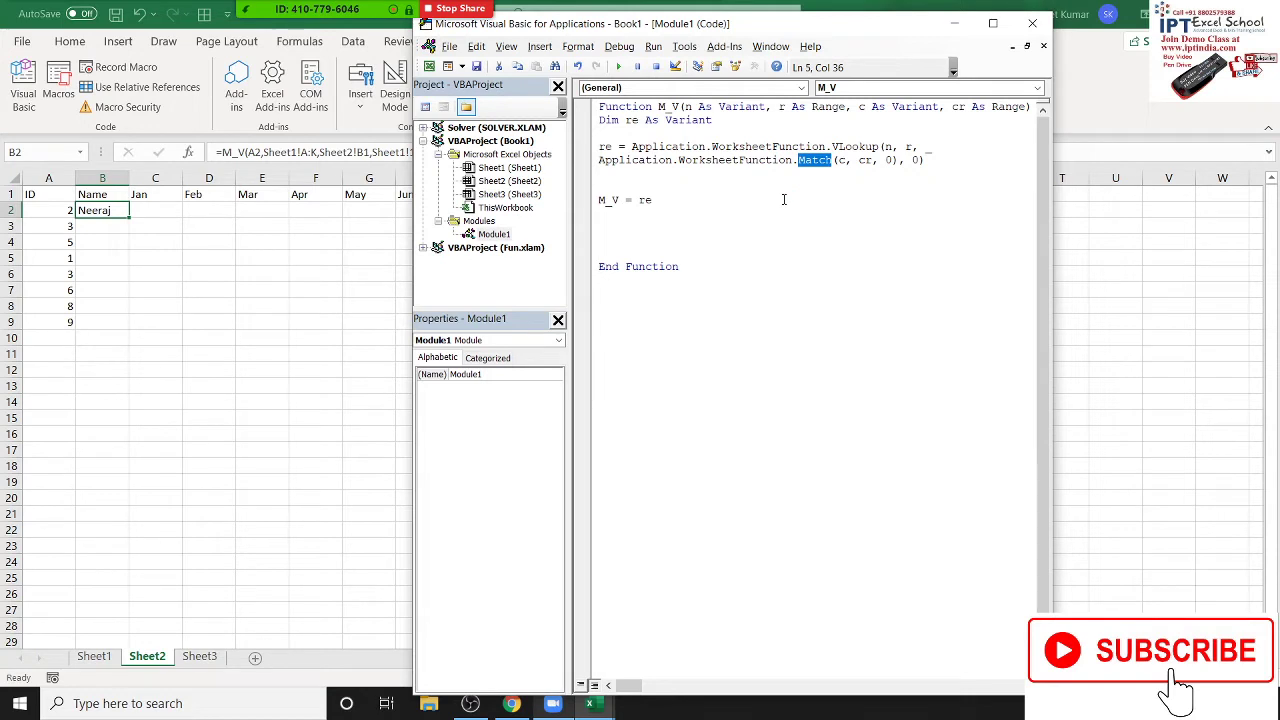
left_click(150, 324)
Enter ID 36 in A2 and check B2's result
left_click(58, 246)
left_click(51, 209)
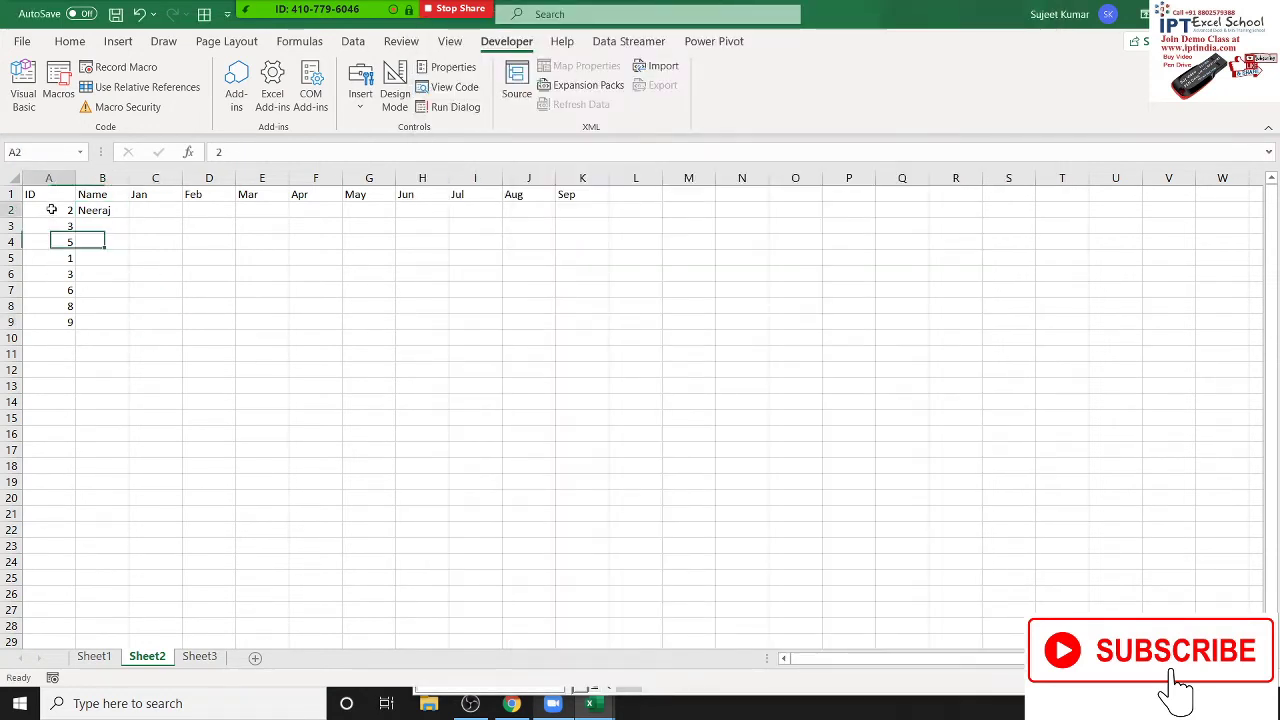
type("36")
key("Return")
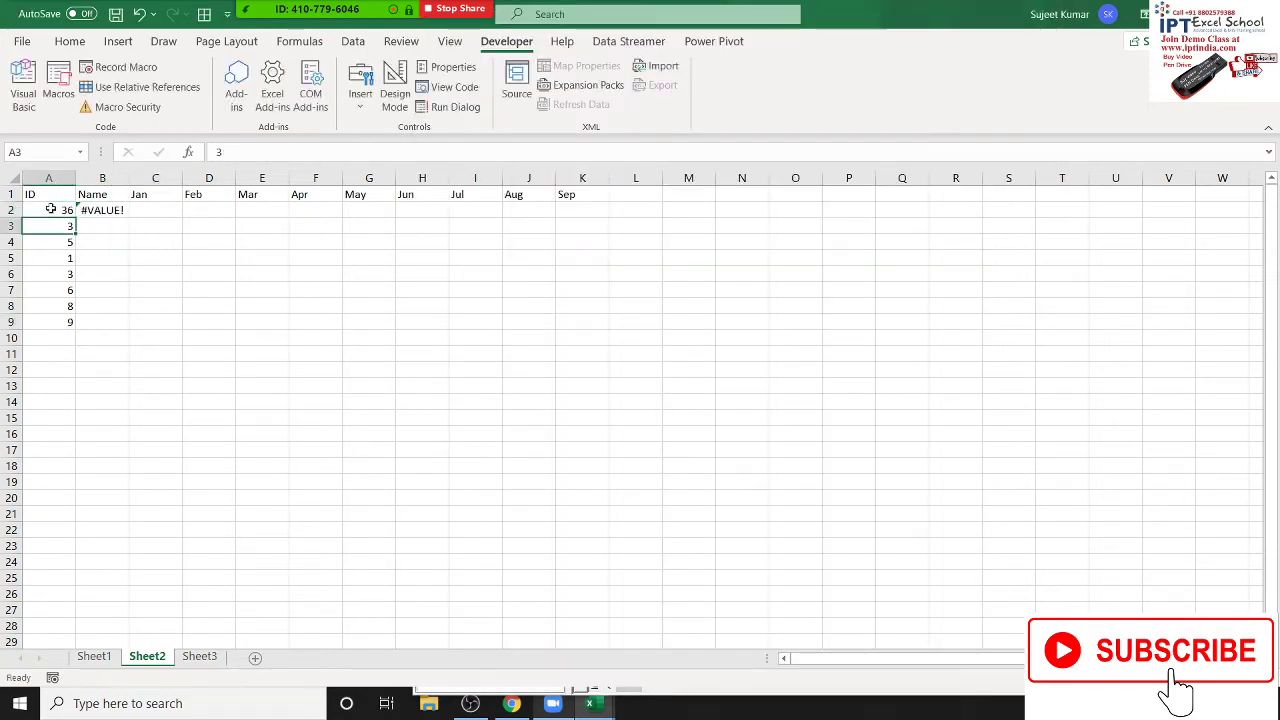
left_click(51, 209)
key("Right")
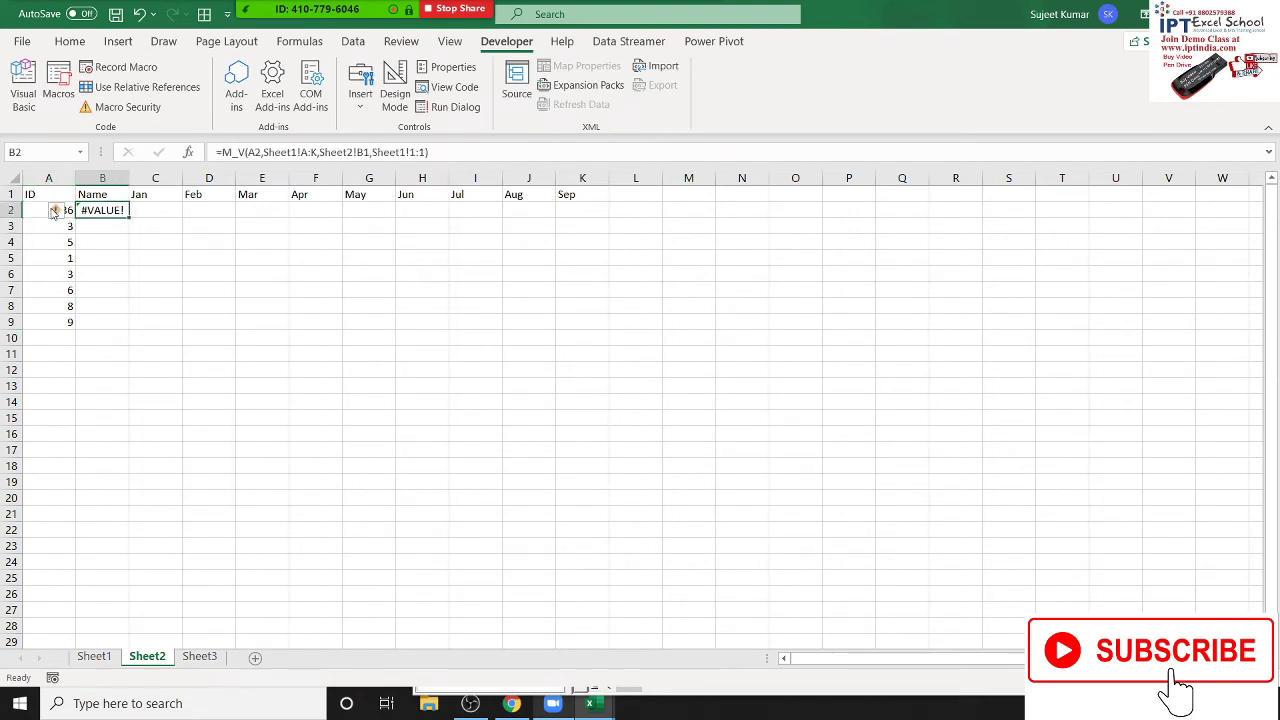
Change the ID in A2 to 156
left_click(54, 210)
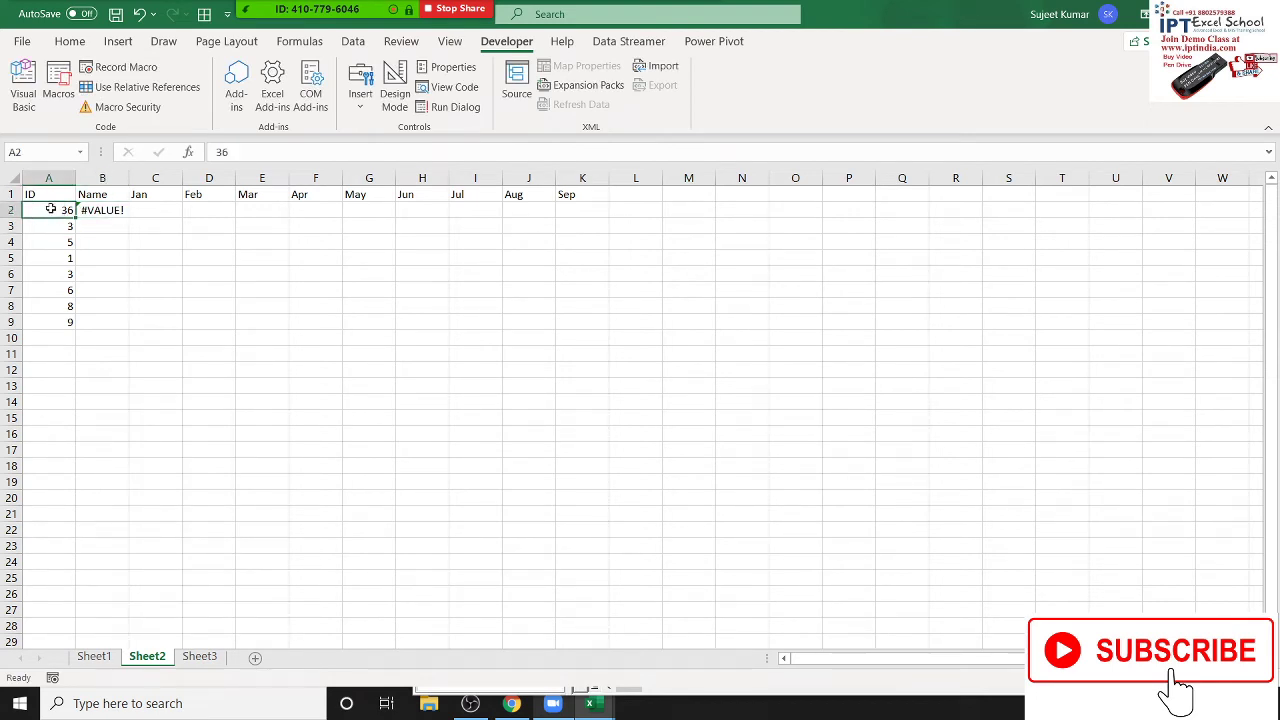
type("15")
key("Return")
left_click(51, 209)
double_click(51, 209)
type("6")
key("Return")
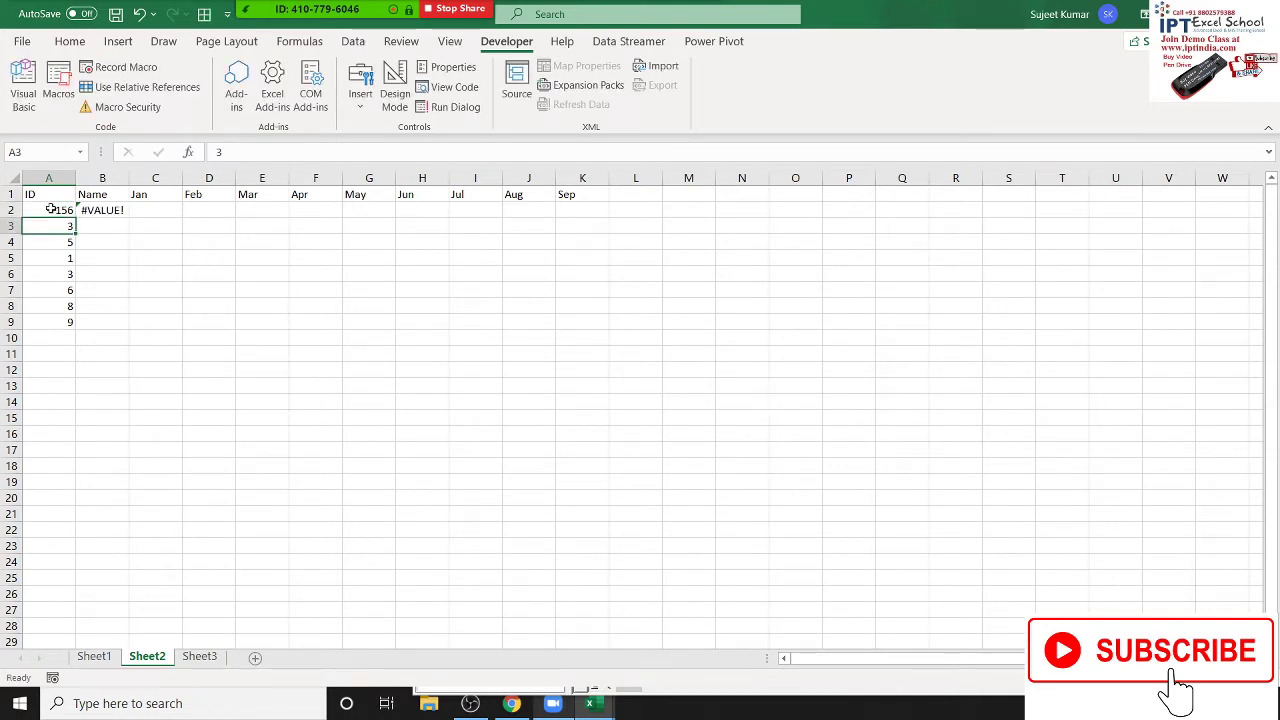
Check B2's #VALUE! error and reopen the M_V code with Alt+F11
left_click(51, 209)
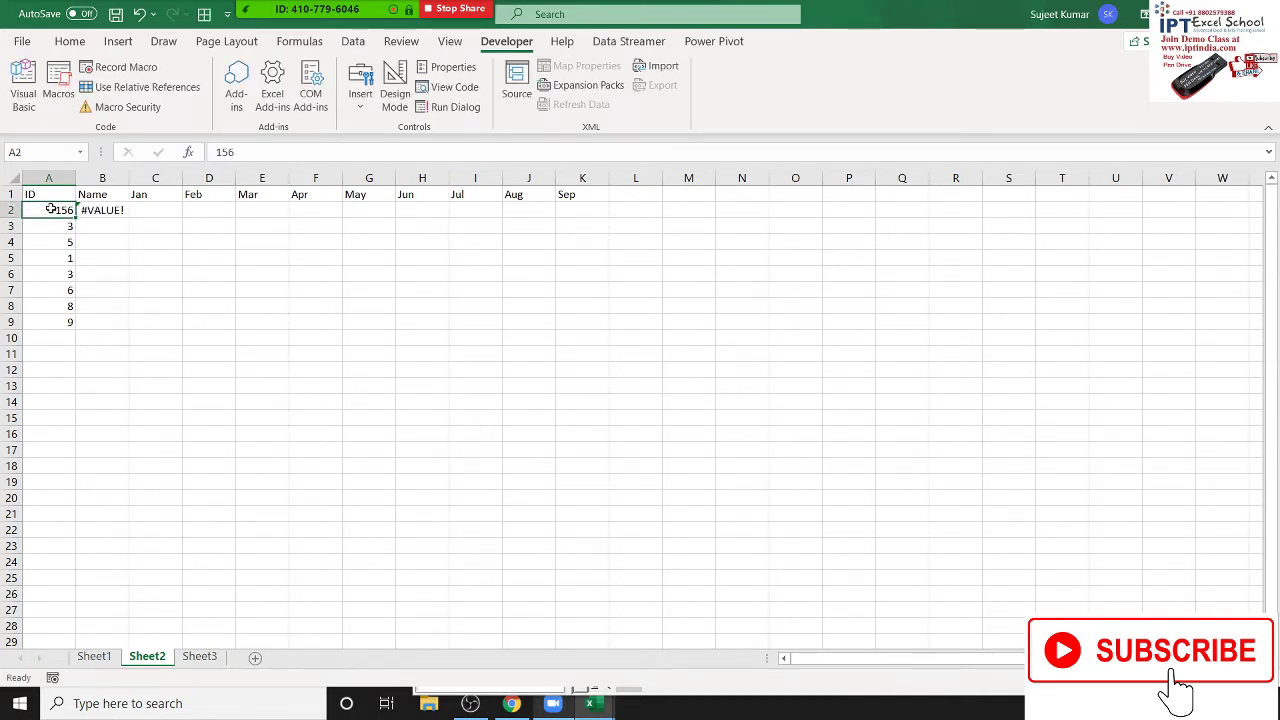
left_click(80, 210)
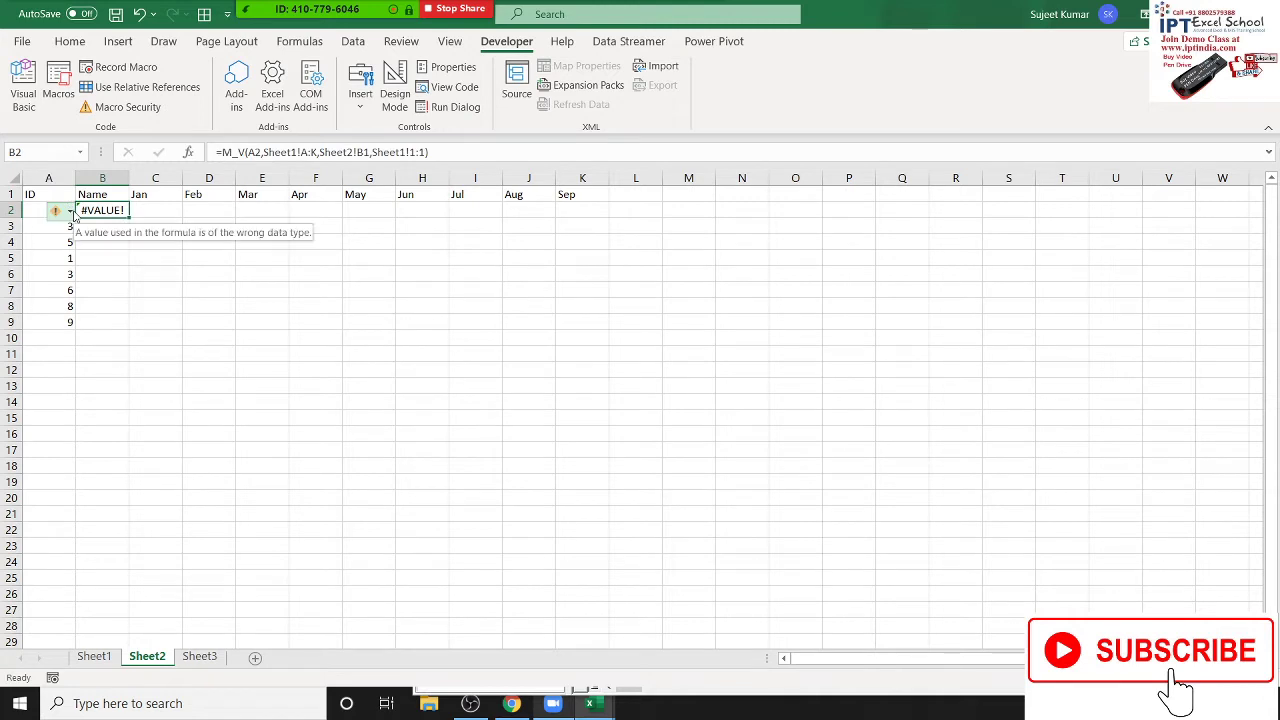
left_click(102, 290)
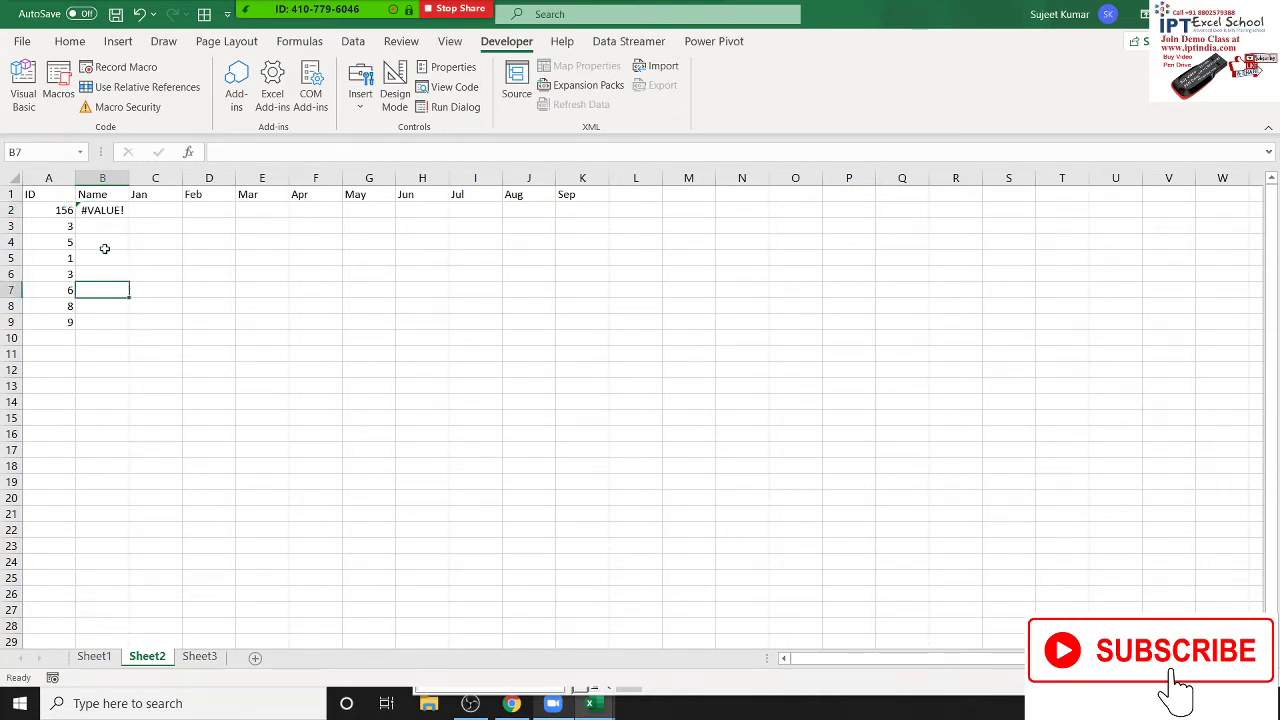
key("alt+F11")
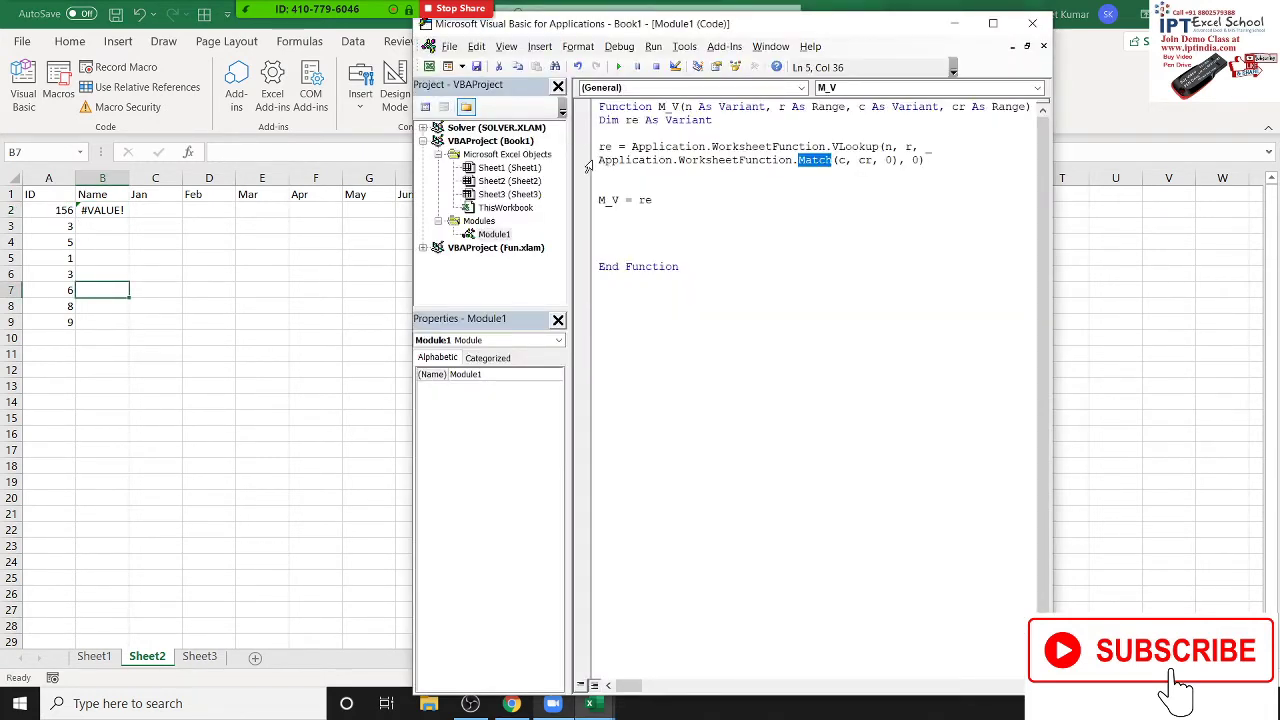
Inspect the VLookup, Match, re and M_V pieces of the M_V code
left_click(633, 146)
left_click_drag(618, 160, 794, 160)
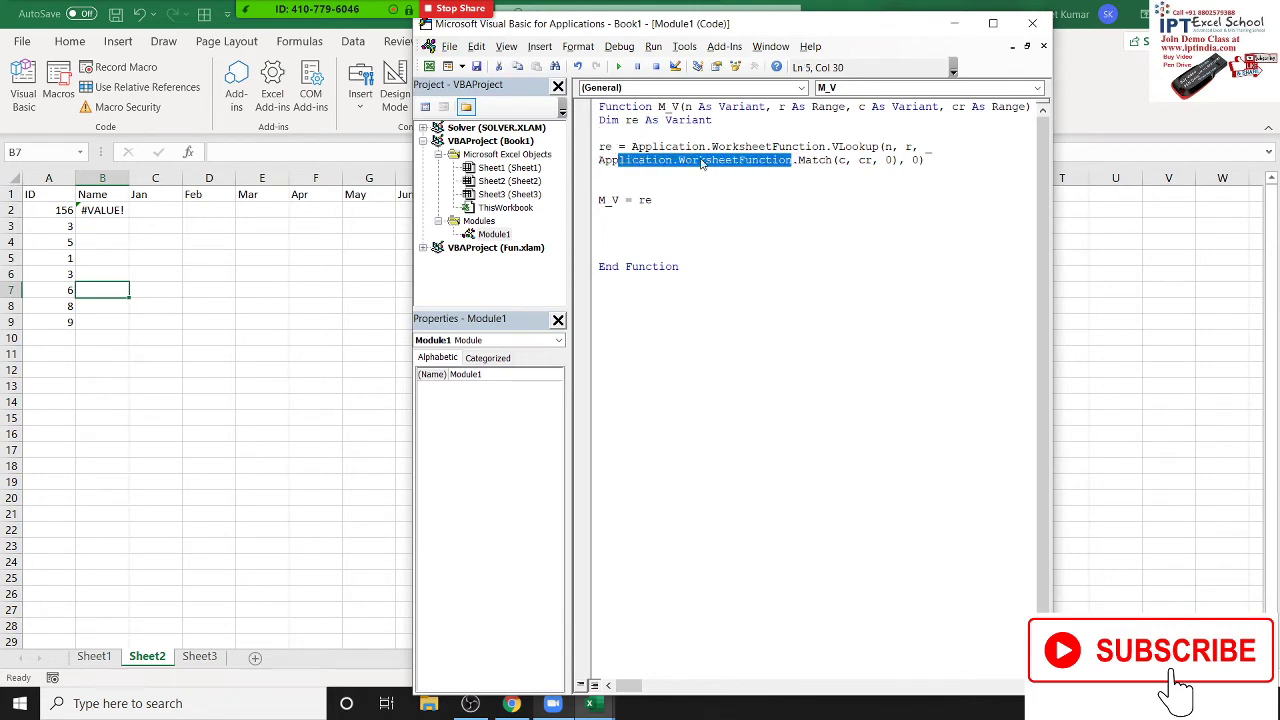
left_click_drag(631, 146, 880, 147)
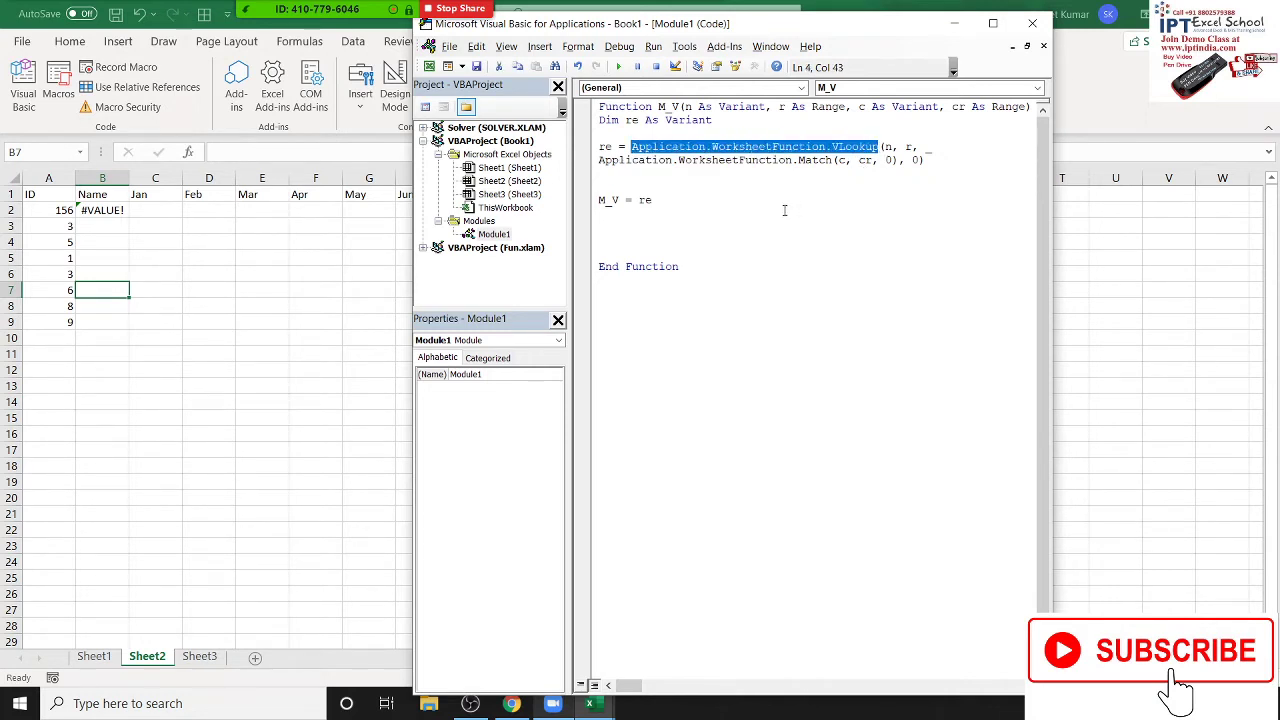
left_click(658, 182)
left_click(591, 120)
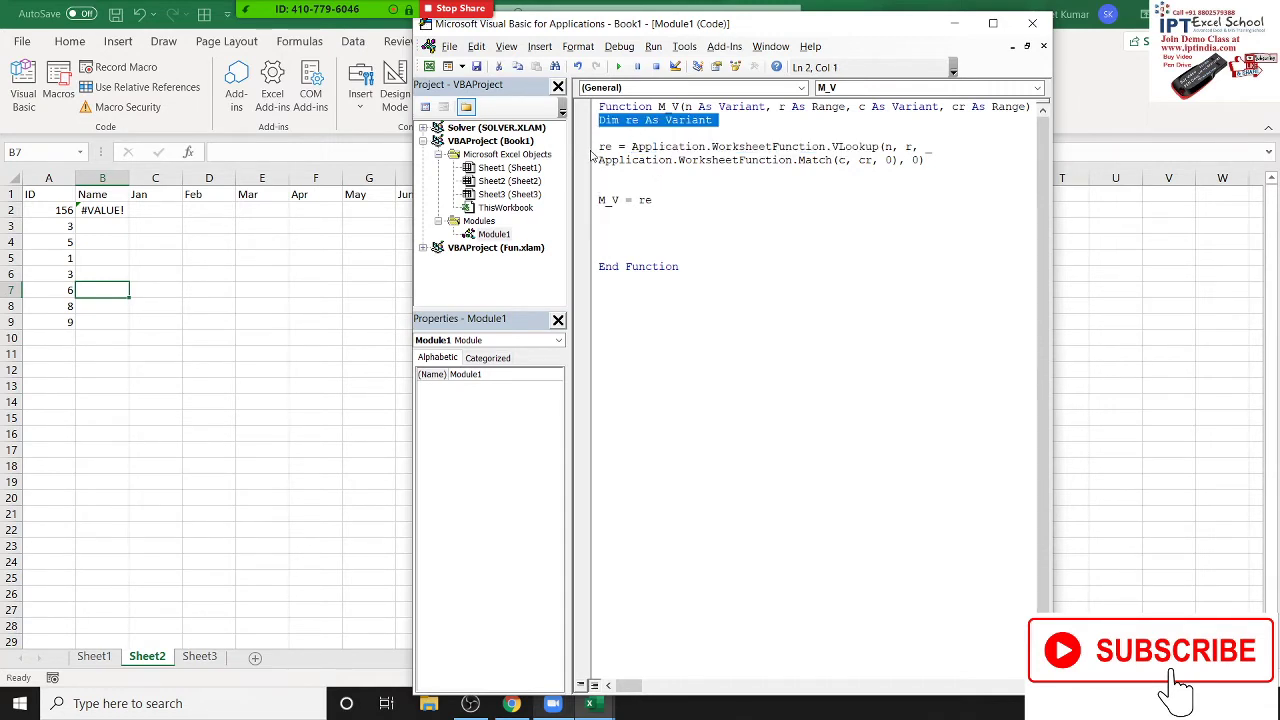
left_click_drag(614, 146, 597, 146)
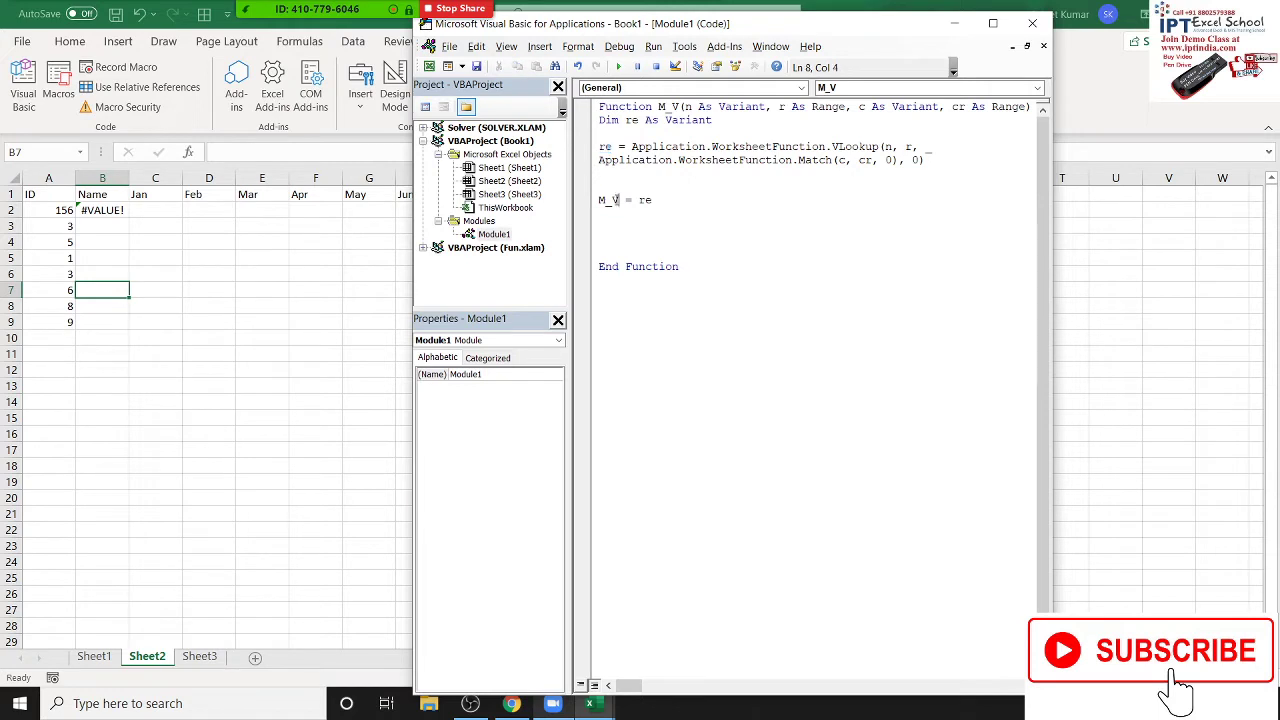
left_click_drag(599, 200, 617, 201)
Replace re with M_V on line 4, delete the M_V = re line, and re-enter B2
double_click(612, 147)
type("M_V")
left_click_drag(656, 200, 566, 200)
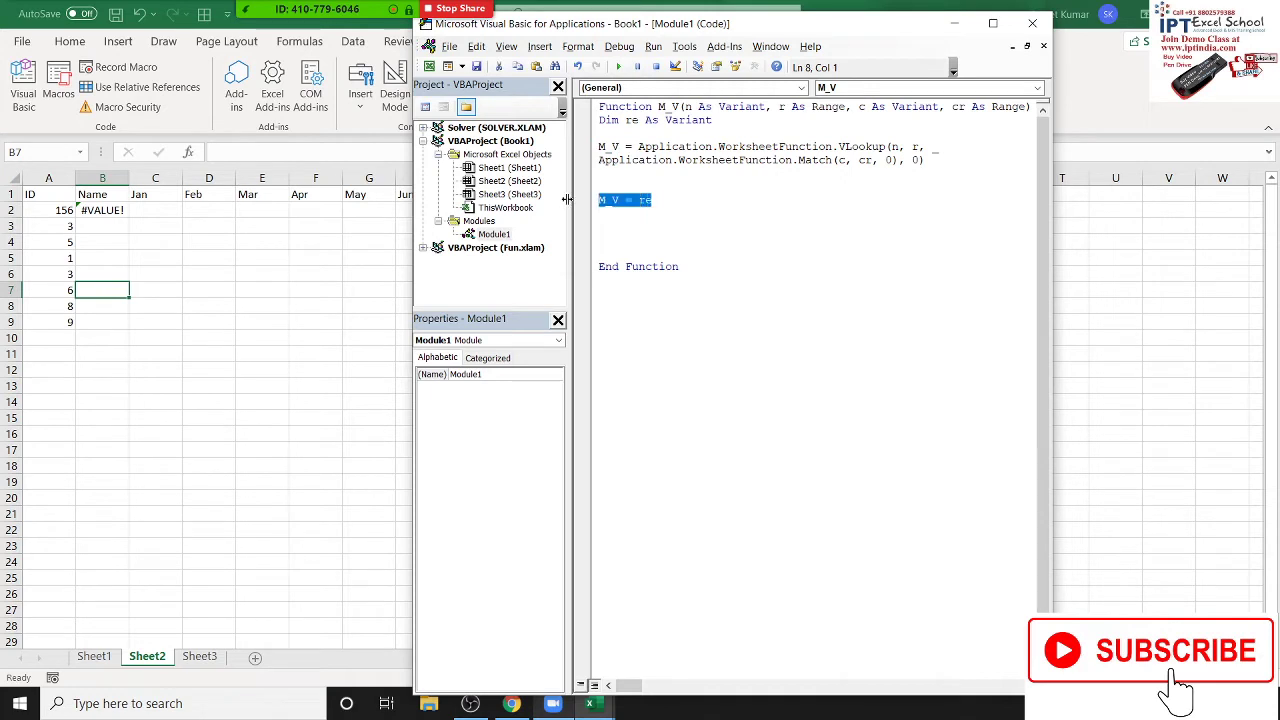
key("Delete")
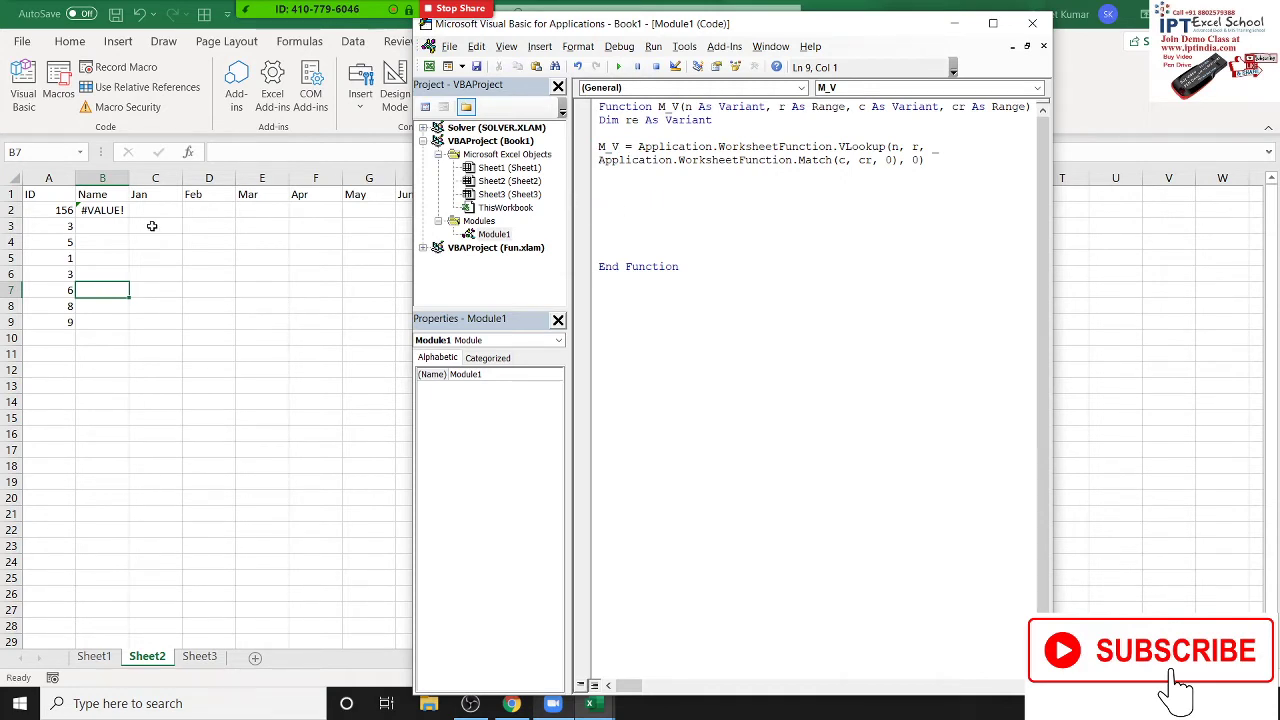
left_click(121, 212)
double_click(121, 212)
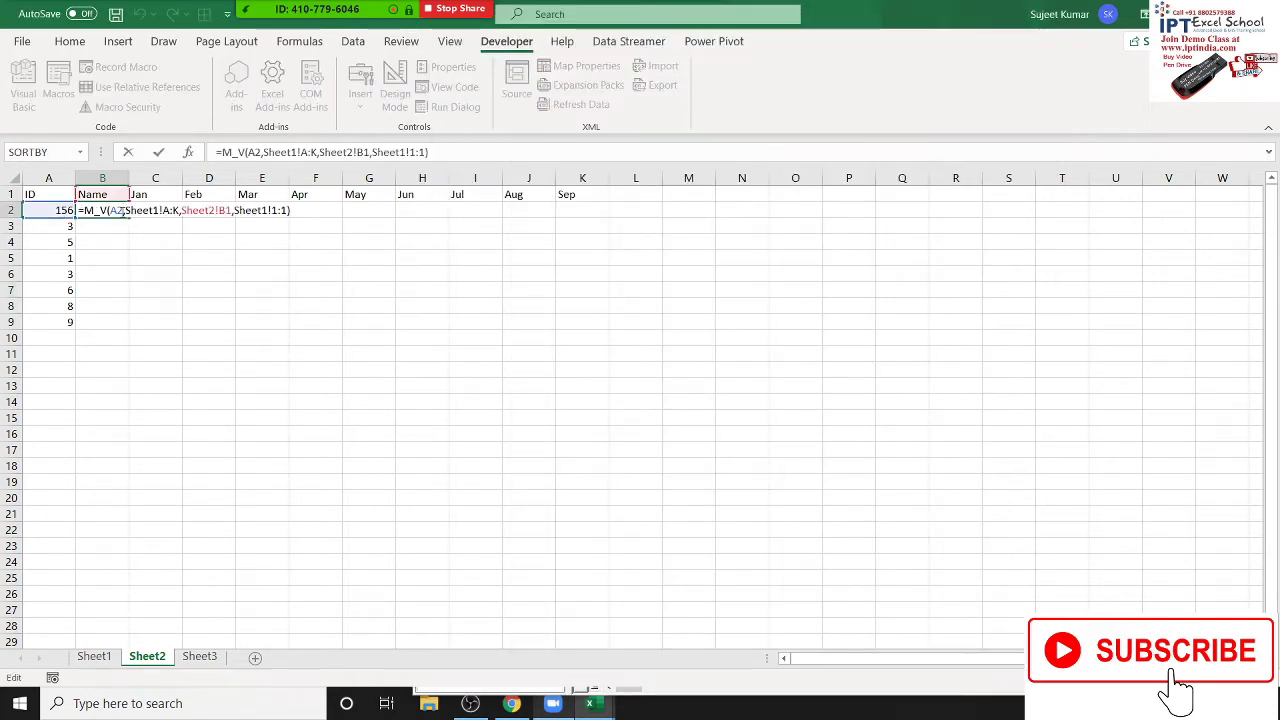
Recalculate B2, still #VALUE!, then undo the M_V replacement edits in the VBA code
key("Return")
left_click(121, 212)
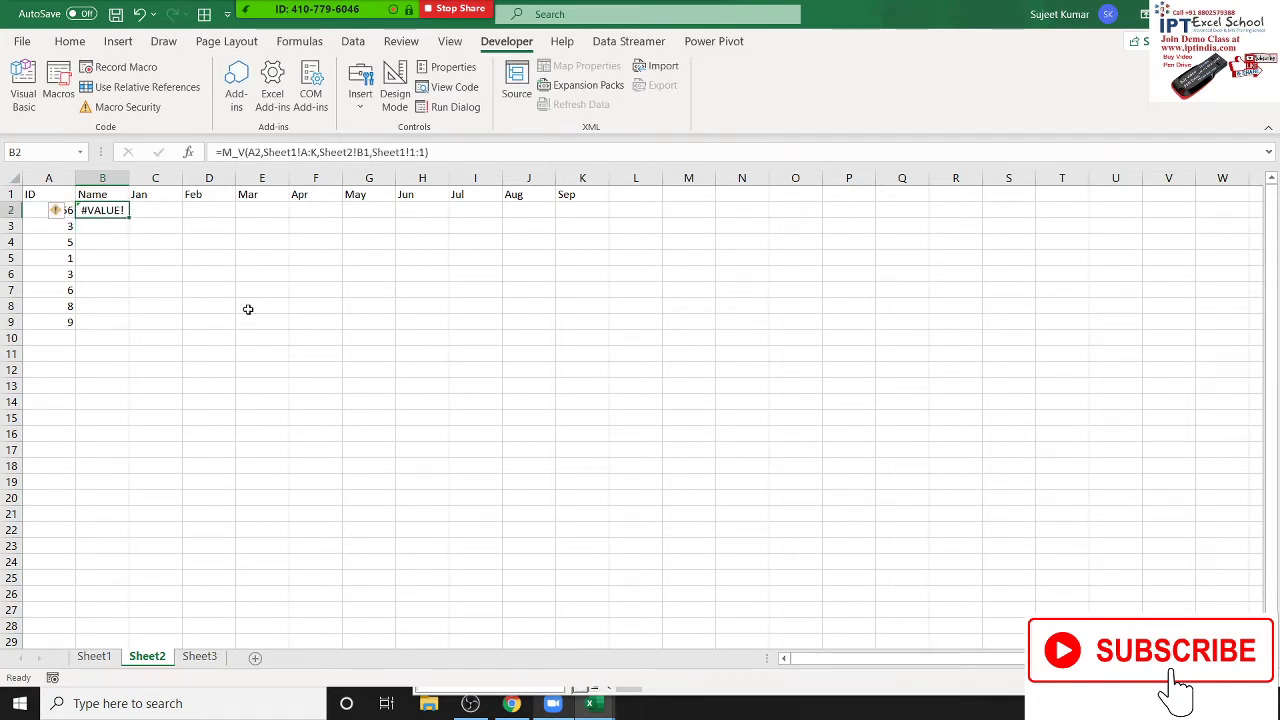
key("alt+F11")
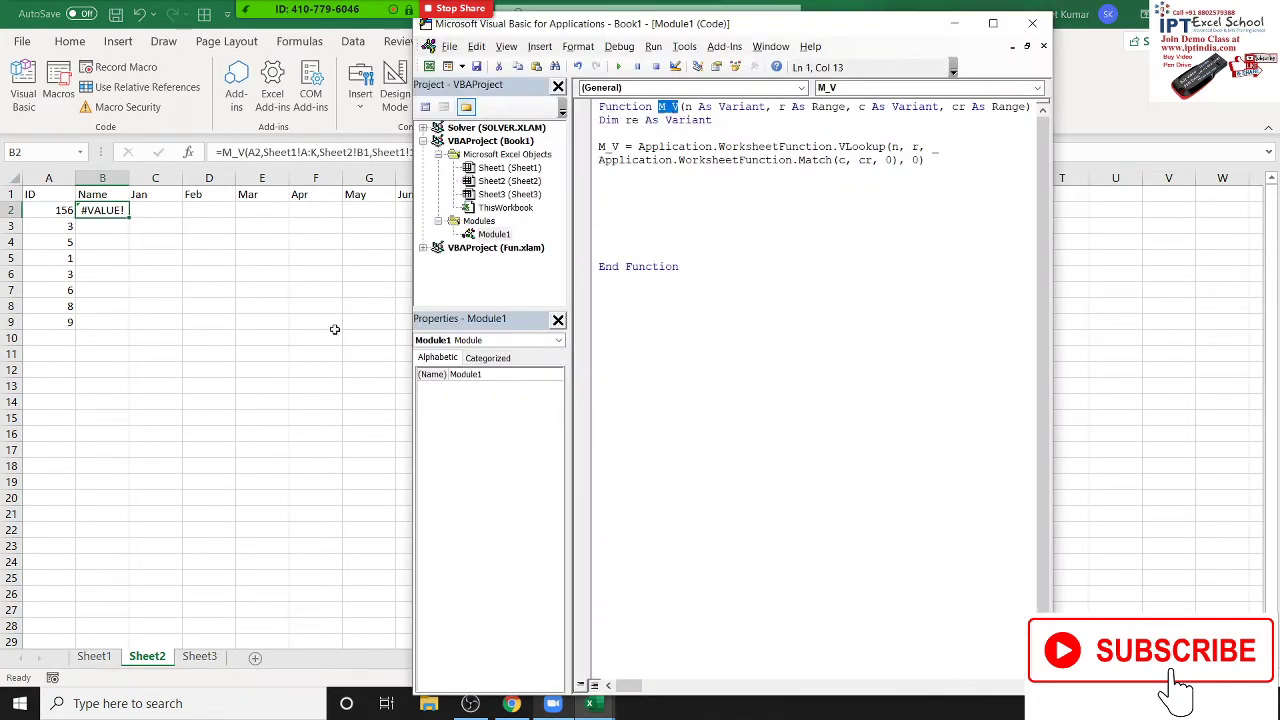
left_click(641, 188)
key("ctrl+z")
key("ctrl+z")
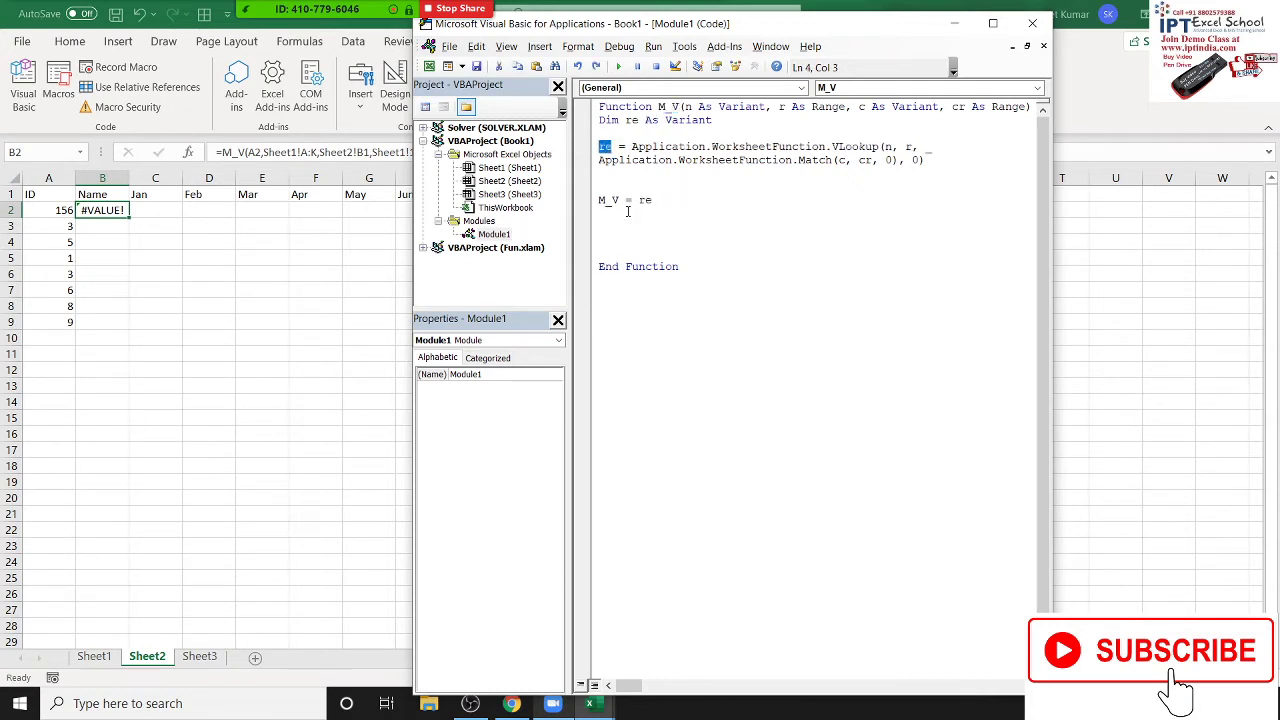
Add blank lines above the M_V = re line and above the lookup line
left_click(645, 227)
double_click(645, 200)
left_click(606, 188)
key("Return")
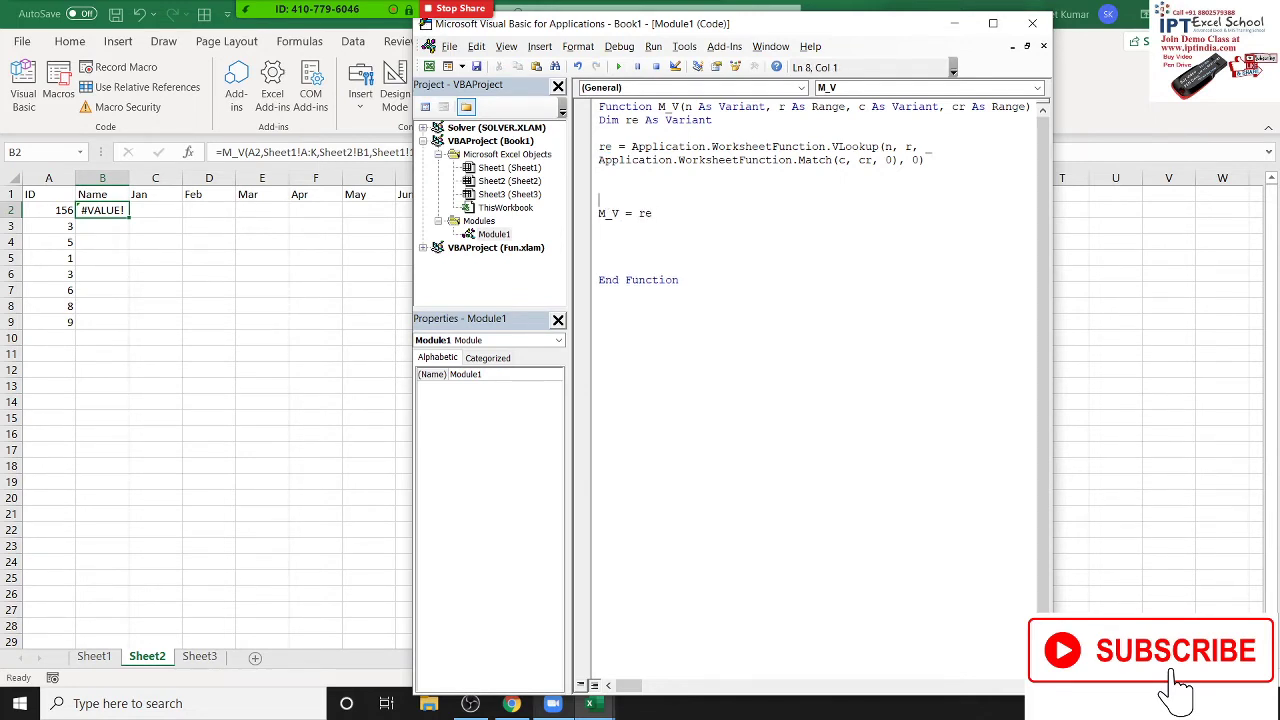
key("Up")
key("Up")
key("Up")
key("Return")
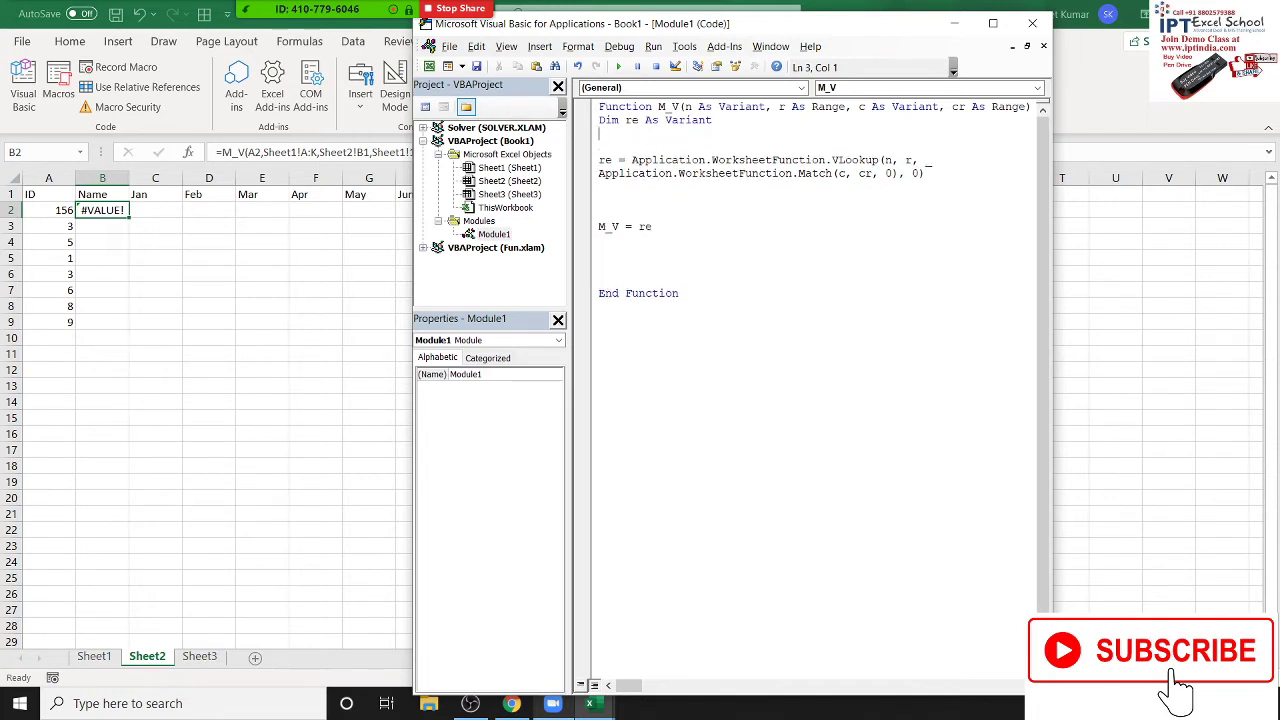
Add 'On Error Resume Next' above the lookup line in M_V
type("on ")
type("eeor")
key("BackSpace")
key("BackSpace")
key("BackSpace")
key("BackSpace")
type("err")
type("or re")
type("sume")
type("Next")
key("Down")
key("Down")
key("Down")
key("Down")
Write the line 'If Err > 0 Then', fixing the typos in the condition
type("if err")
type("r>")
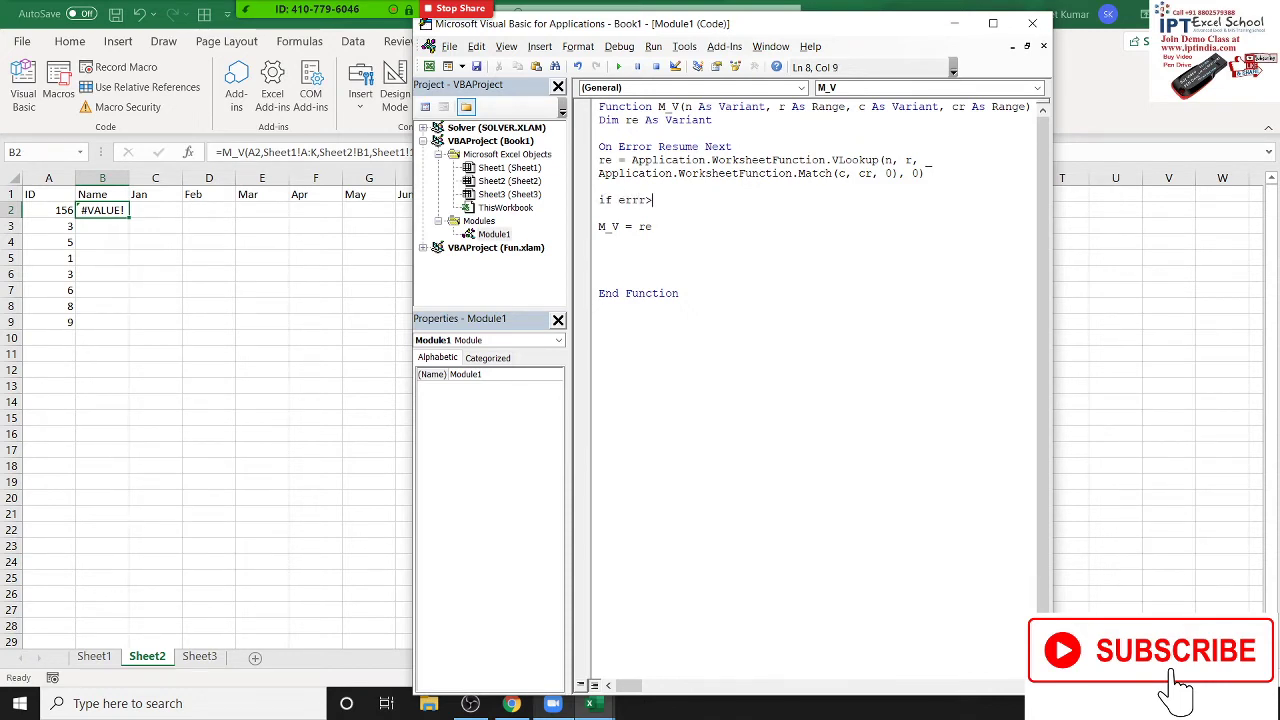
type("0")
key("Return")
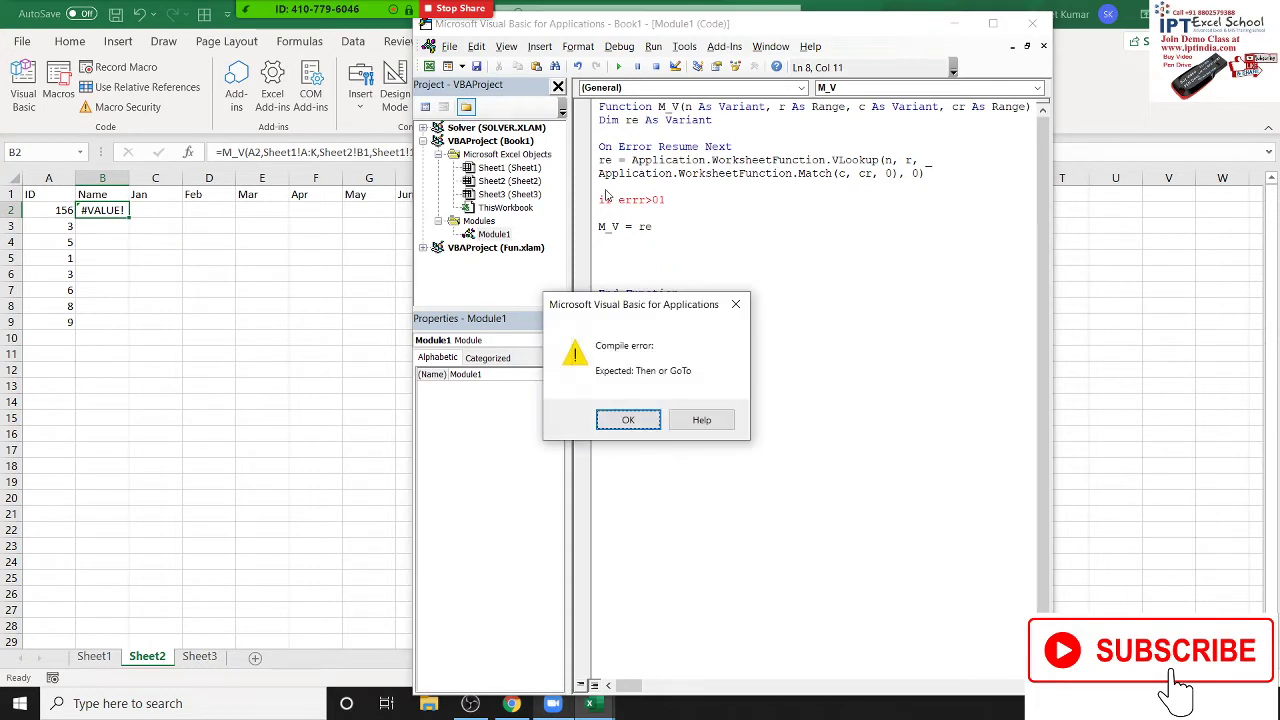
key("Return")
key("BackSpace")
key("BackSpace")
type("1")
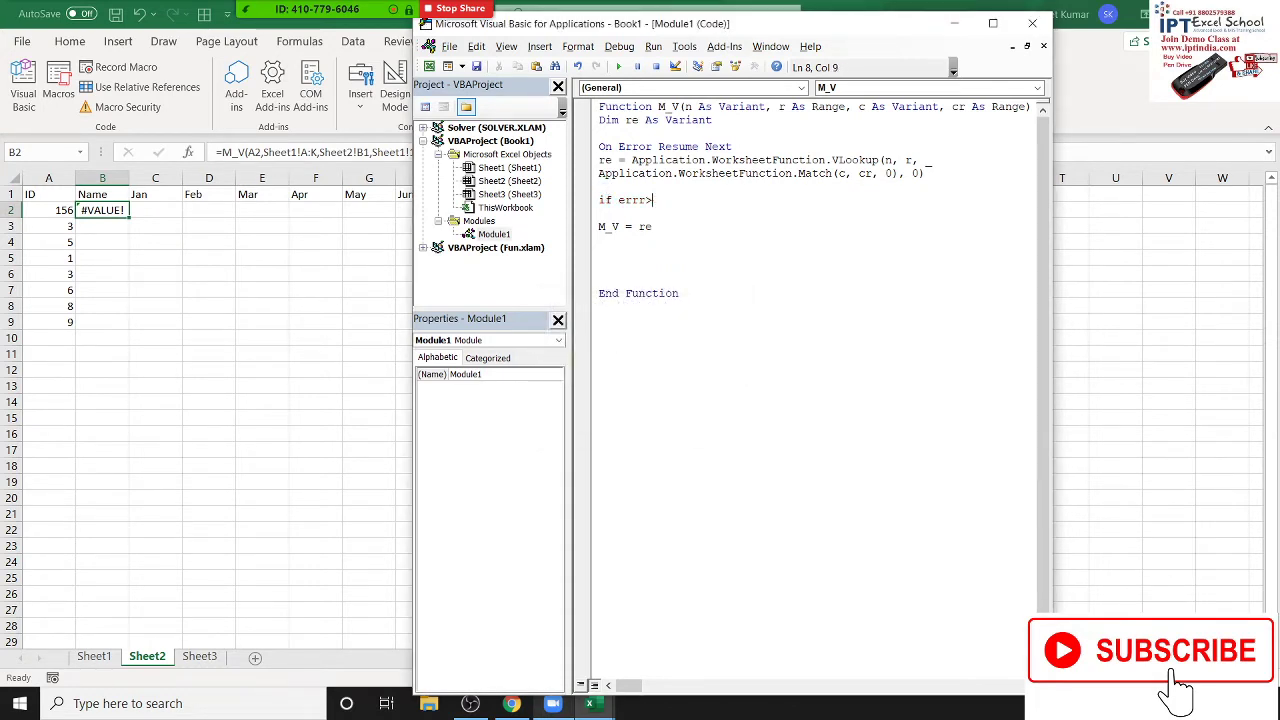
key("BackSpace")
type("0")
key("Left")
key("Left")
key("Left")
key("BackSpace")
type("then")
key("Return")
Set M_V = "DNF" in the error branch, followed by Else and End If
type("m")
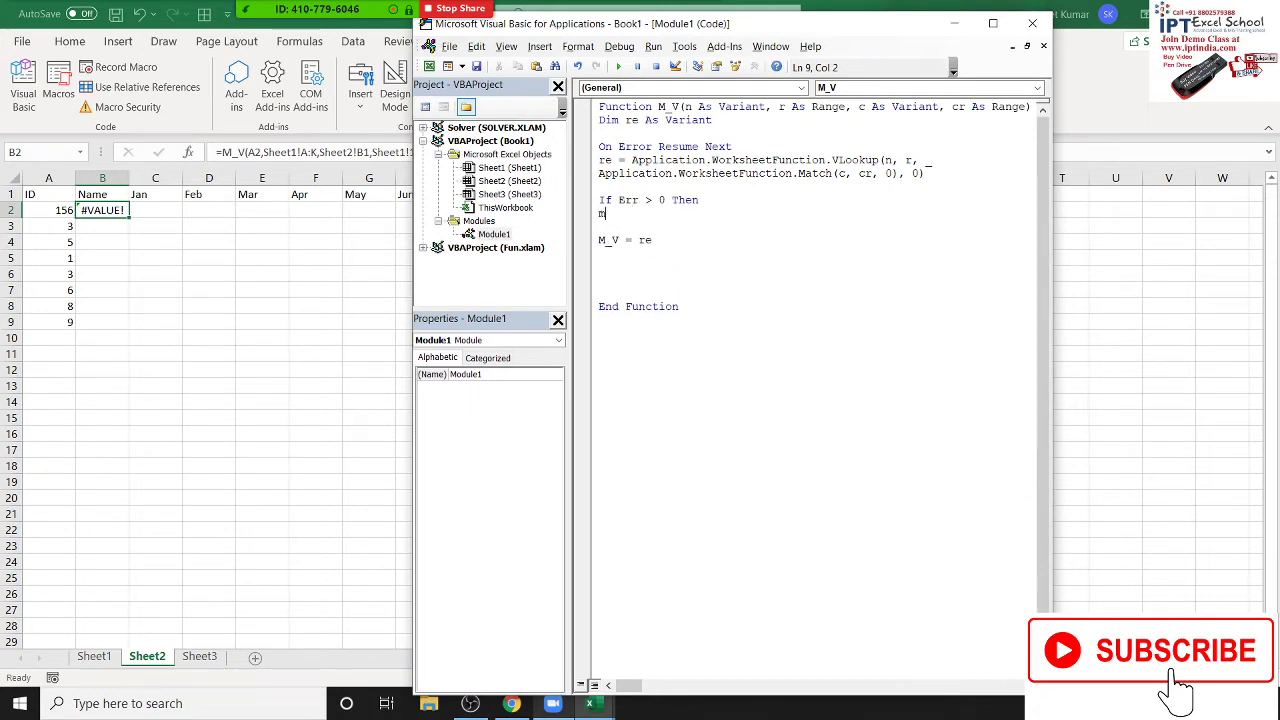
type("_v")
type("=")
type("\"")
type("DNF\"")
key("Return")
type("else")
type("endif")
Re-enter B2's M_V formula so it recalculates to "DNF"
left_click(100, 212)
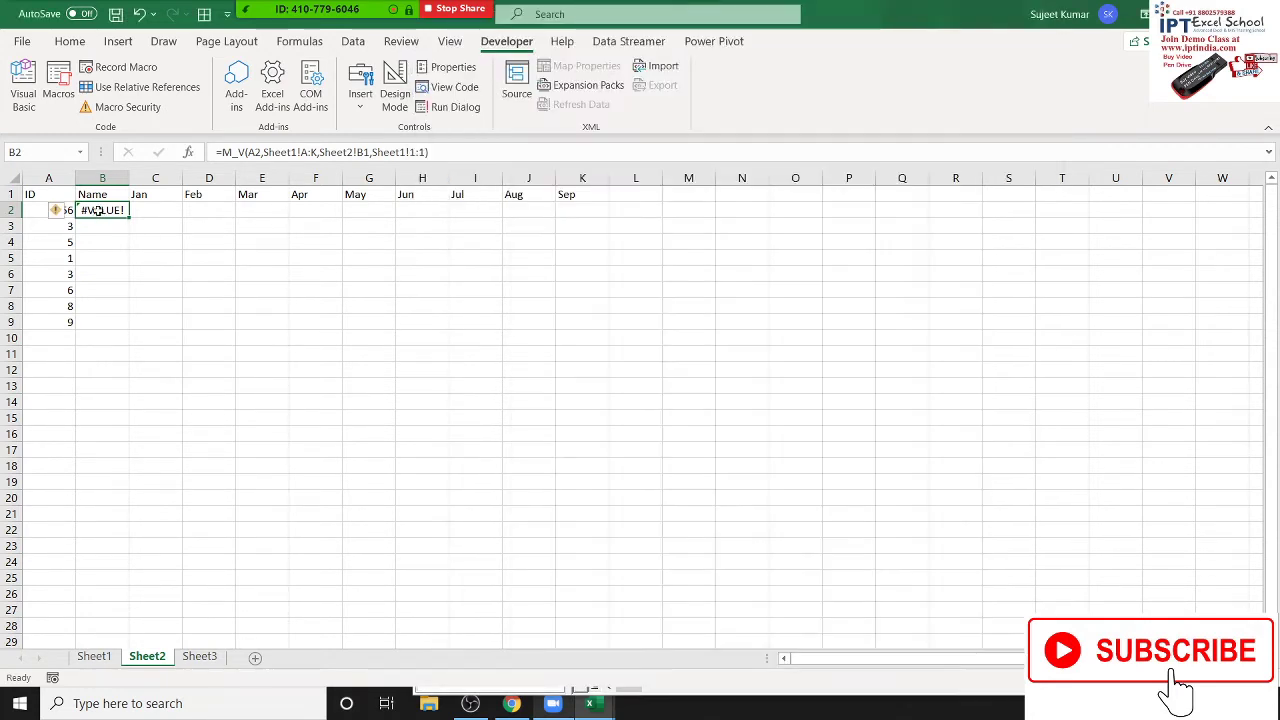
double_click(100, 212)
key("Return")
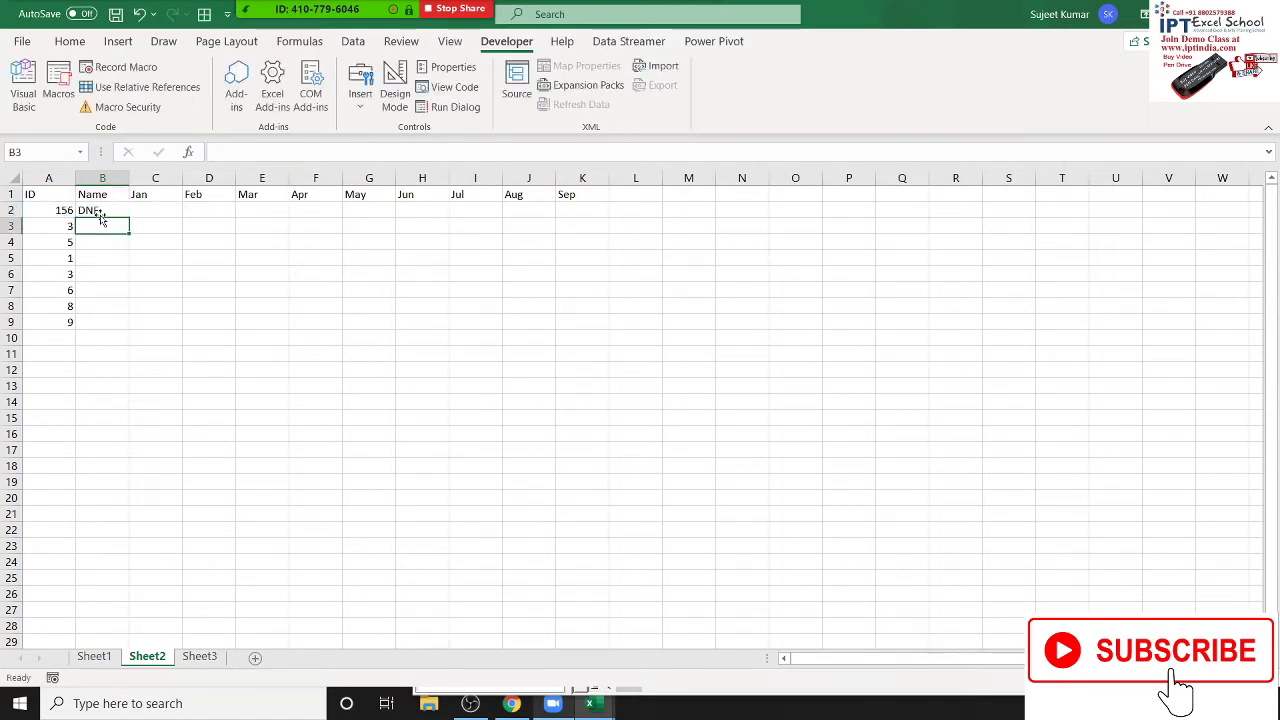
left_click(111, 213)
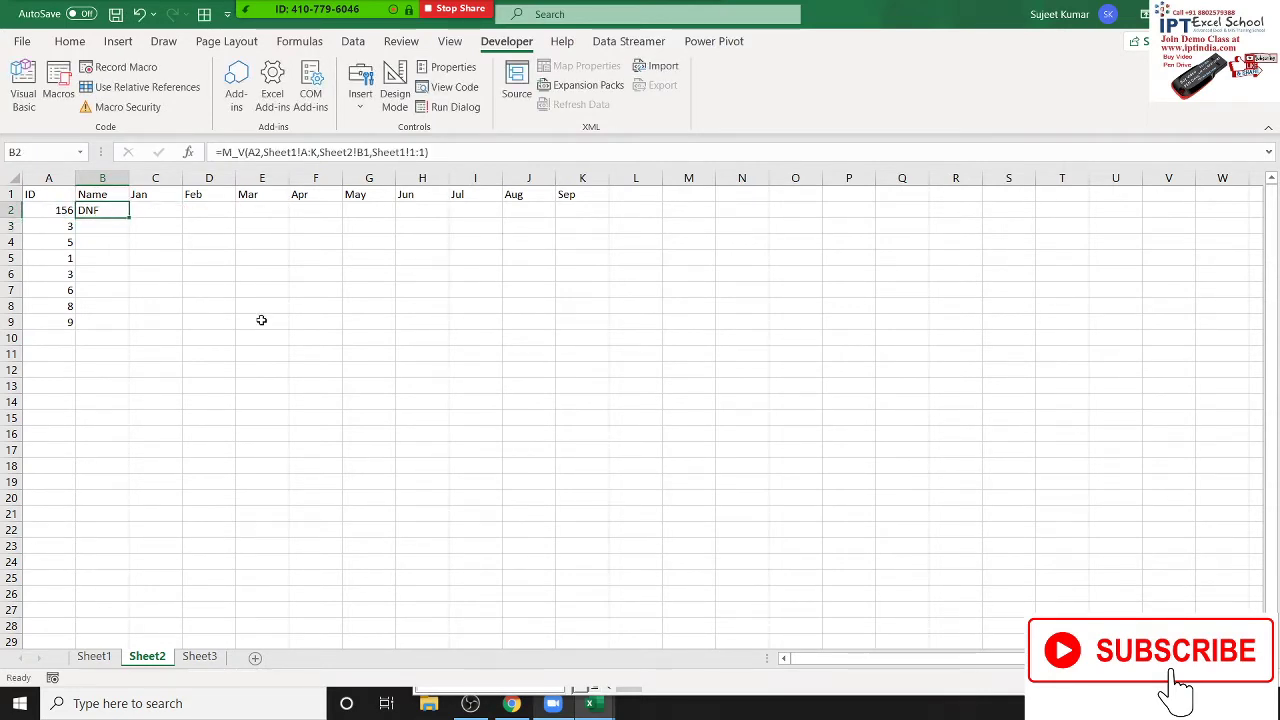
Switch to the VBA editor to view the M_V code
key("alt+F11")
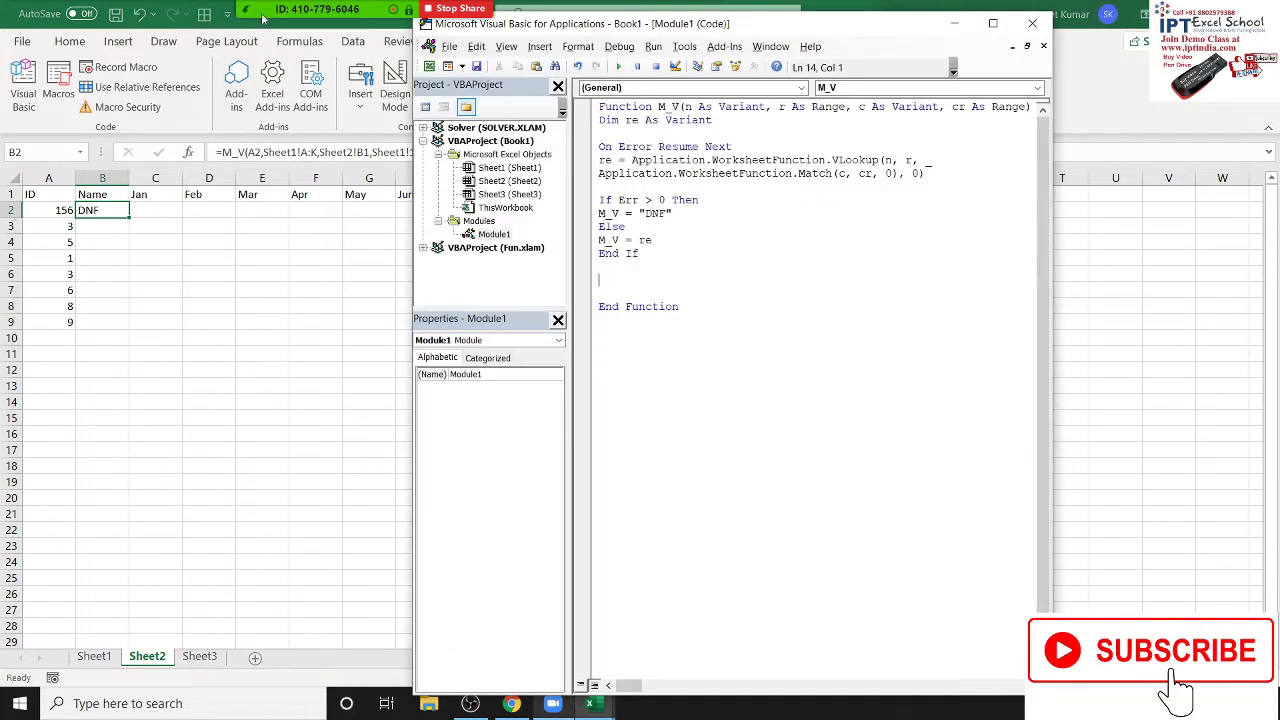
left_click(298, 28)
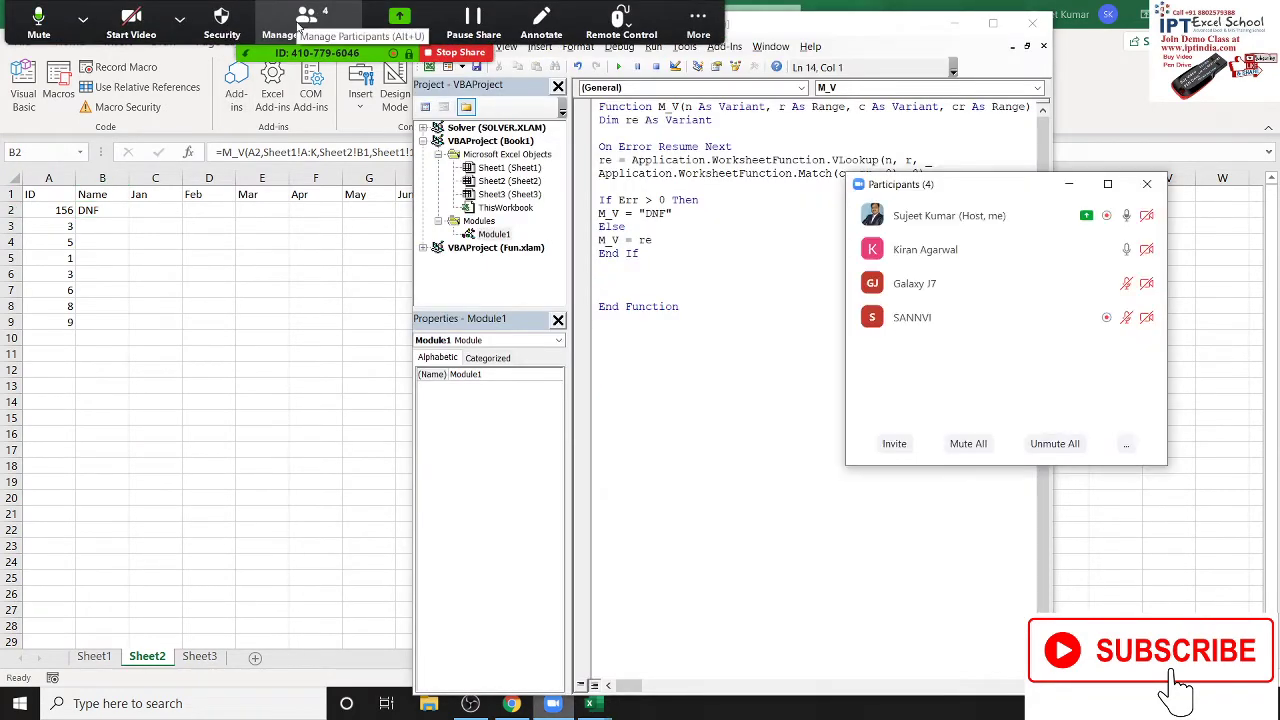
left_click(1147, 186)
left_click(589, 357)
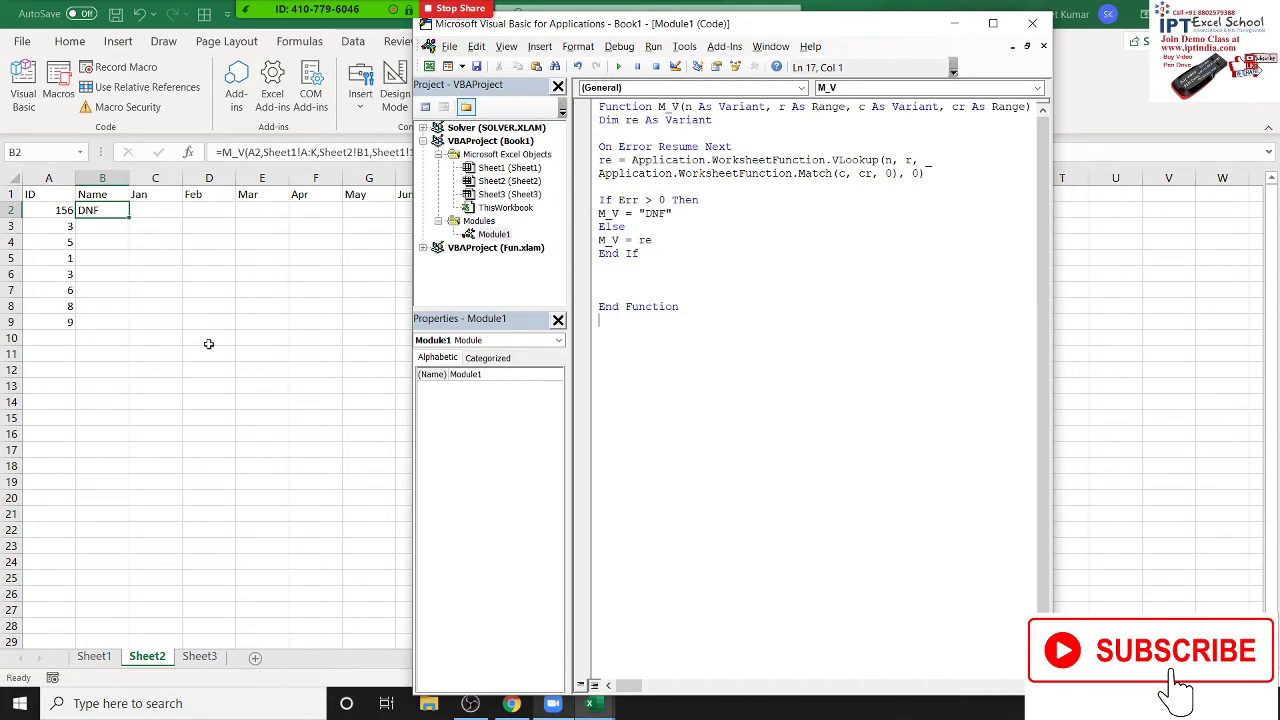
Check ID 156 in A2 against Sheet1's source data, then return to Sheet2
left_click(52, 224)
left_click(55, 211)
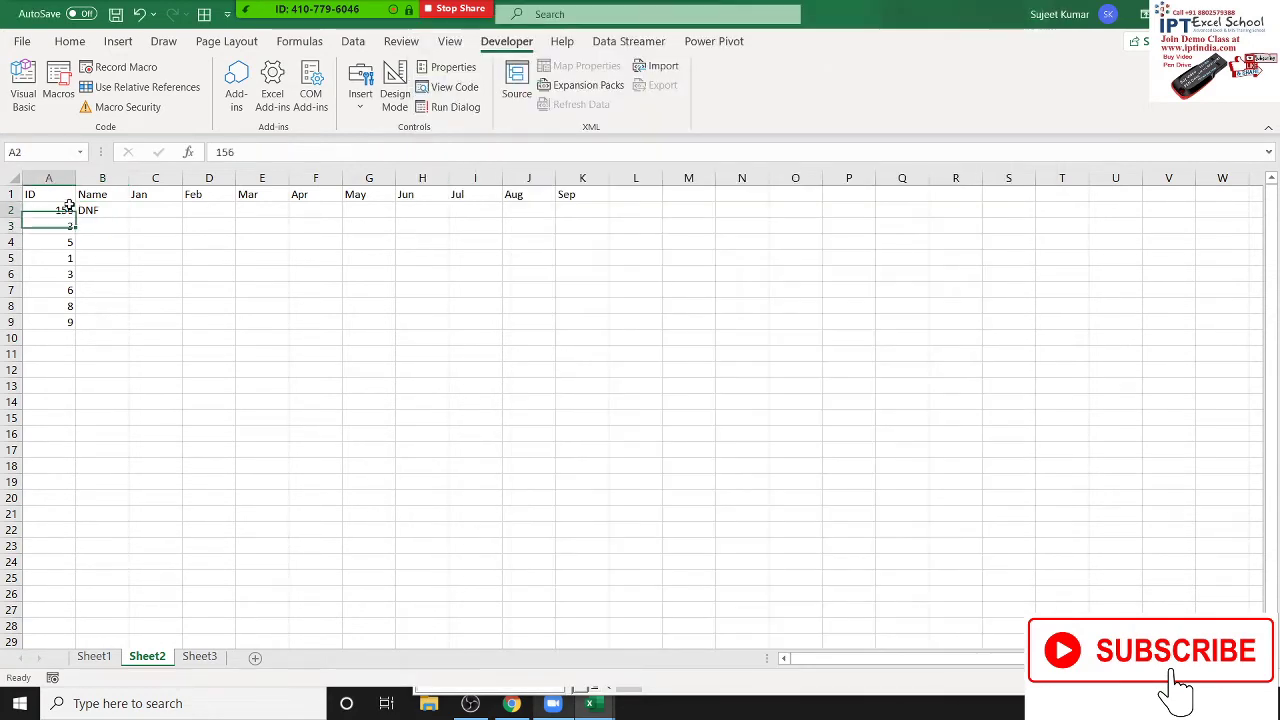
left_click(94, 656)
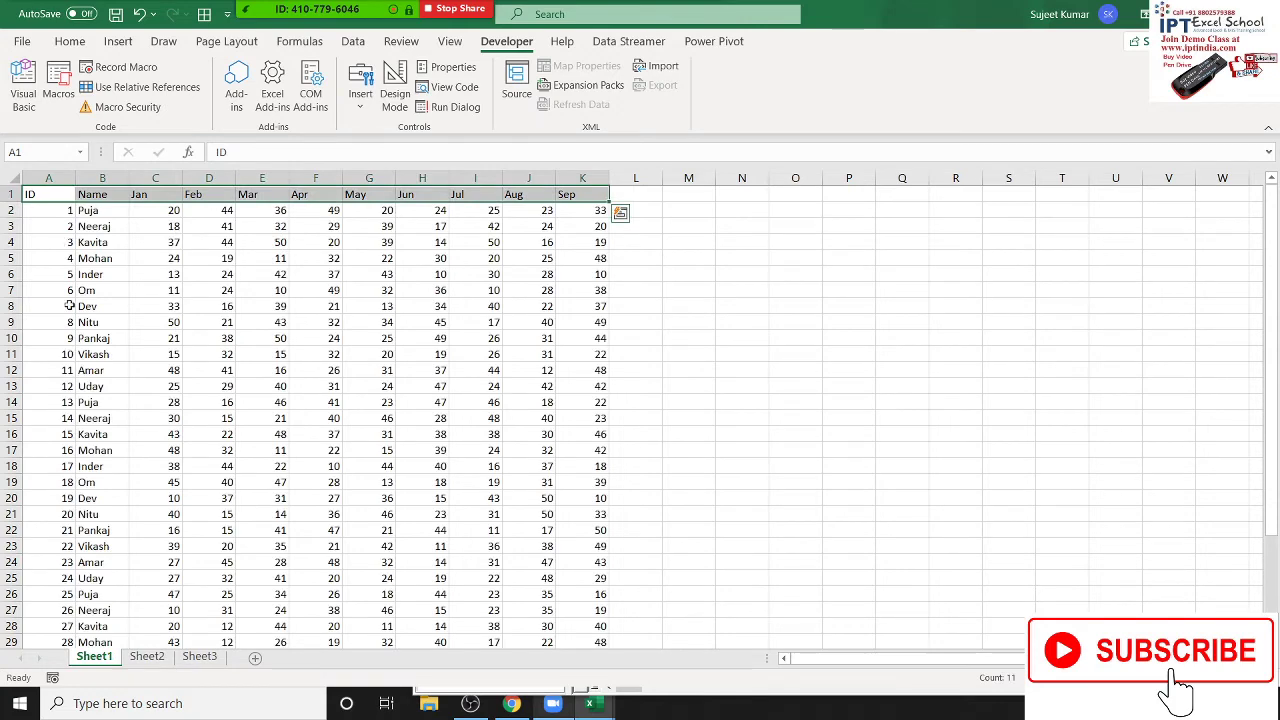
left_click(147, 656)
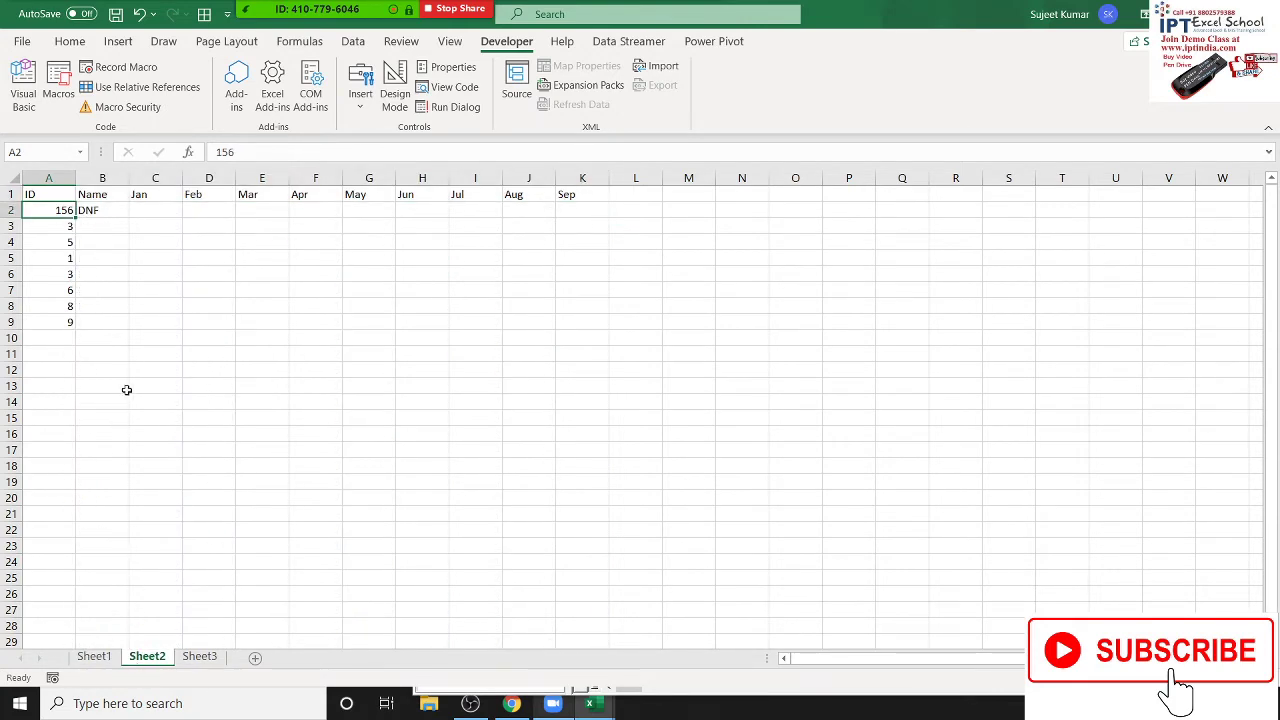
left_click(165, 311)
Back in the VBA editor, delete the extra blank lines above End Function
key("alt+F11")
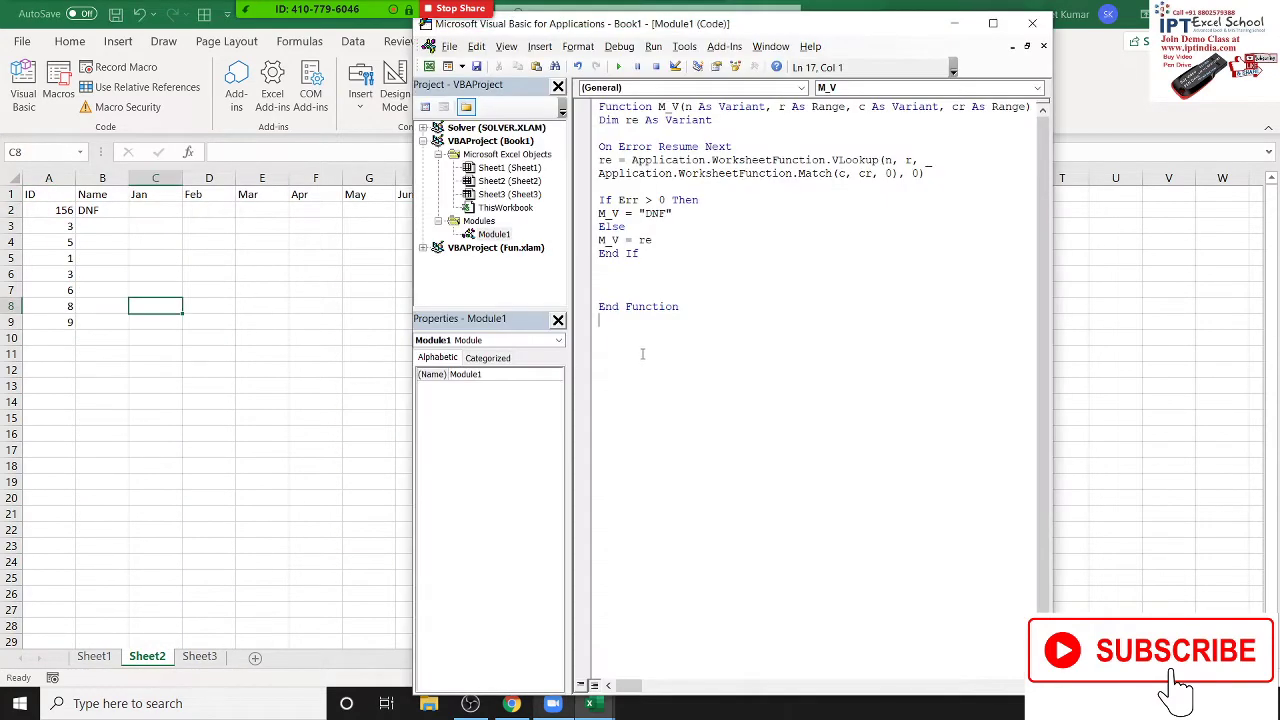
key("Return")
left_click(600, 266)
key("Delete")
key("Delete")
Start a new V_L procedure below M_V with parameter n As Variant, then m
left_click(599, 200)
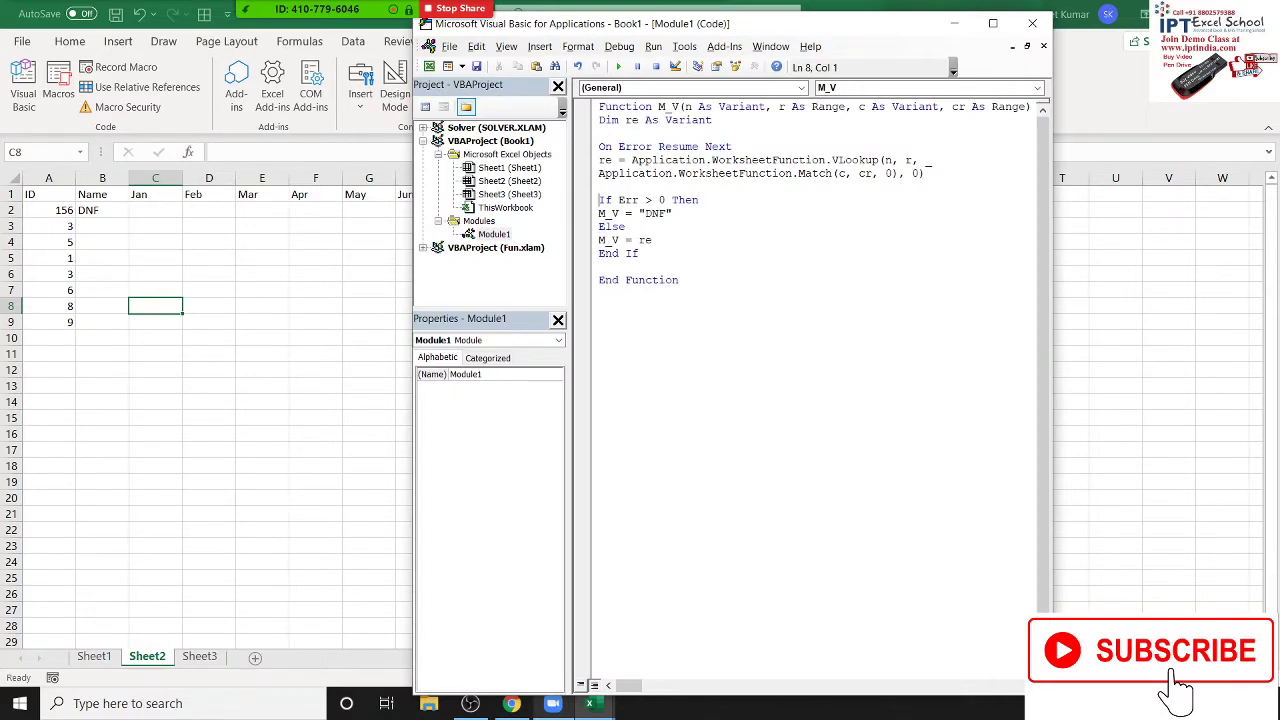
left_click(600, 346)
key("Up")
type("sub V_")
type("L")
type("(n")
type(" as ver")
key("Down")
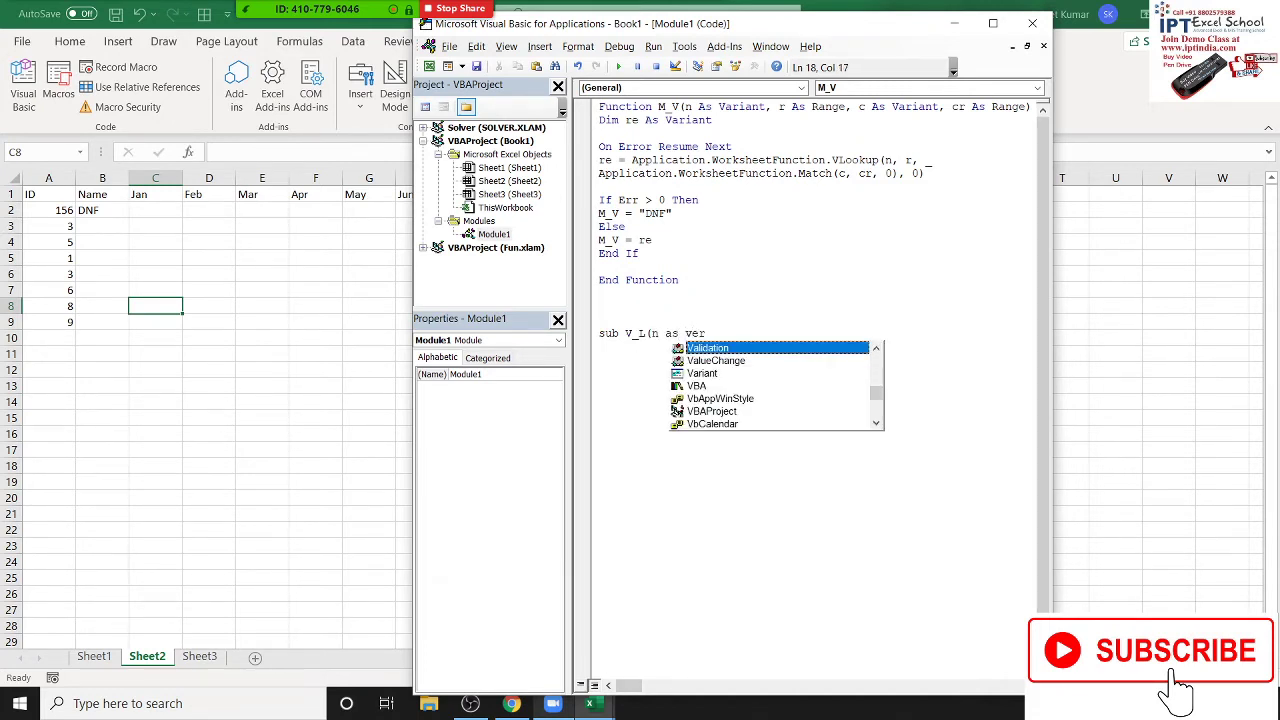
key("Down")
key("Tab")
type("m")
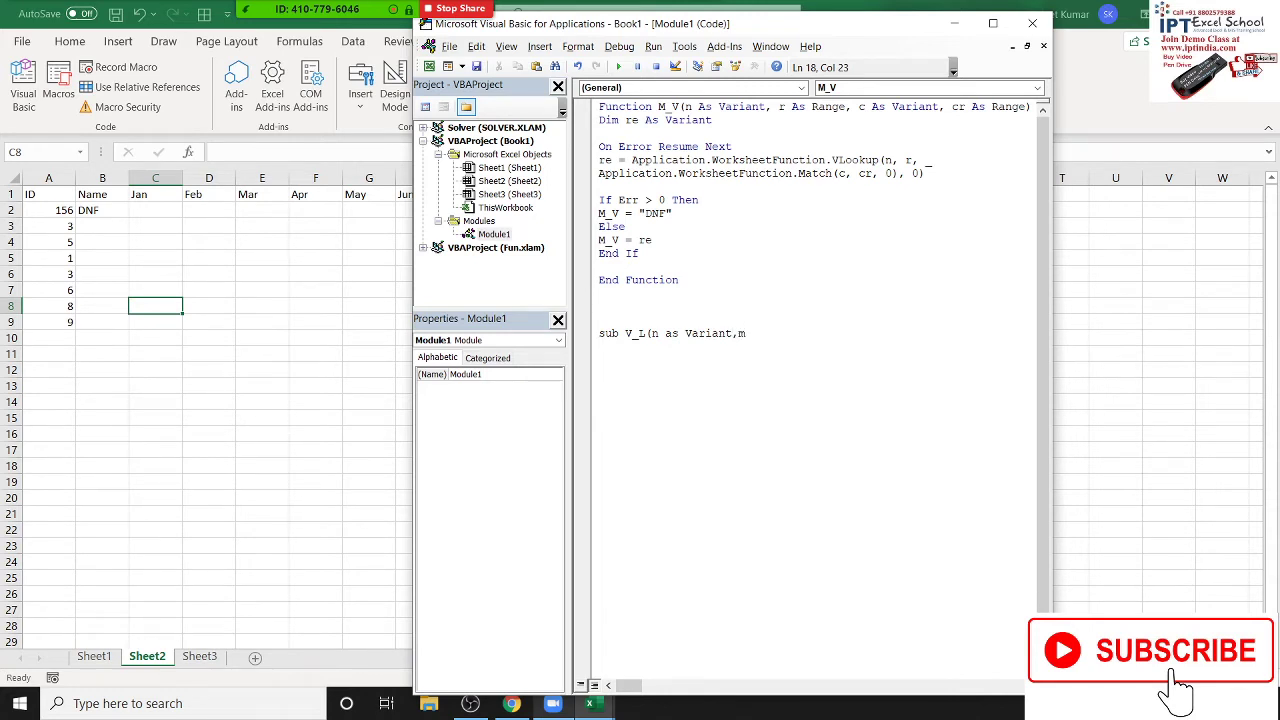
Change the V_L procedure keyword from Sub to Function
key("Left")
key("Left")
key("Left")
key("BackSpace")
key("BackSpace")
key("BackSpace")
type("f")
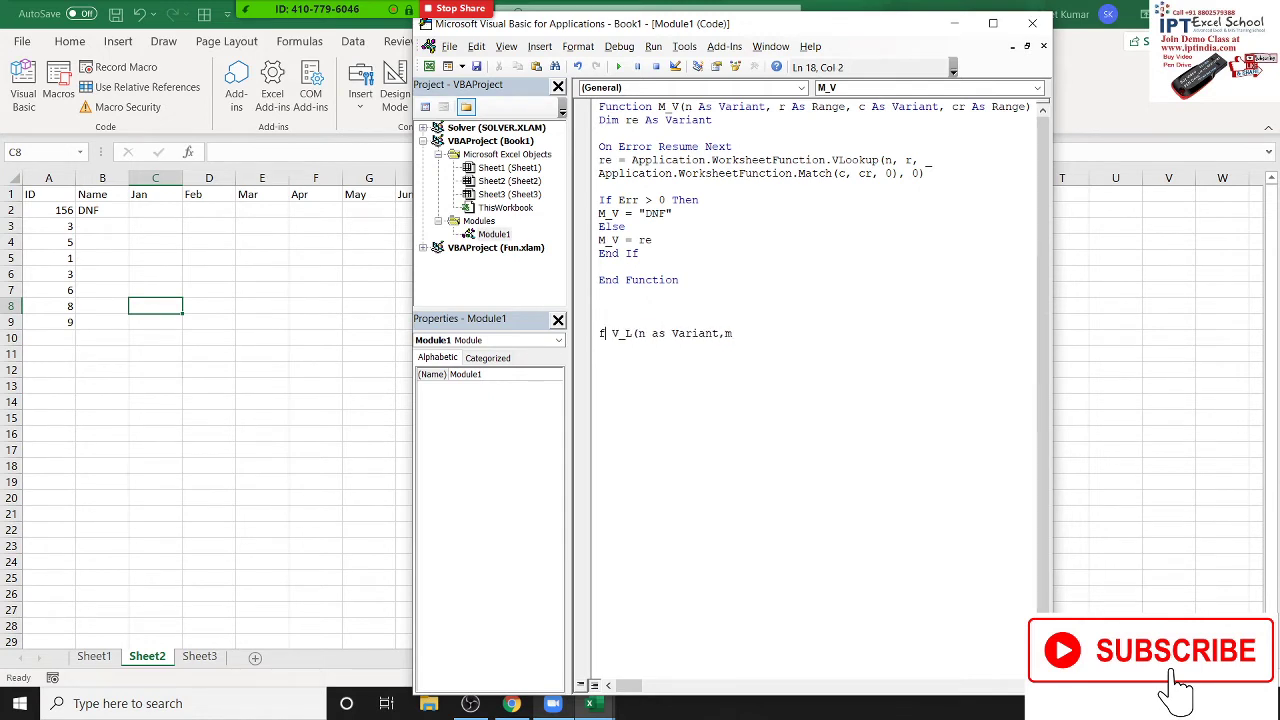
type("i")
key("BackSpace")
type("u")
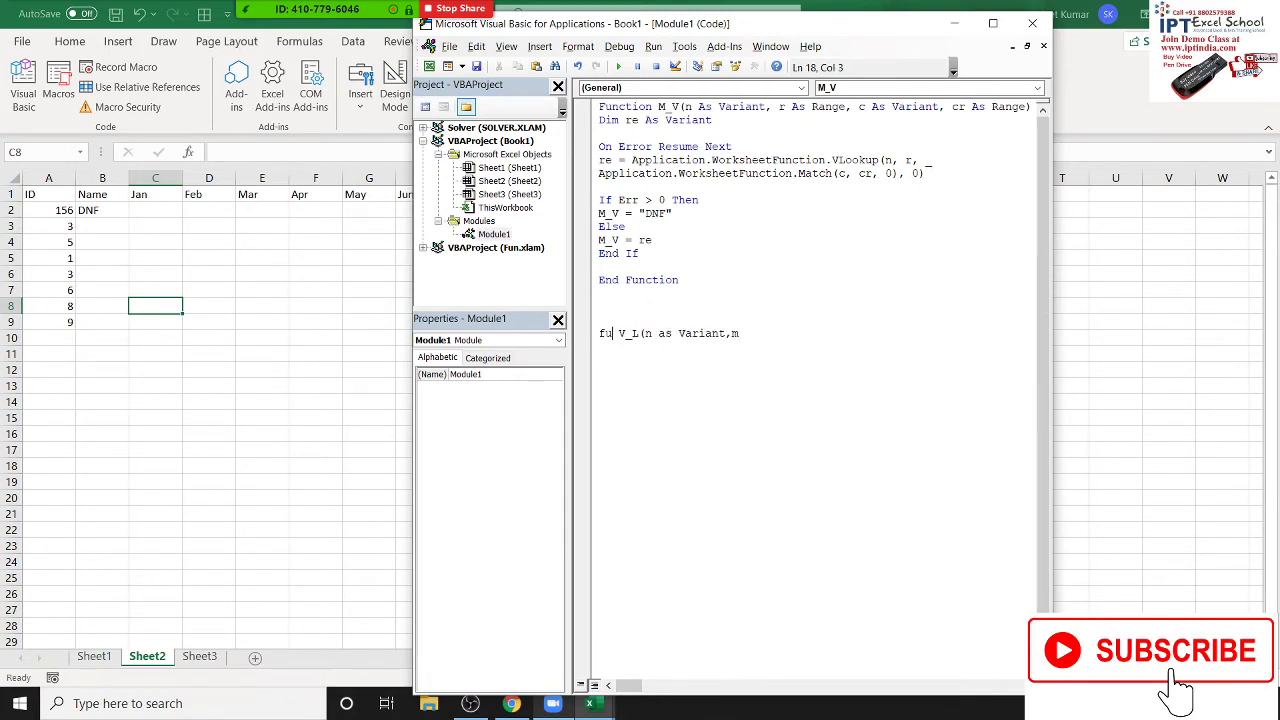
type("ncti")
type("on")
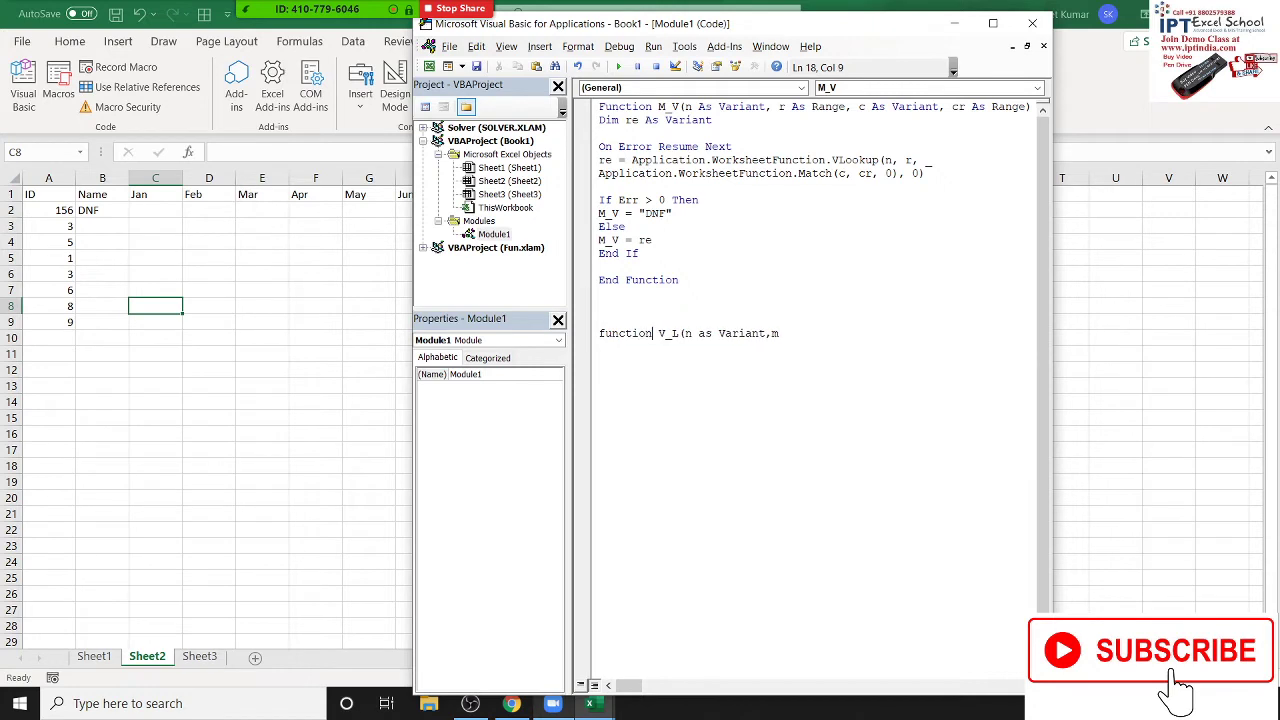
Declare m As Range and c As Variant in the V_L signature
left_click(819, 335)
type("as ")
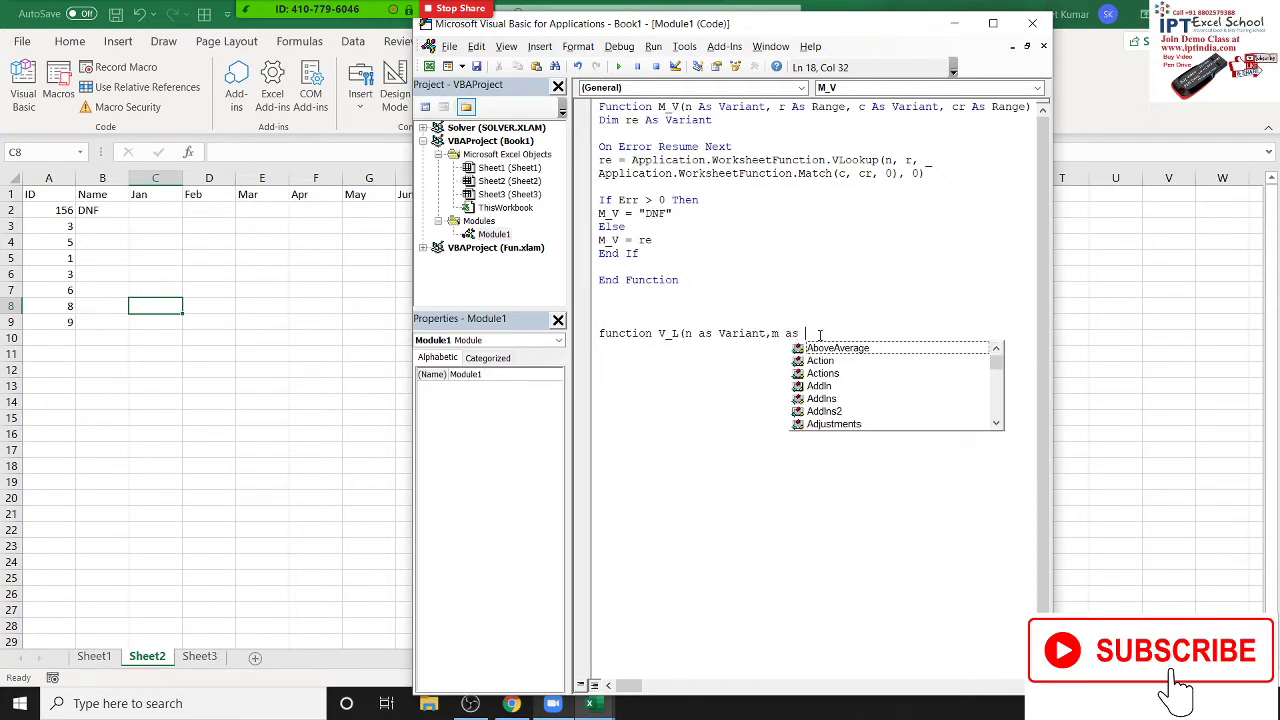
type("ra")
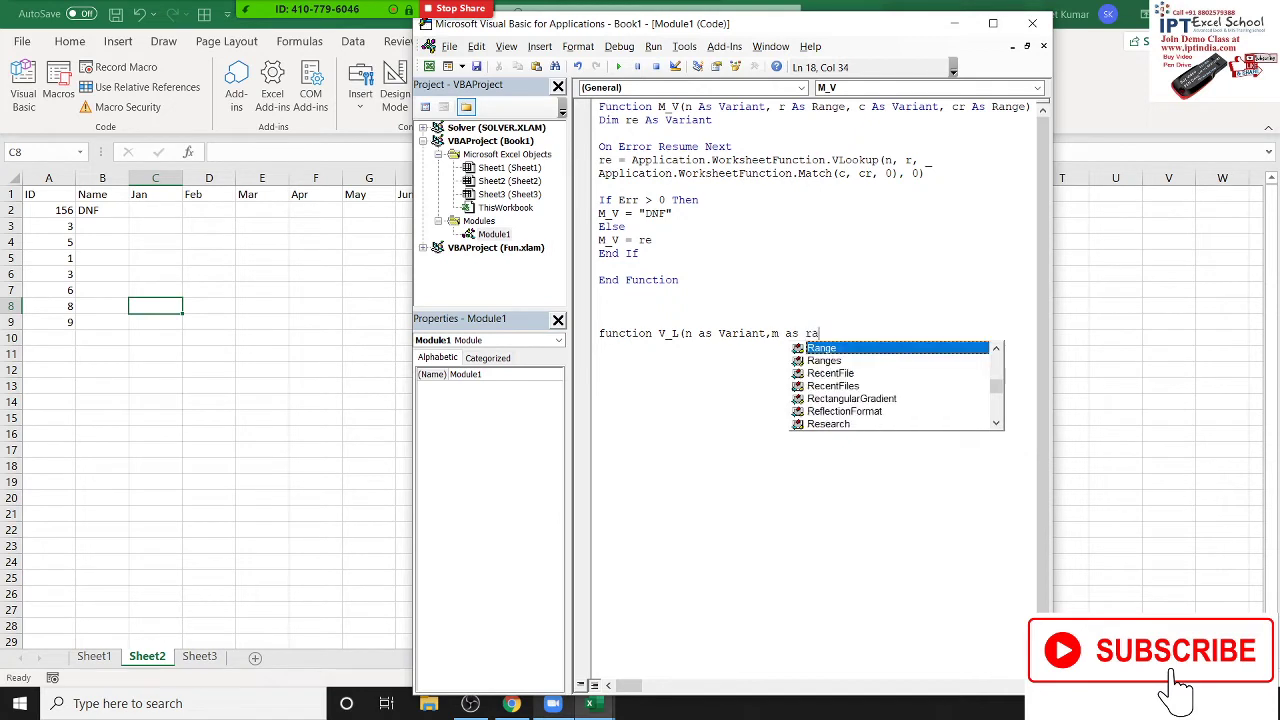
key("Tab")
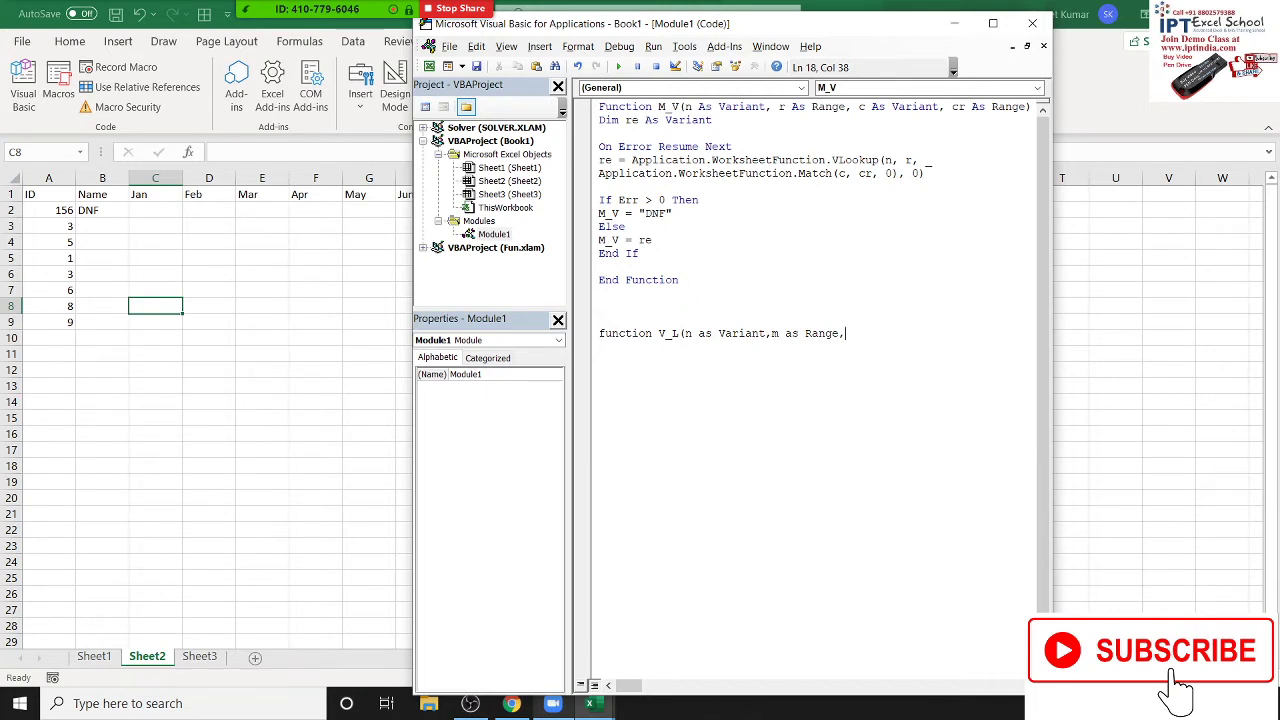
type("c as ")
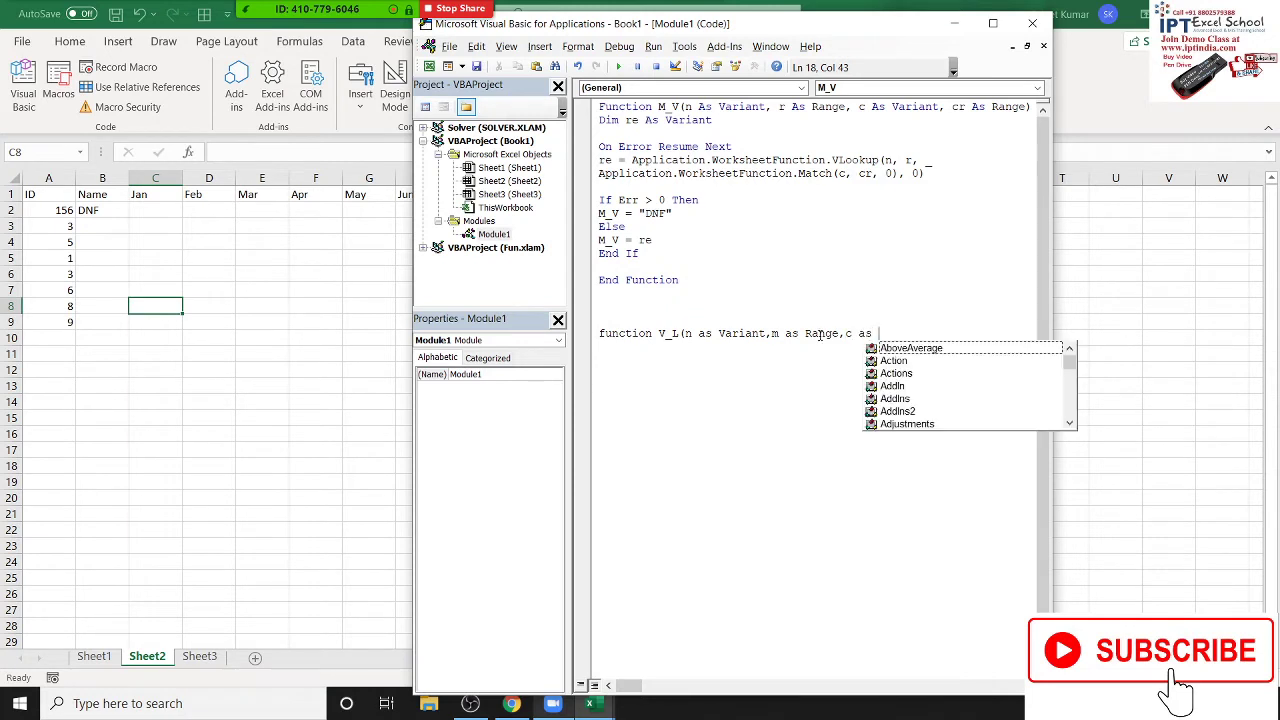
type("ver")
key("Down")
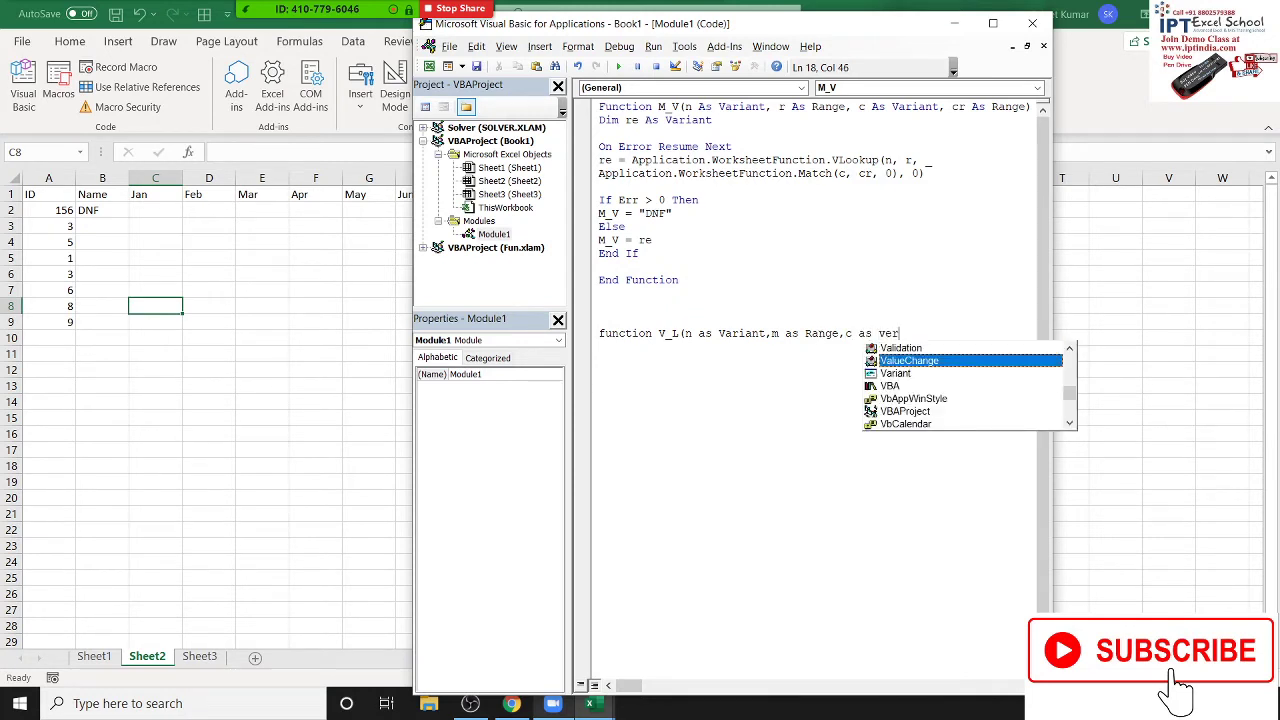
key("Down")
key("Tab")
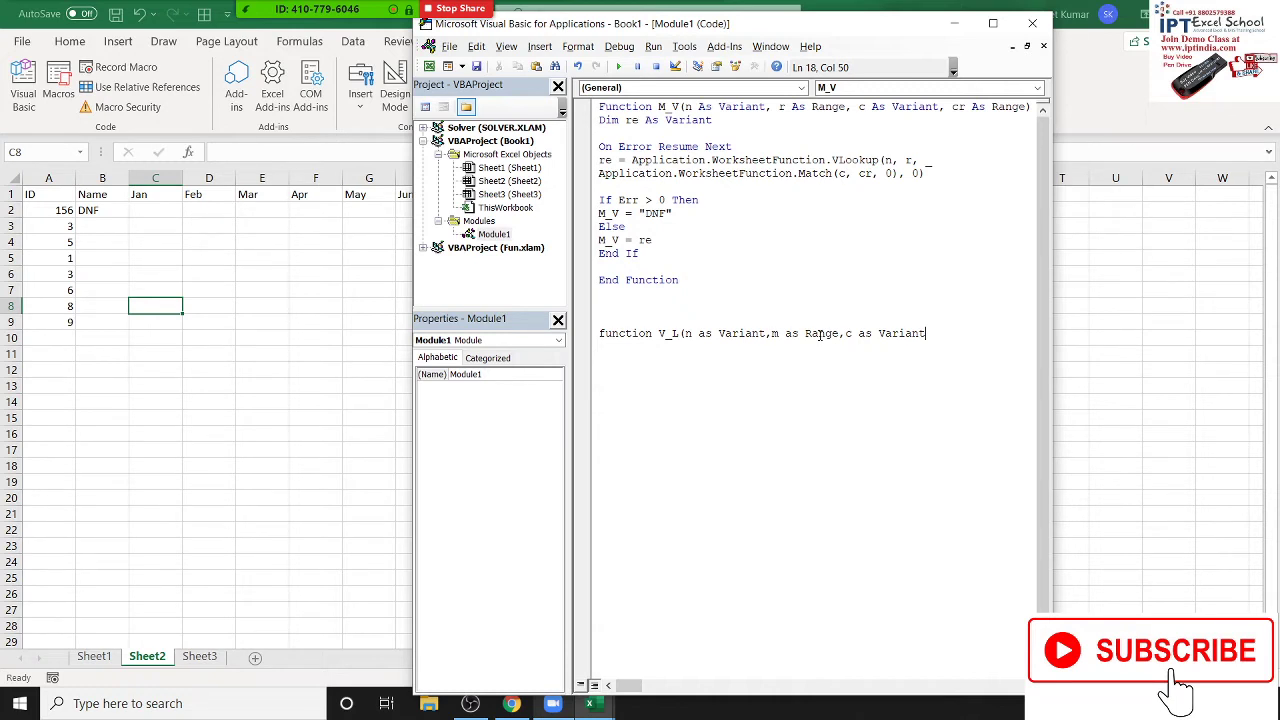
Close the V_L signature and create a test macro Sub rr() below it
type(")")
key("Return")
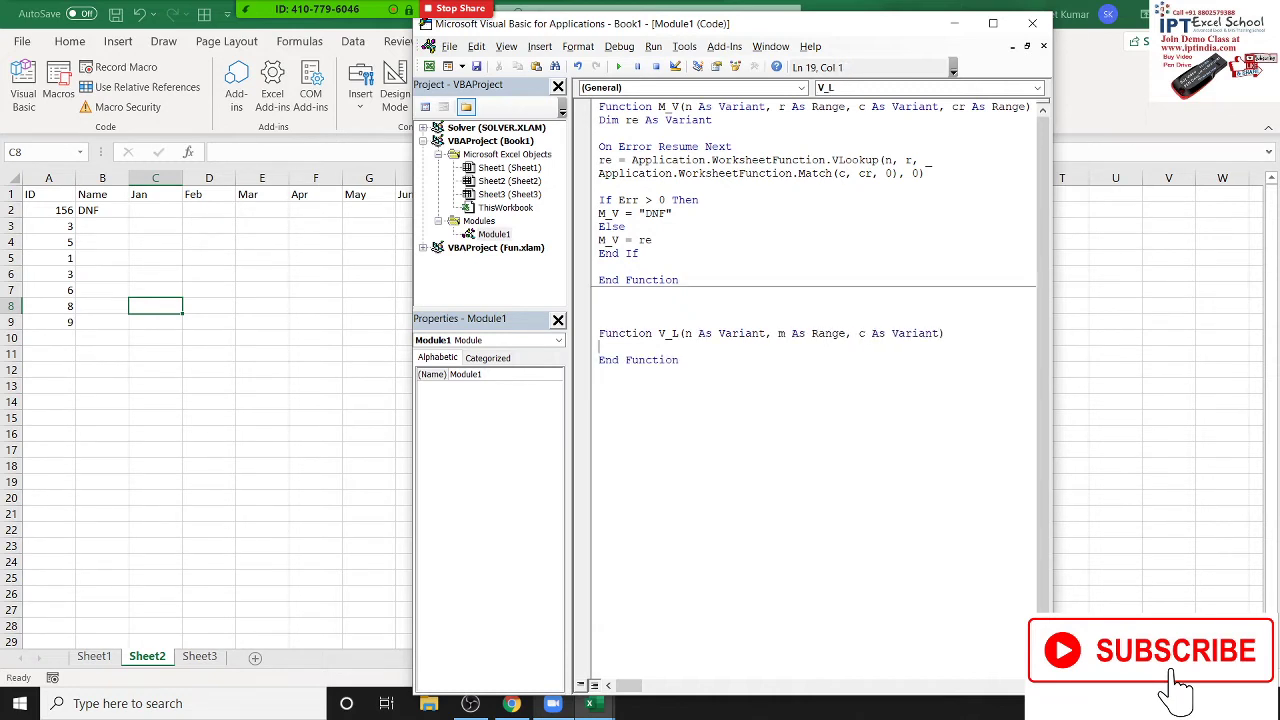
key("Down")
key("Down")
key("Down")
type("s")
type("ub e")
key("BackSpace")
type("rr()")
key("Return")
key("Return")
key("Return")
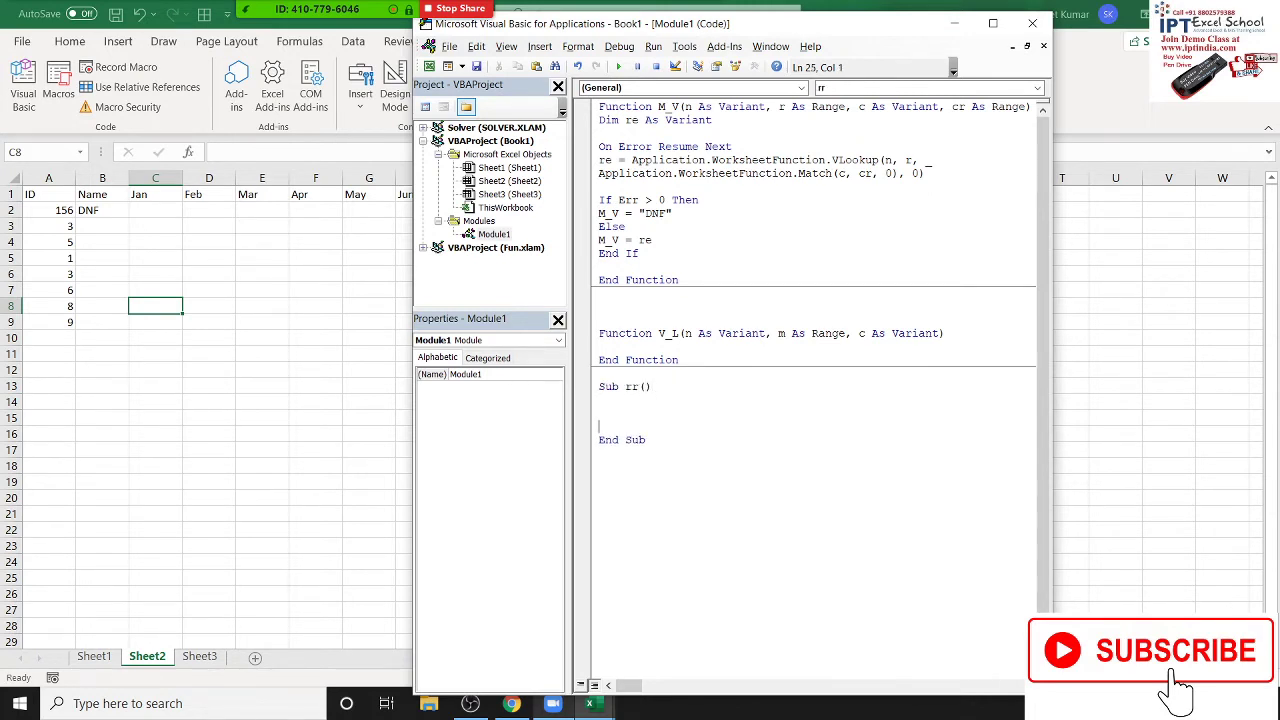
In rr, declare r As Range and set r = Range("A:A")
type("dim r ")
type("as ra")
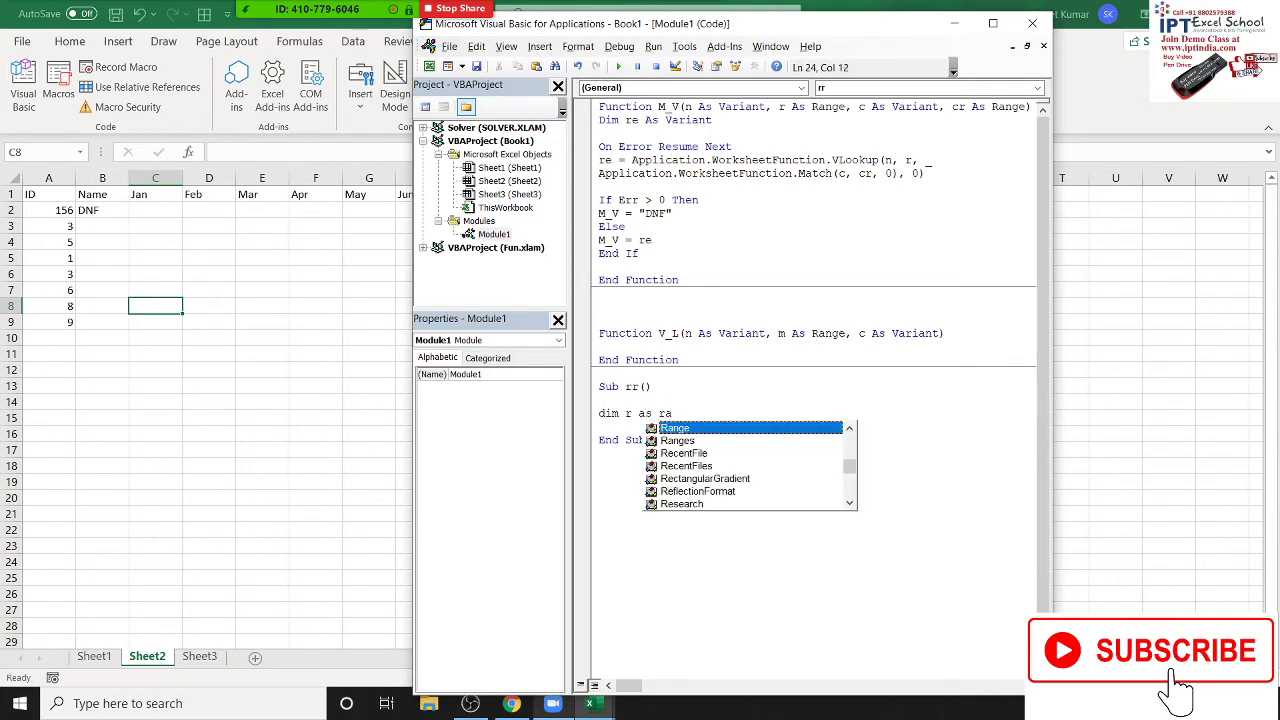
key("Return")
key("Return")
type("set ")
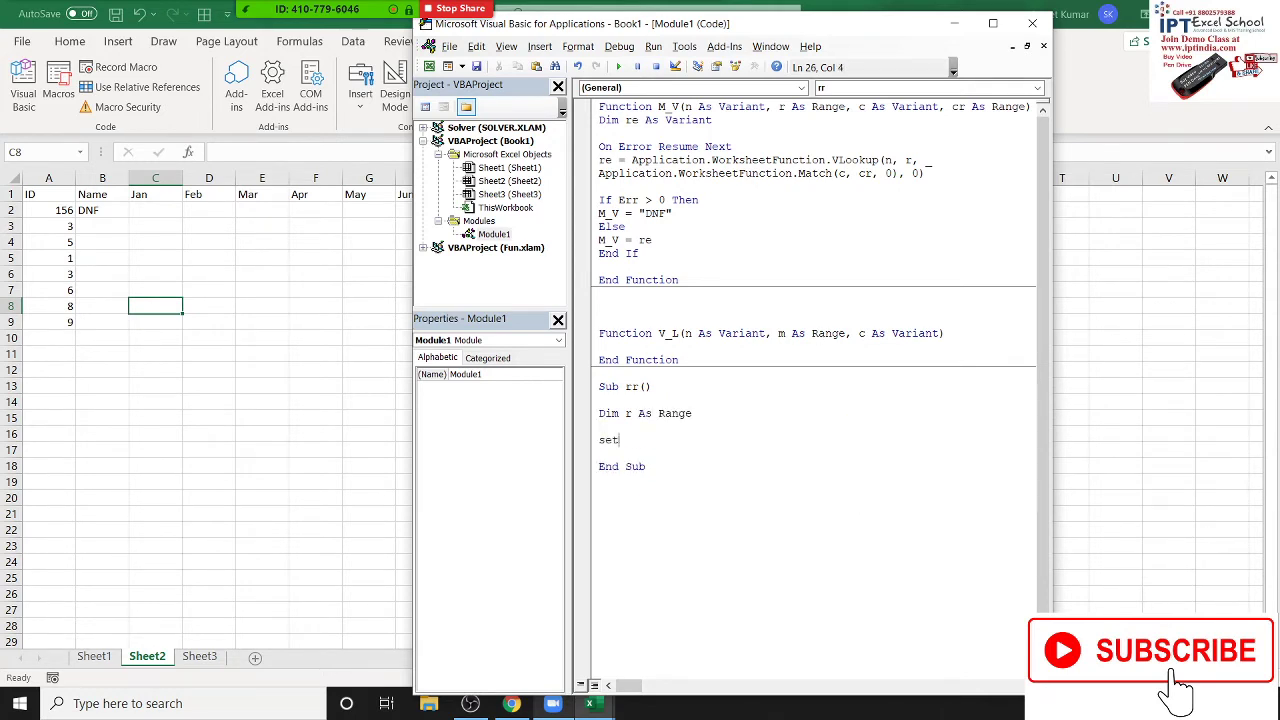
type("=")
key("BackSpace")
type("r")
type("=")
type("r = Range(")
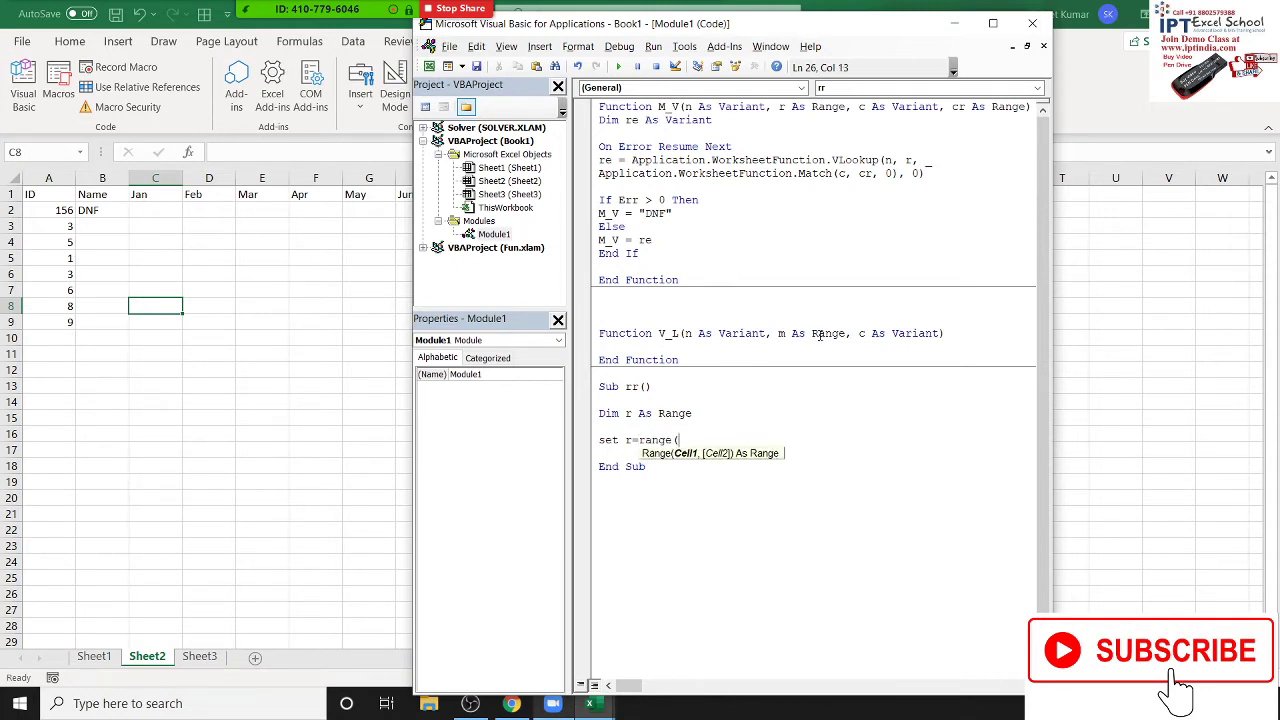
type("\"A:")
type("A\")")
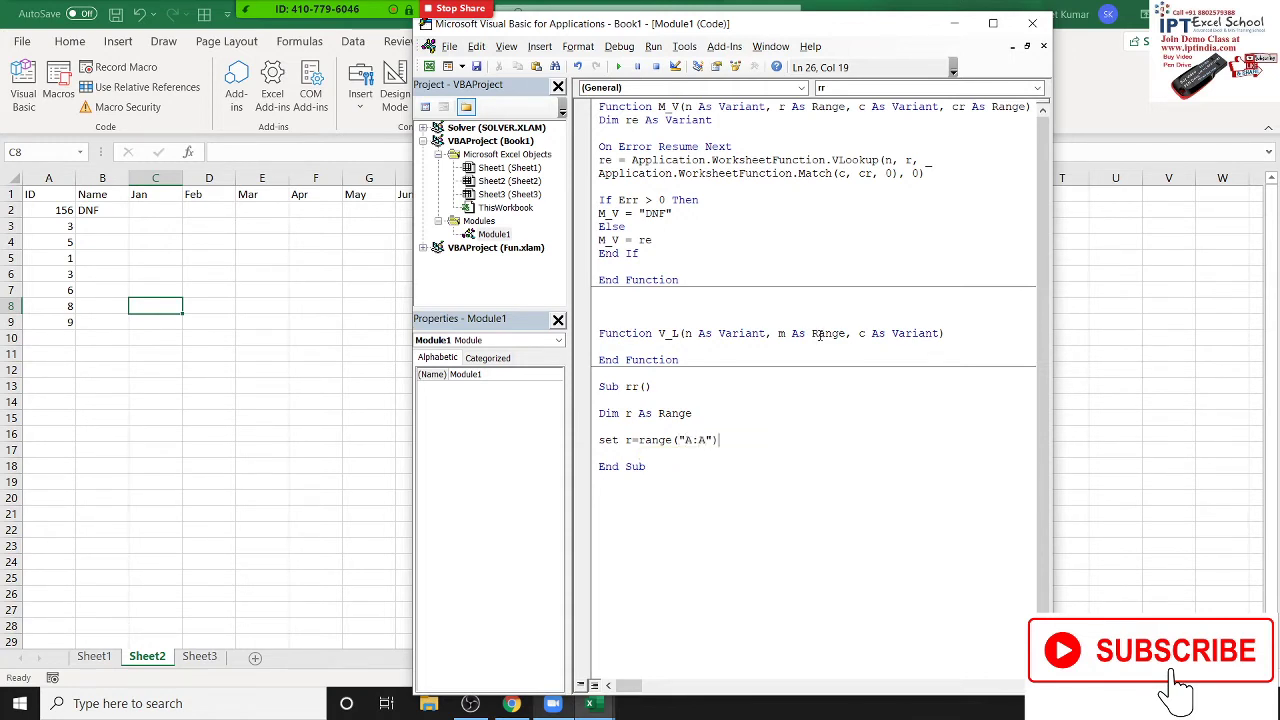
key("Return")
key("Return")
Add MsgBox r.Row, run rr, and dismiss the message showing 1
type("msg")
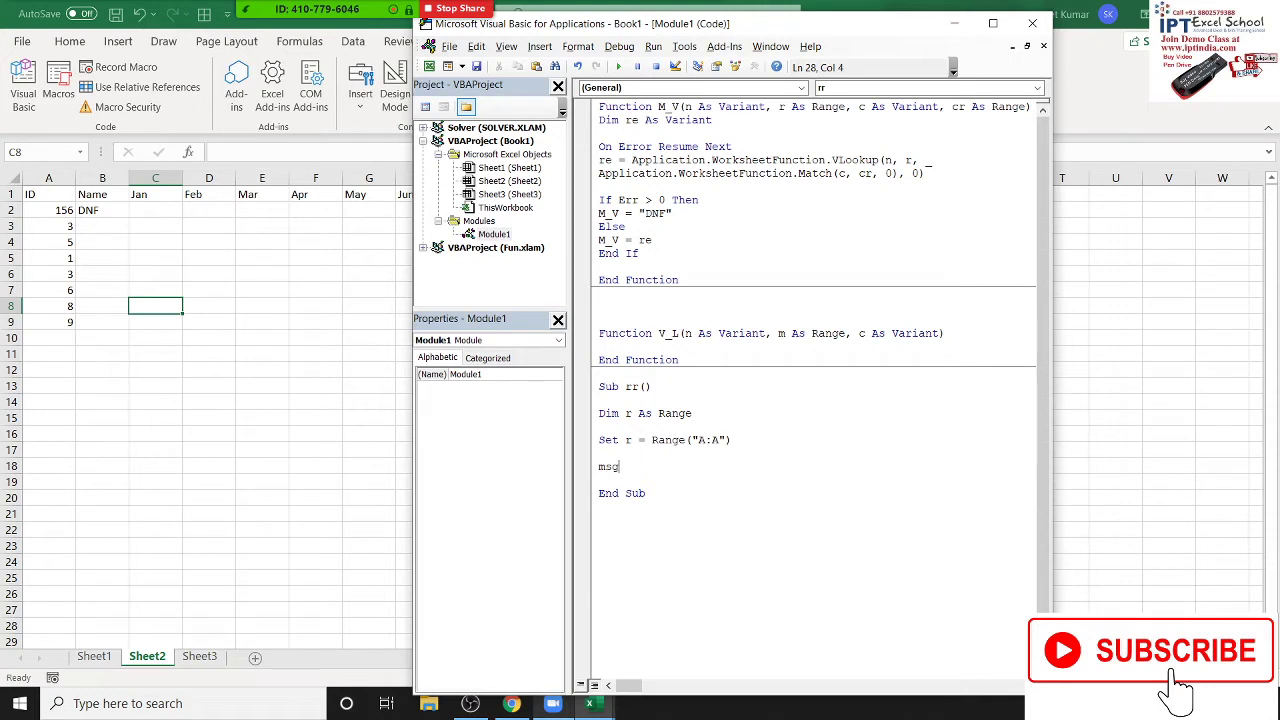
type("box ")
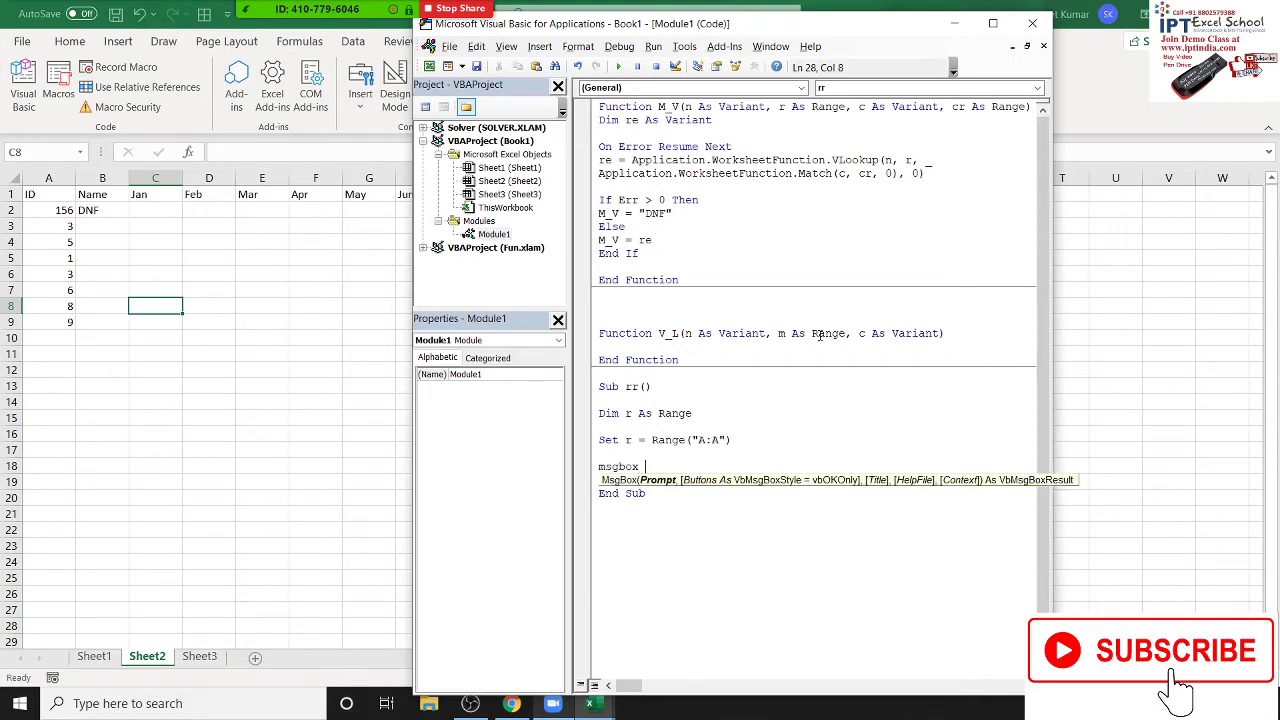
type("r.")
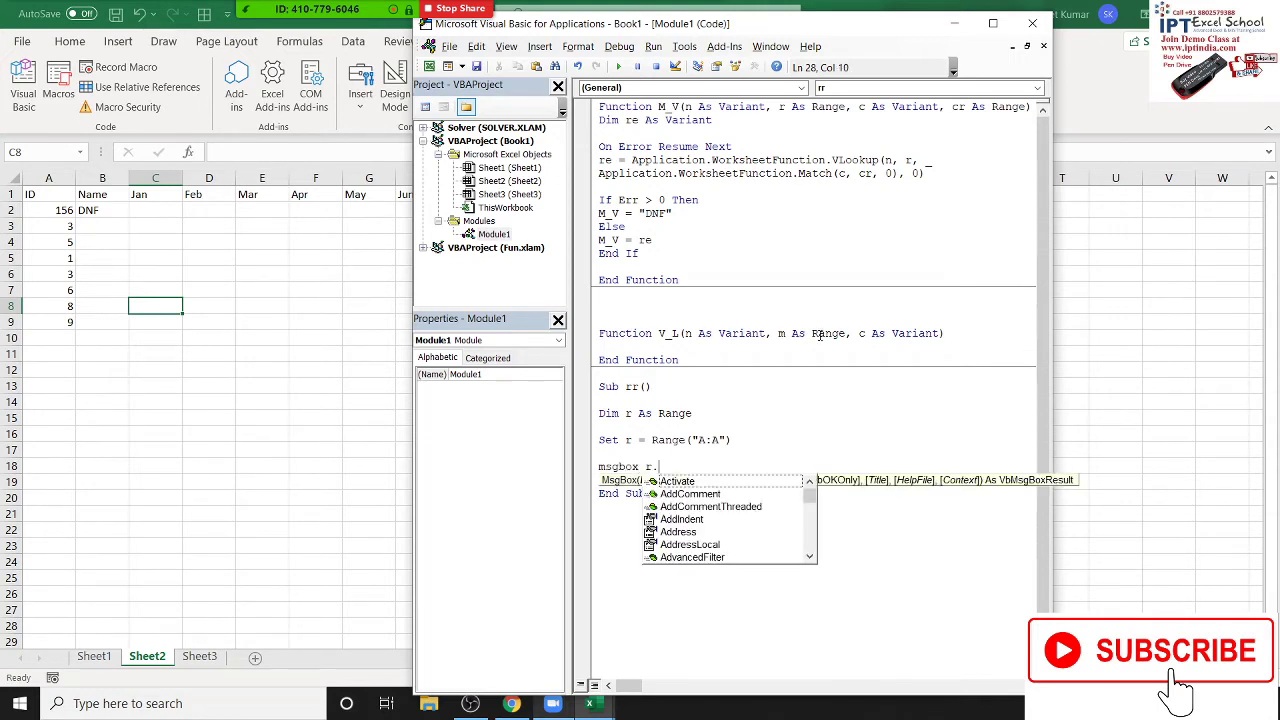
type("Ro")
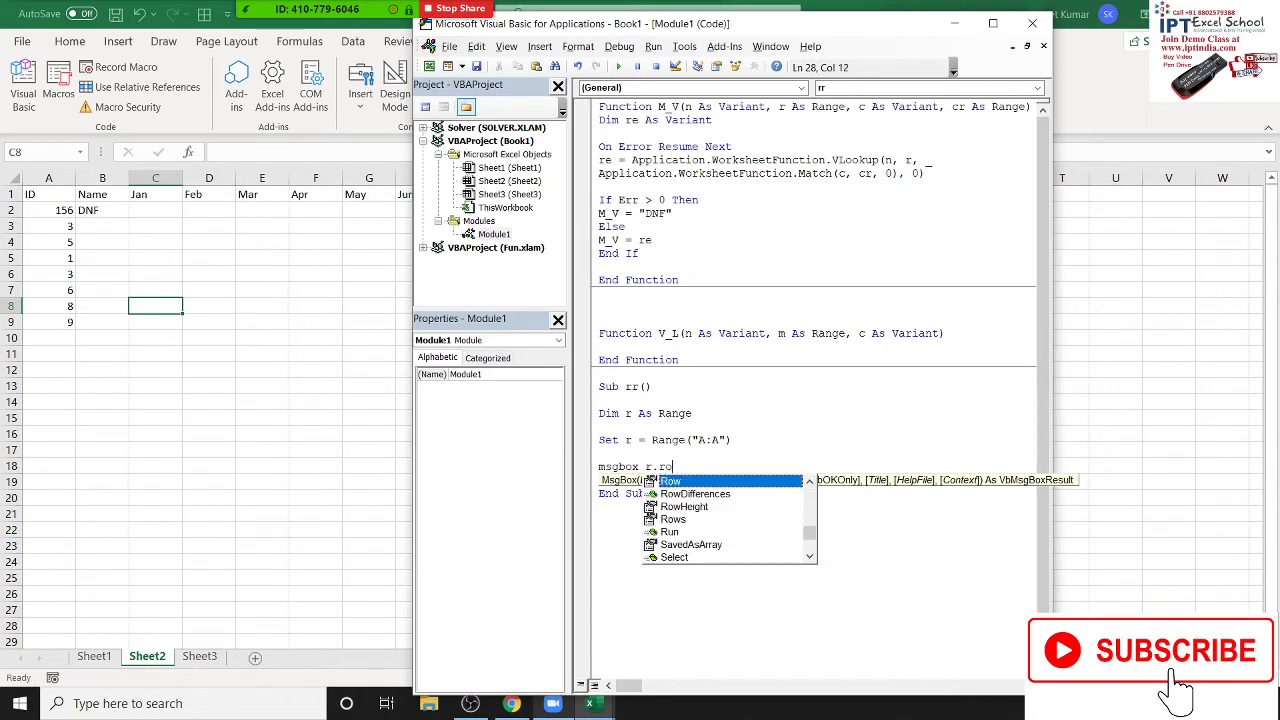
type("w")
key("Tab")
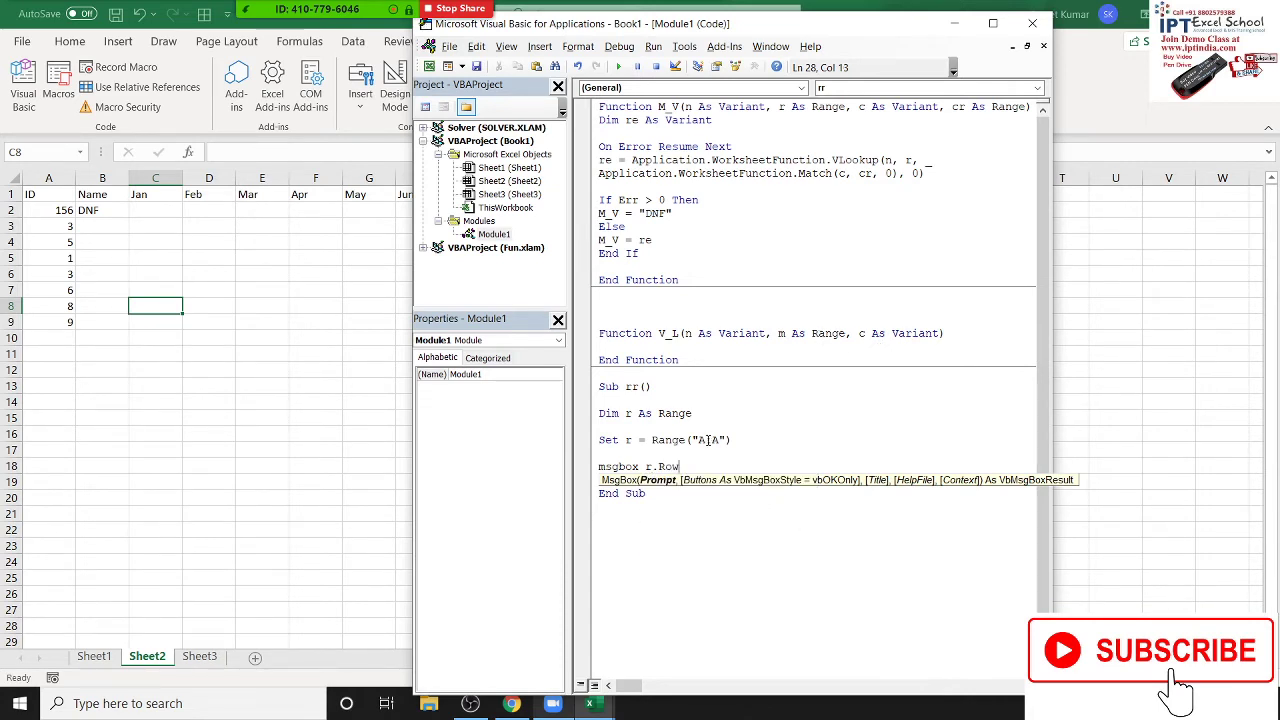
left_click(707, 440)
left_click(692, 425)
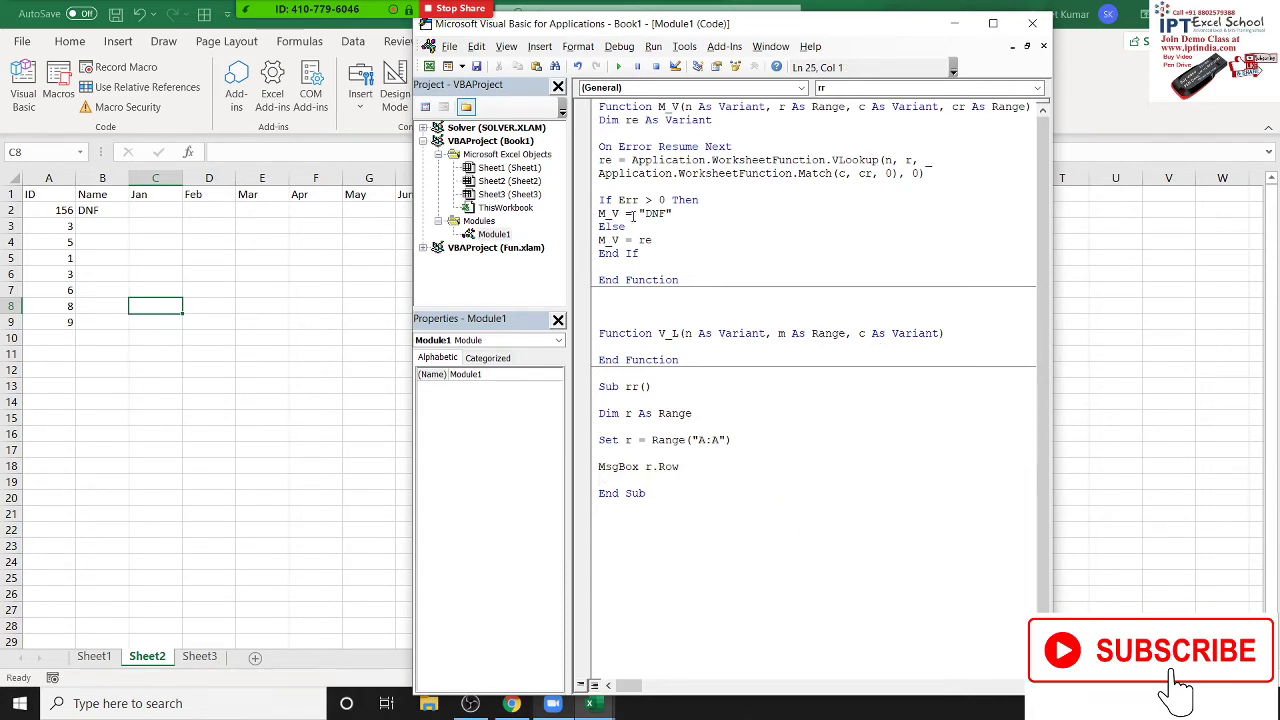
left_click(618, 66)
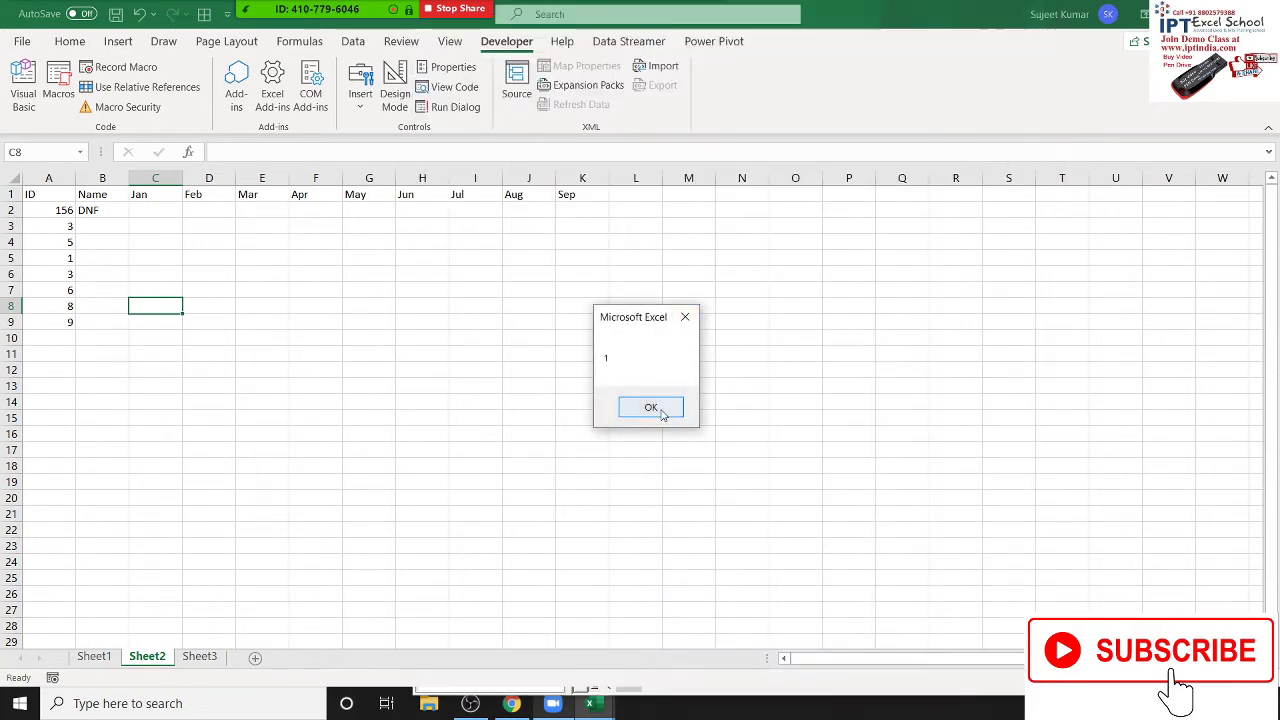
left_click(661, 414)
left_click_drag(646, 494, 596, 400)
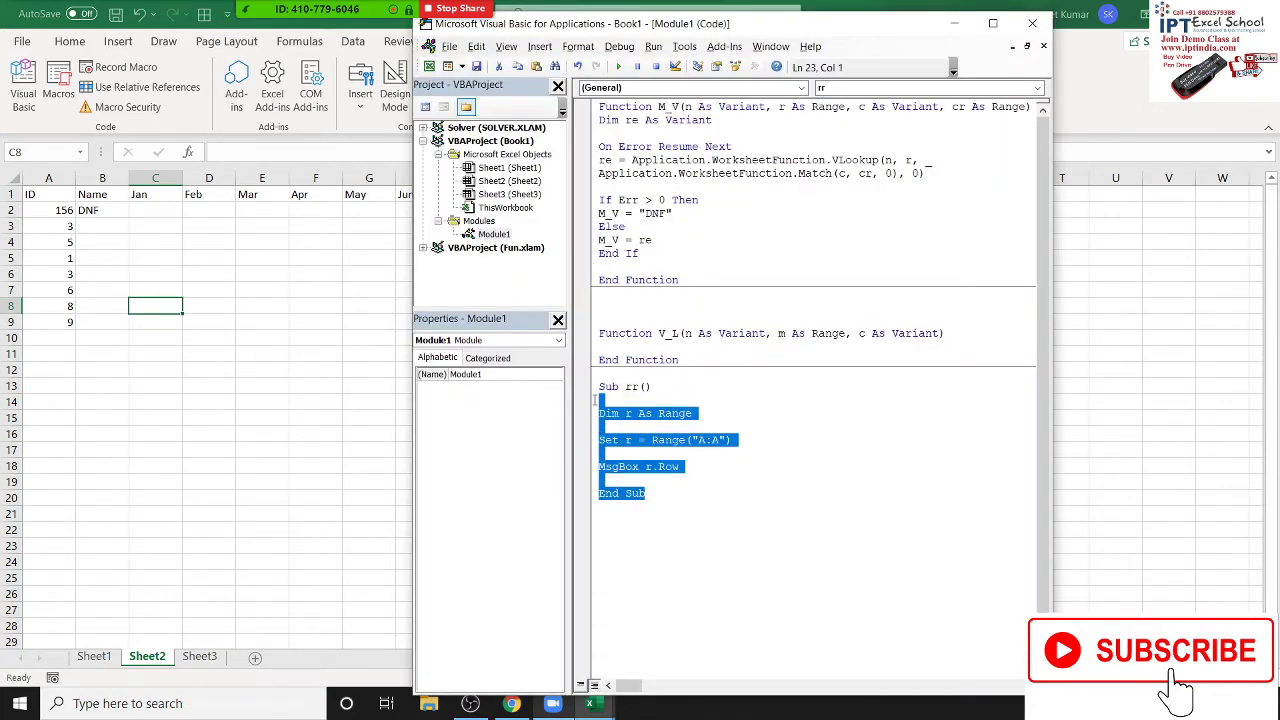
left_click(649, 428)
Inside V_L, add 'Dim r As Range' and start a 'For Each r In m' loop
left_click(616, 339)
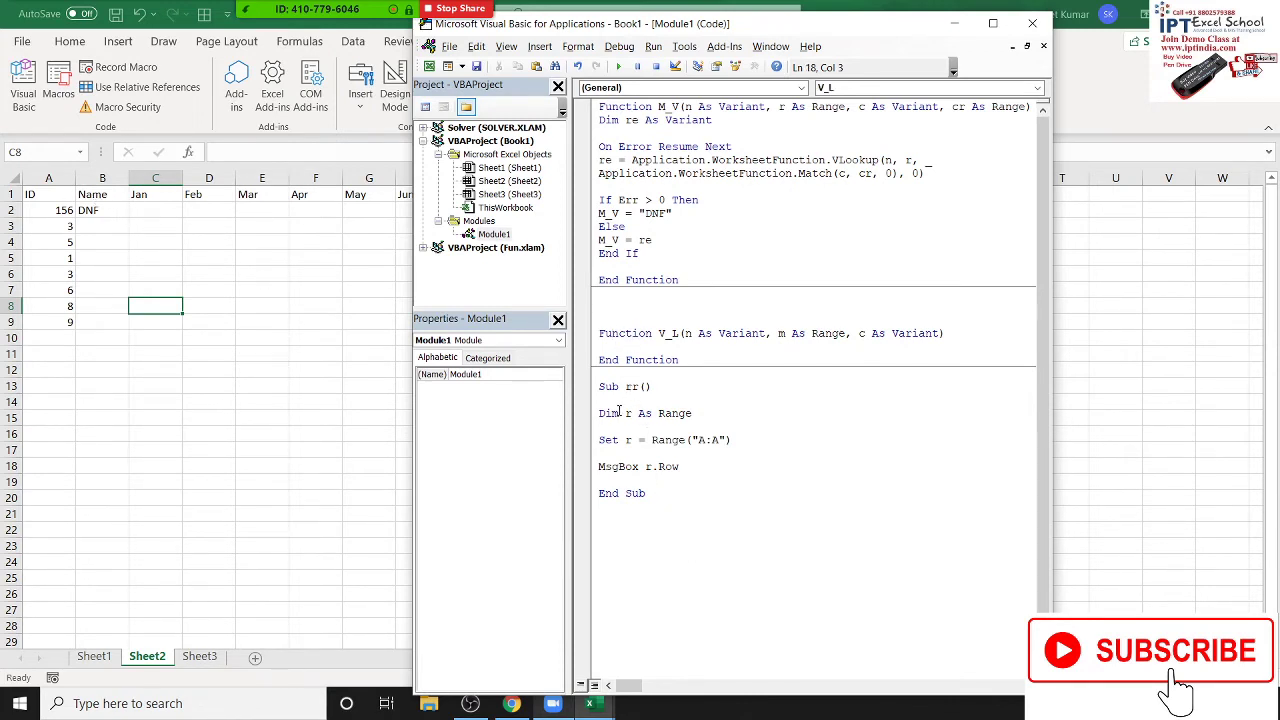
left_click(618, 347)
key("Return")
key("Return")
key("Return")
key("Up")
key("Up")
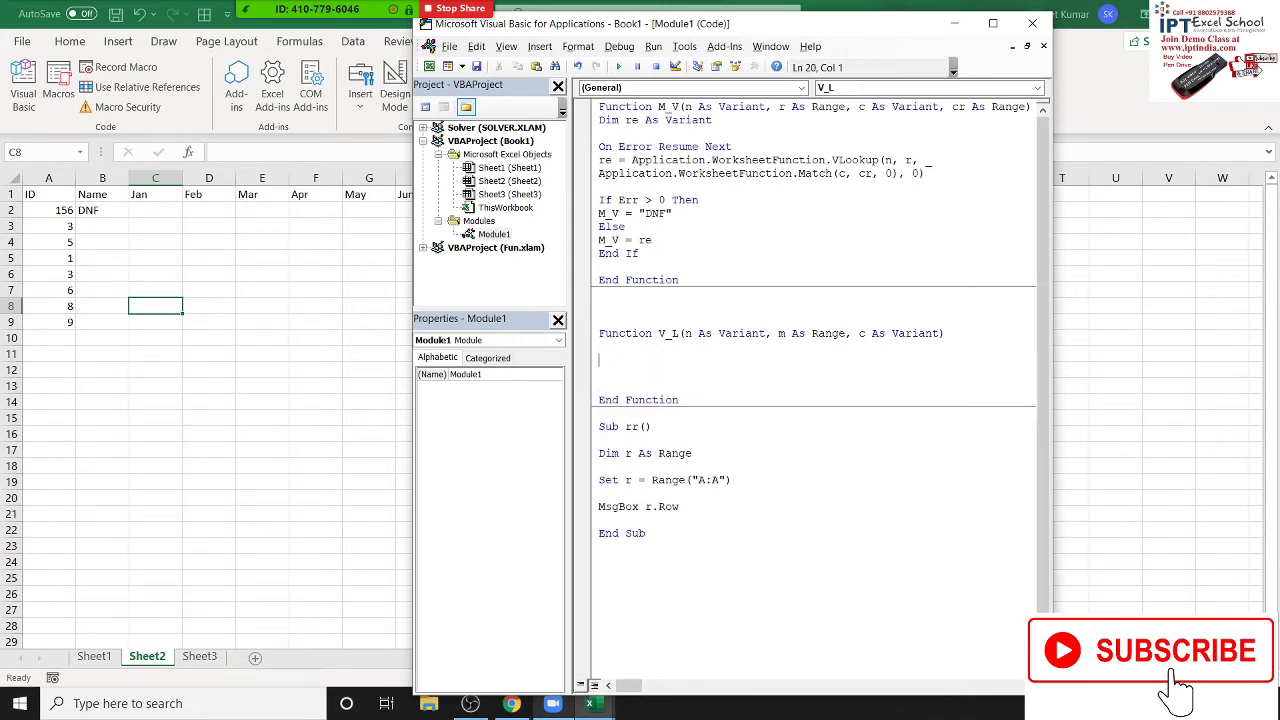
type("dim r")
type(" as ")
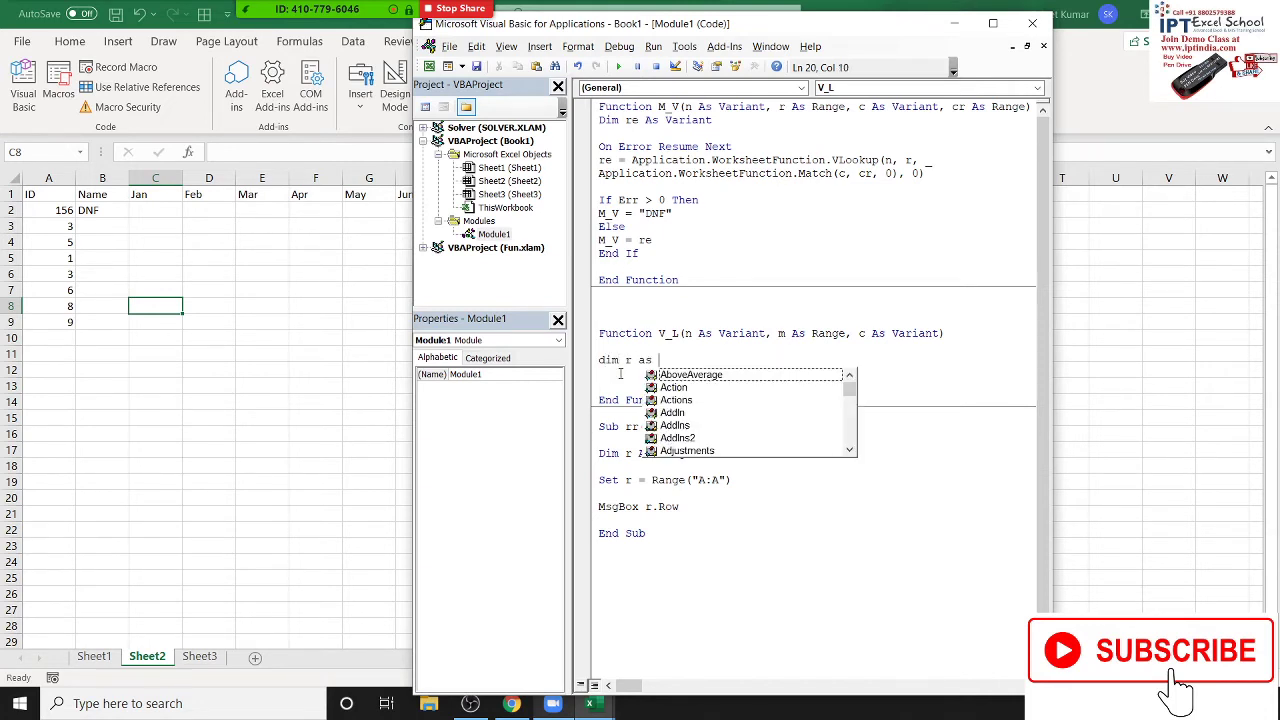
type("ra")
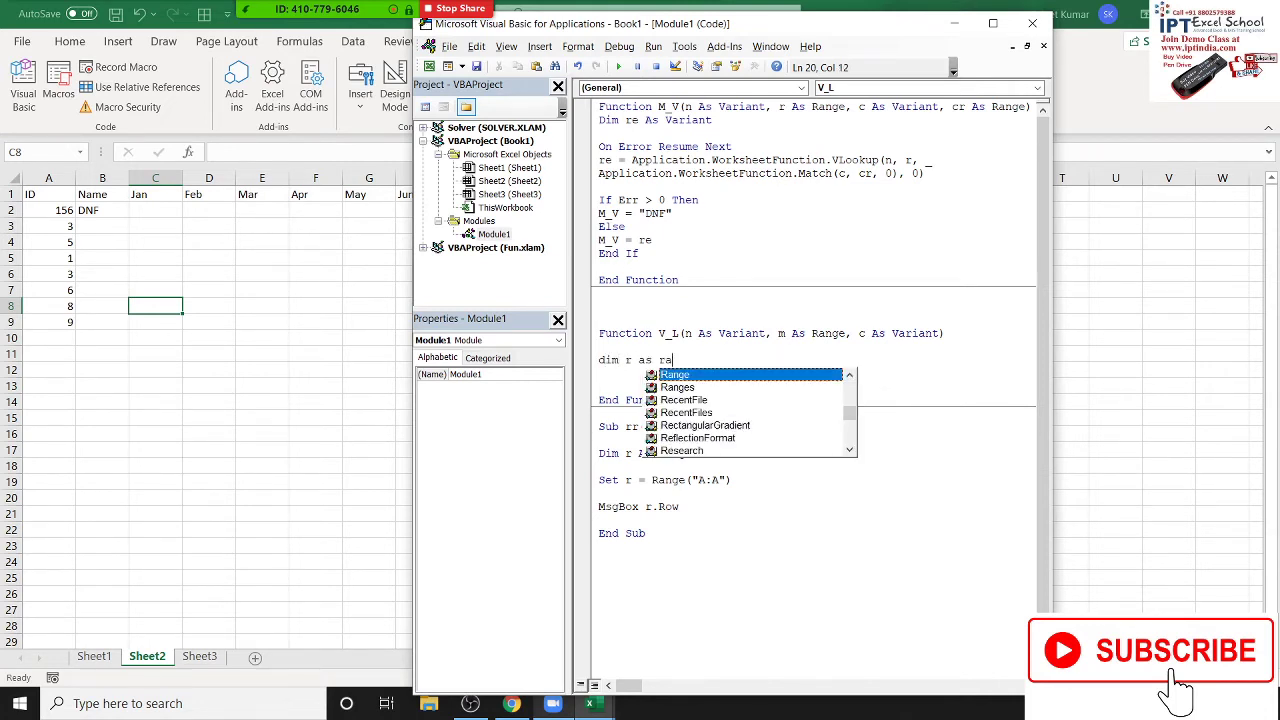
key("Tab")
key("Return")
key("Return")
type("for ")
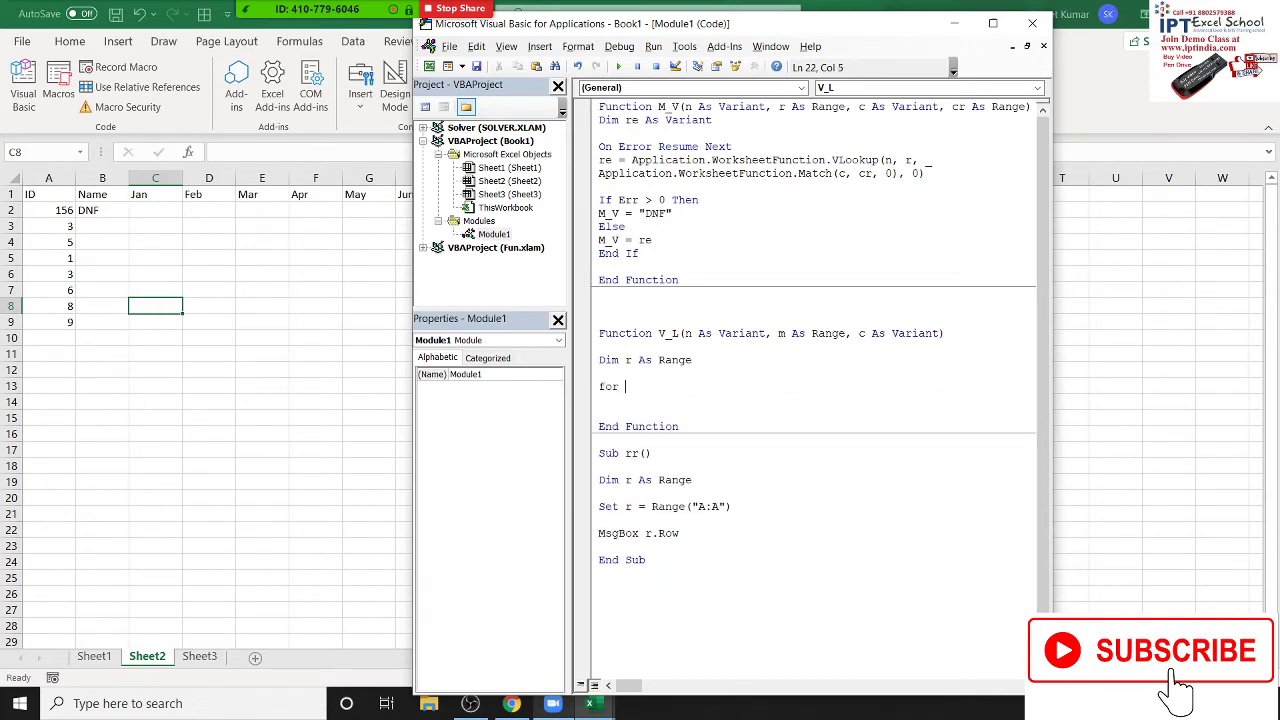
type("each ")
type("r")
type("in")
type("m")
key("Return")
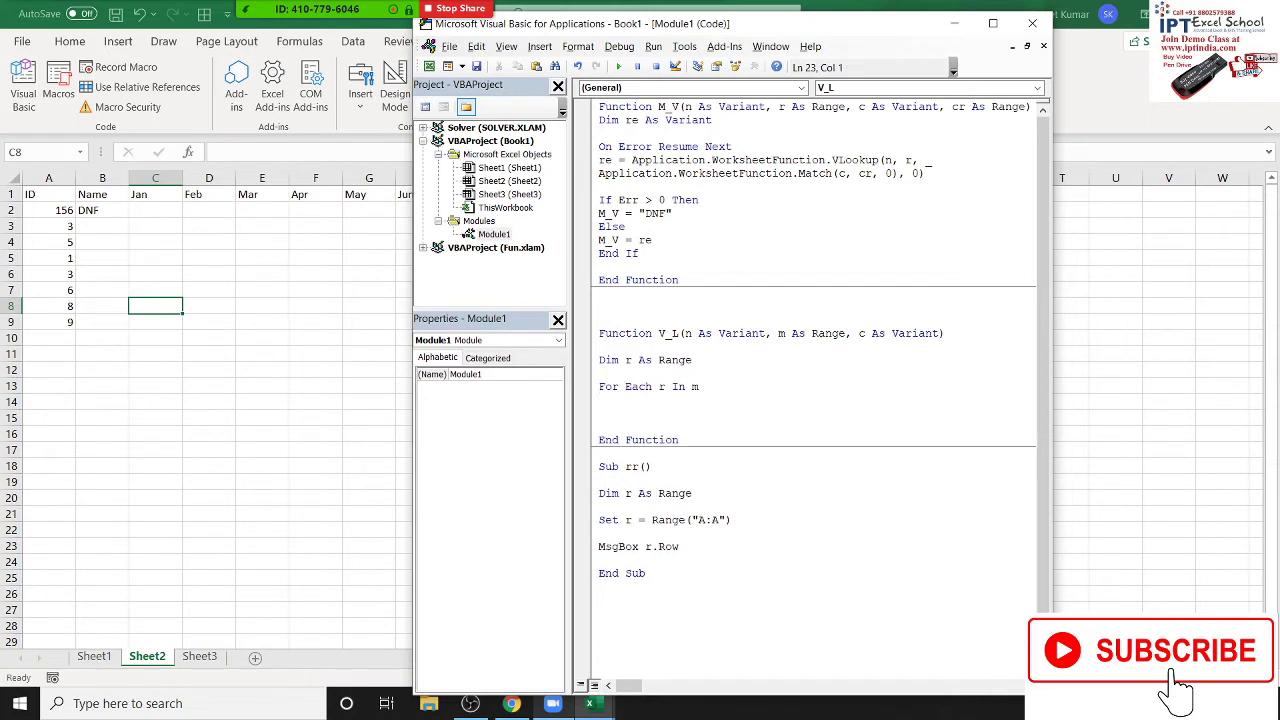
Enter =V_L(A3,Sheet1!A2:A36,Sheet2!B1) in Sheet2 cell B3
left_click(122, 224)
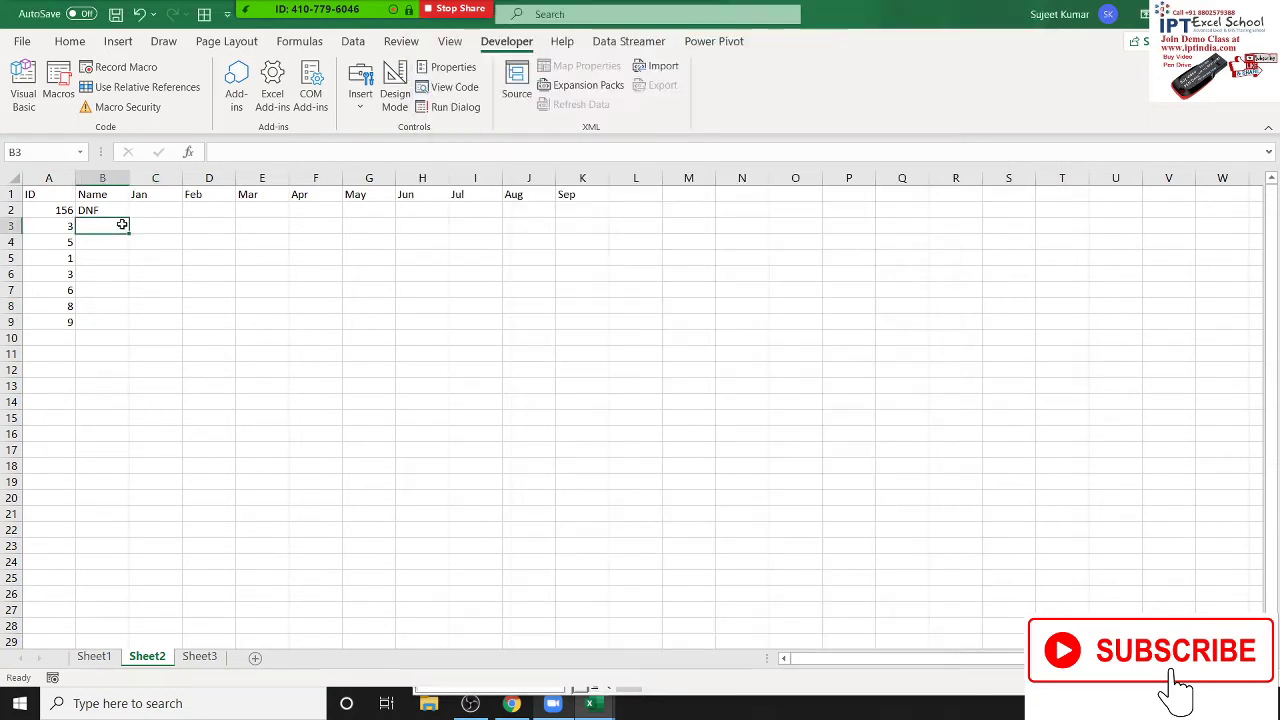
type("=v")
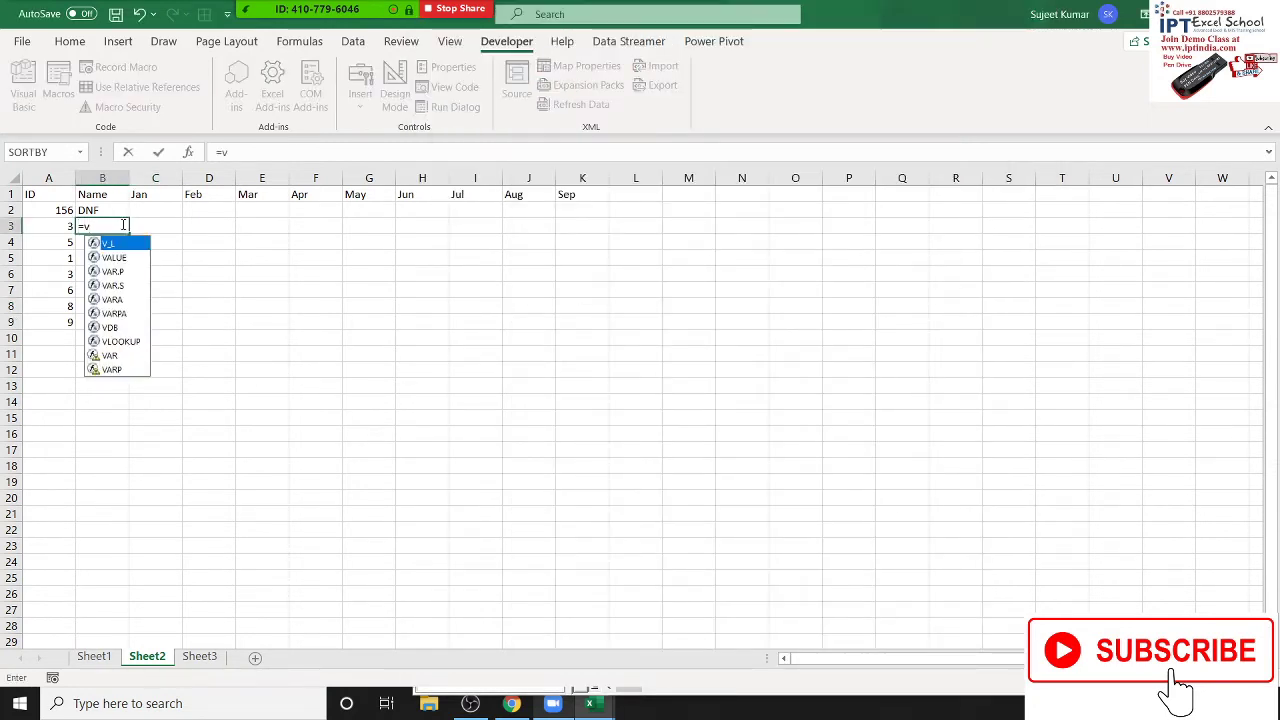
key("Tab")
key("Left")
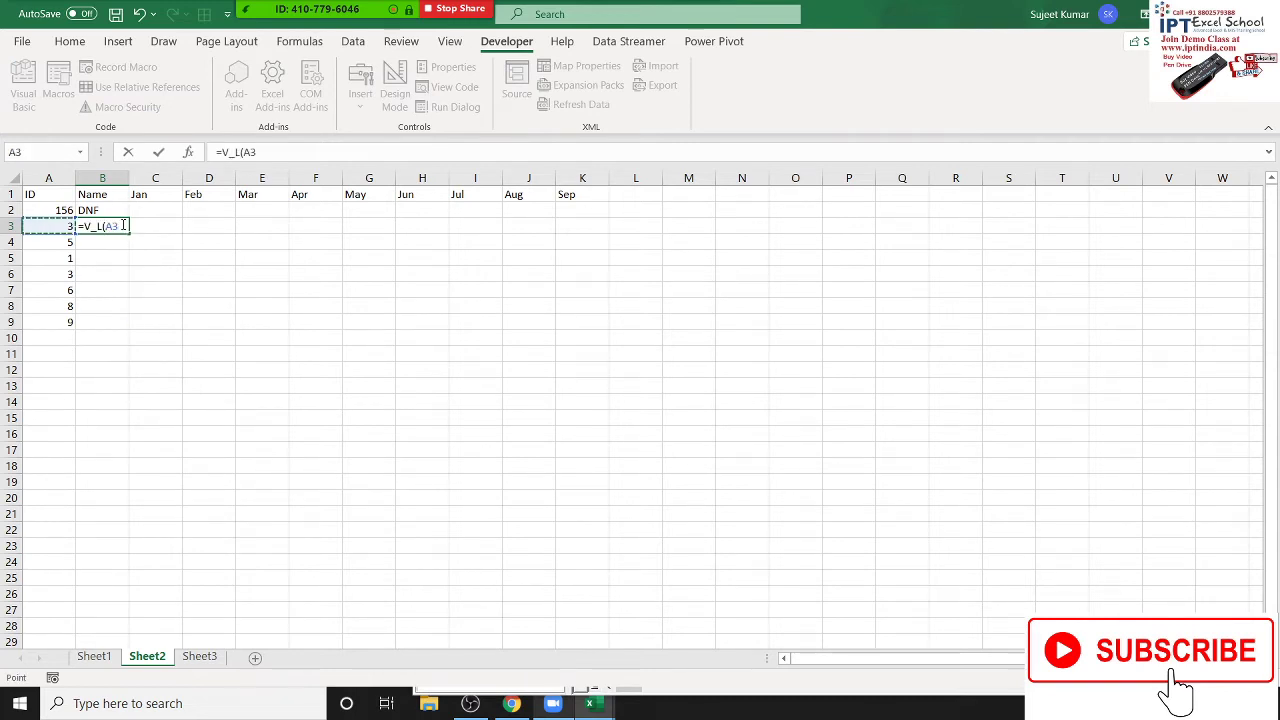
type(",")
left_click(94, 657)
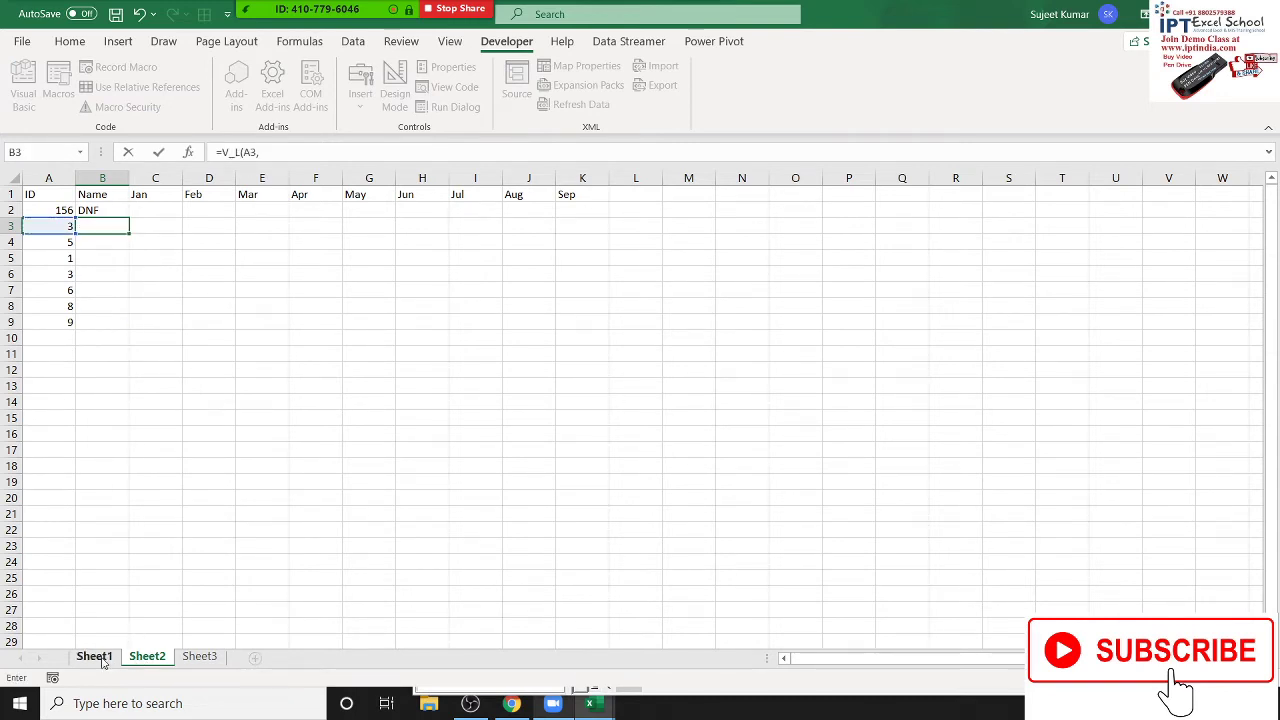
left_click(47, 216)
key("ctrl+shift+Down")
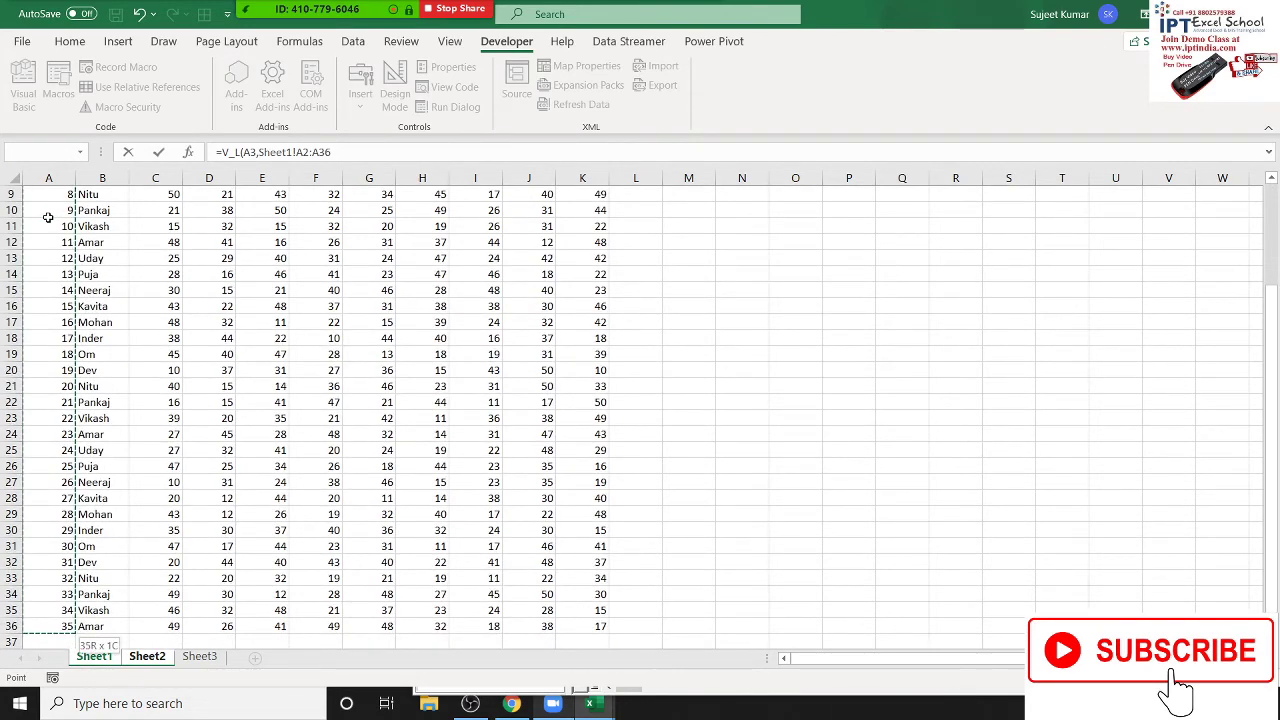
type(",")
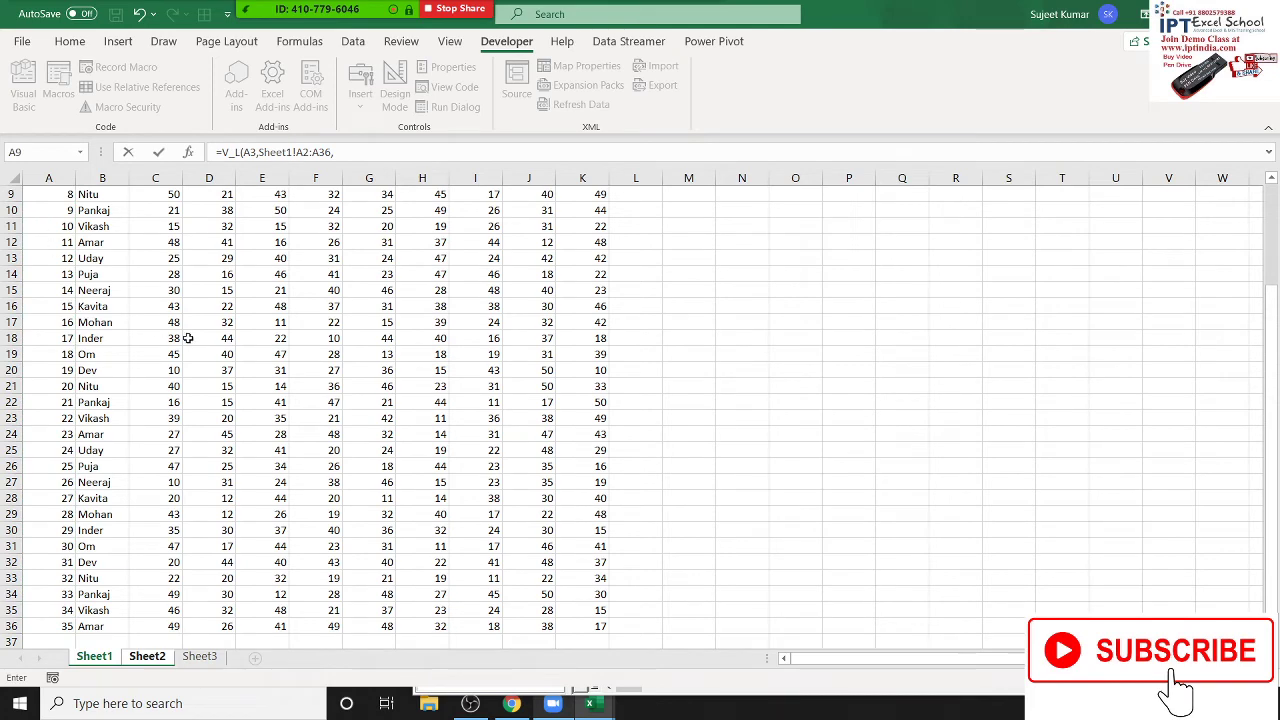
left_click(147, 658)
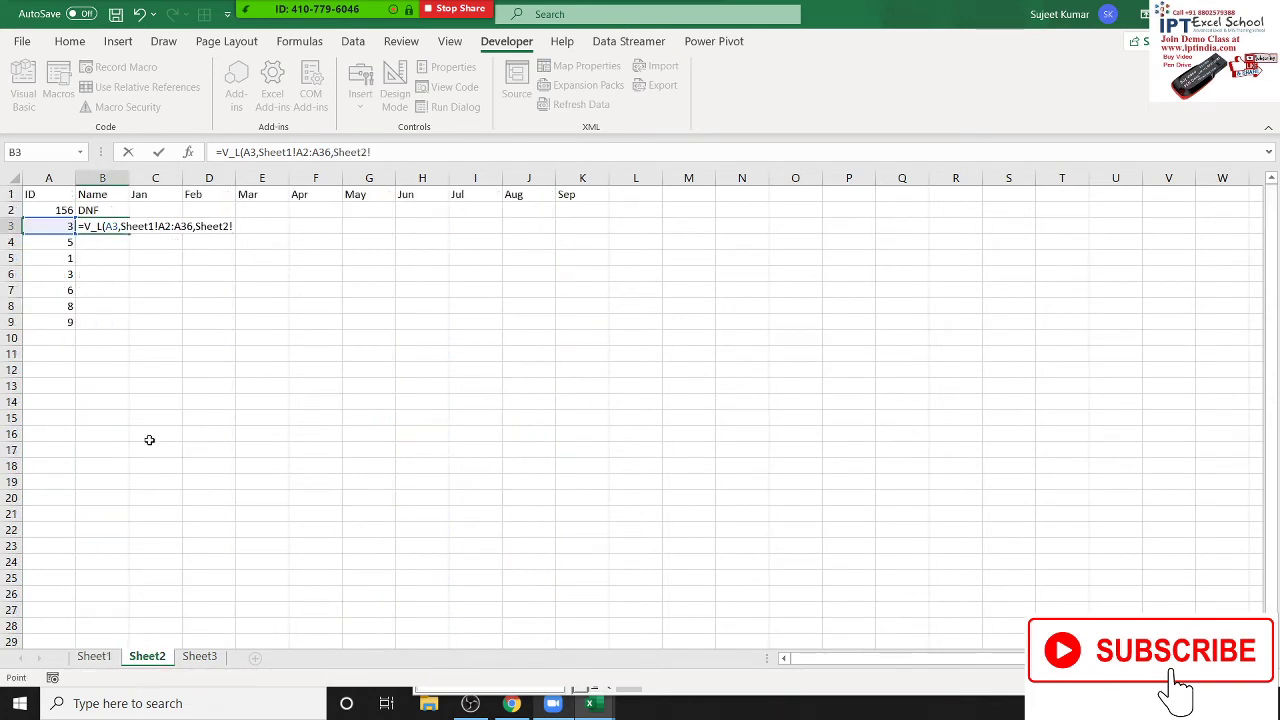
left_click(91, 196)
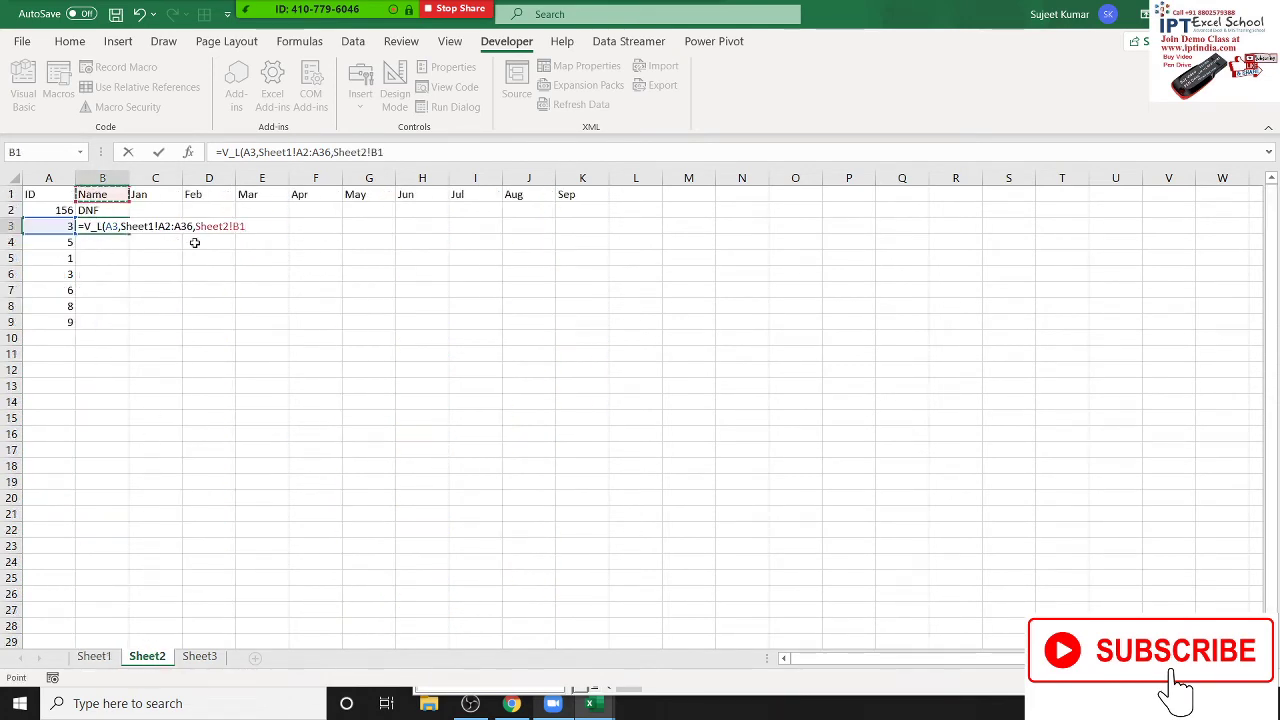
type(")")
key("Return")
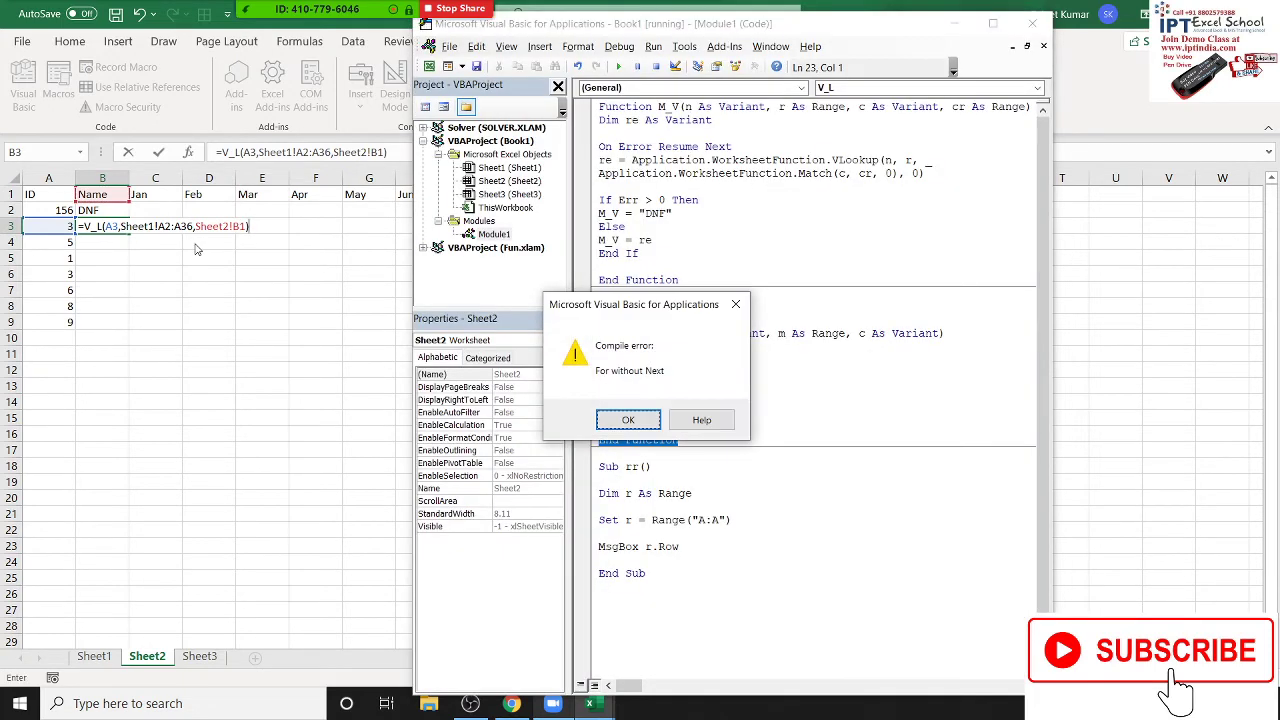
Dismiss the 'For without Next' error and close the loop with 'Next r'
left_click(635, 420)
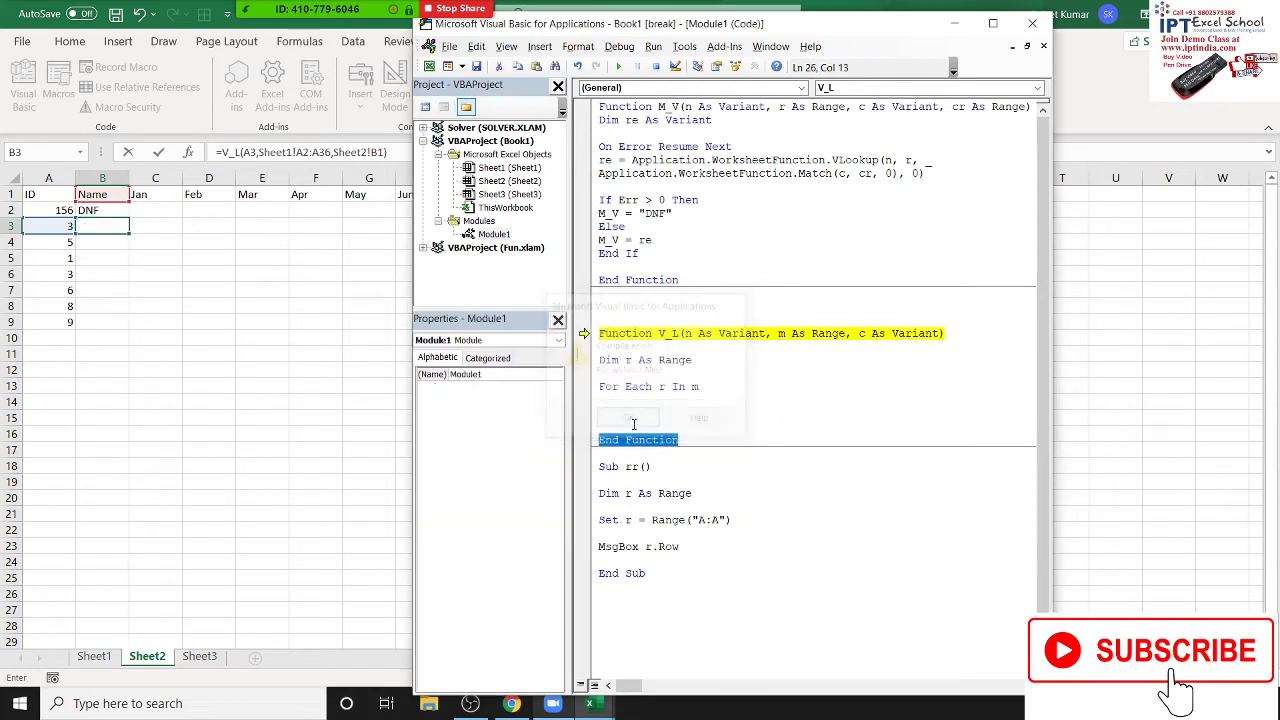
left_click(647, 403)
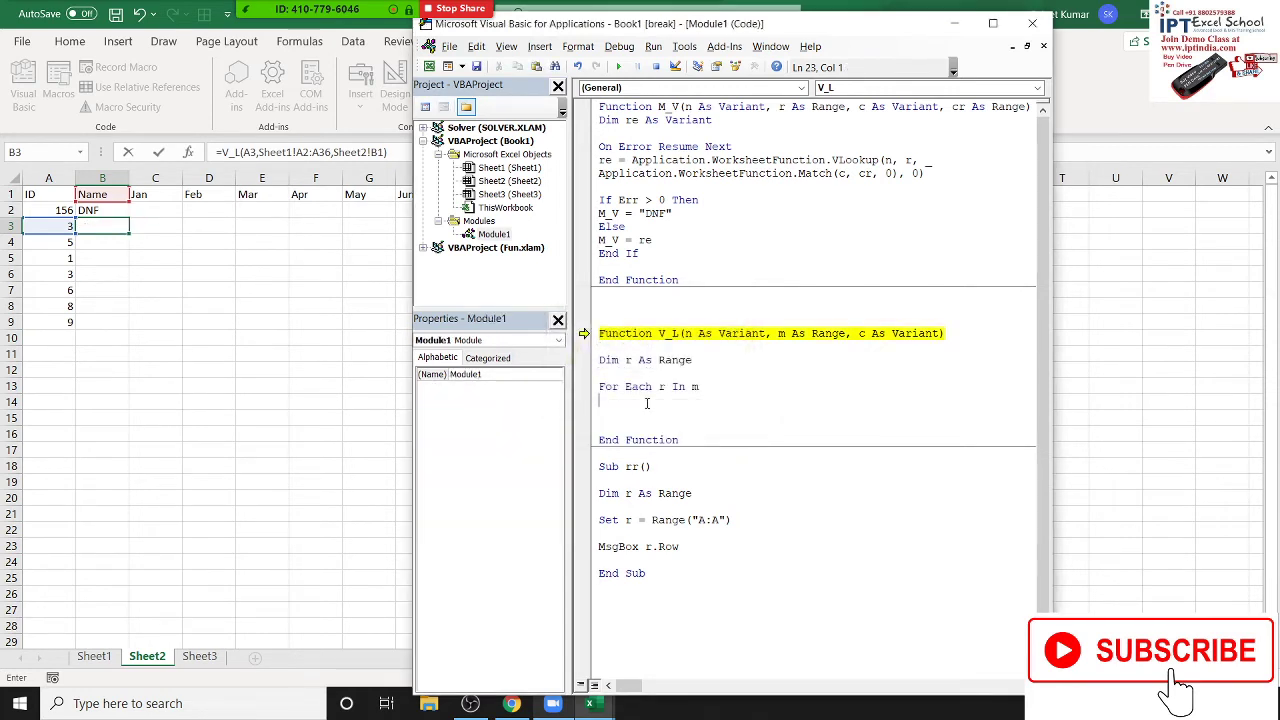
key("Return")
type("next ")
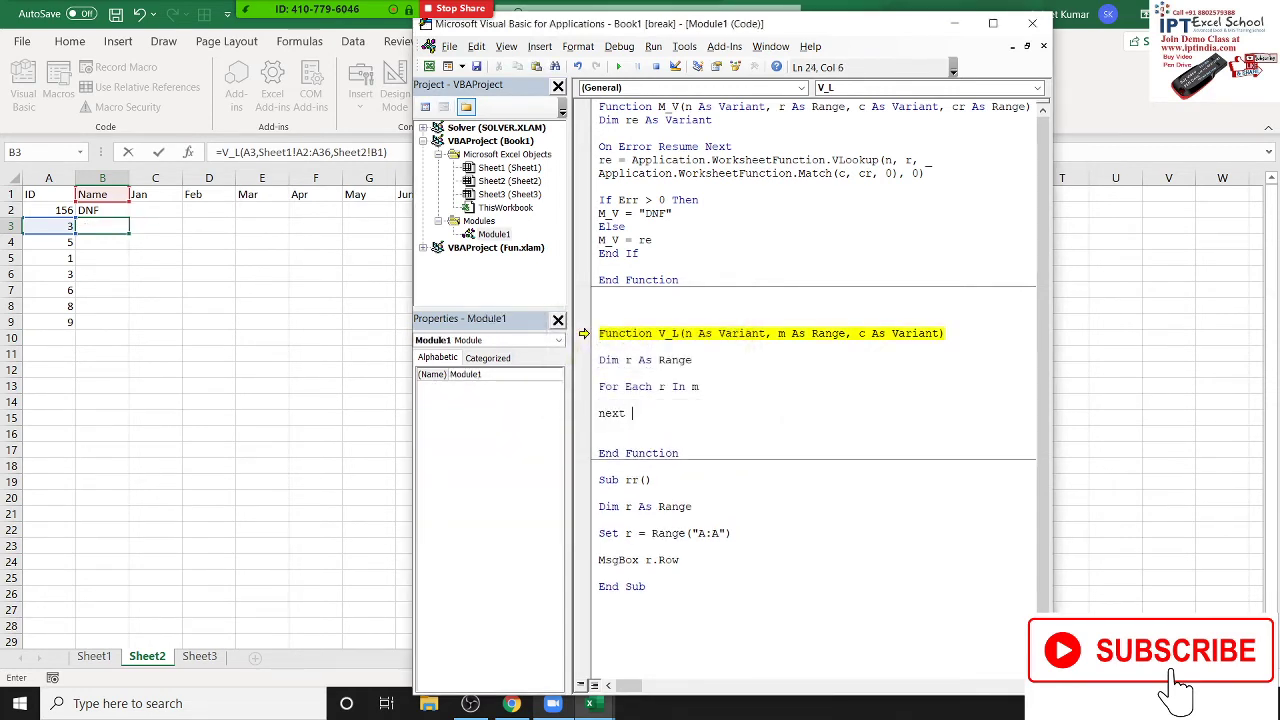
type("r")
left_click(689, 404)
Resume the code and re-enter B3 so it calculates to 0
left_click(618, 66)
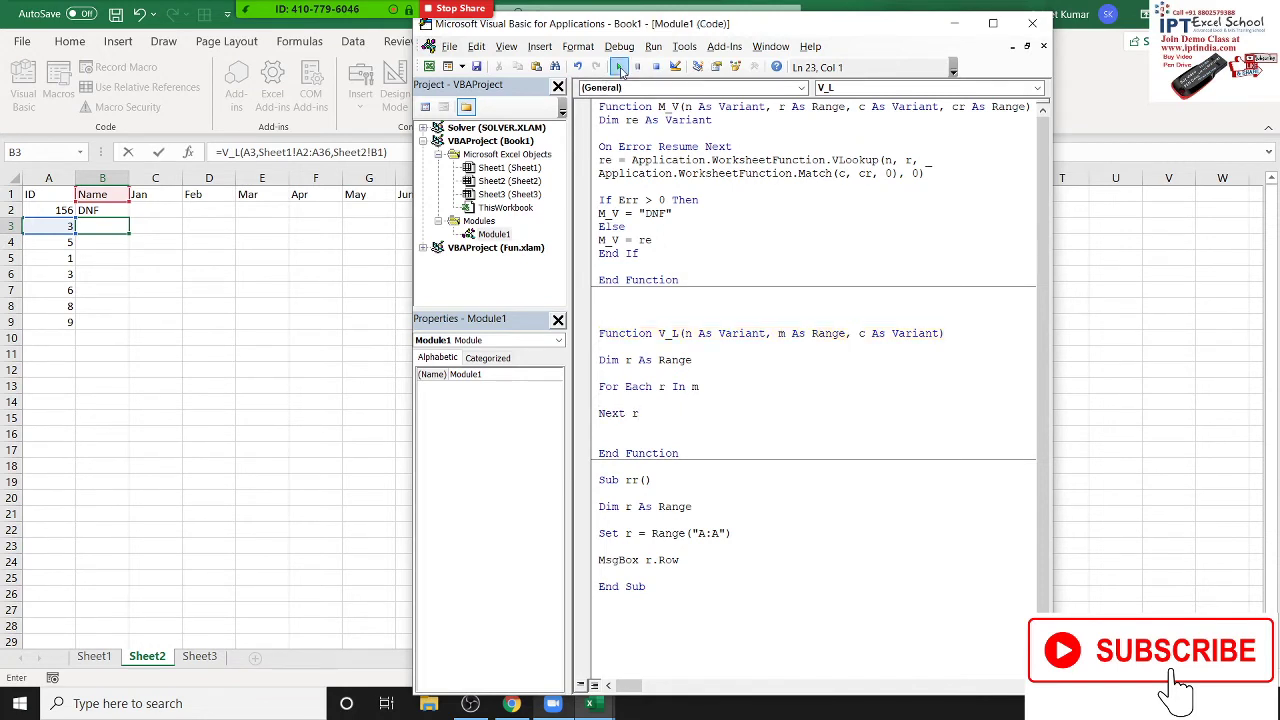
left_click(123, 226)
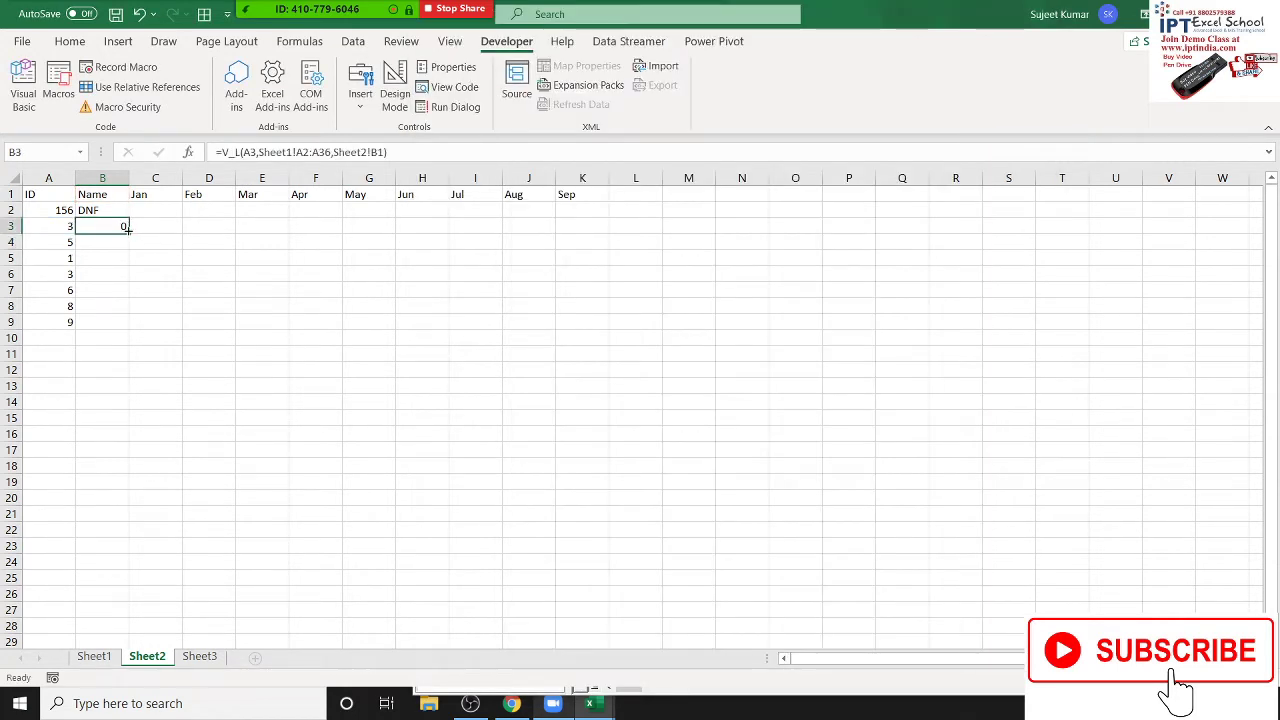
double_click(123, 226)
key("Return")
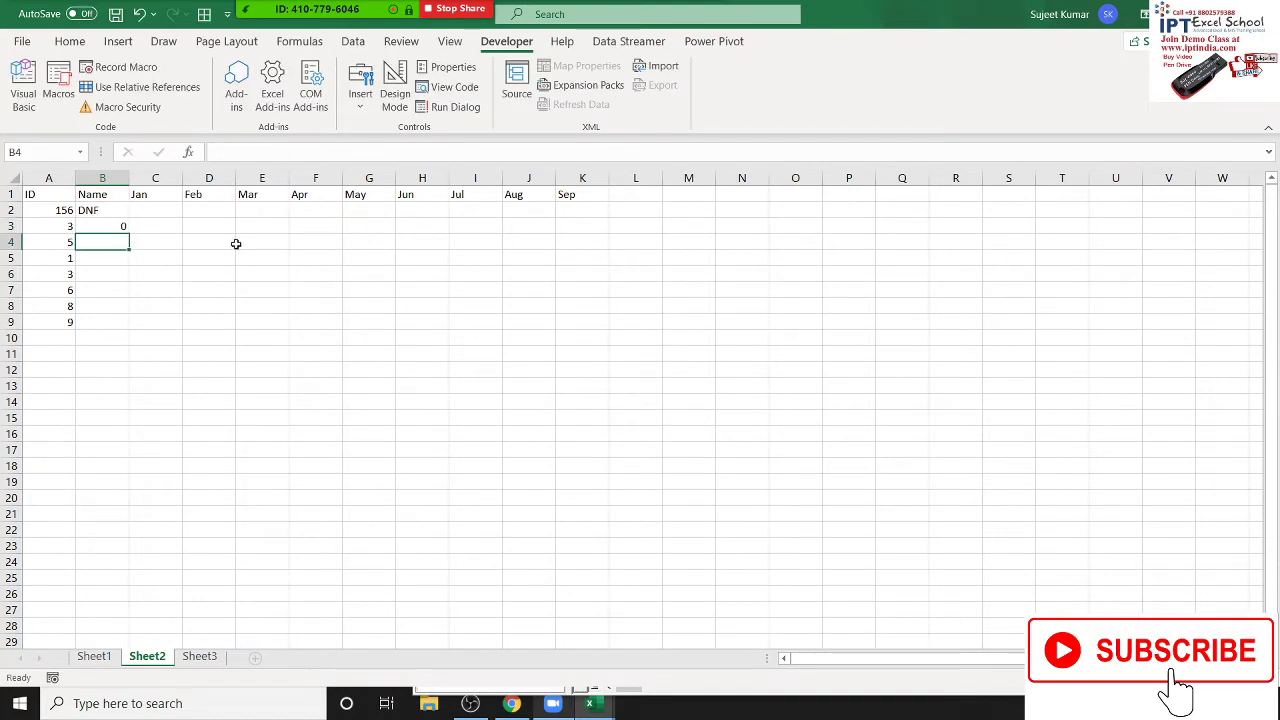
left_click(98, 228)
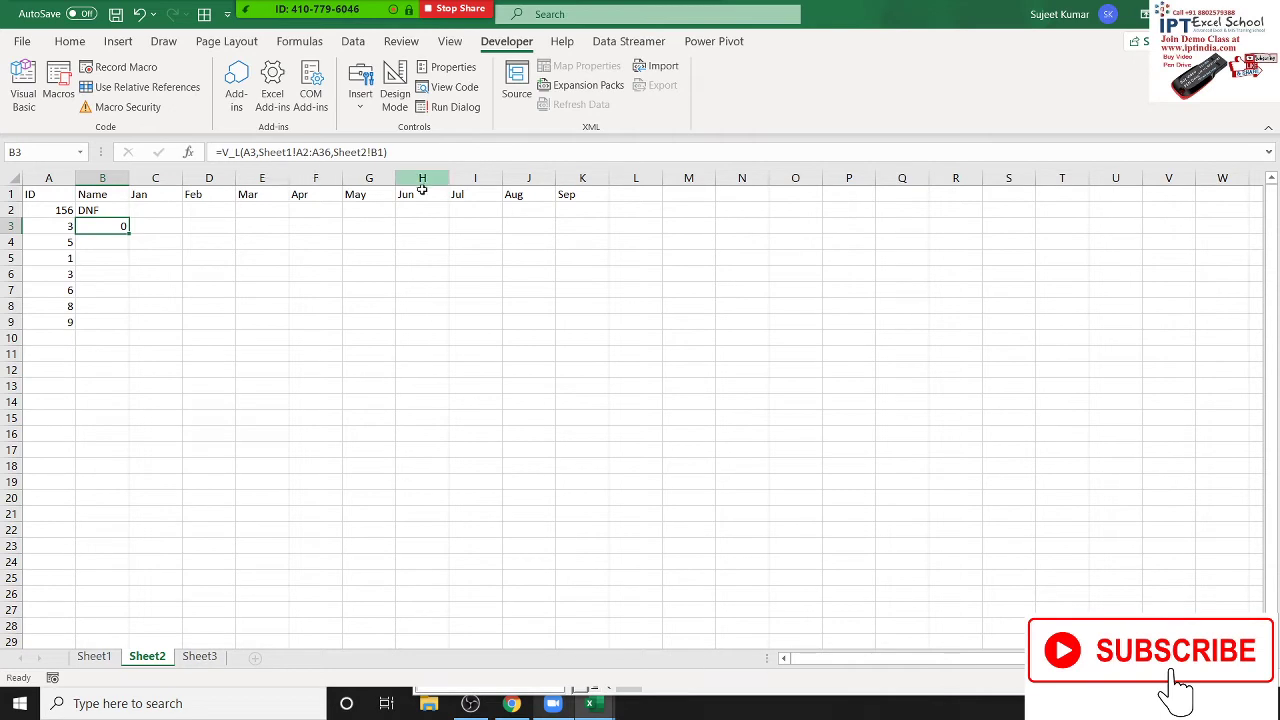
key("alt+F11")
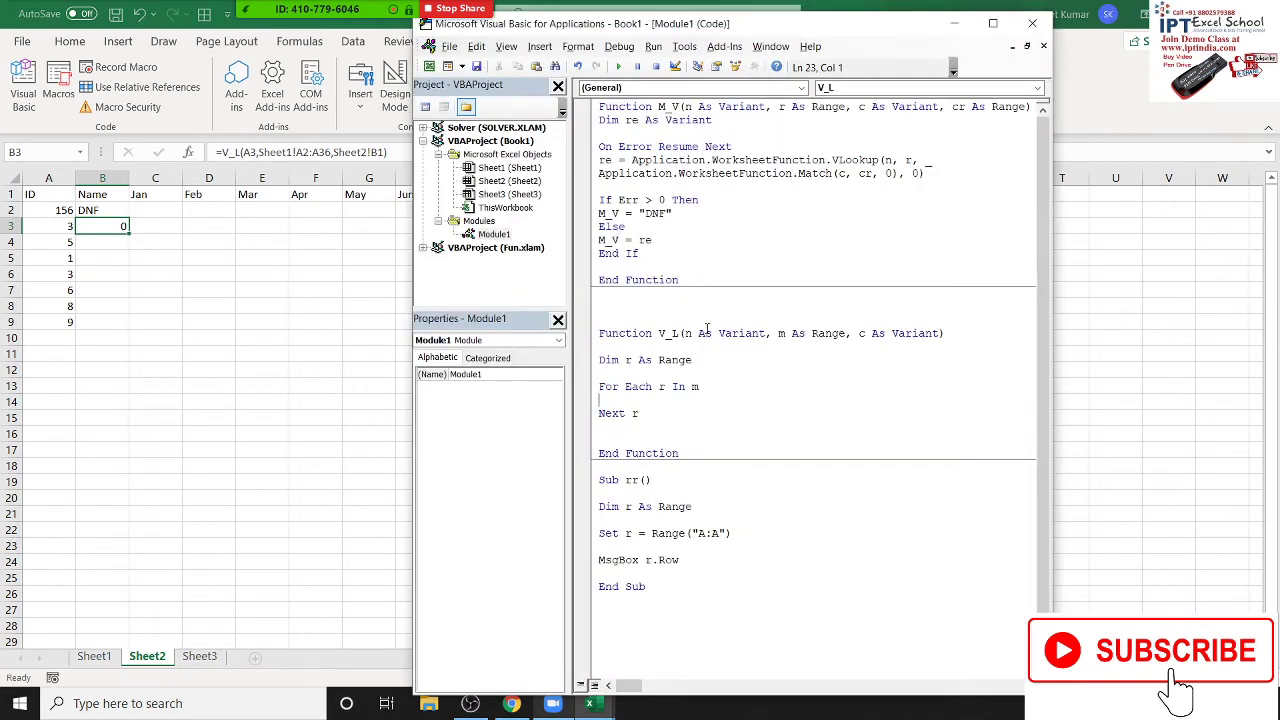
Inside the For Each loop, add the line 'If r.Value = n Then'
left_click(699, 333)
left_click(922, 334)
left_click(681, 403)
key("Return")
key("Return")
key("Up")
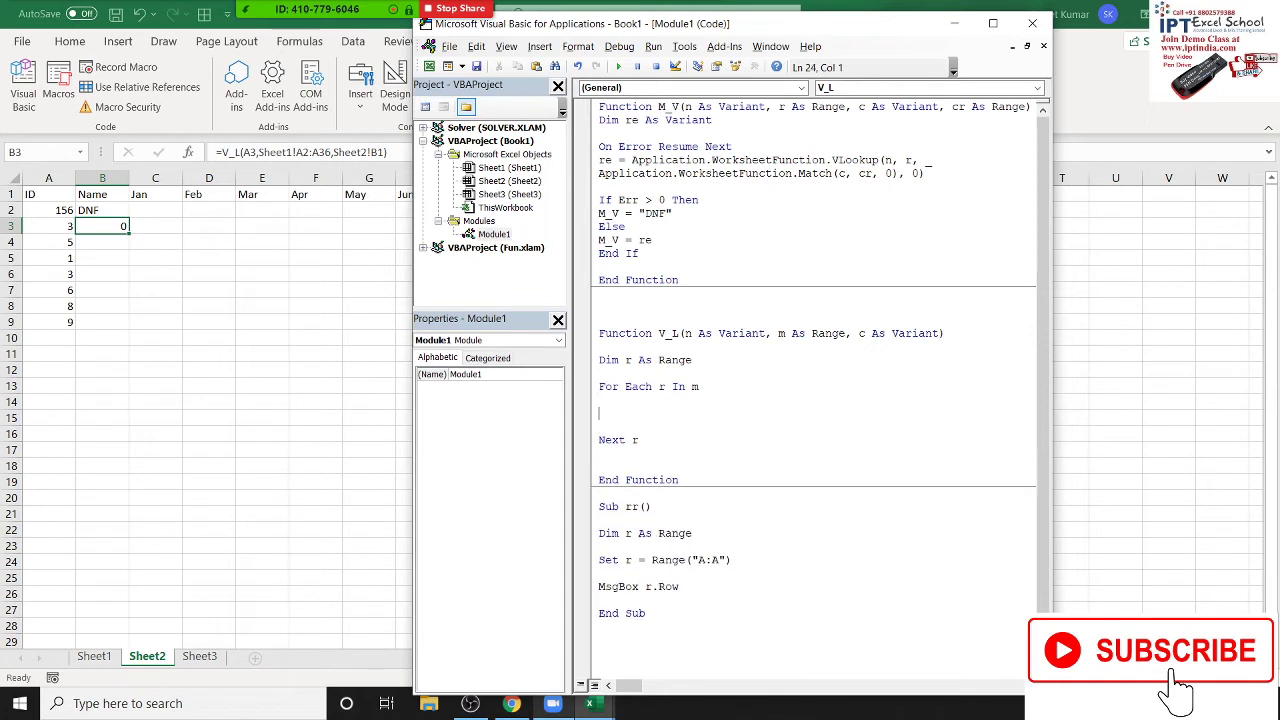
key("Up")
type("ifr")
type(".va")
key("Tab")
type("=")
type("n t")
type("hen")
key("Return")
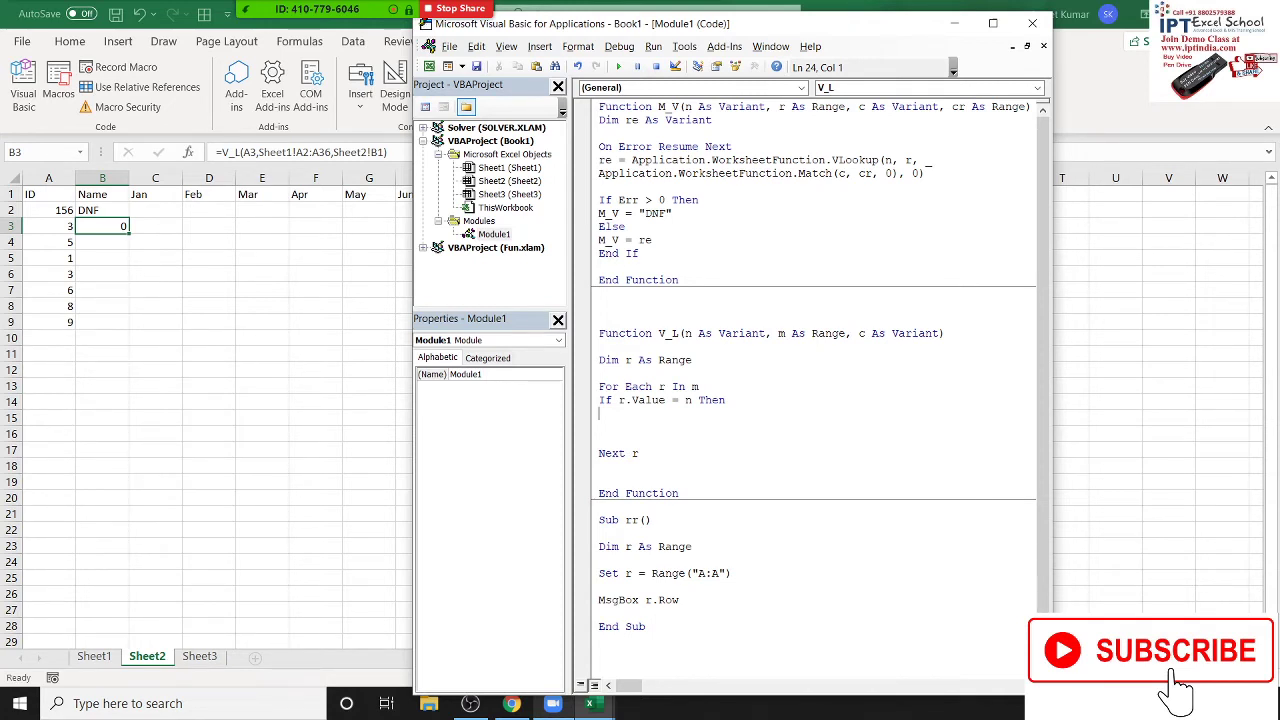
Open a new empty line below Dim r As Range in the V_L function
double_click(880, 333)
left_click(874, 333)
double_click(861, 333)
left_click(600, 413)
key("Return")
key("Down")
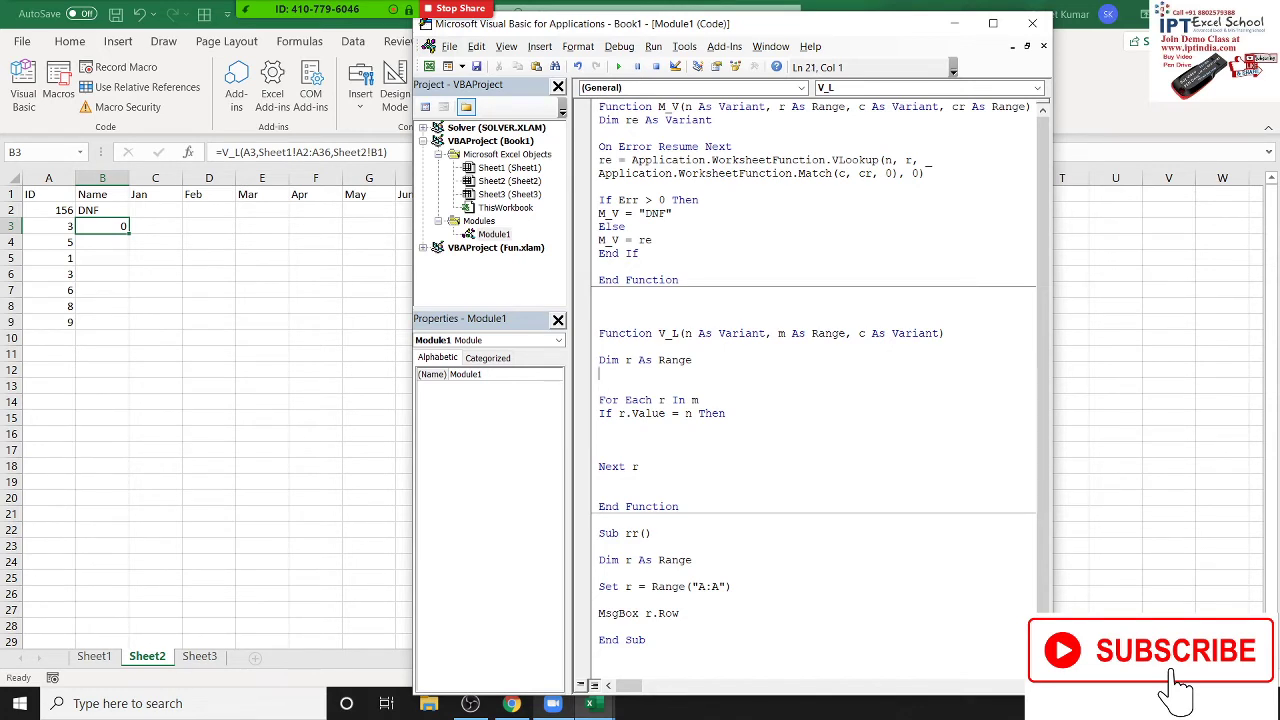
Type m=Application.WorksheetFunction.Match(c,Range( using IntelliSense for WorksheetFunction and Match
type("m")
type("=")
type("applica")
type("tio")
type("n")
type(".wo")
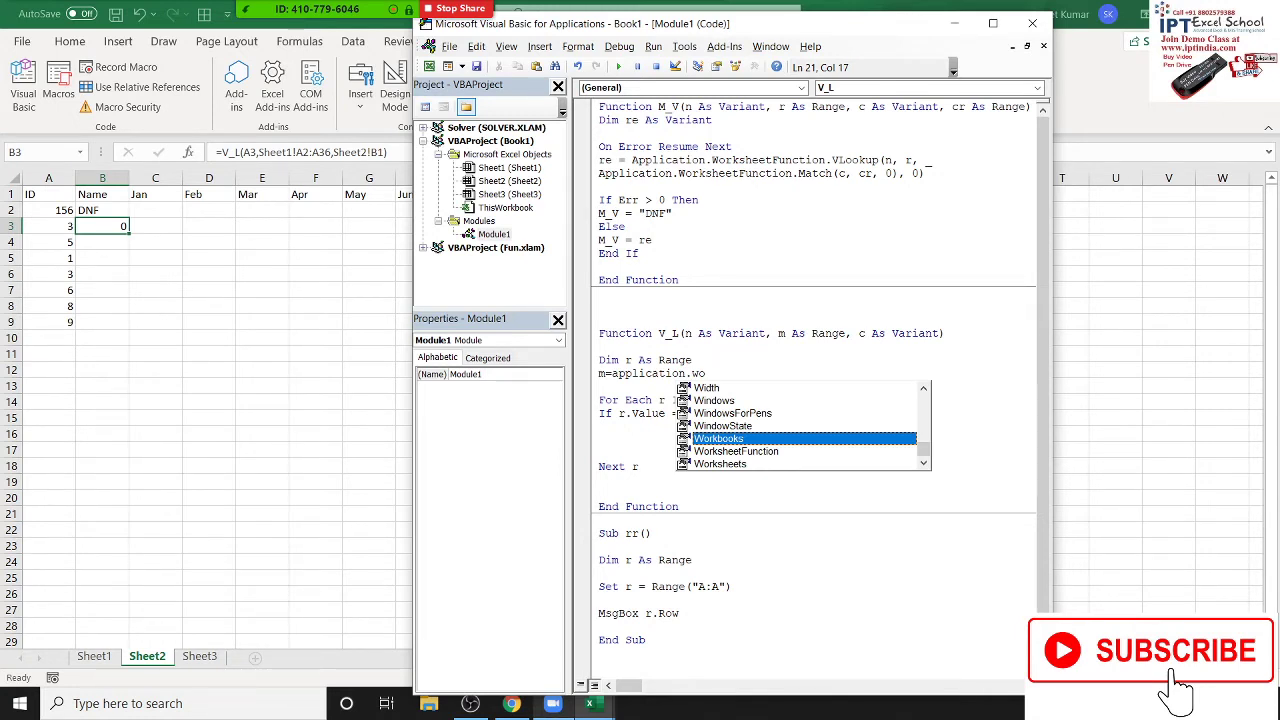
key("Down")
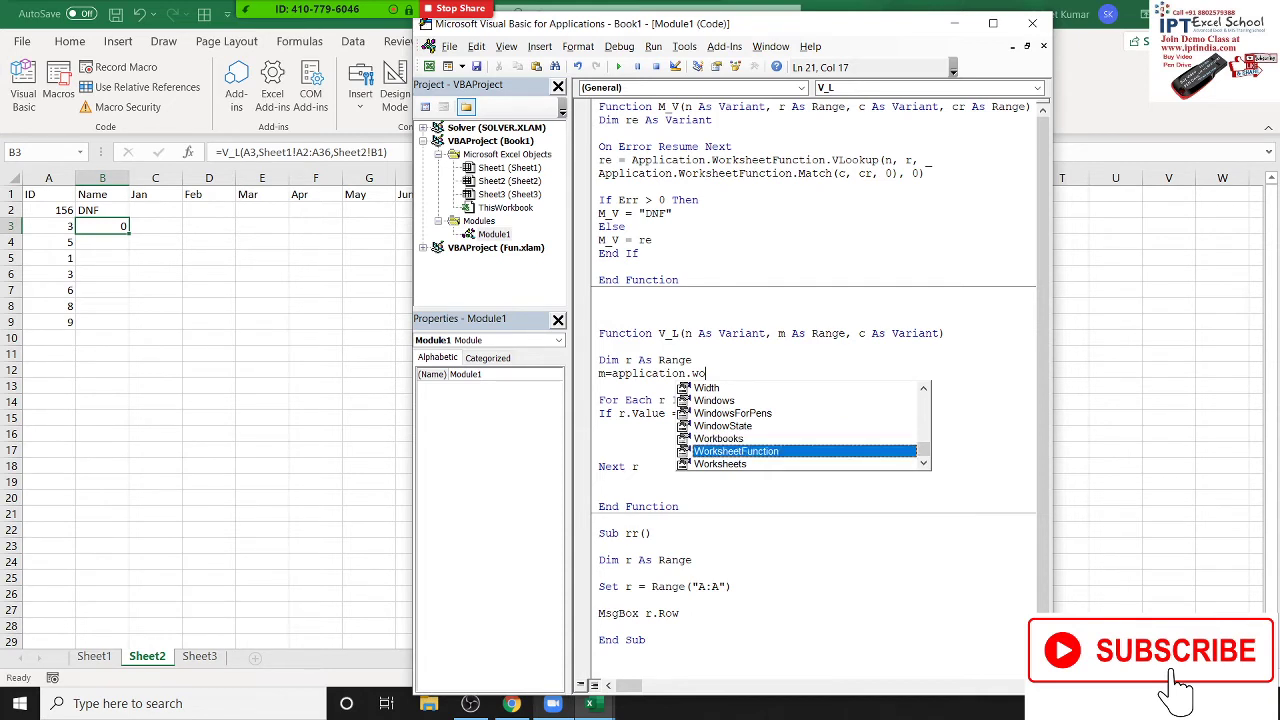
key("Tab")
type(".")
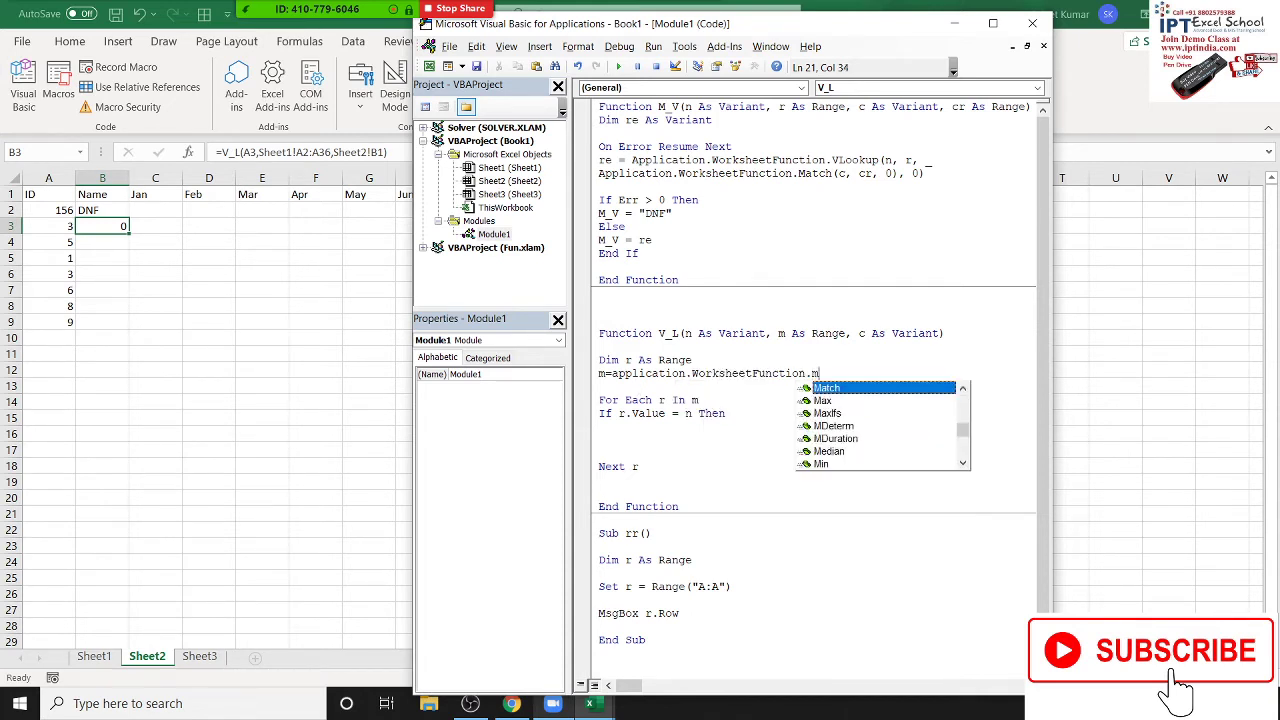
type("m")
key("Tab")
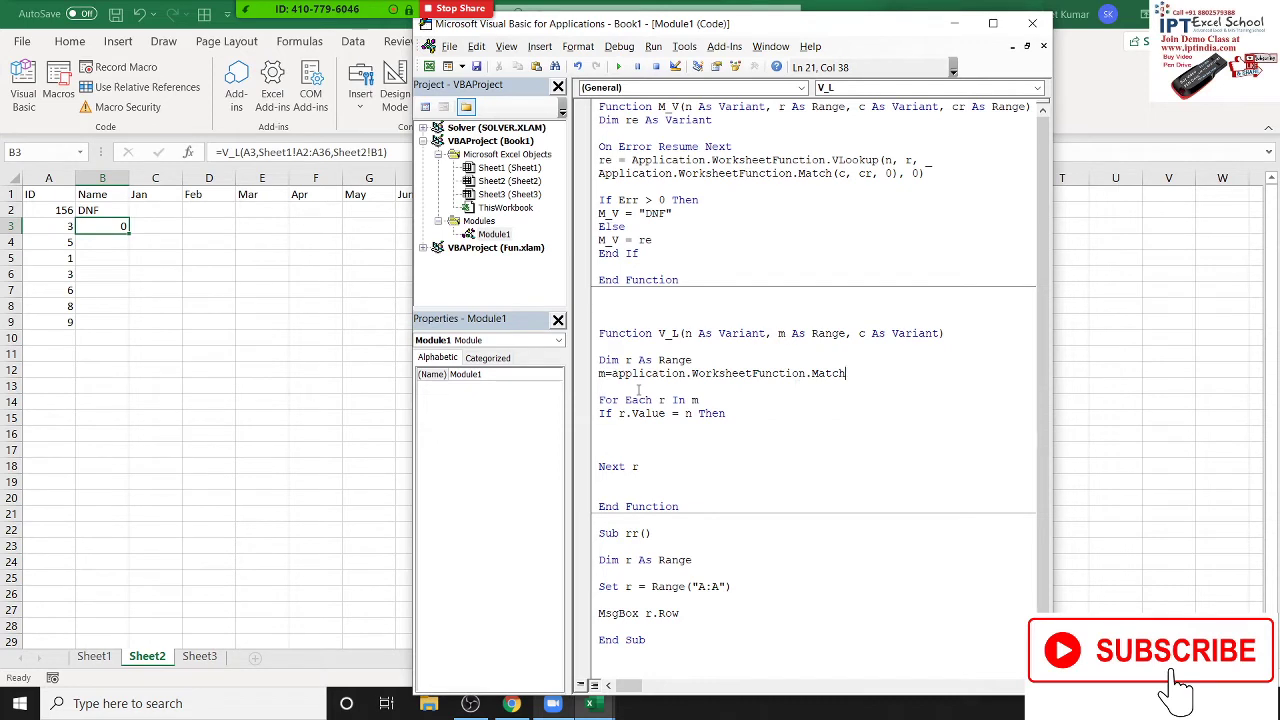
type("(")
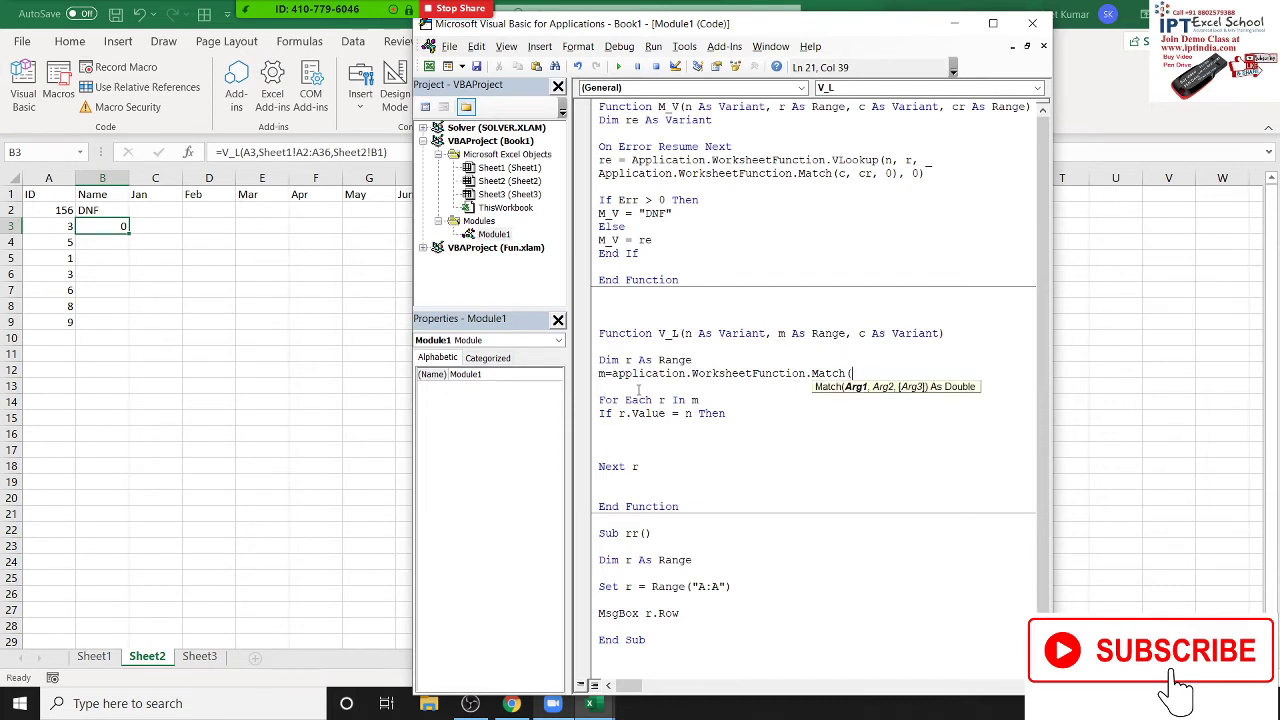
type("c")
type(",")
type("rang")
type("e(")
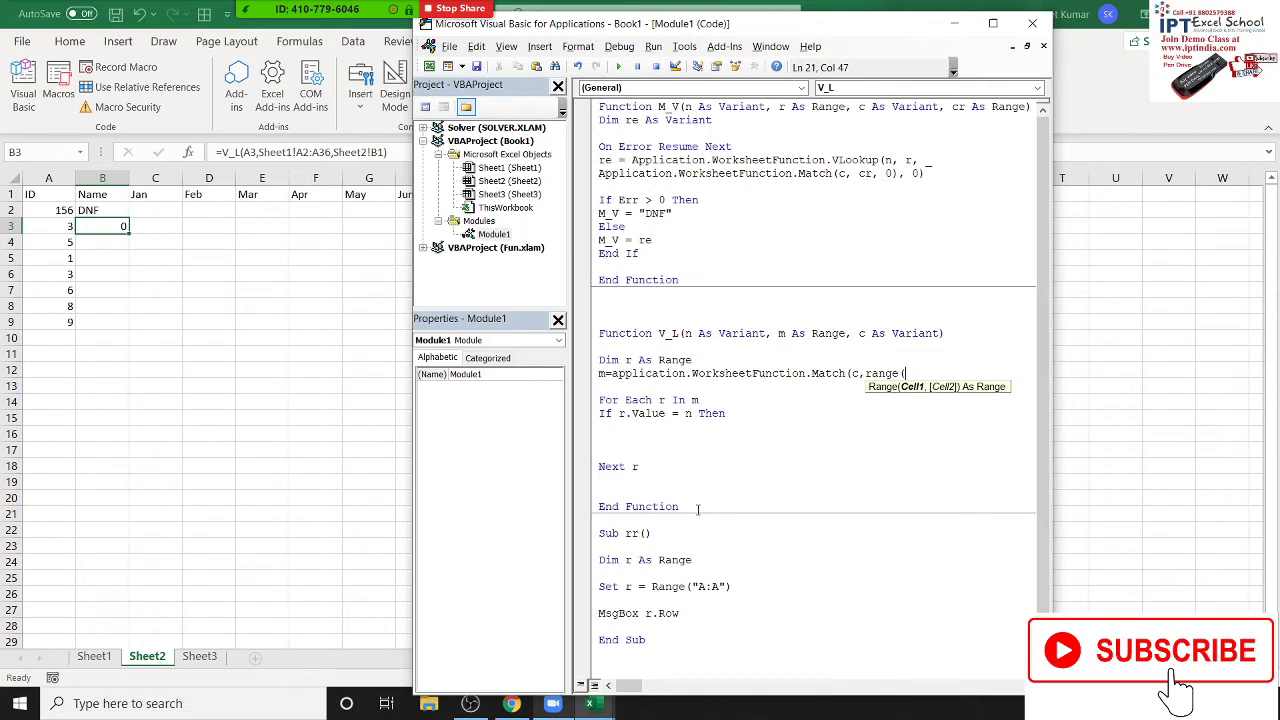
Complete the Range argument as m.row & ":" & m.Row), fixing typos, then select the line
type("n.r")
type("o")
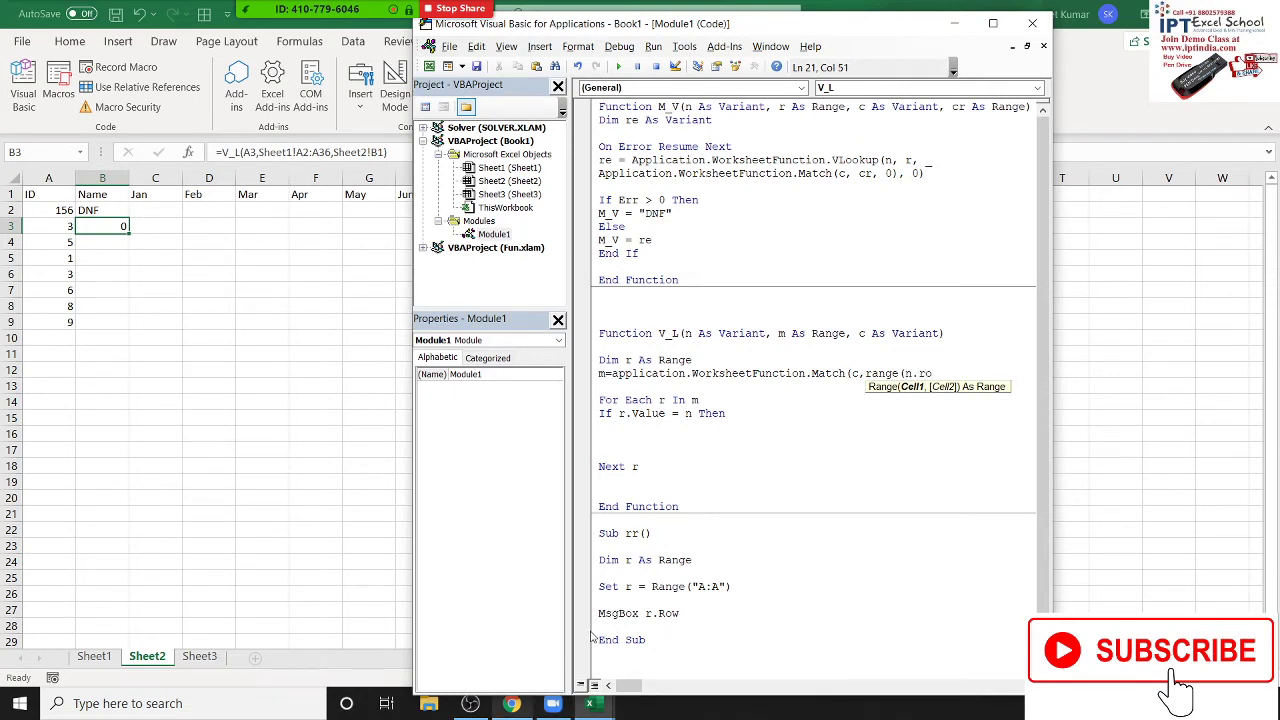
type("w")
type(" & \"")
type(";\"")
key("BackSpace")
key("BackSpace")
type("\" &")
left_click(913, 373)
key("Delete")
type("m")
left_click(971, 373)
type("m")
type(".ro")
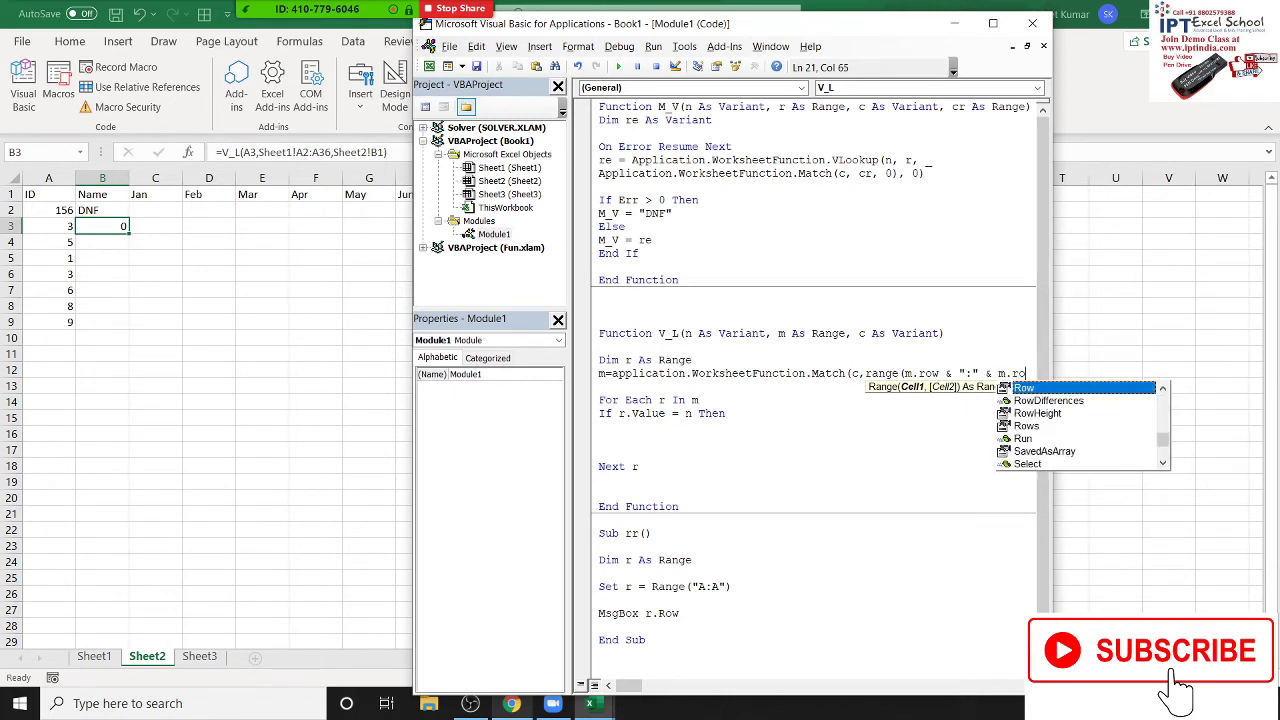
key("Tab")
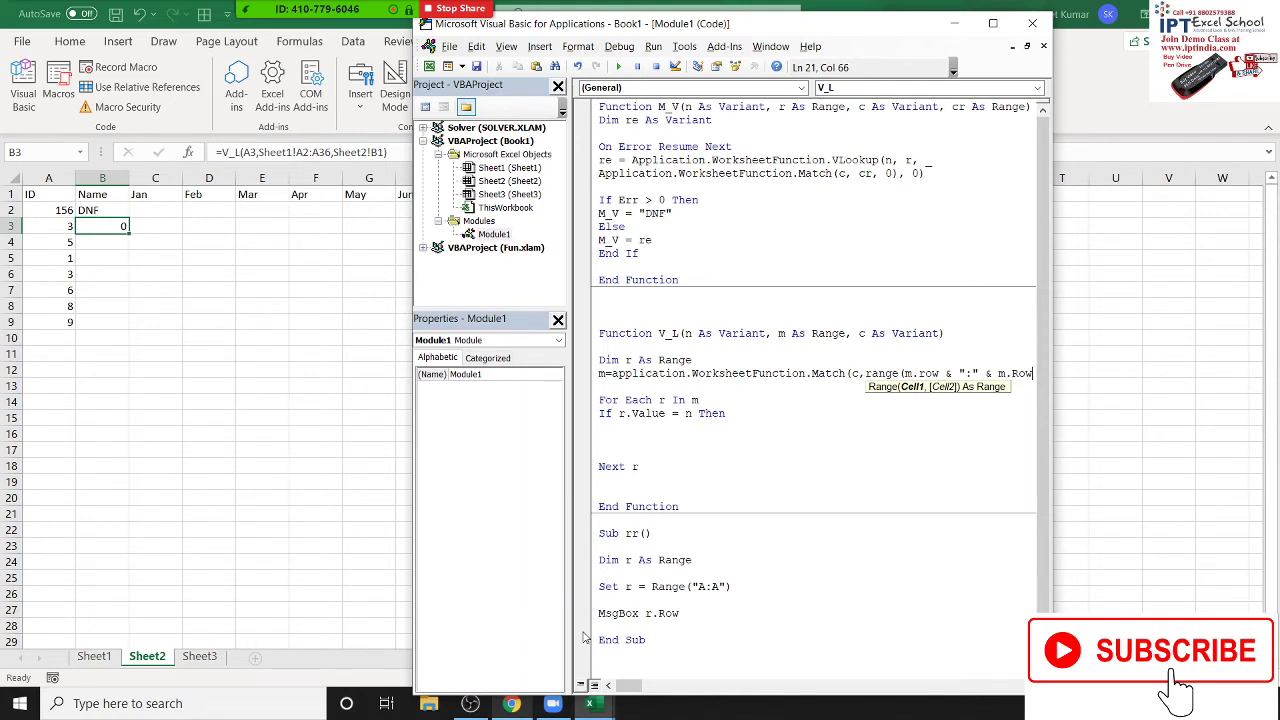
type(")")
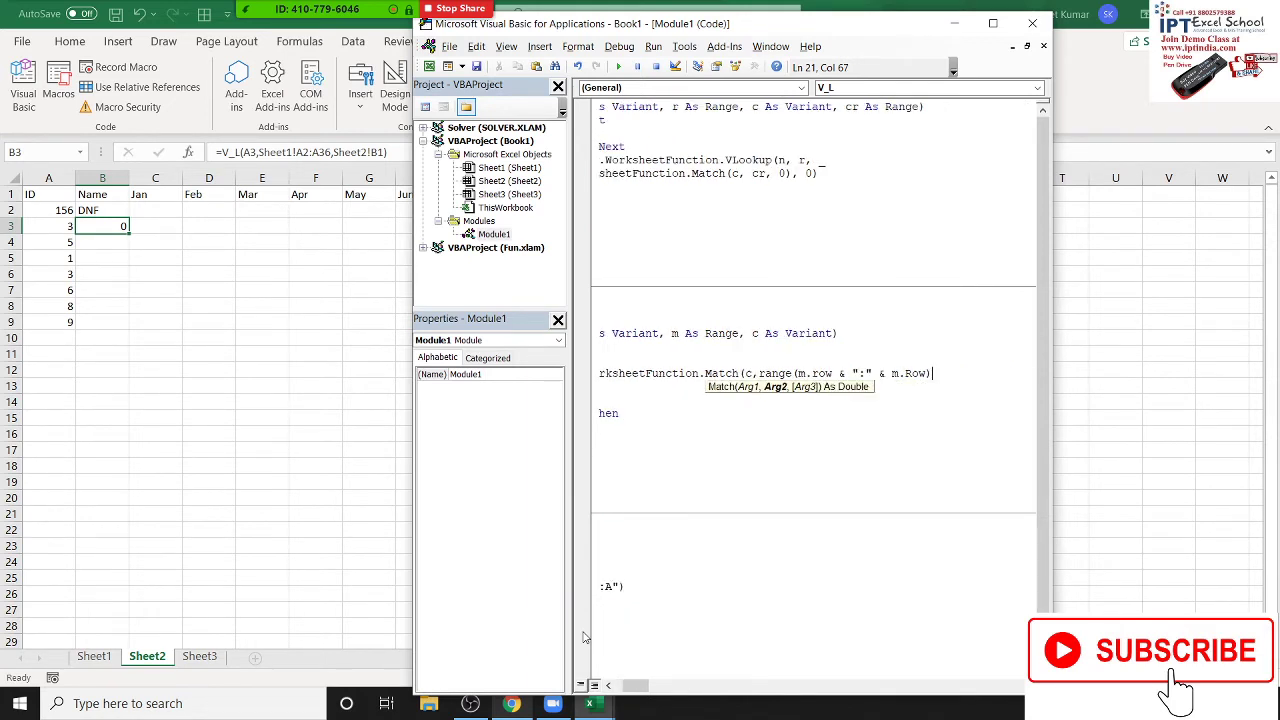
left_click(762, 373)
left_click_drag(931, 373, 534, 370)
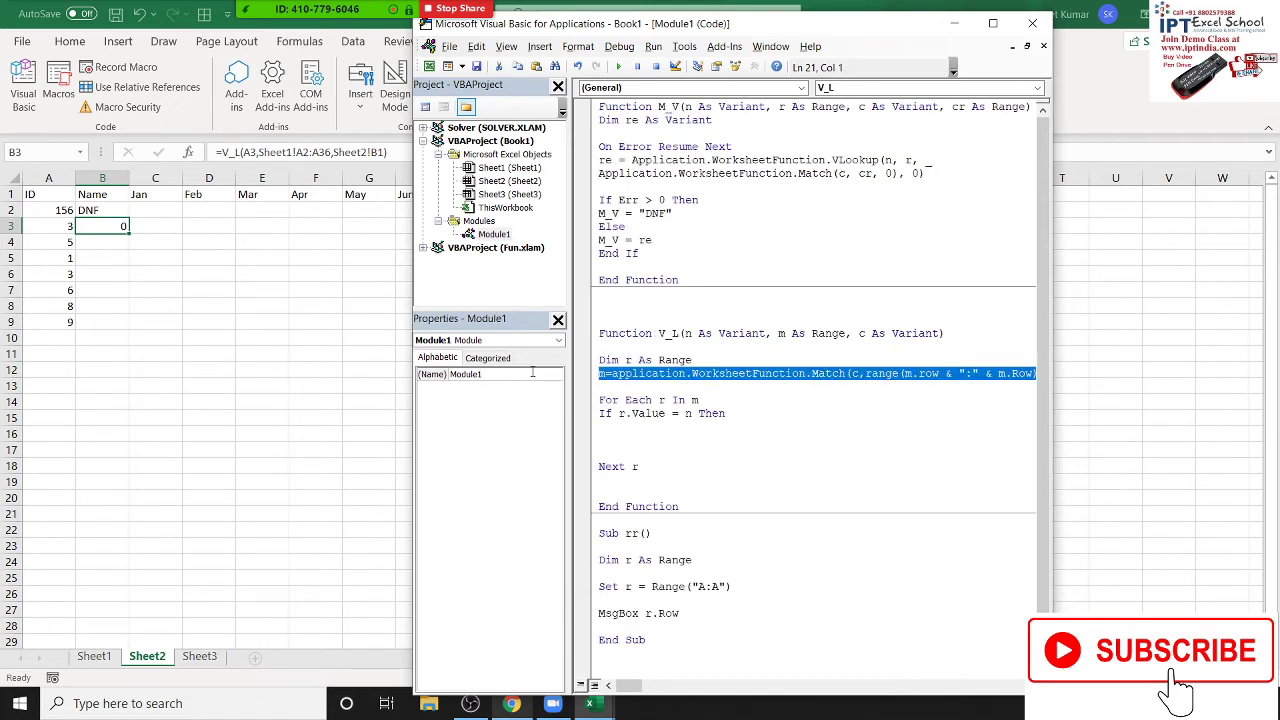
Delete the Match line, add mc As Range to the V_L header, and begin a Dim line
key("Delete")
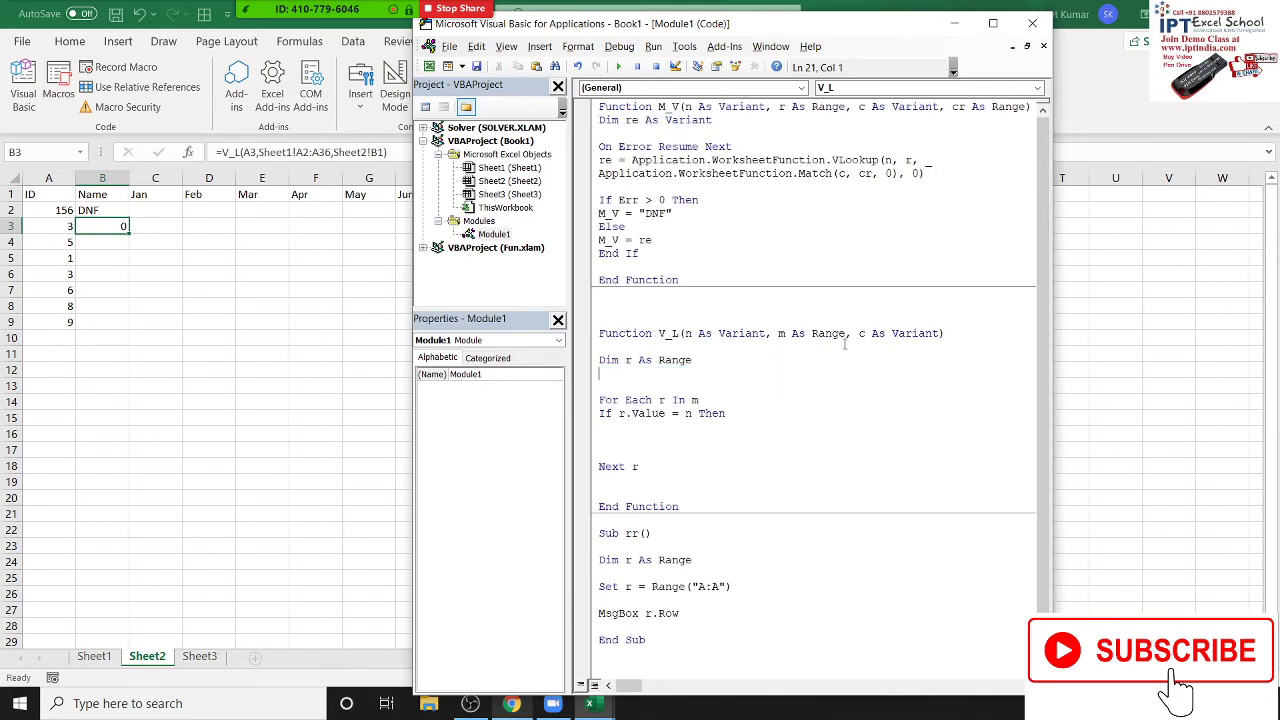
left_click(943, 335)
type(",")
type("mc as ")
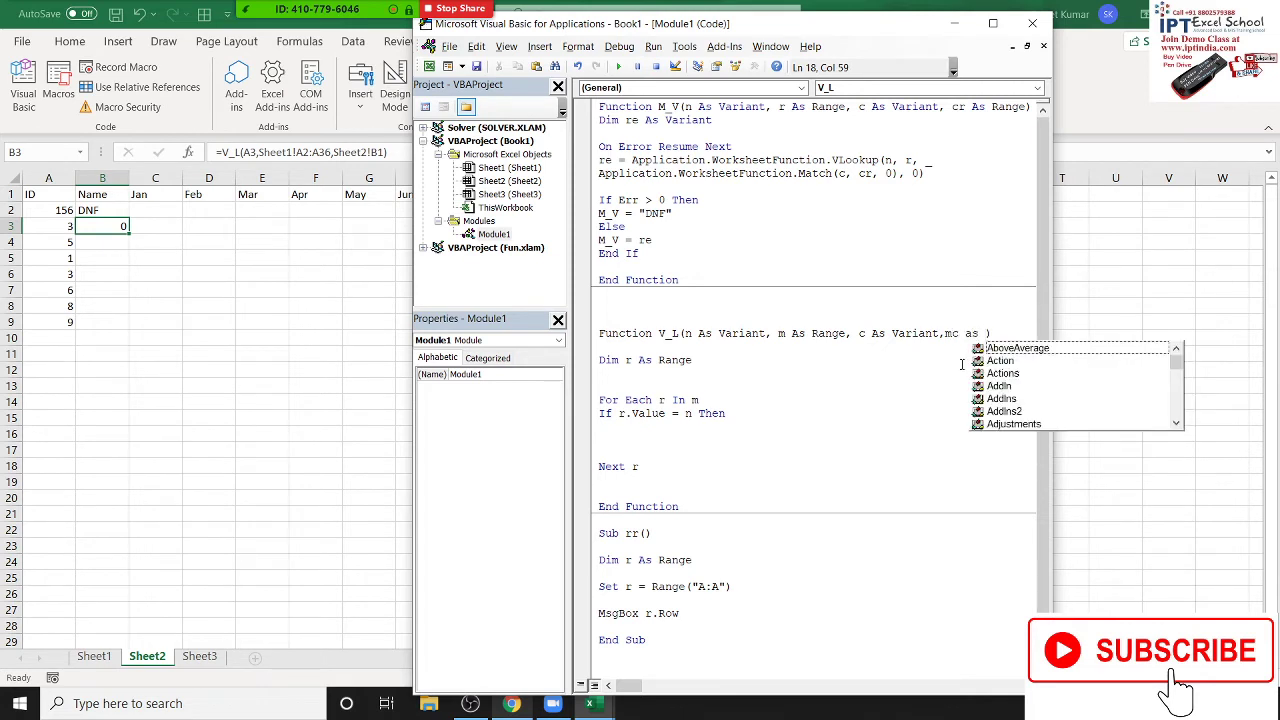
type("ra")
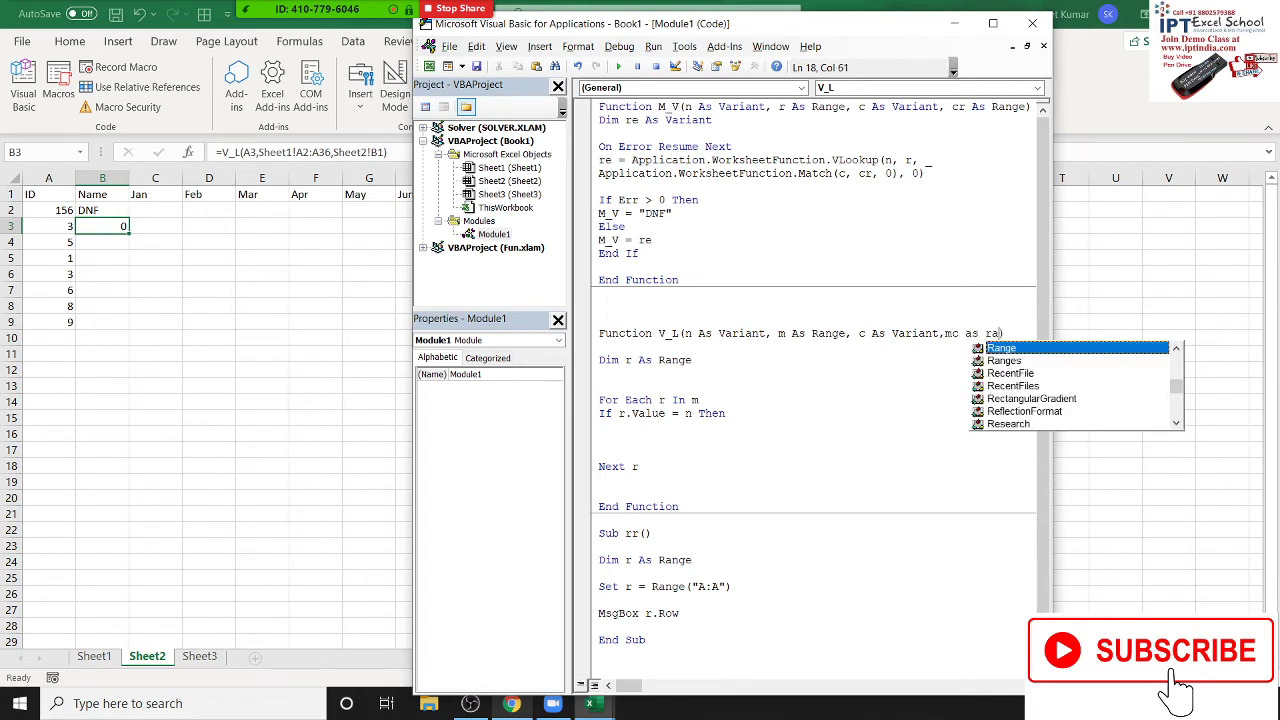
type("ng")
key("Tab")
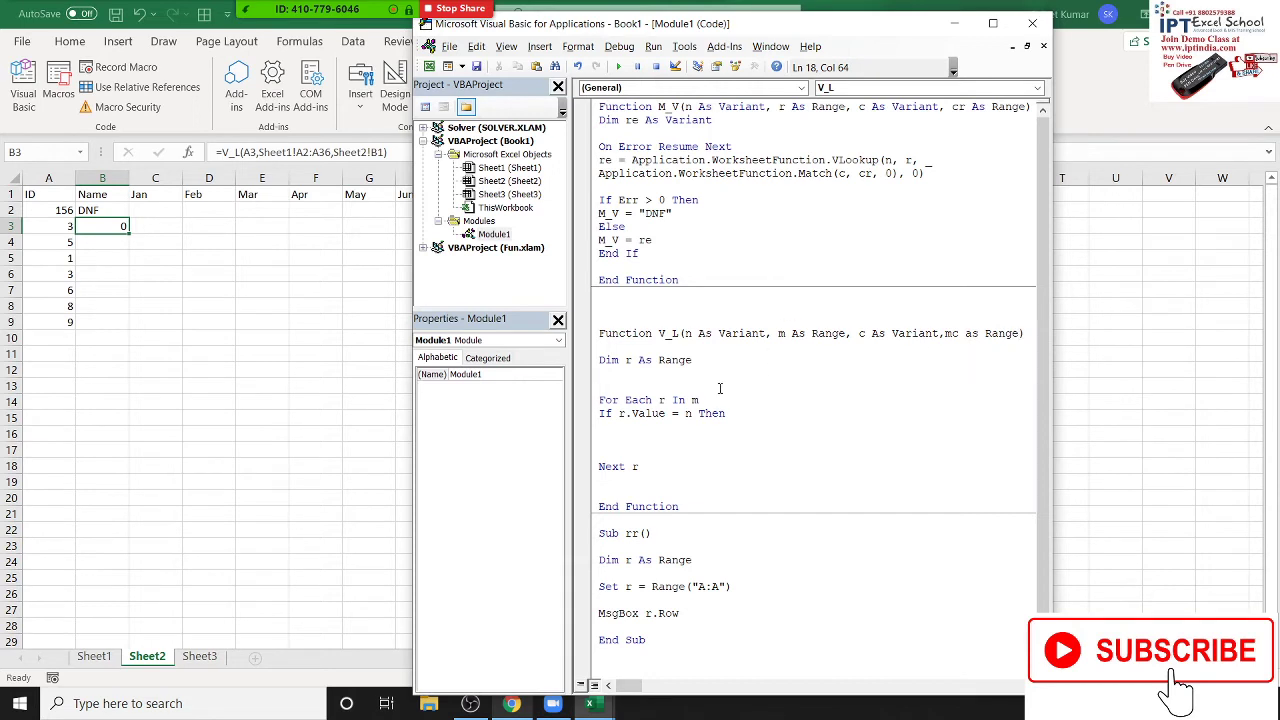
left_click(684, 375)
type("dim r as")
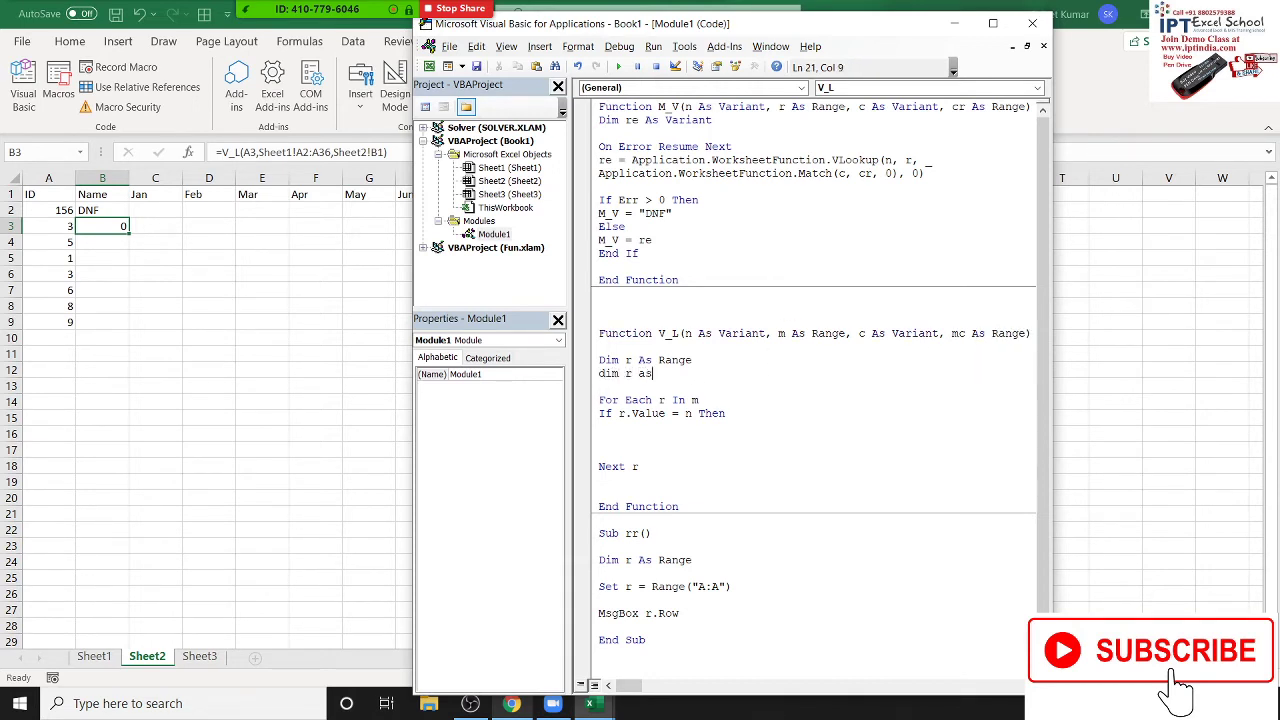
Declare Dim j As Range and add a For Each j In mc loop above the r loop
key("BackSpace")
key("BackSpace")
key("BackSpace")
key("BackSpace")
type("j ")
type("as ")
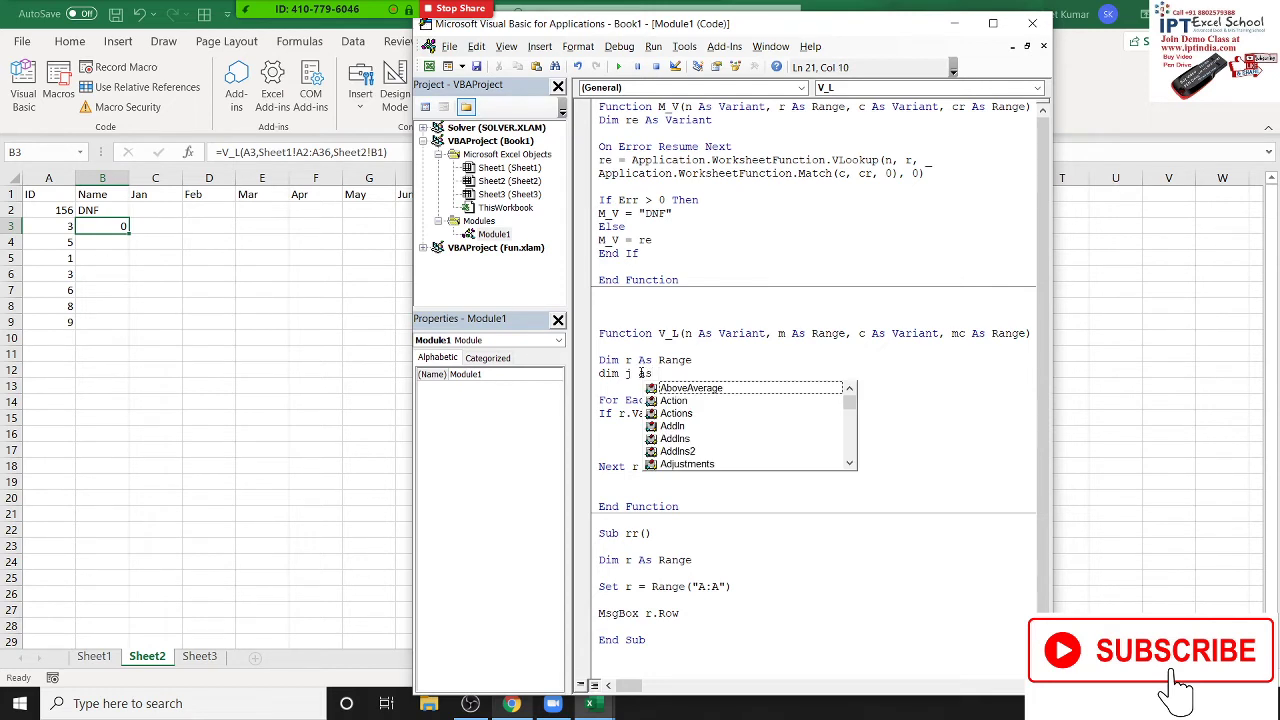
type("ra")
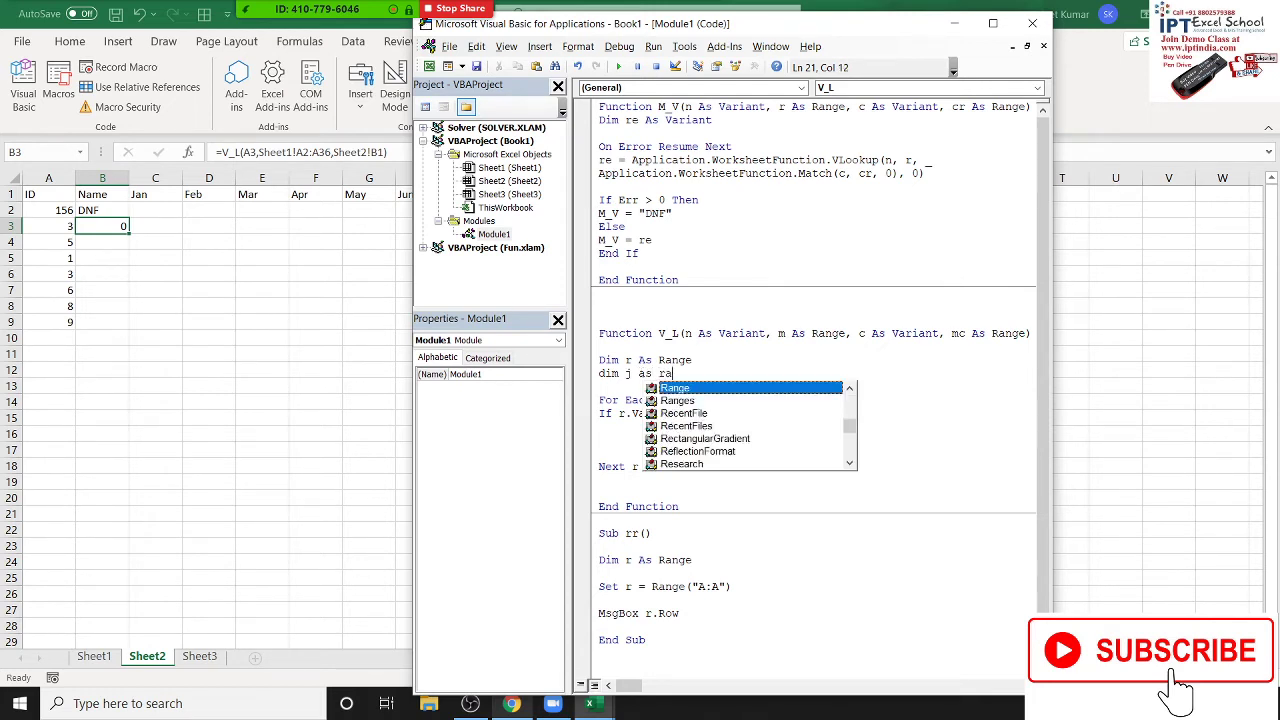
key("Tab")
key("Down")
key("Down")
key("Down")
key("Down")
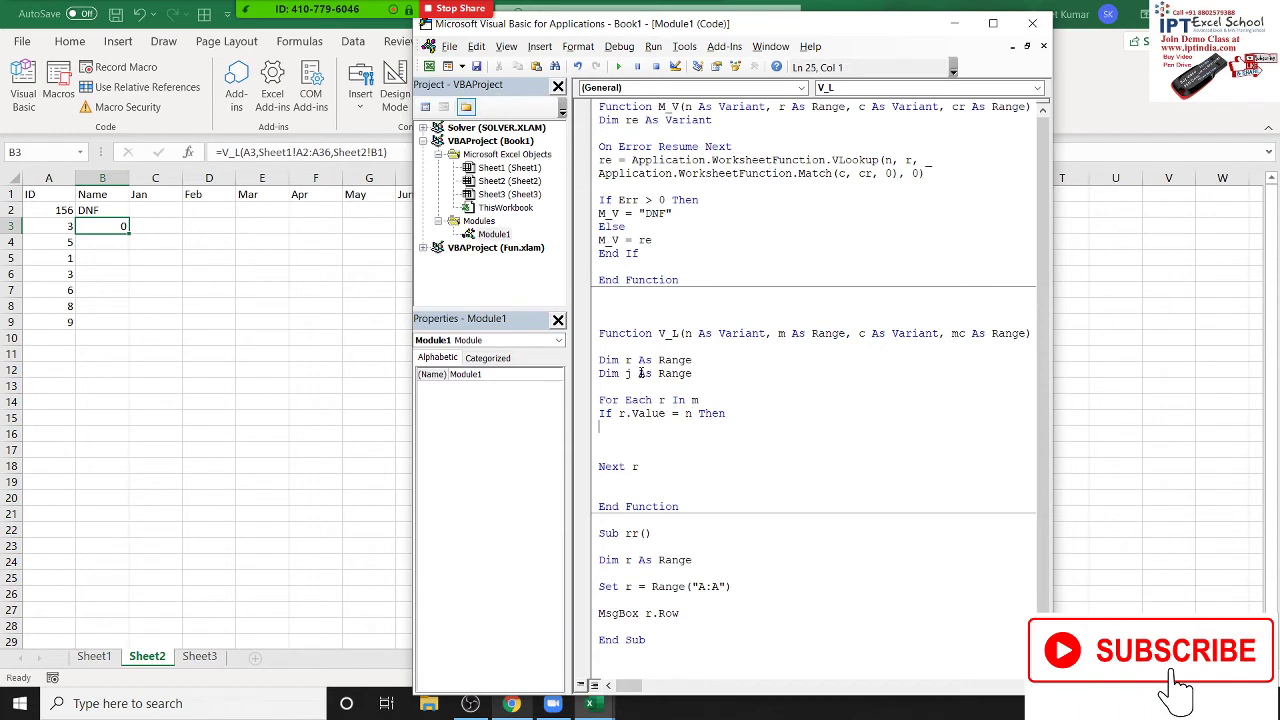
key("Return")
key("Up")
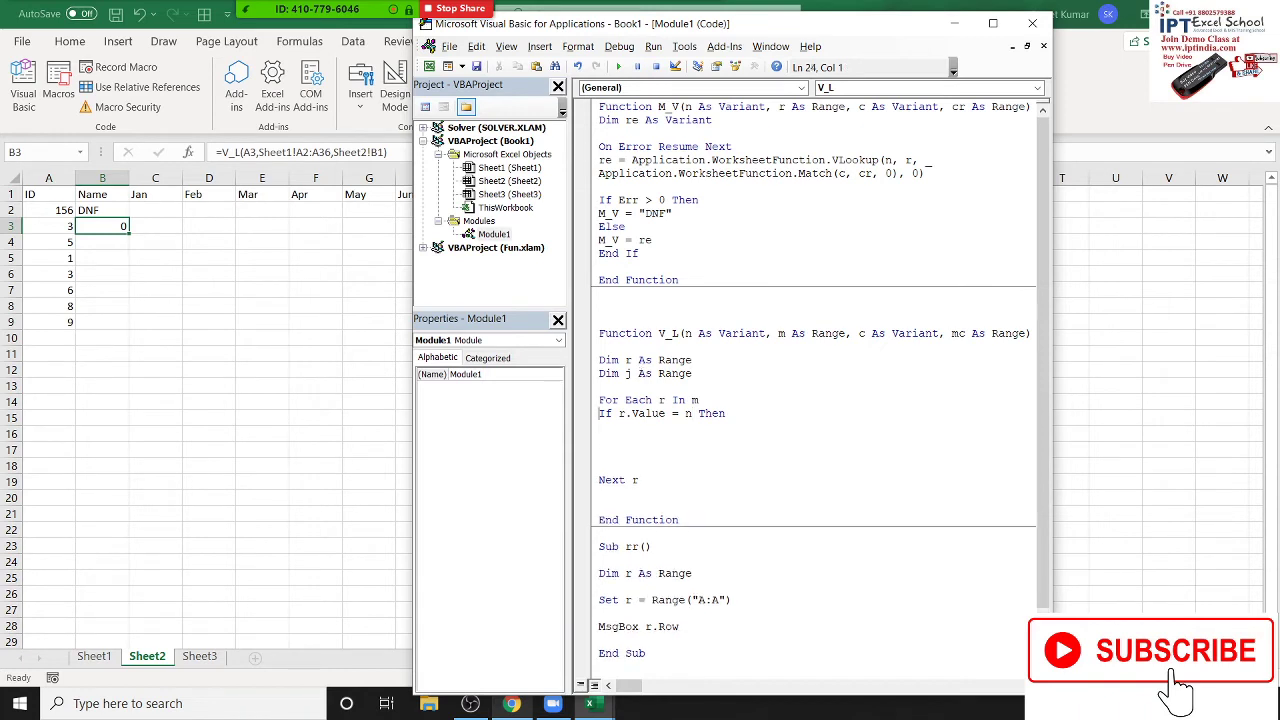
key("Return")
key("Return")
key("Return")
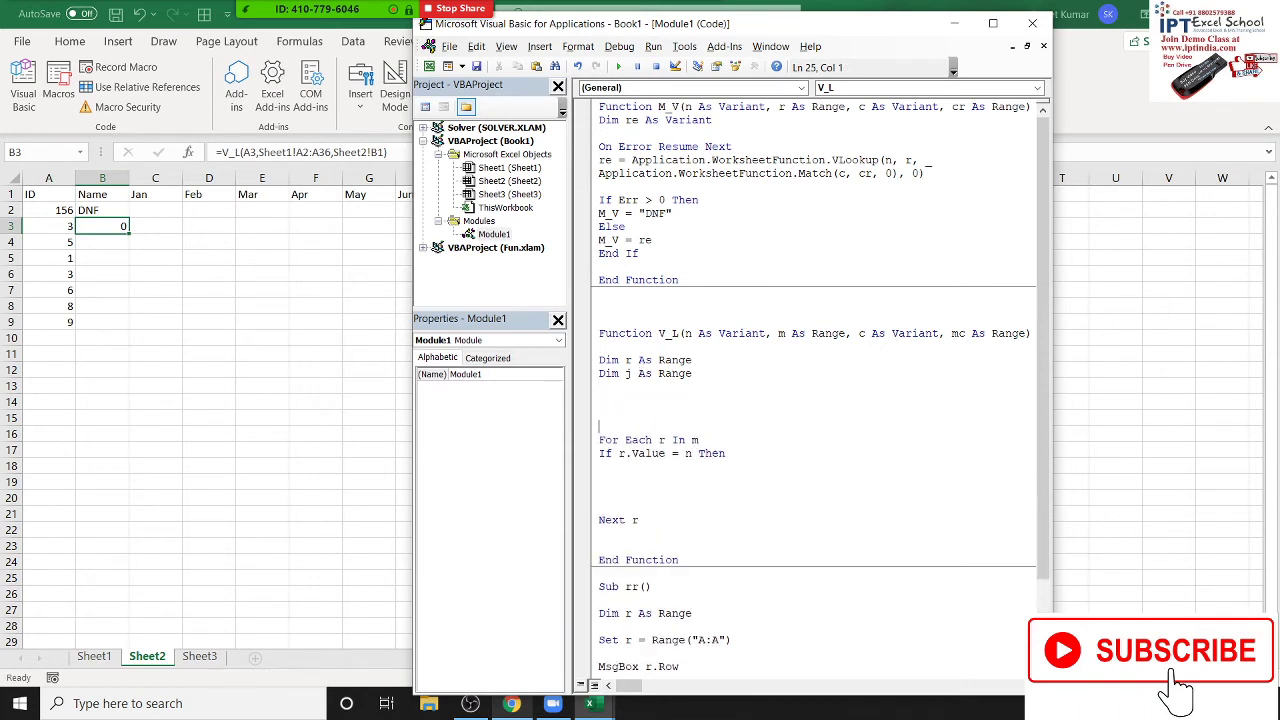
key("Return")
key("Up")
key("Up")
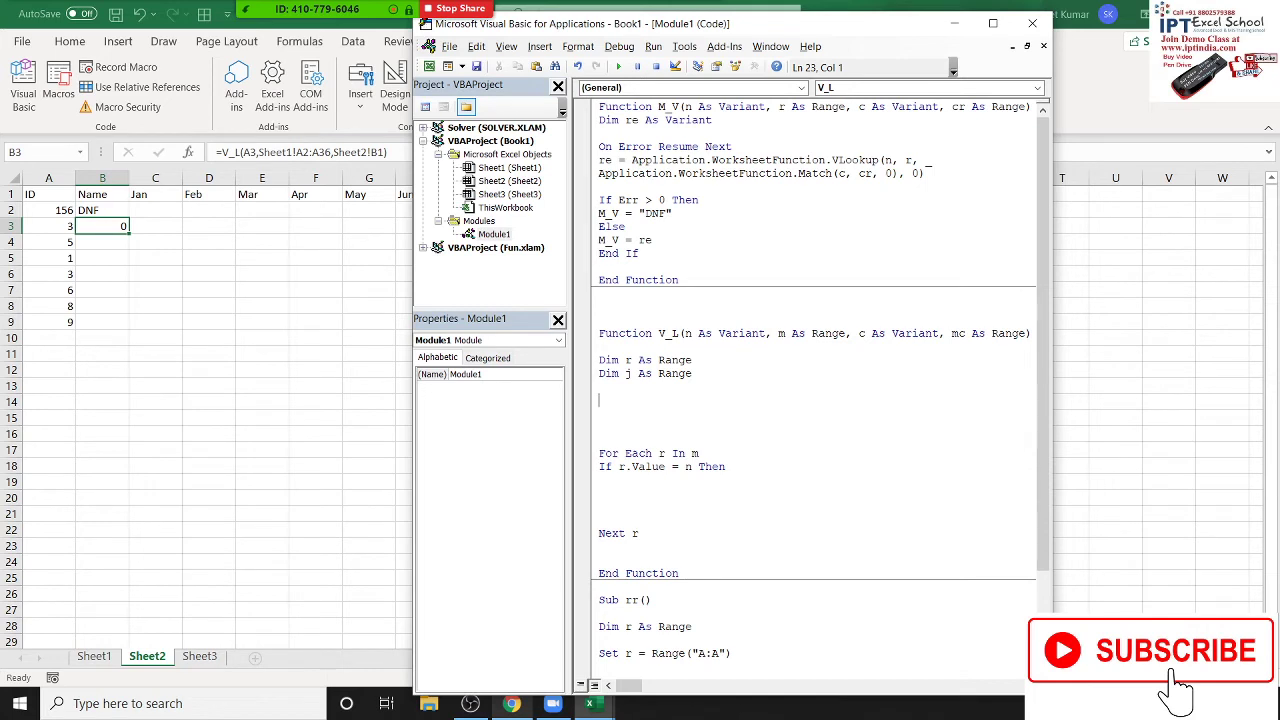
type("for ")
type("each j ")
type("in mc")
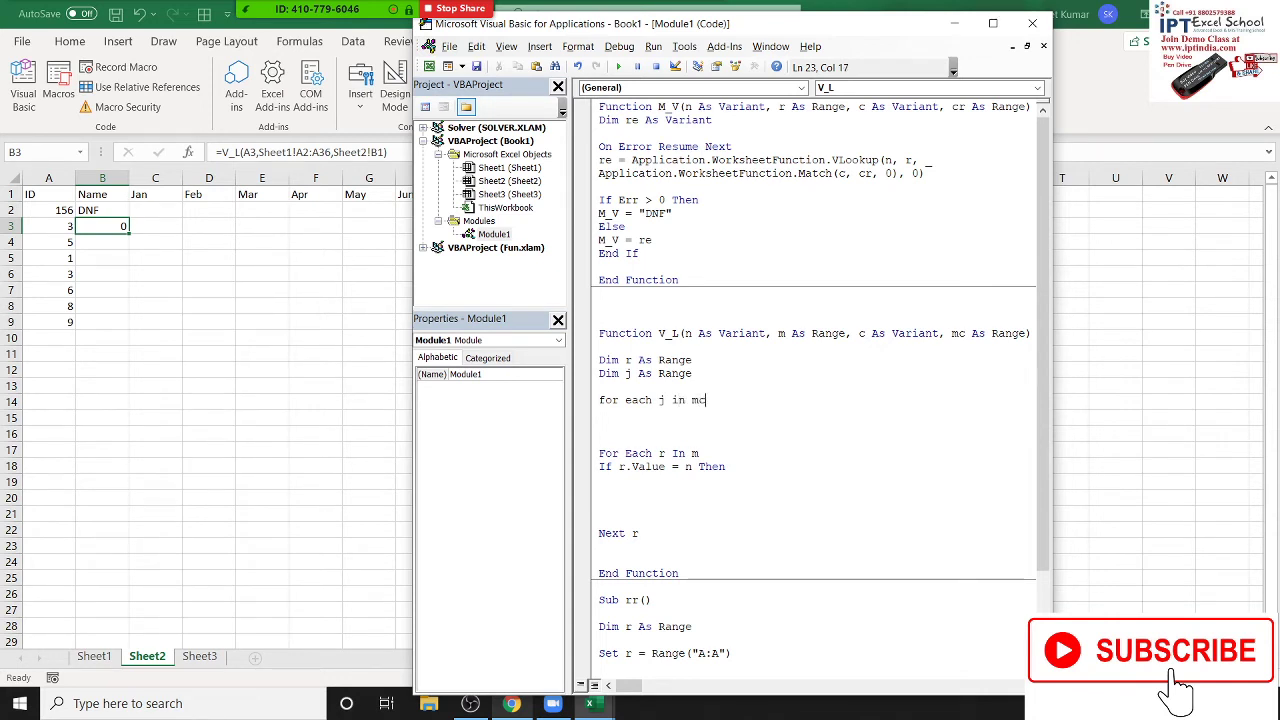
key("Return")
Inside the j loop, add If j.Value = c Then cn = j, End If, and Next j
type("if")
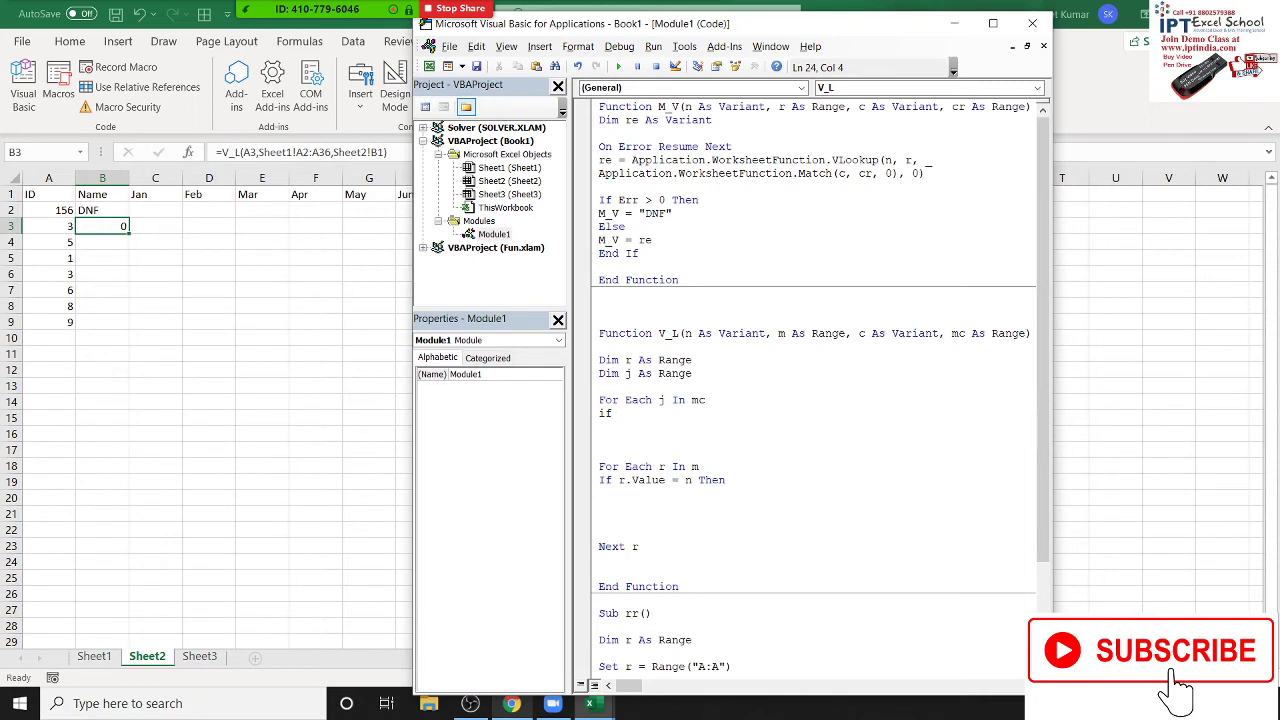
type("j")
type(".v")
key("Tab")
type("=")
type("c then")
key("Return")
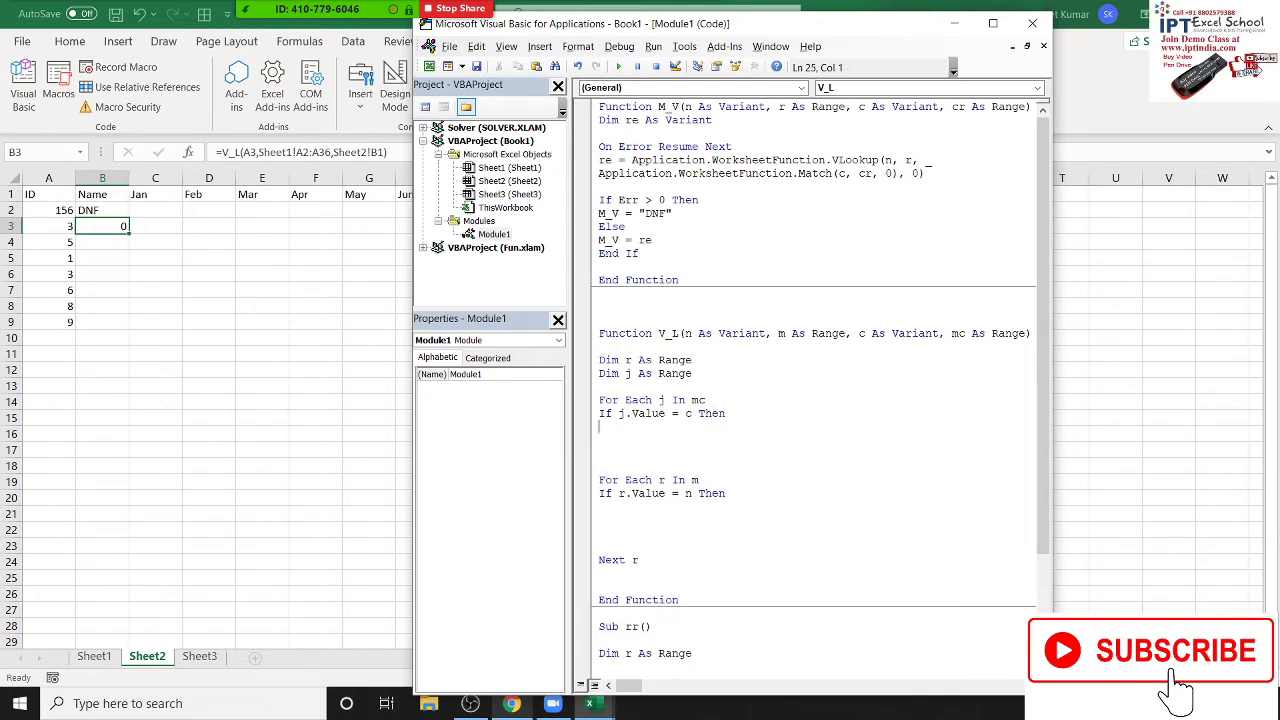
type("c")
key("BackSpace")
type("cn")
type("=")
type("j")
type("e")
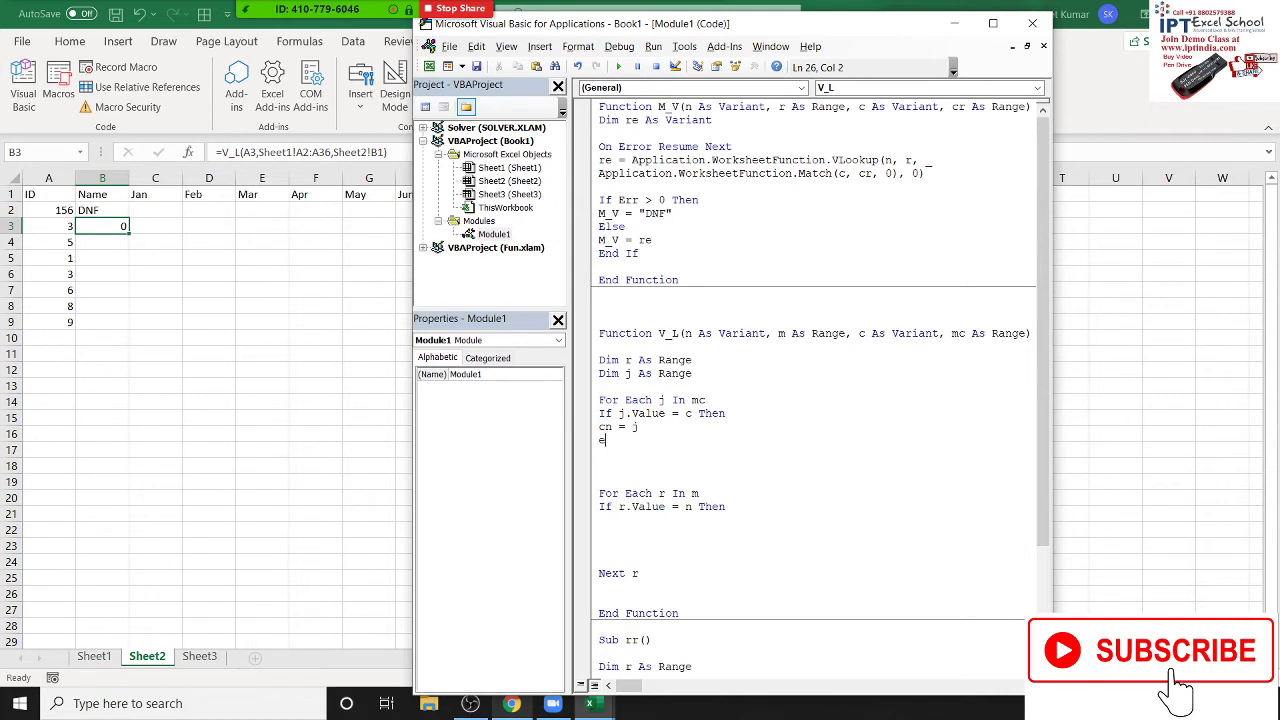
type("nd if")
key("Return")
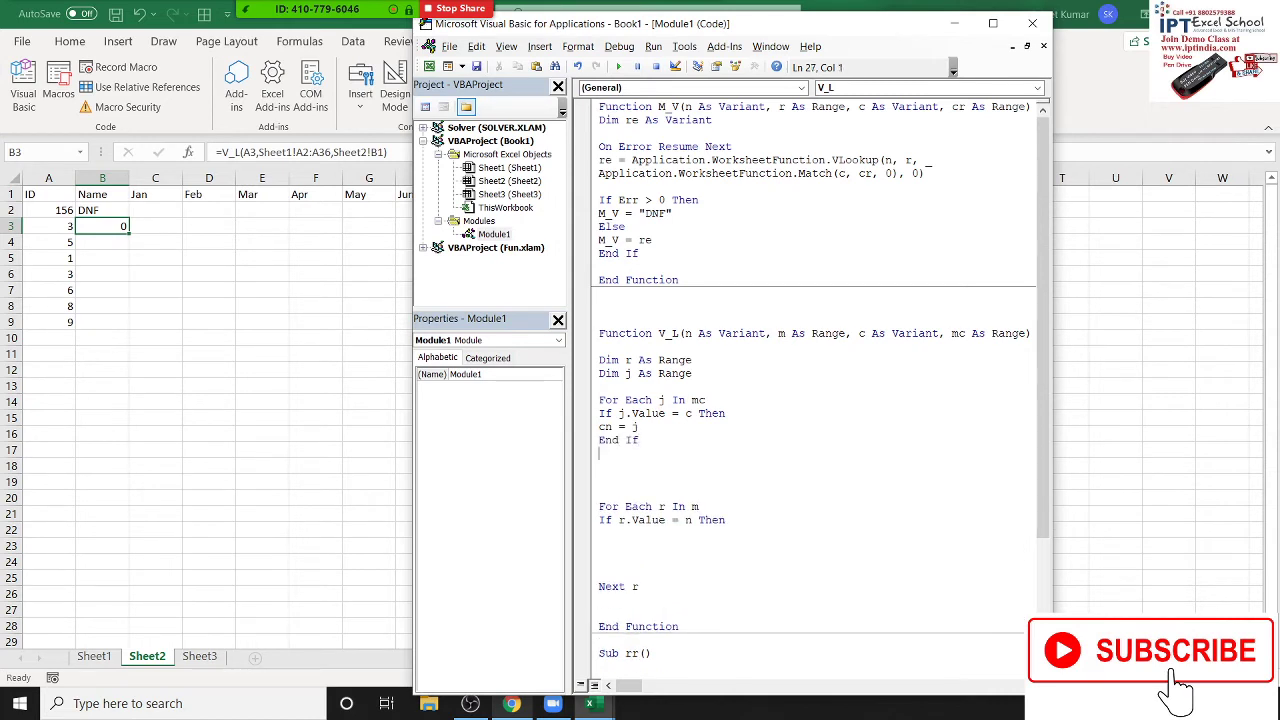
type("next")
type("j")
Under If r.Value = n Then, add V_L=r.Offset(0,cn-1).Value and remove blank lines before Next r
left_click(627, 537)
scroll(637, 540, "down", 1)
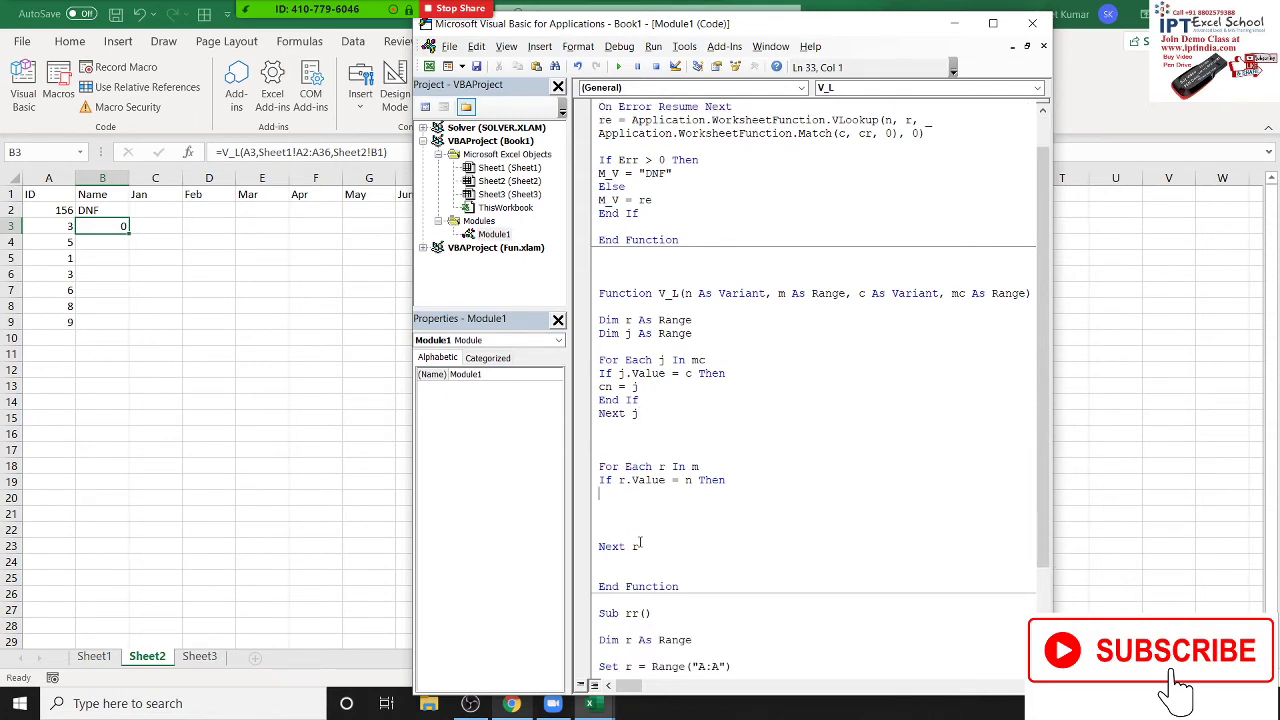
type("V")
key("Return")
type("_L")
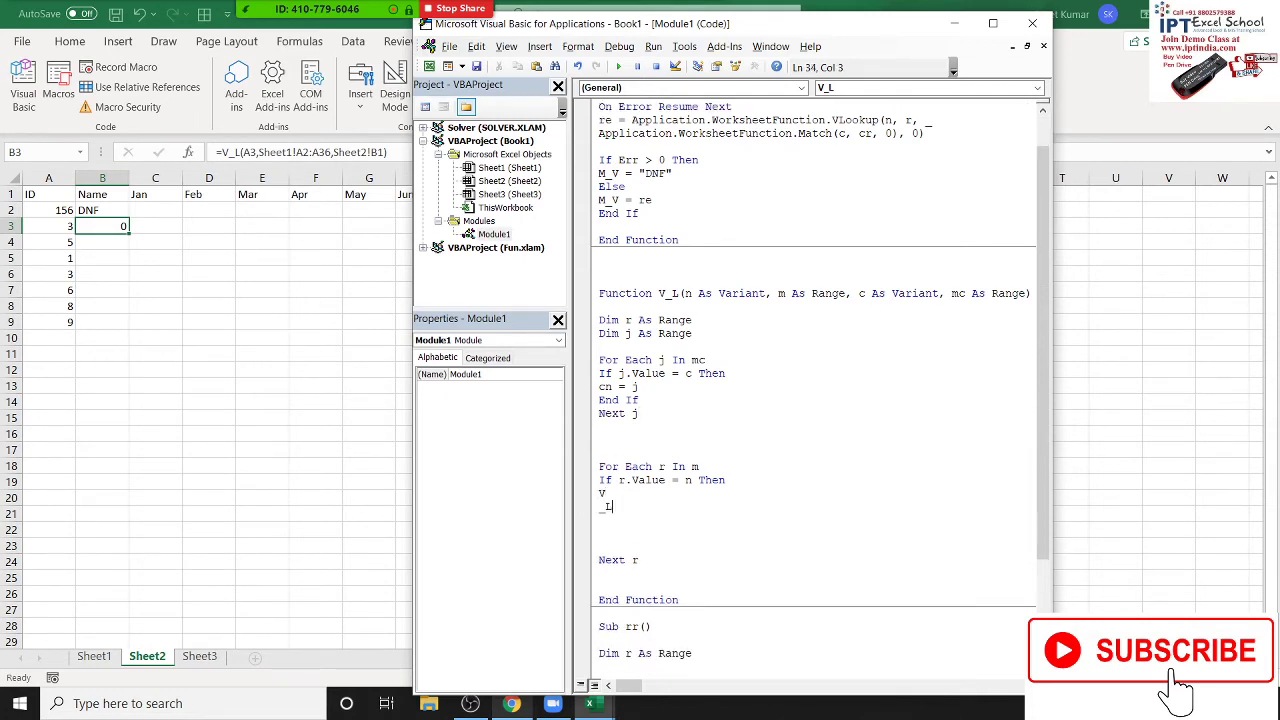
key("BackSpace")
key("BackSpace")
key("BackSpace")
type("L")
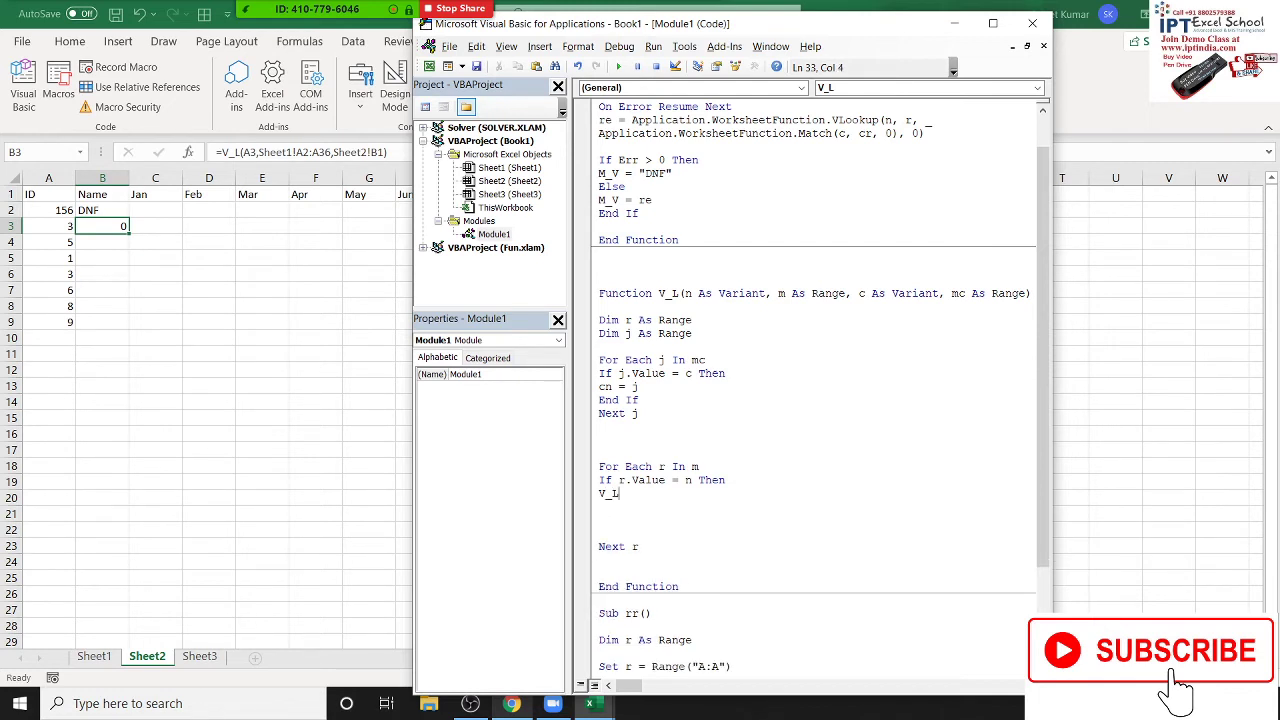
type("=")
type("r")
type(".Offset")
type("(0")
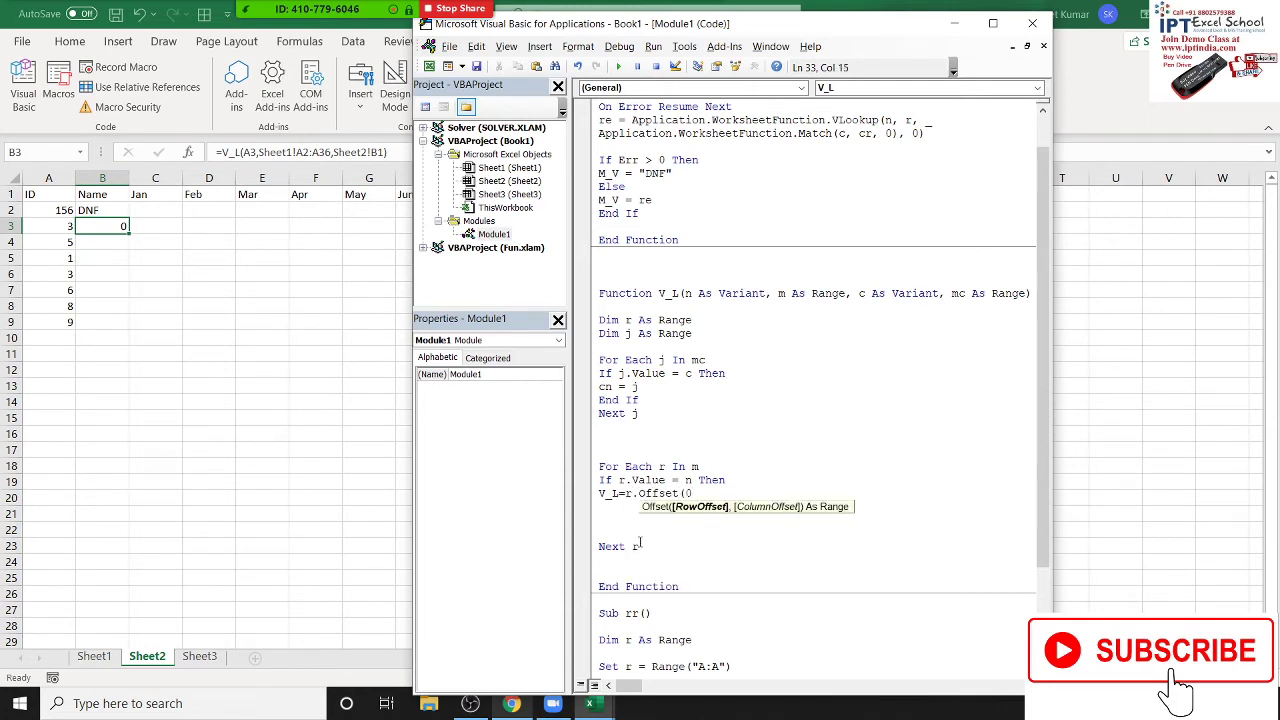
type(",")
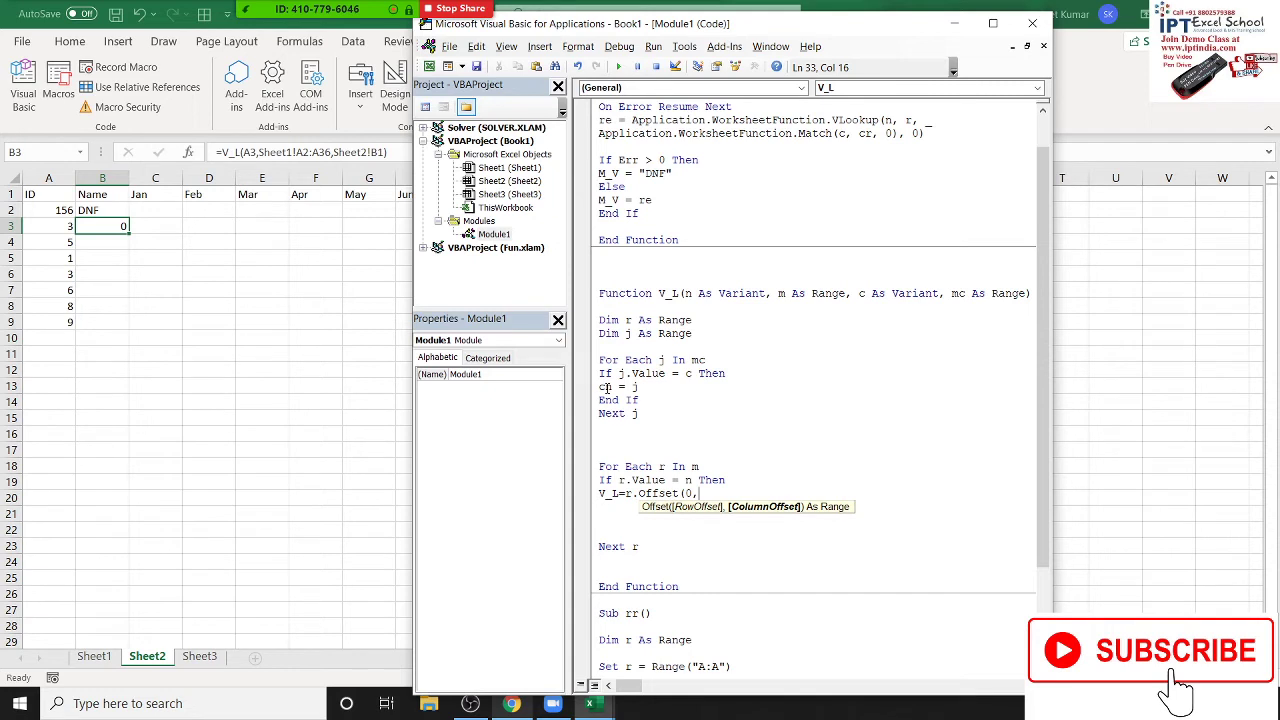
type("cn-")
type("1)")
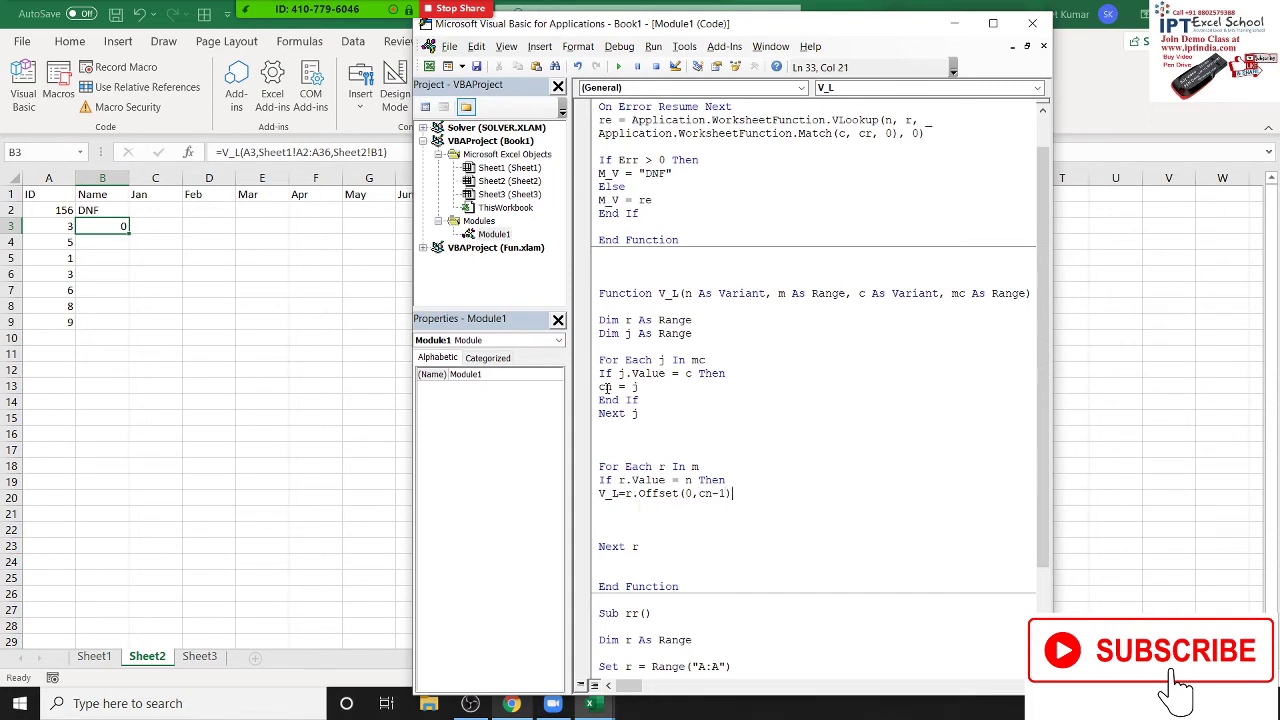
type(".Value")
left_click(623, 520)
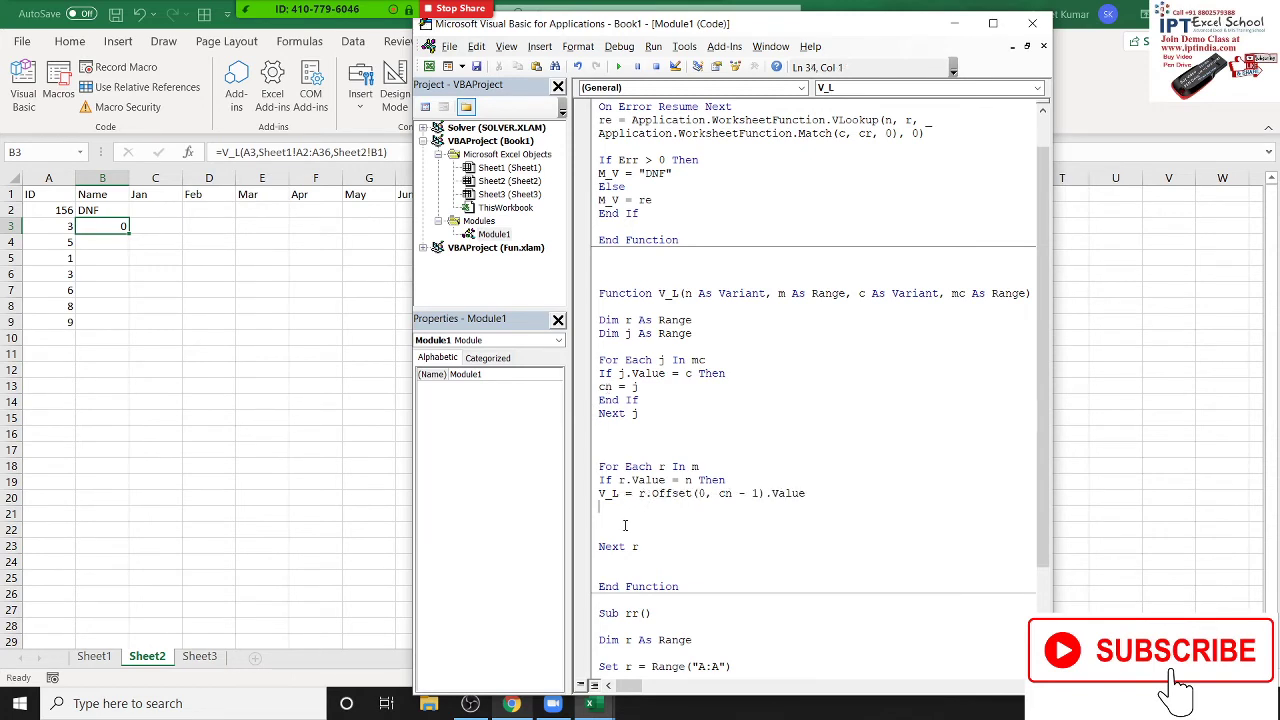
key("Delete")
key("Delete")
key("Delete")
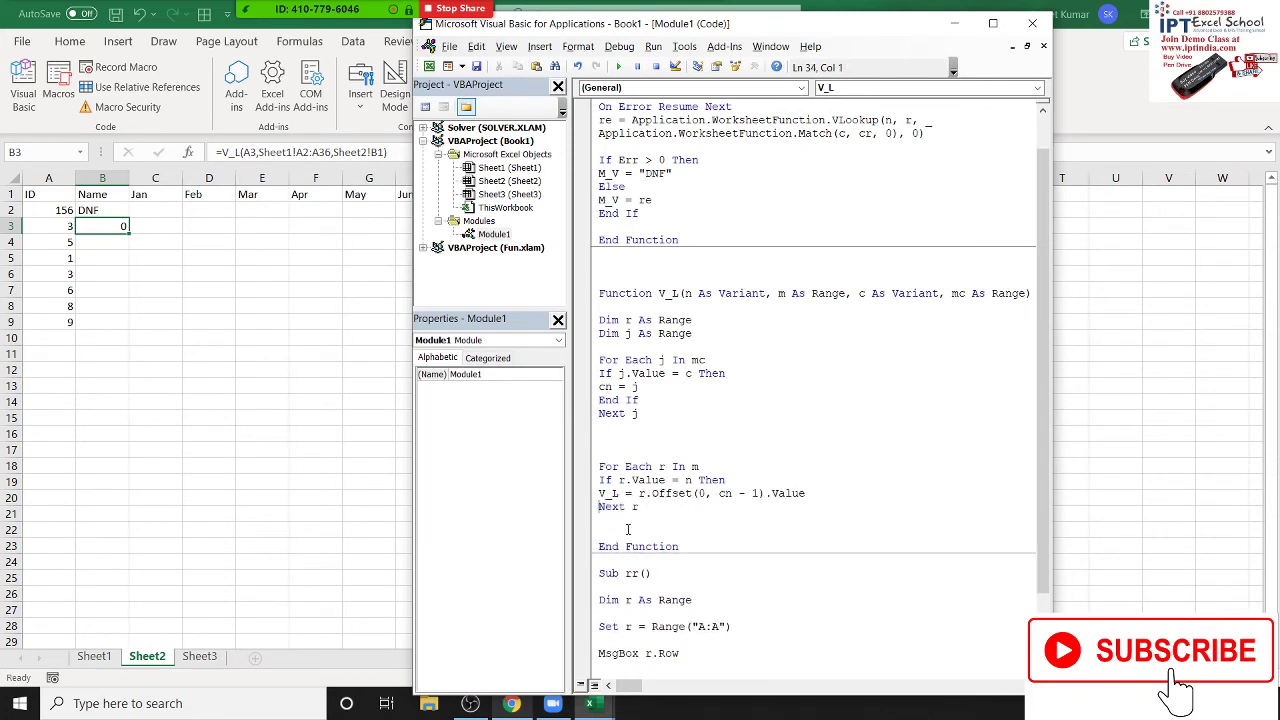
left_click(662, 403)
Add Sheet1!A1:K1 as a fourth argument to B3's V_L formula and commit it
left_click(398, 157)
key("BackSpace")
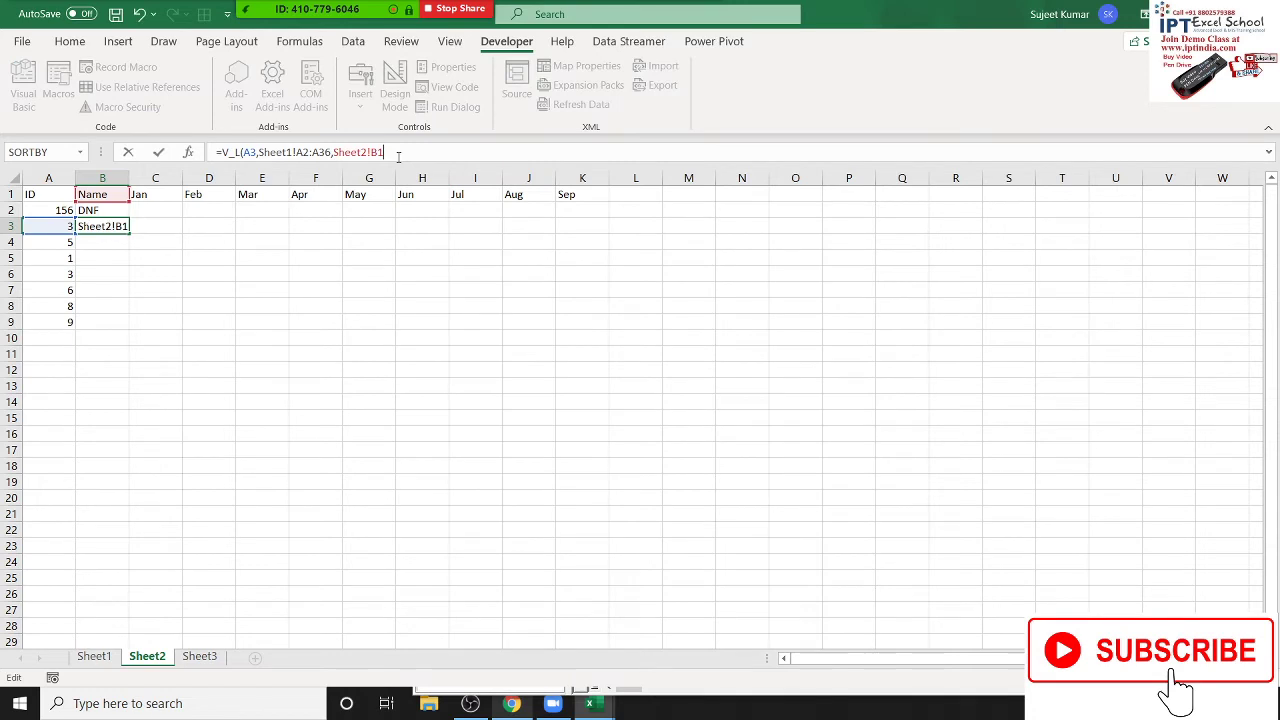
type(",")
left_click(94, 656)
scroll(58, 225, "up", 3)
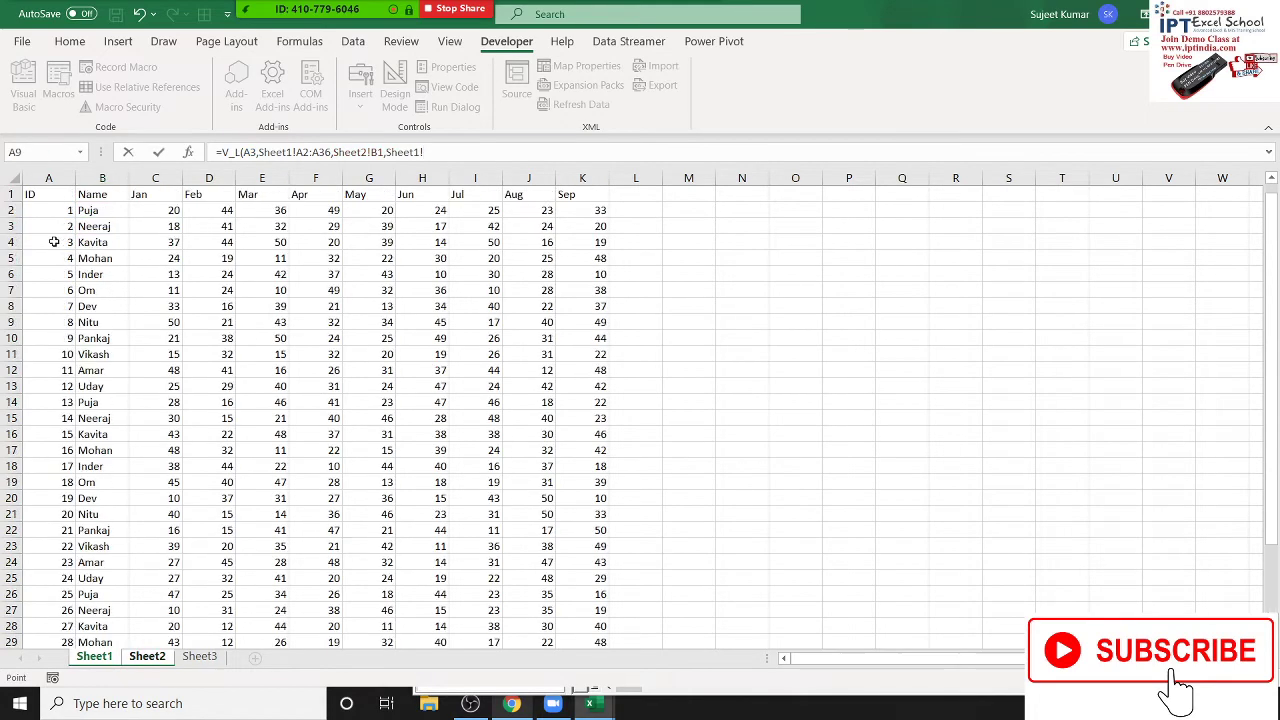
left_click(36, 194)
left_click_drag(87, 191, 594, 203)
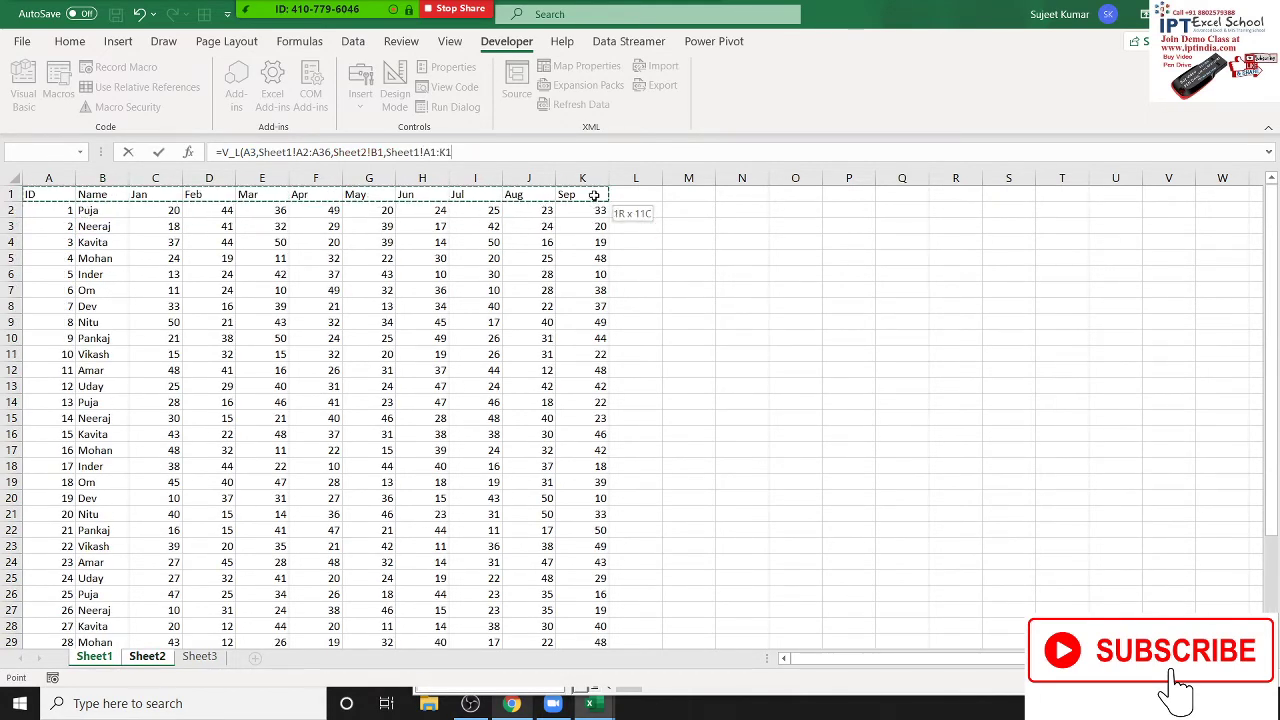
left_click_drag(594, 203, 594, 197)
type(")")
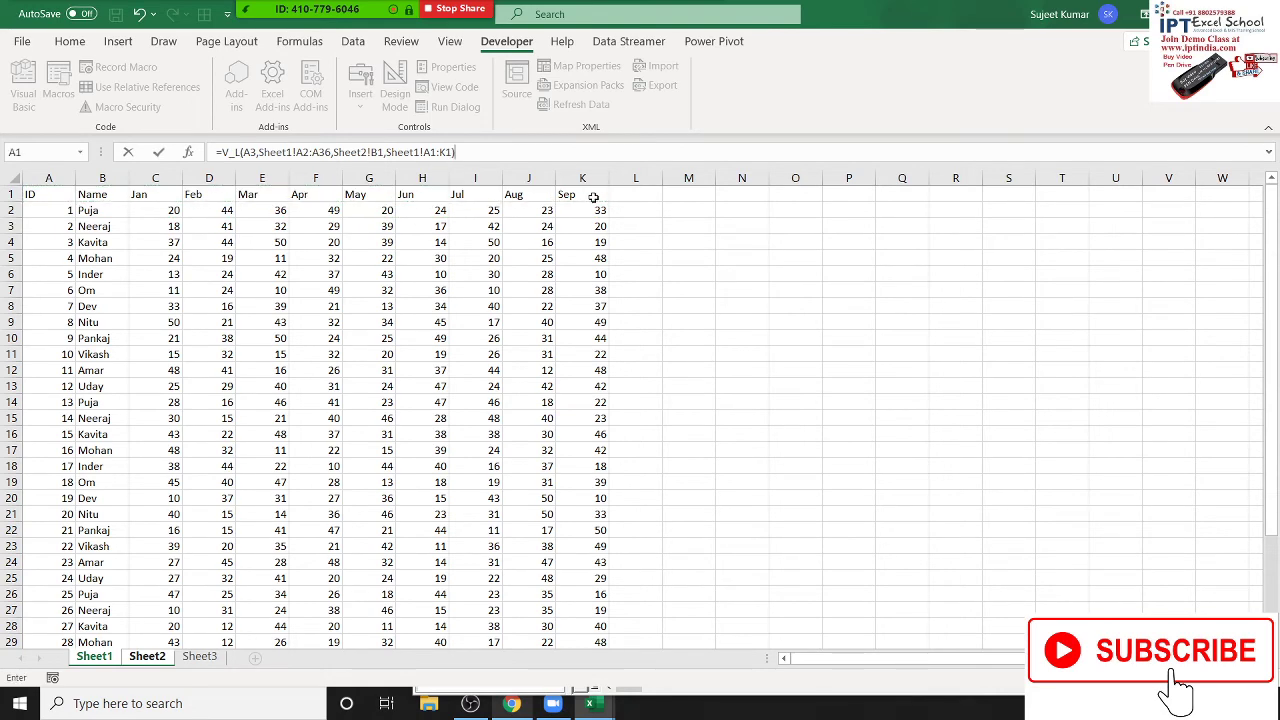
key("Return")
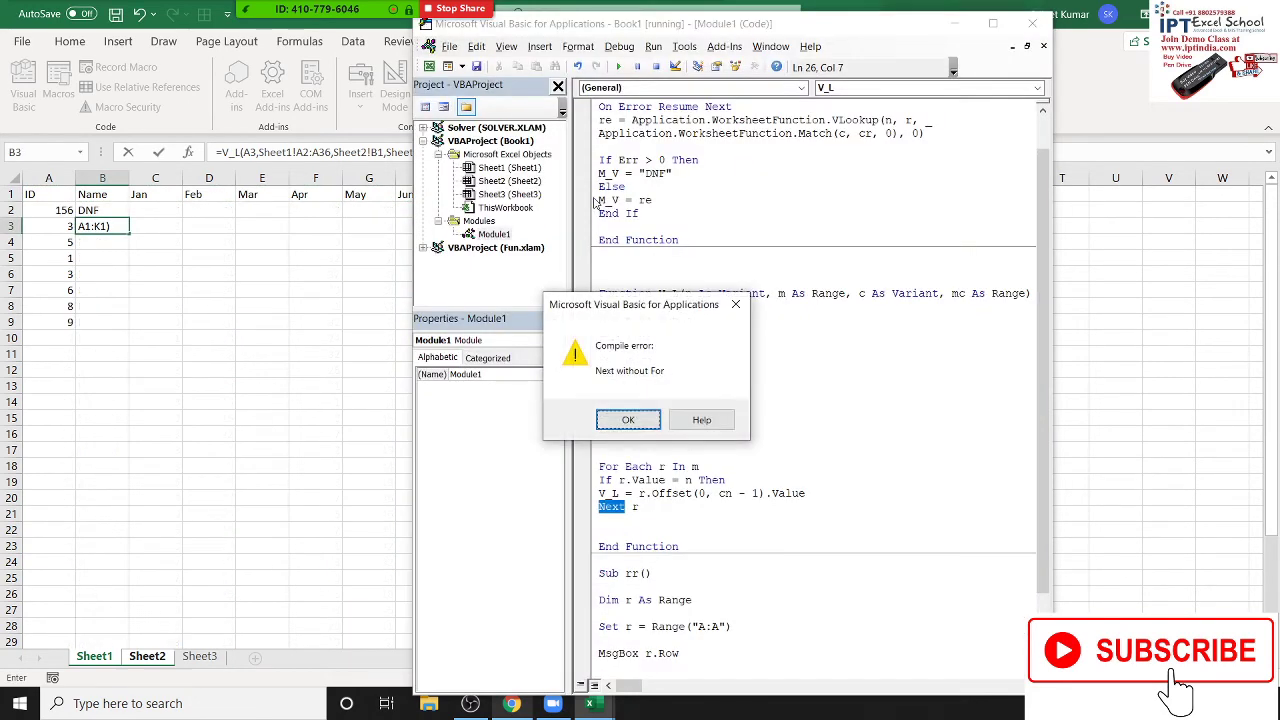
Dismiss the Next without For error, insert End If above Next r, and reset the code
left_click(627, 421)
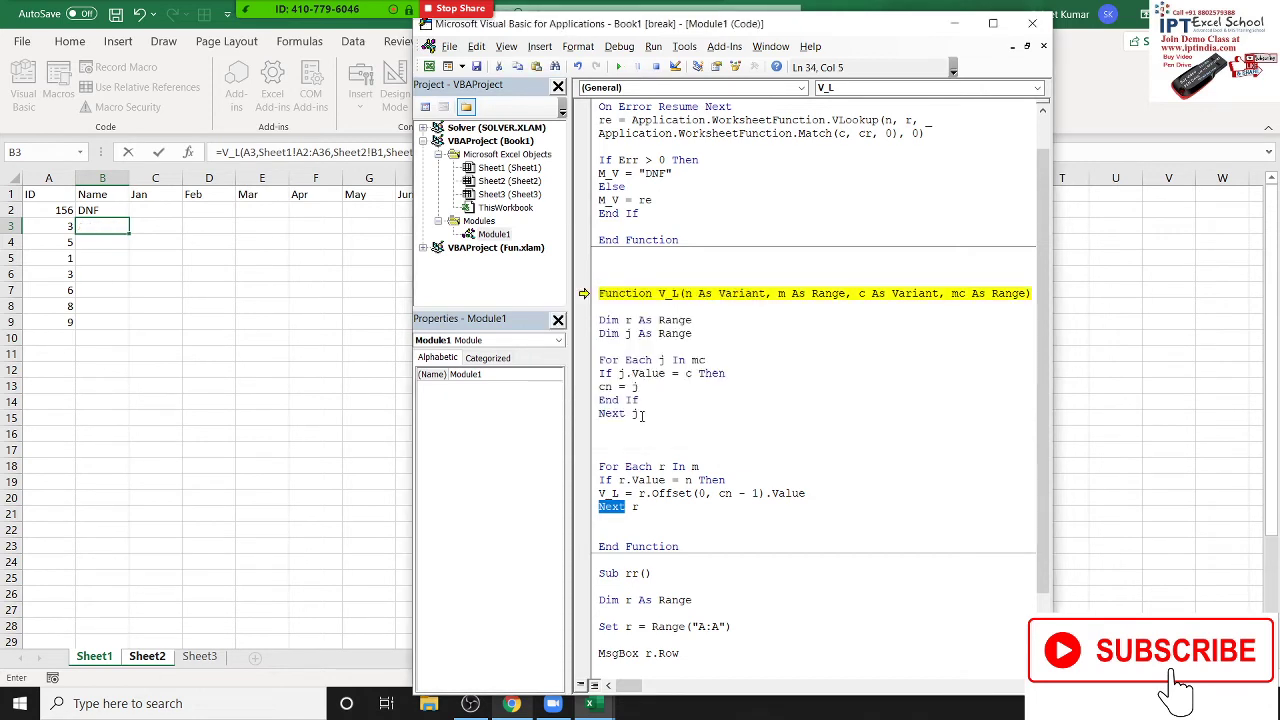
left_click(643, 415)
left_click(598, 506)
key("Return")
key("Up")
type("e")
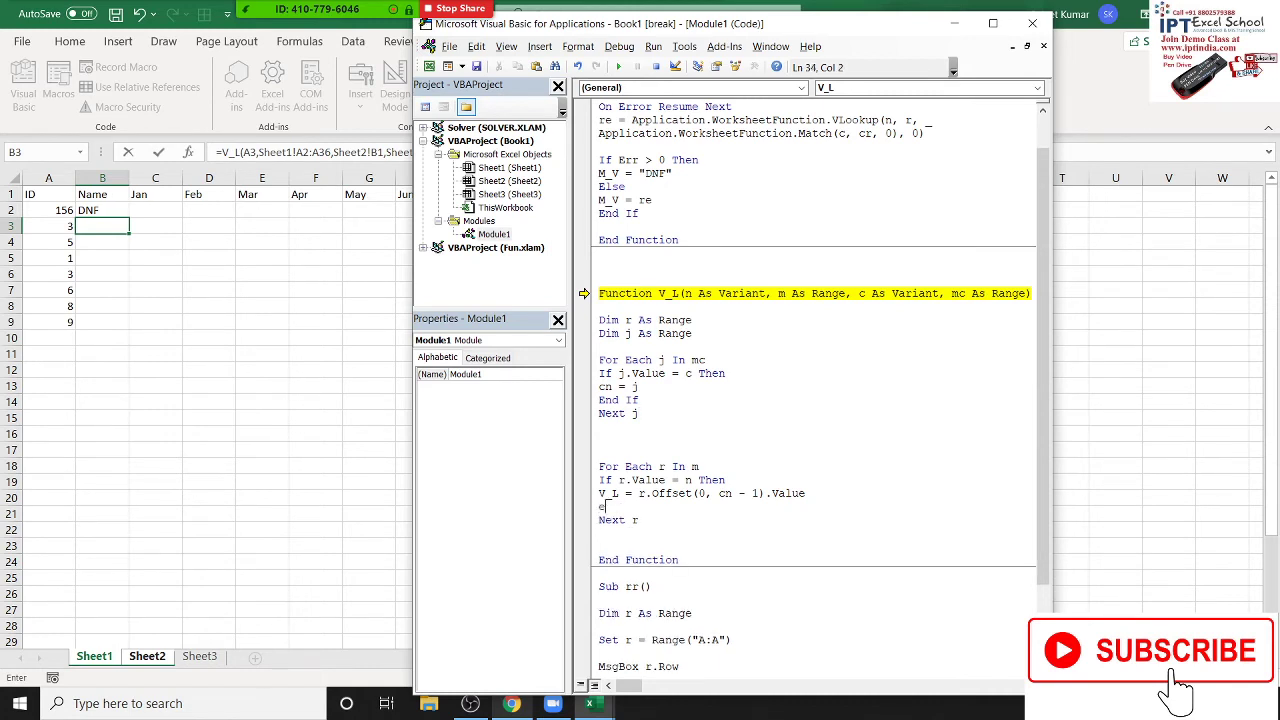
type("nd iu")
key("BackSpace")
type("f")
key("Down")
key("Down")
key("F5")
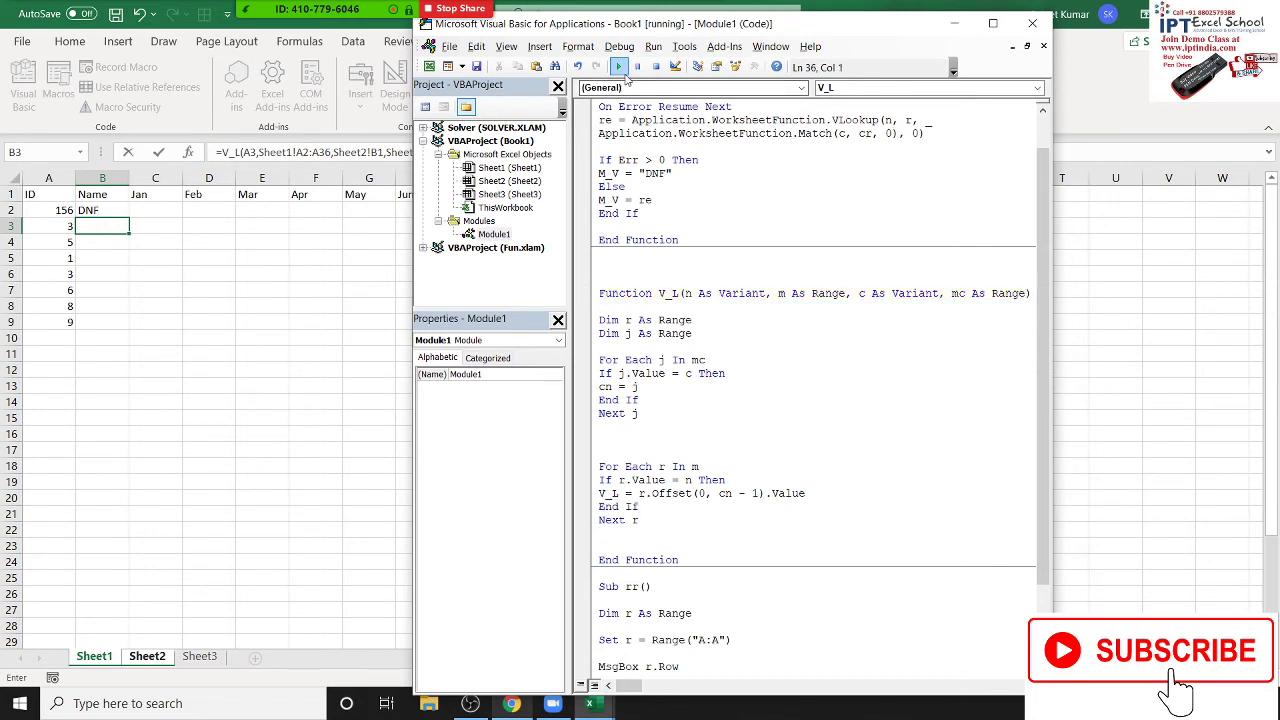
left_click(93, 227)
Recalculate B3's V_L formula, which still gives #VALUE!, then return to the VBA code
double_click(97, 228)
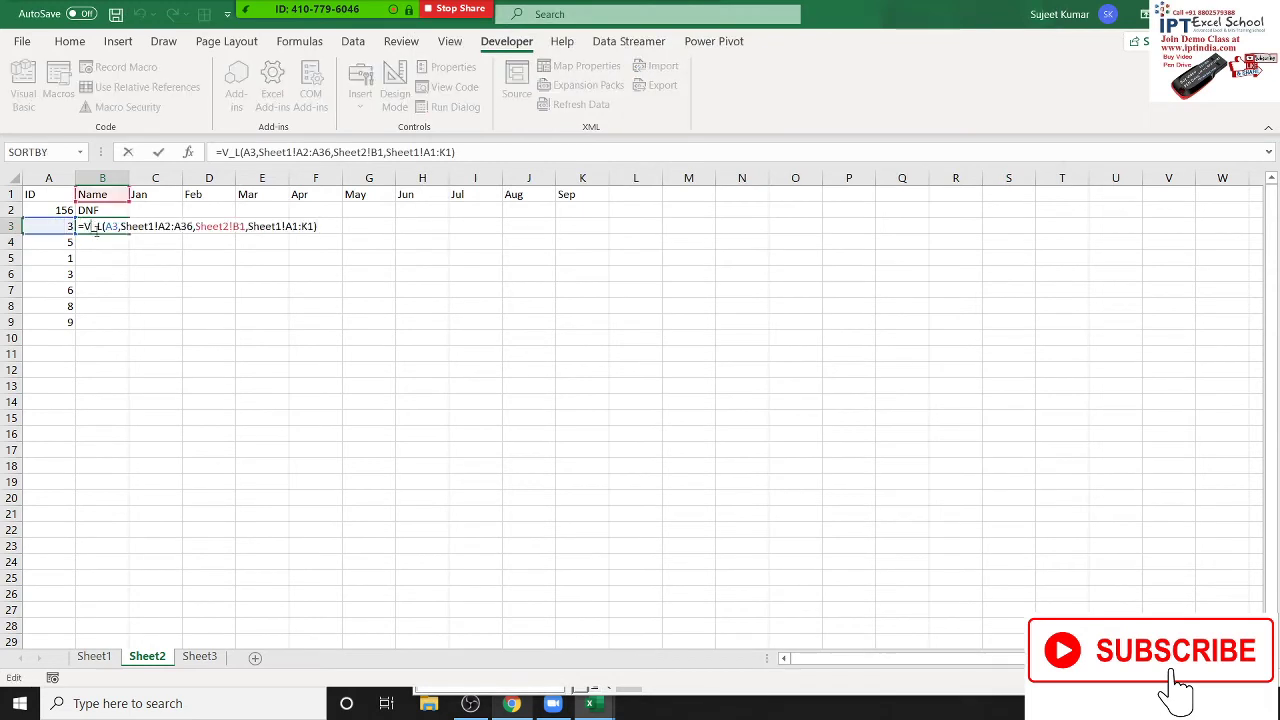
key("Return")
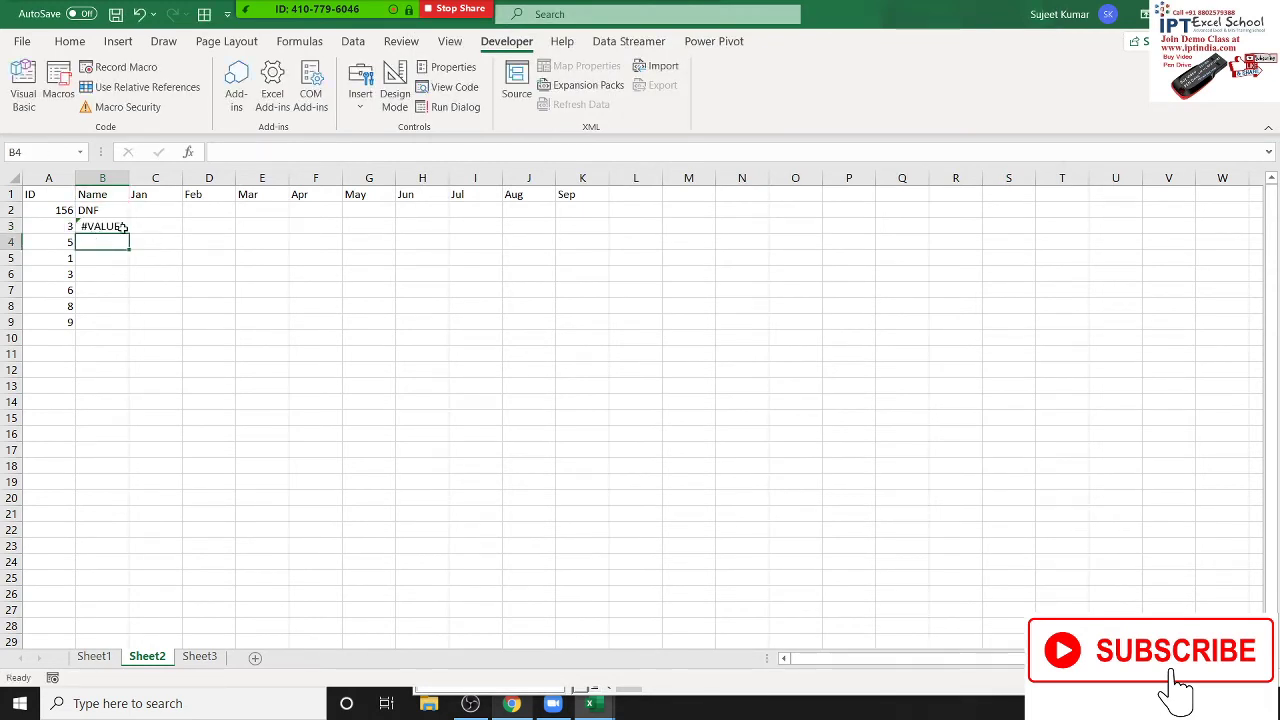
left_click(115, 227)
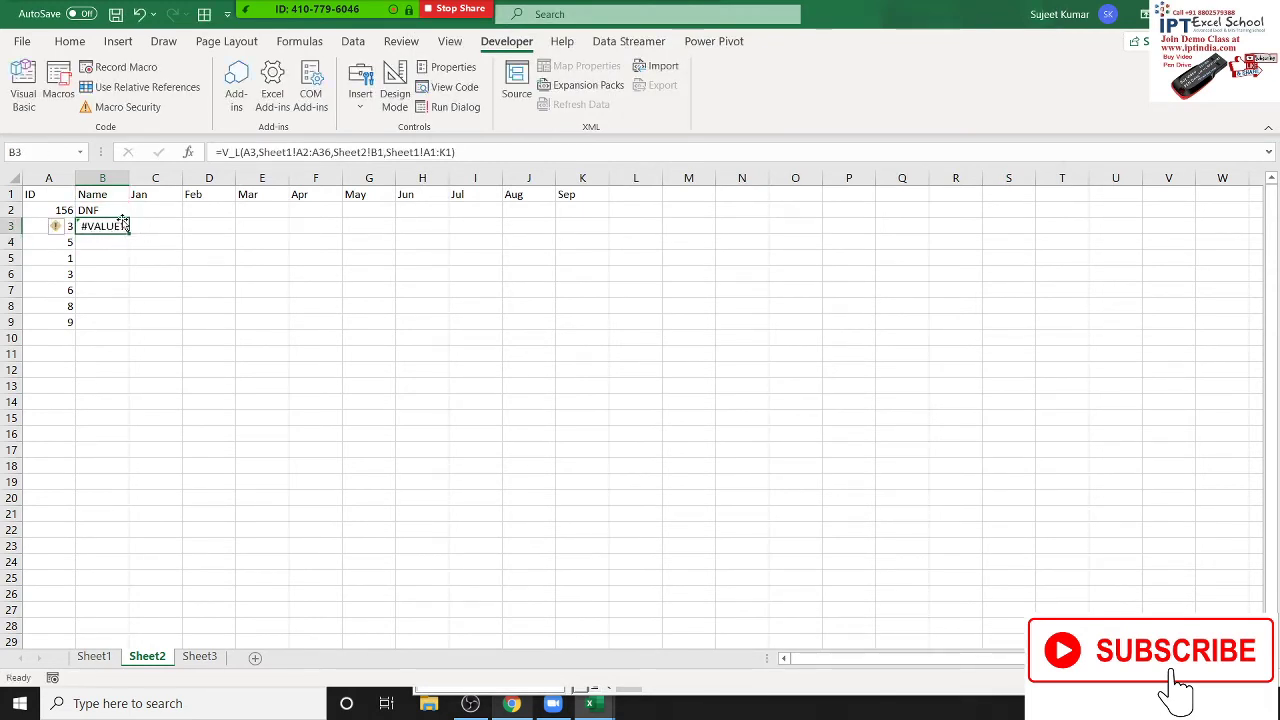
left_click_drag(120, 222, 114, 226)
double_click(112, 227)
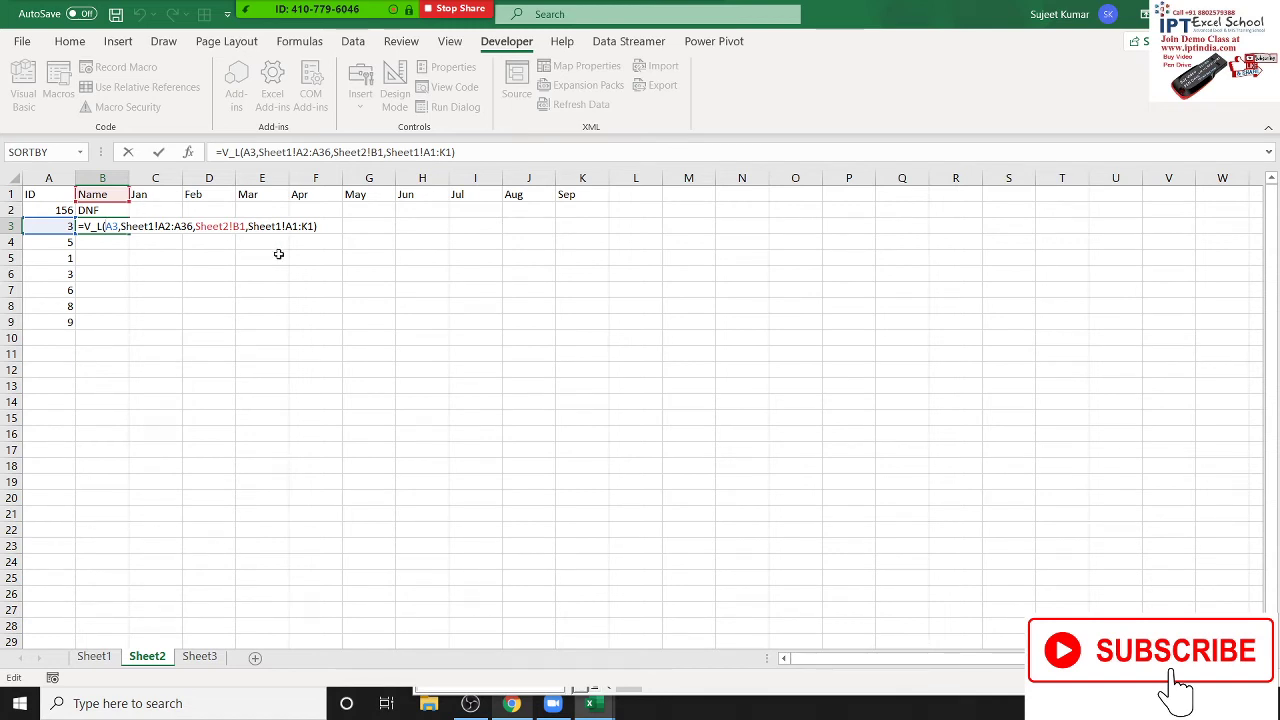
key("Escape")
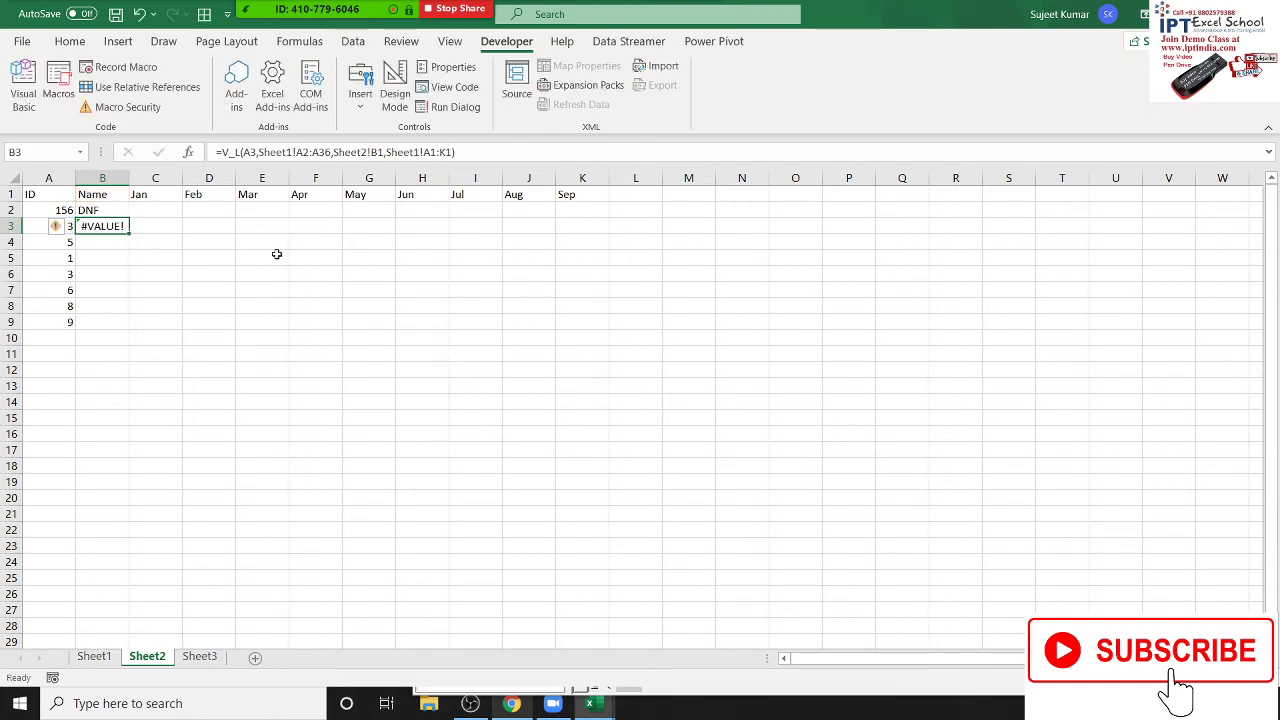
key("alt+F11")
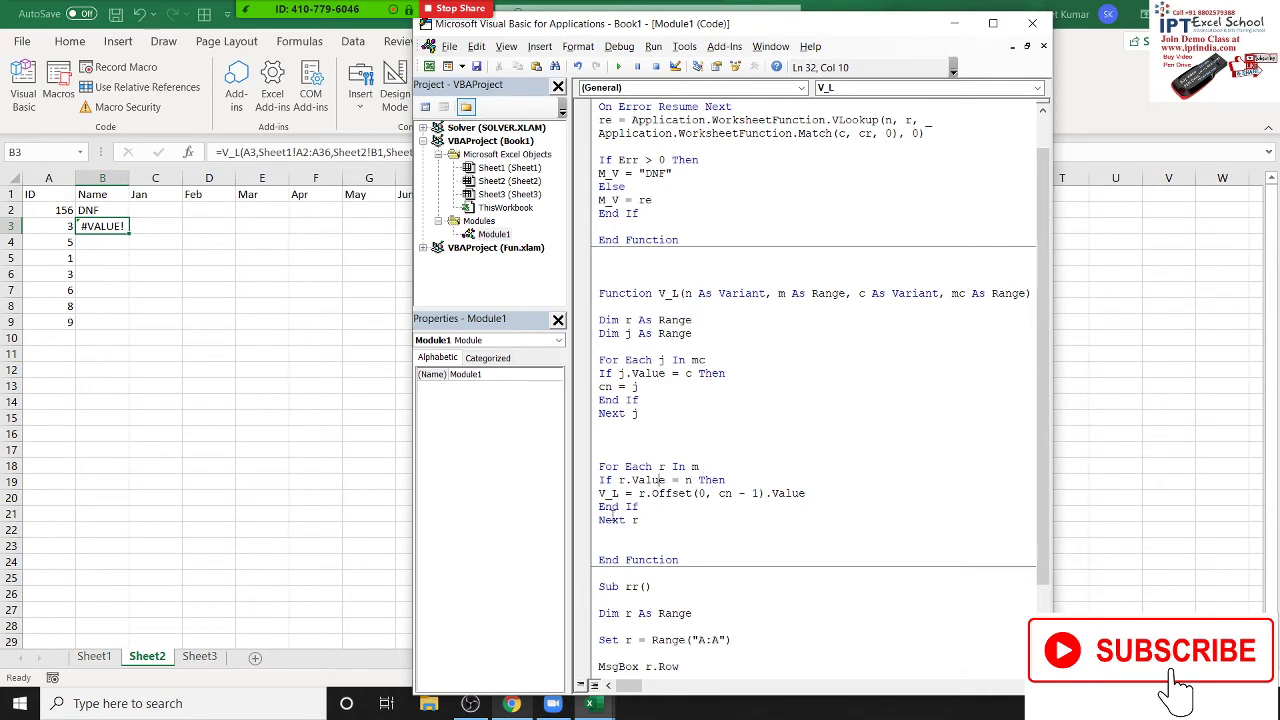
Insert an Exit Function line directly after the V_L = r.Offset(0, cn - 1).Value assignment
left_click_drag(639, 493, 766, 493)
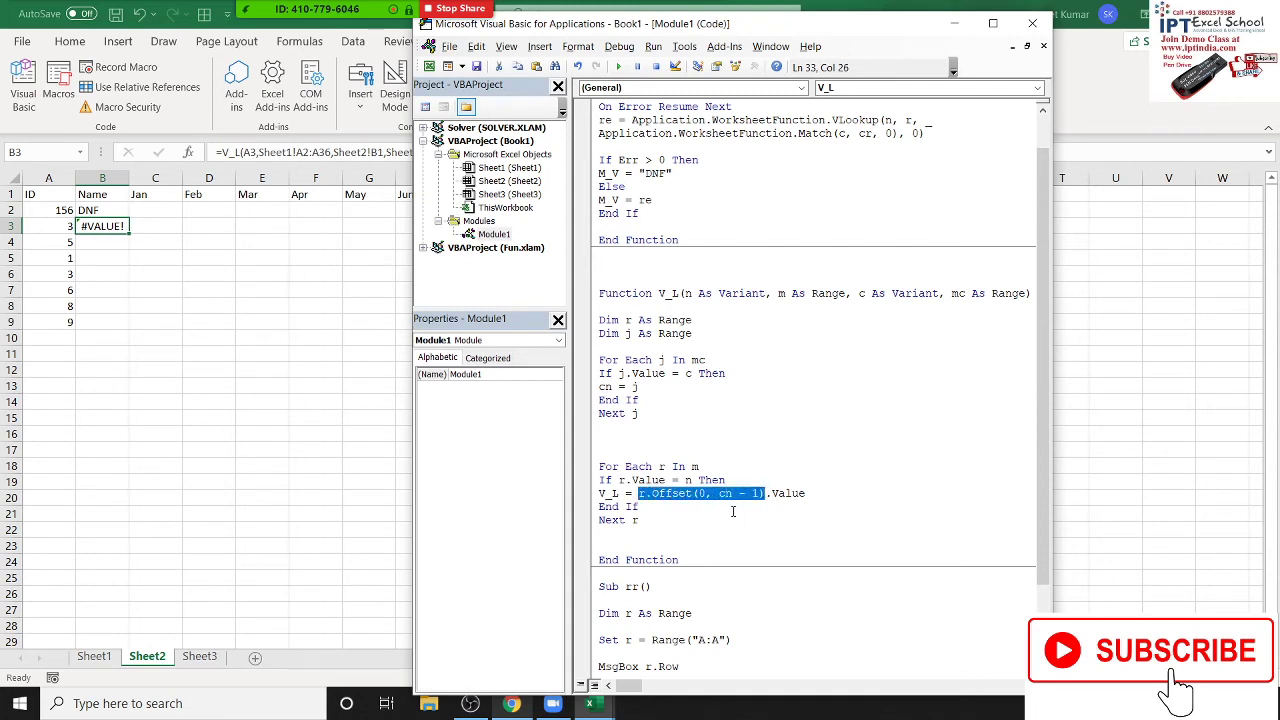
left_click(601, 495)
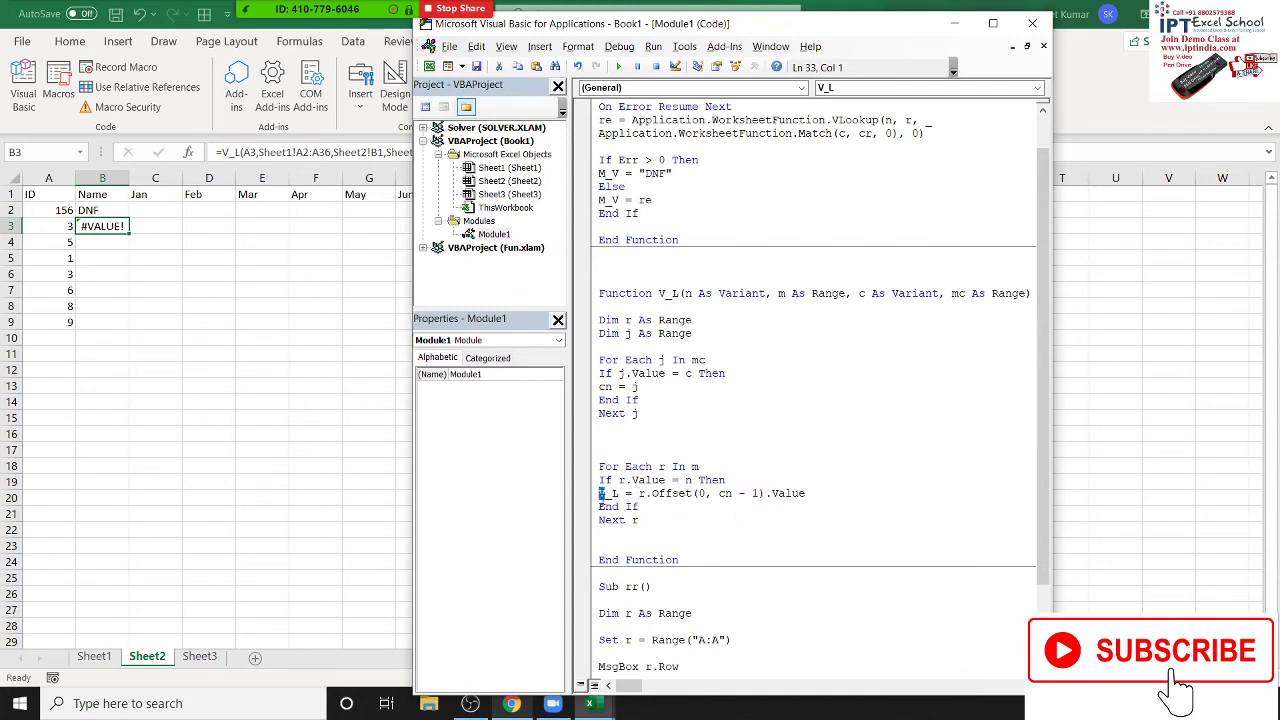
key("End")
key("Return")
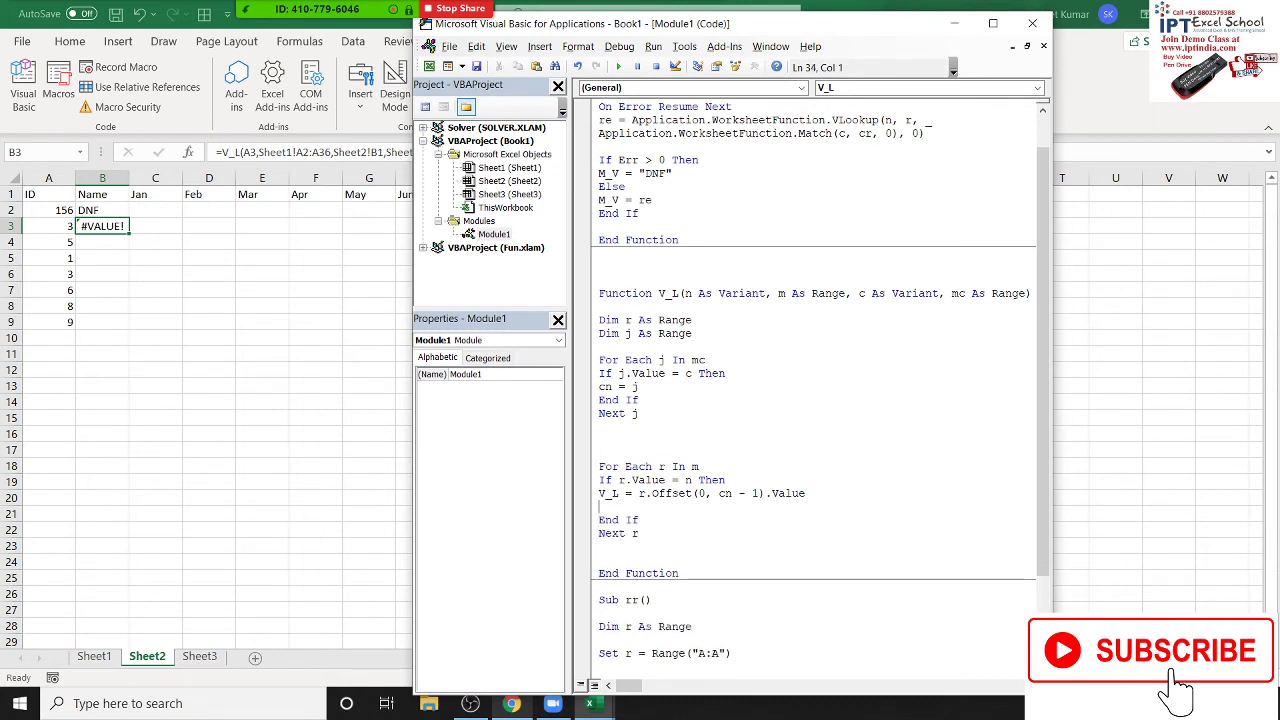
type("exit ")
type("func")
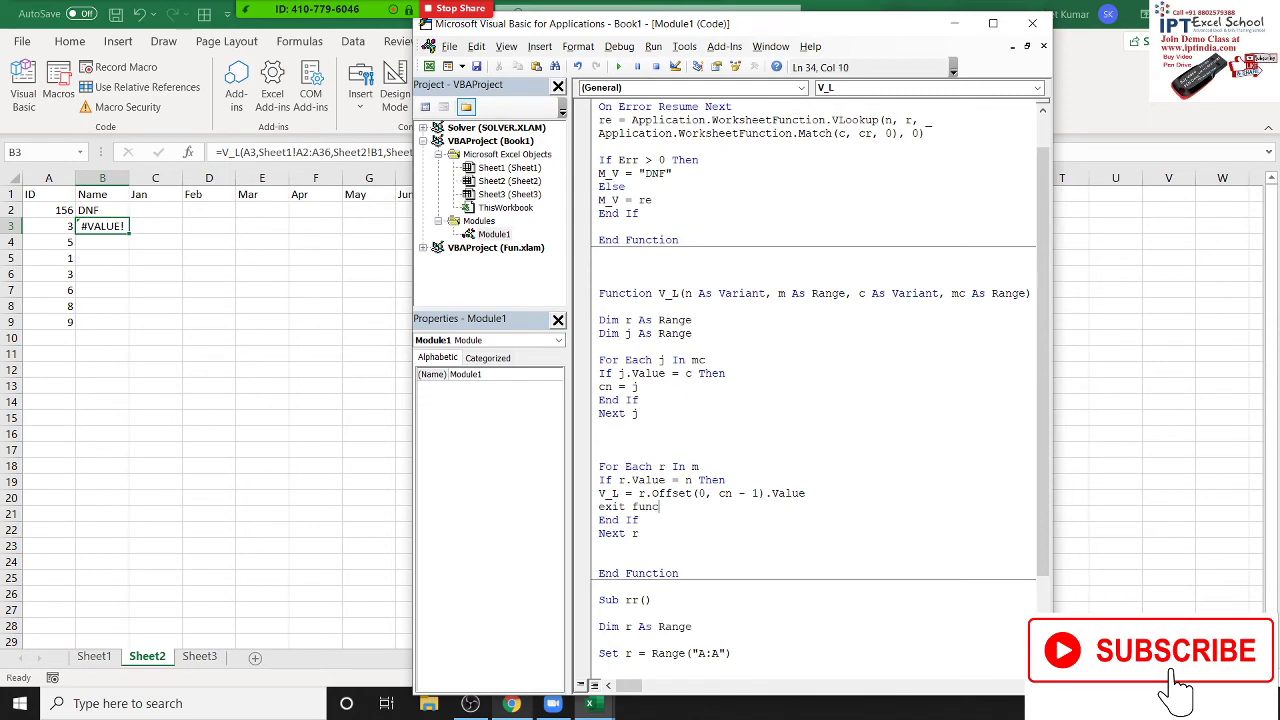
type("tion")
key("Down")
Re-enter B3's formula in Excel to retest V_L after adding Exit Function
left_click(117, 227)
double_click(117, 227)
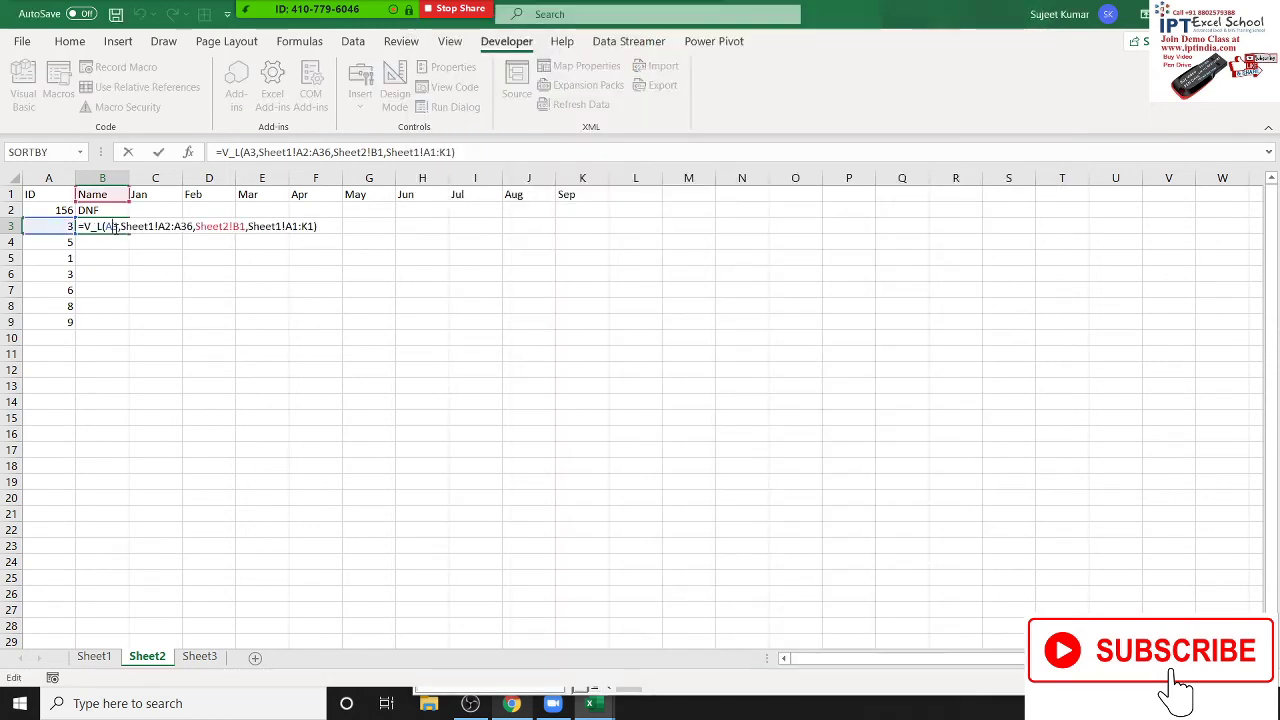
key("Return")
left_click(117, 227)
key("alt+F11")
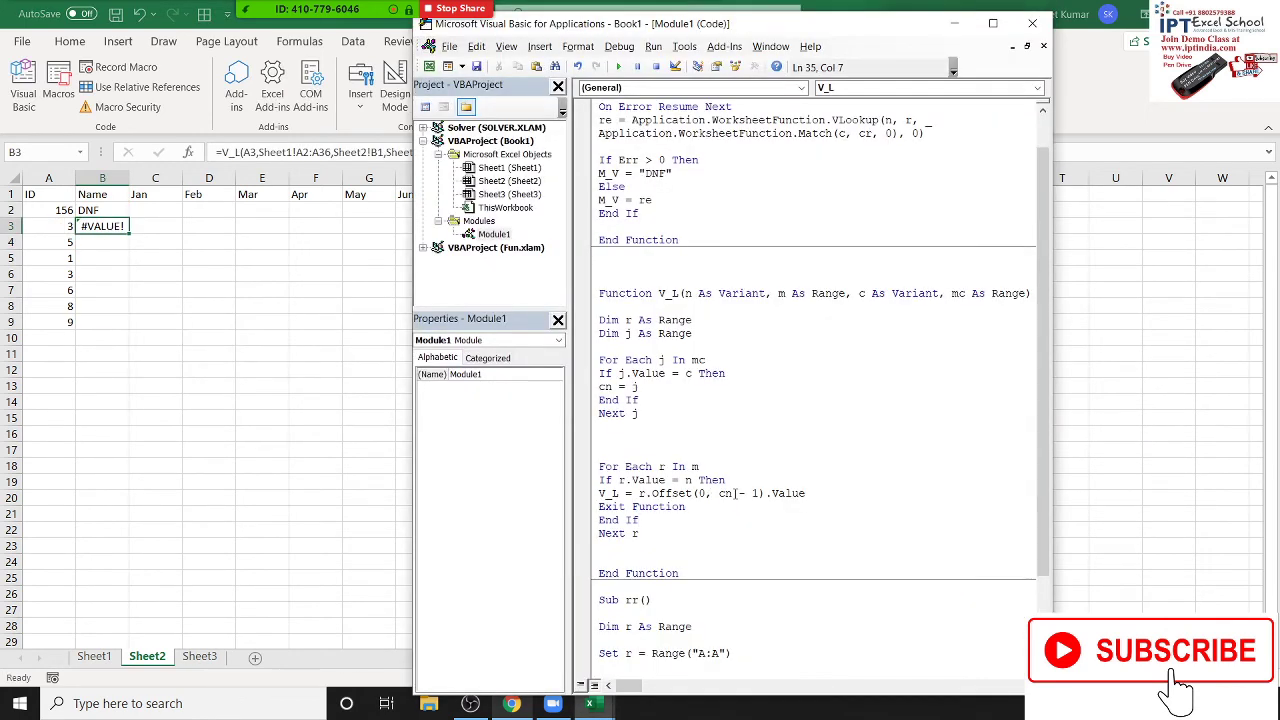
Remove the - 1 from r.Offset(0, cn - 1) and recalculate B3 again
left_click_drag(735, 493, 761, 493)
key("Delete")
left_click(752, 508)
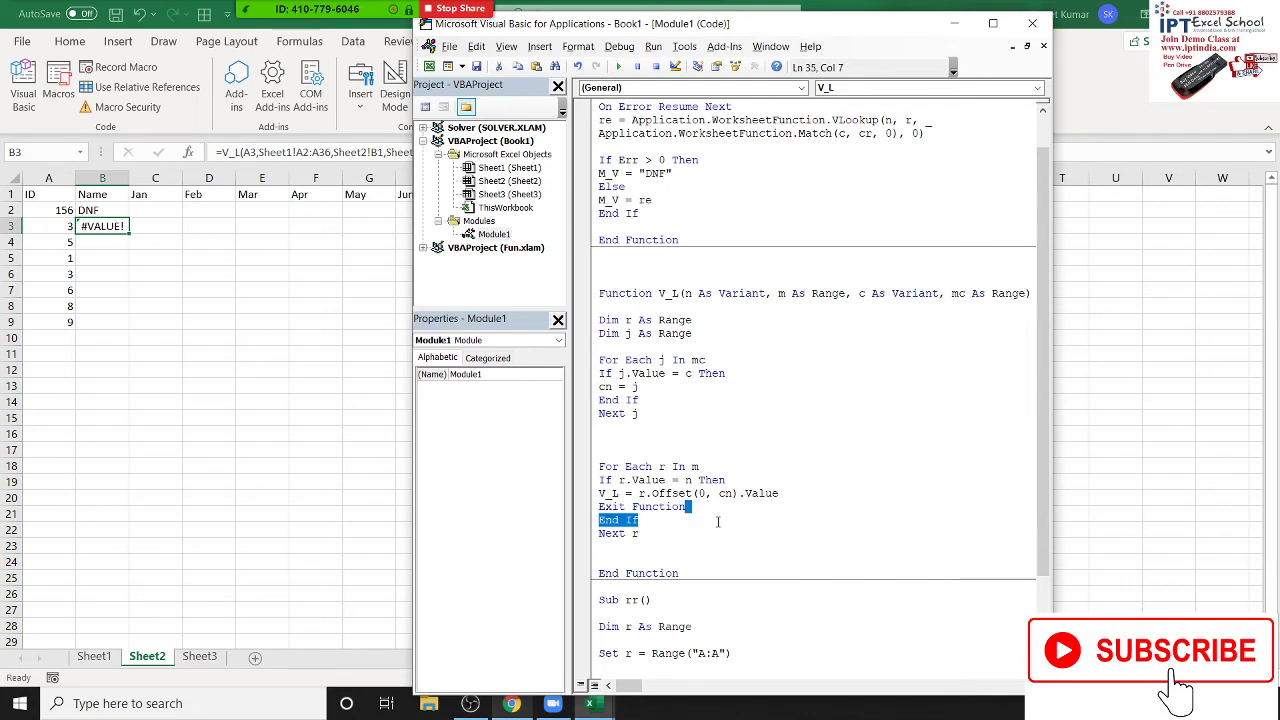
left_click(102, 226)
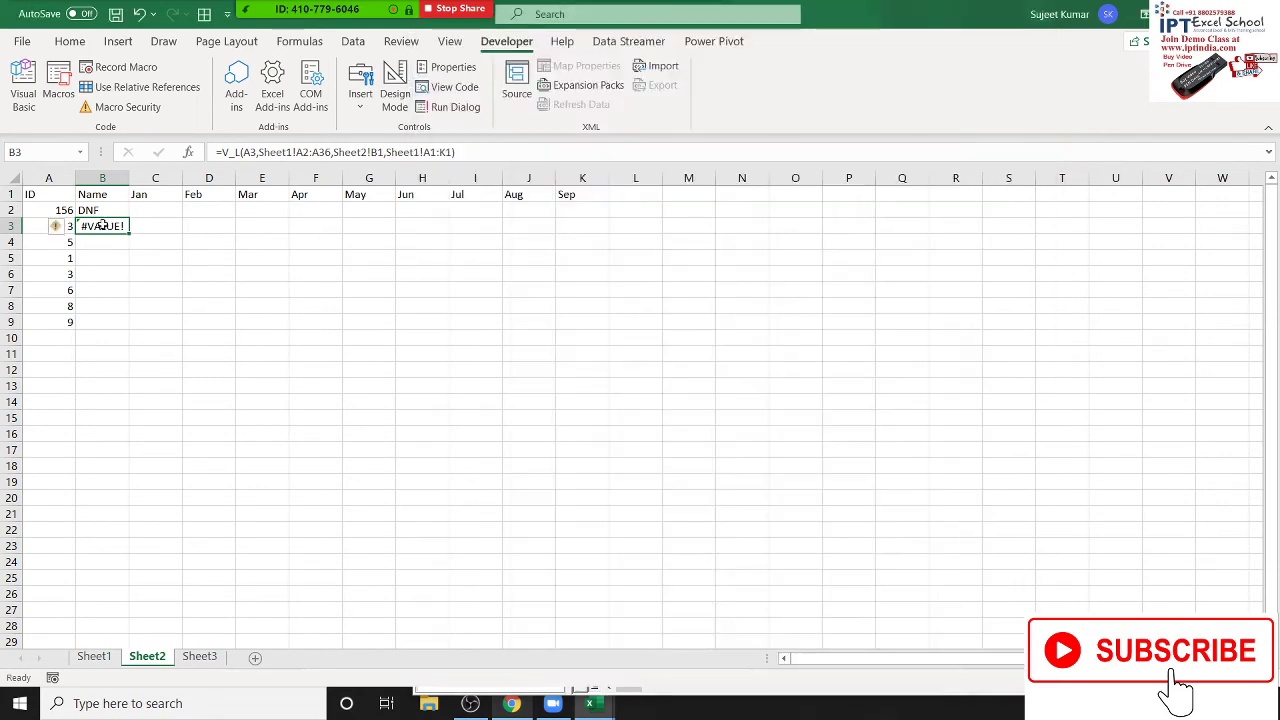
double_click(102, 226)
key("Return")
left_click(102, 226)
key("alt+F11")
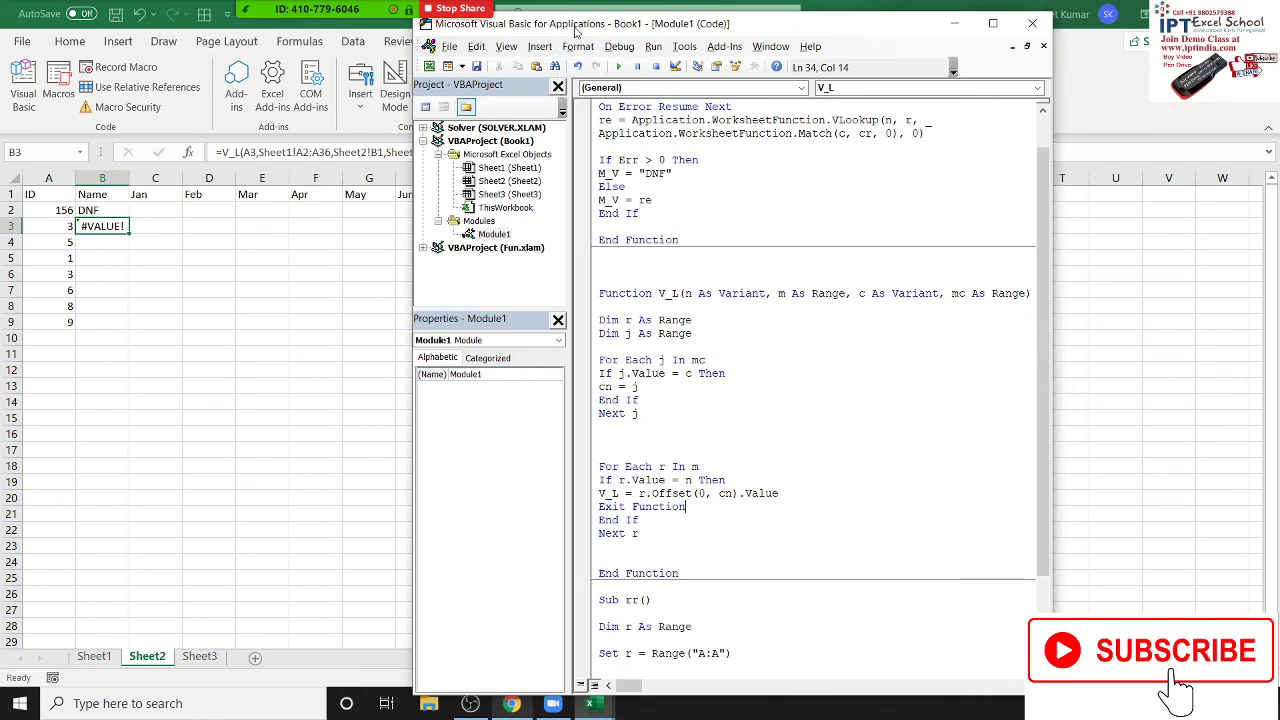
left_click_drag(577, 32, 637, 31)
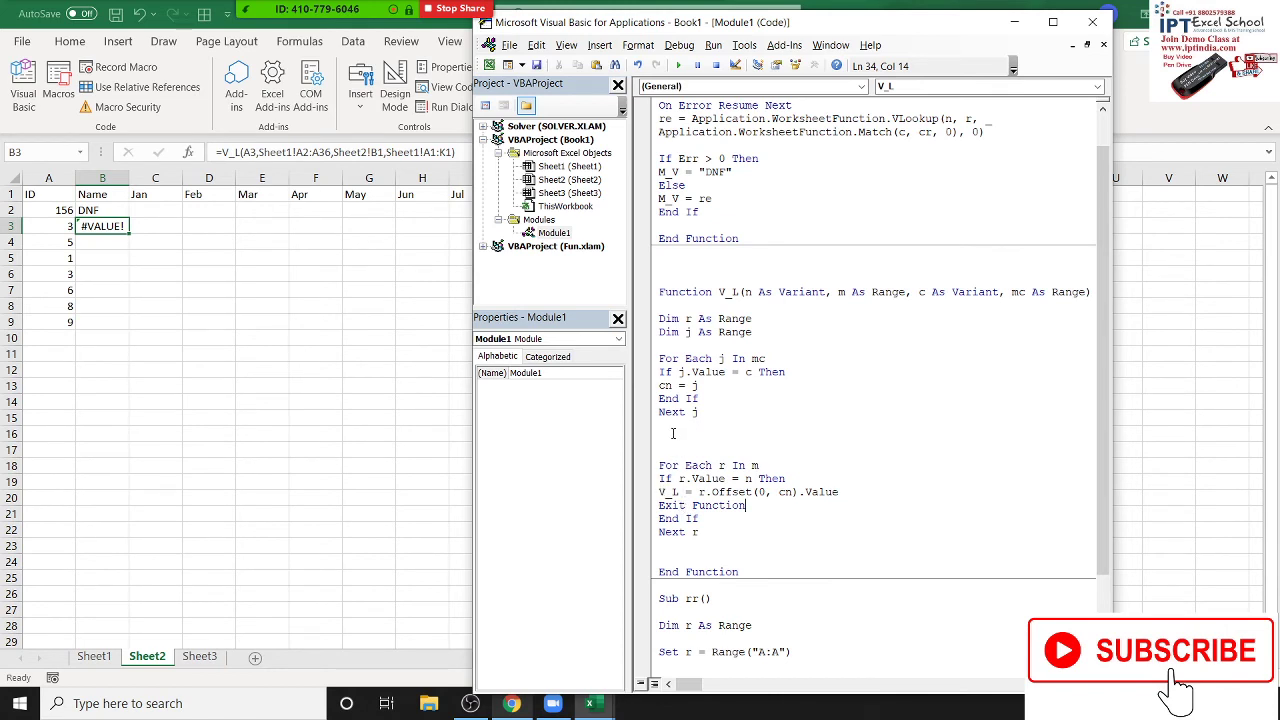
Copy the V_L assignment and Exit Function lines below Next j, making the copy return cn
left_click(652, 493)
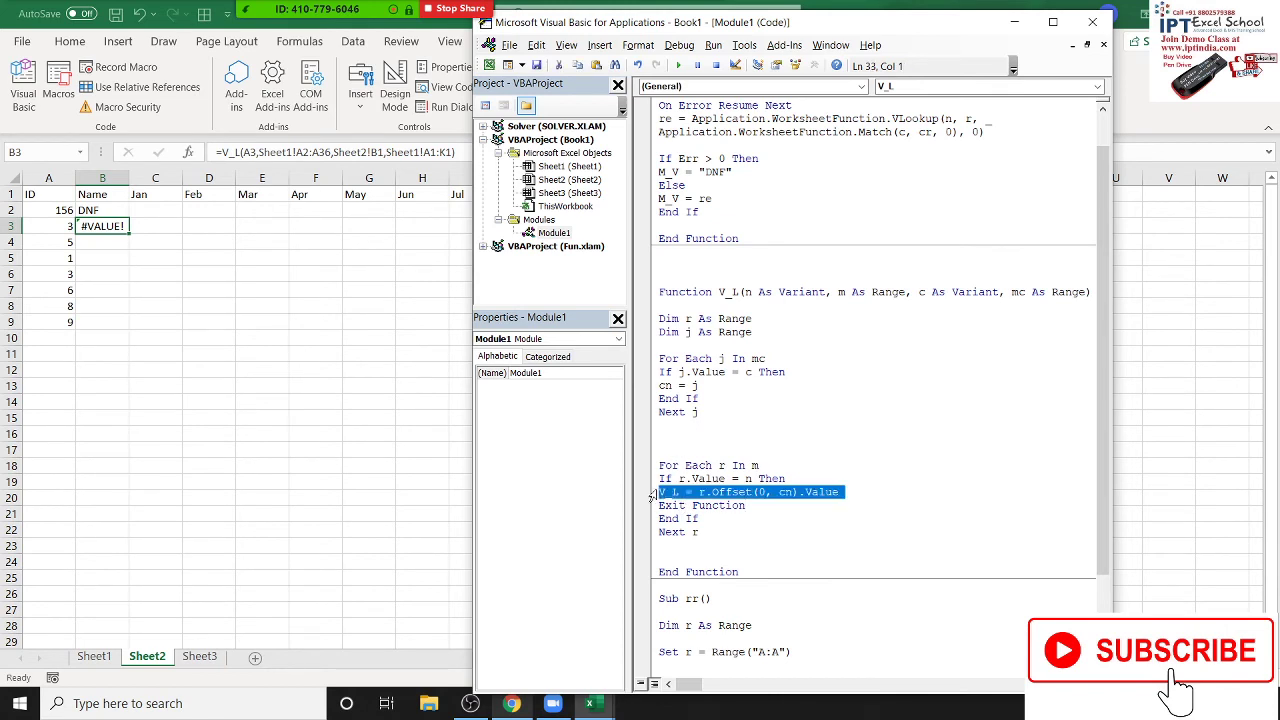
left_click_drag(652, 493, 660, 506)
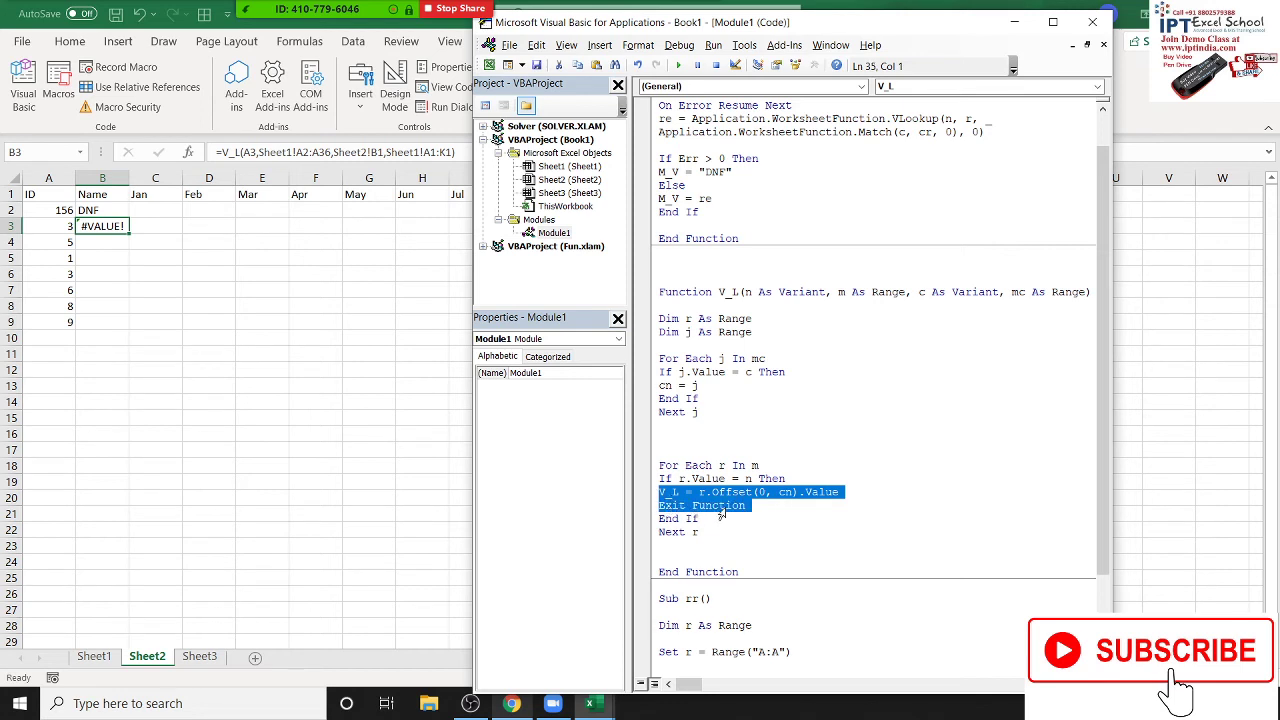
key("ctrl+c")
left_click(684, 432)
key("ctrl+v")
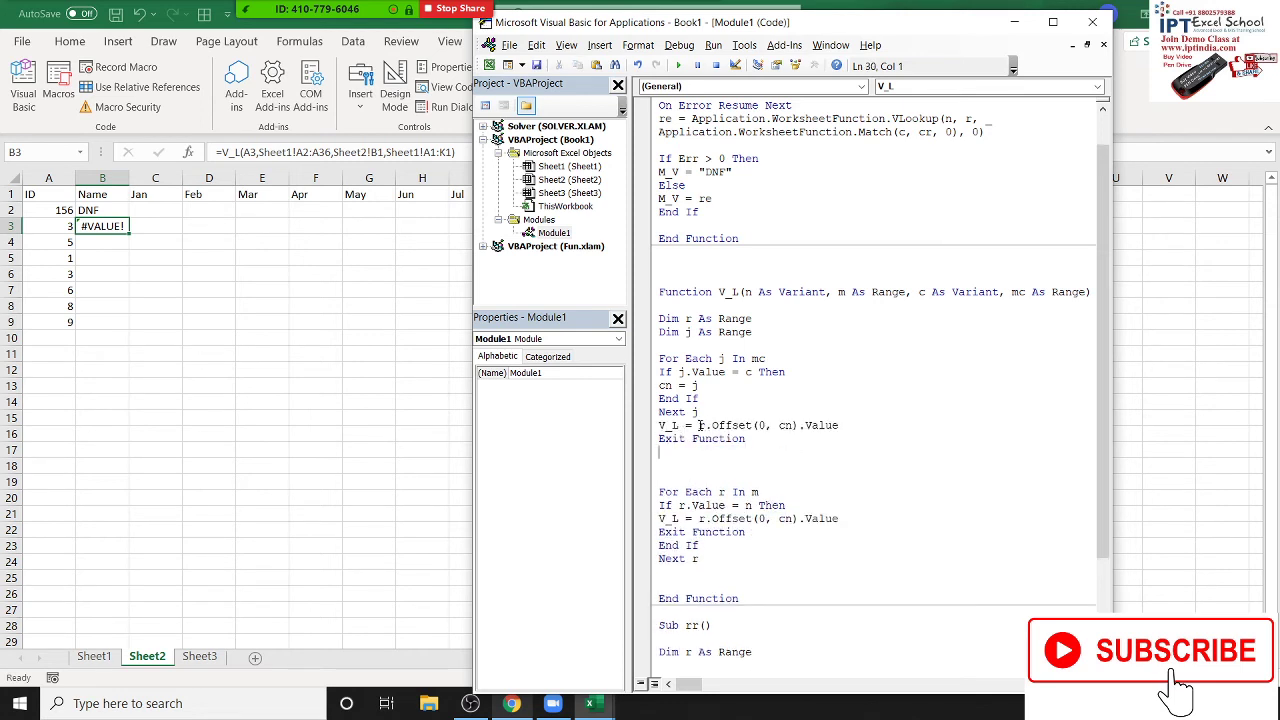
left_click_drag(699, 425, 850, 424)
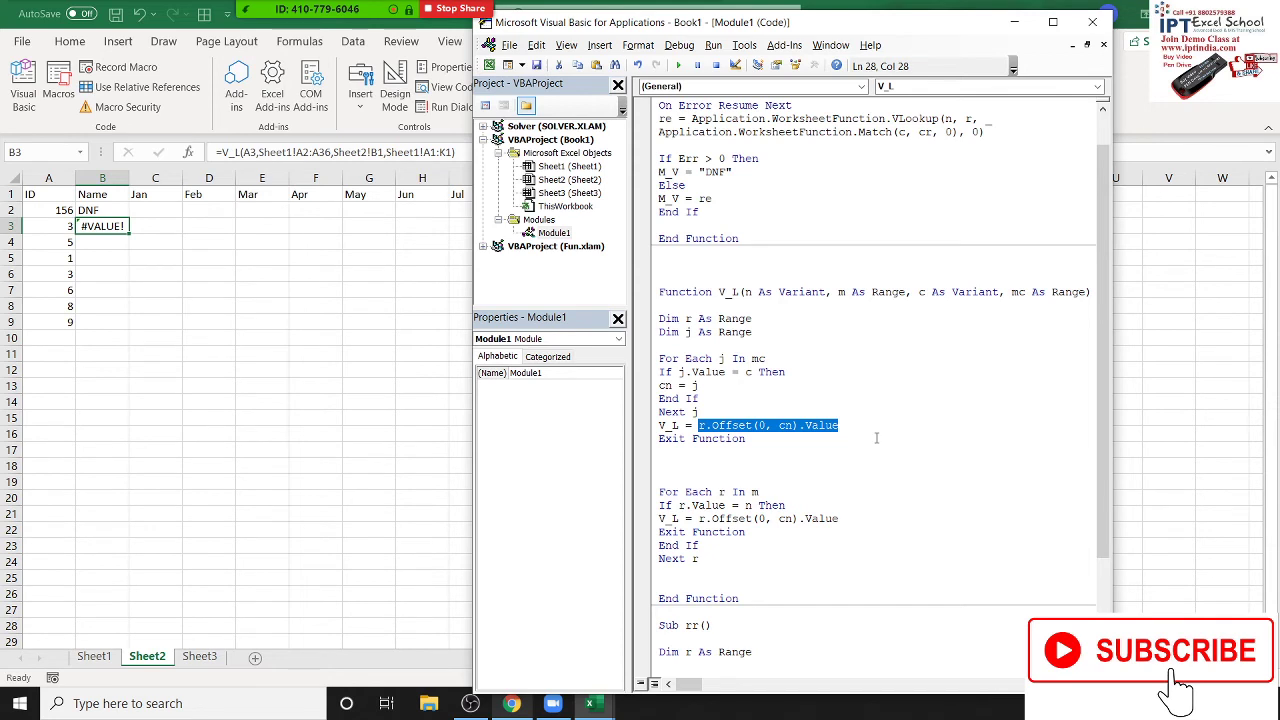
key("Delete")
type("cn")
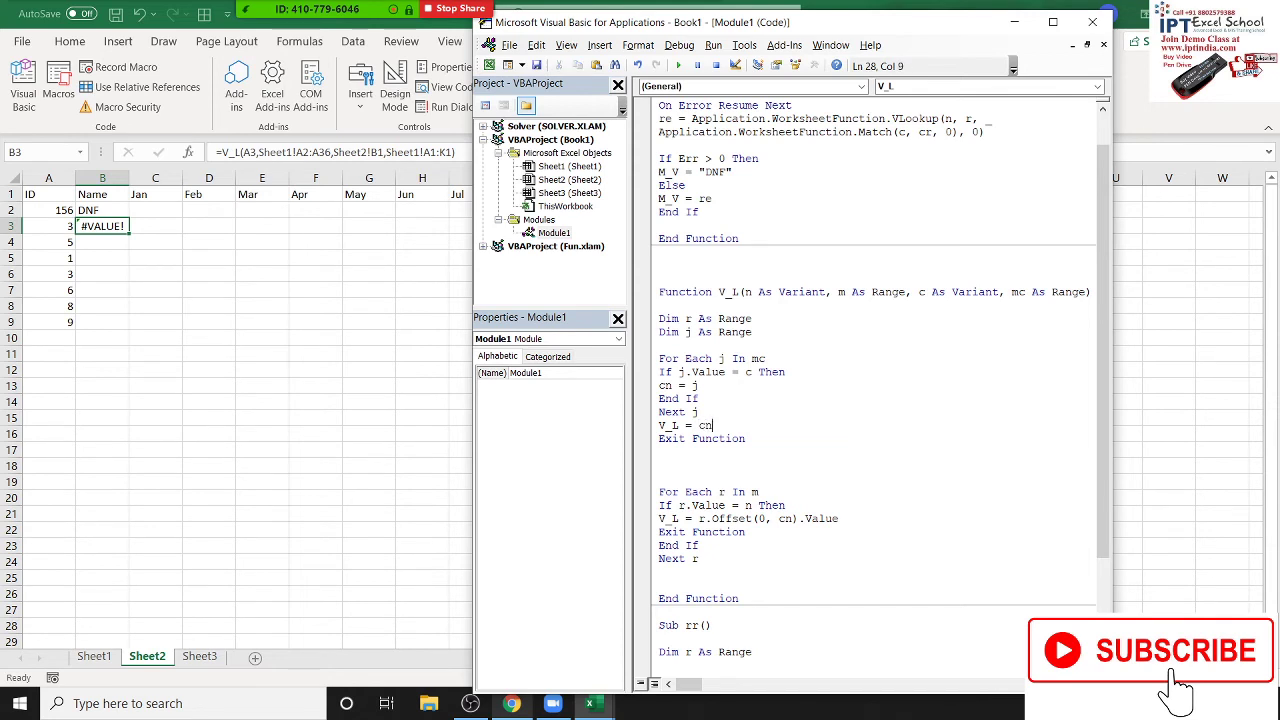
Highlight the row-search and header-column loop blocks to review the code
left_click(688, 466)
left_click(720, 415)
left_click_drag(660, 478, 724, 555)
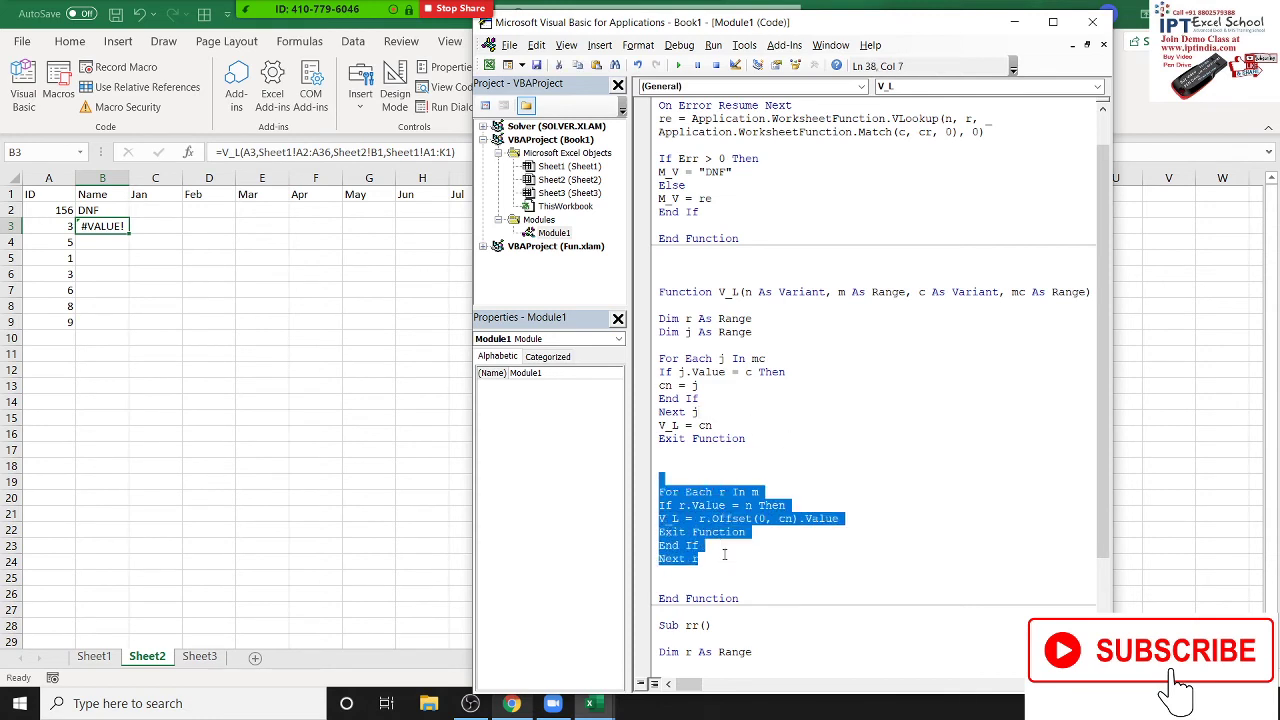
left_click_drag(757, 416, 660, 352)
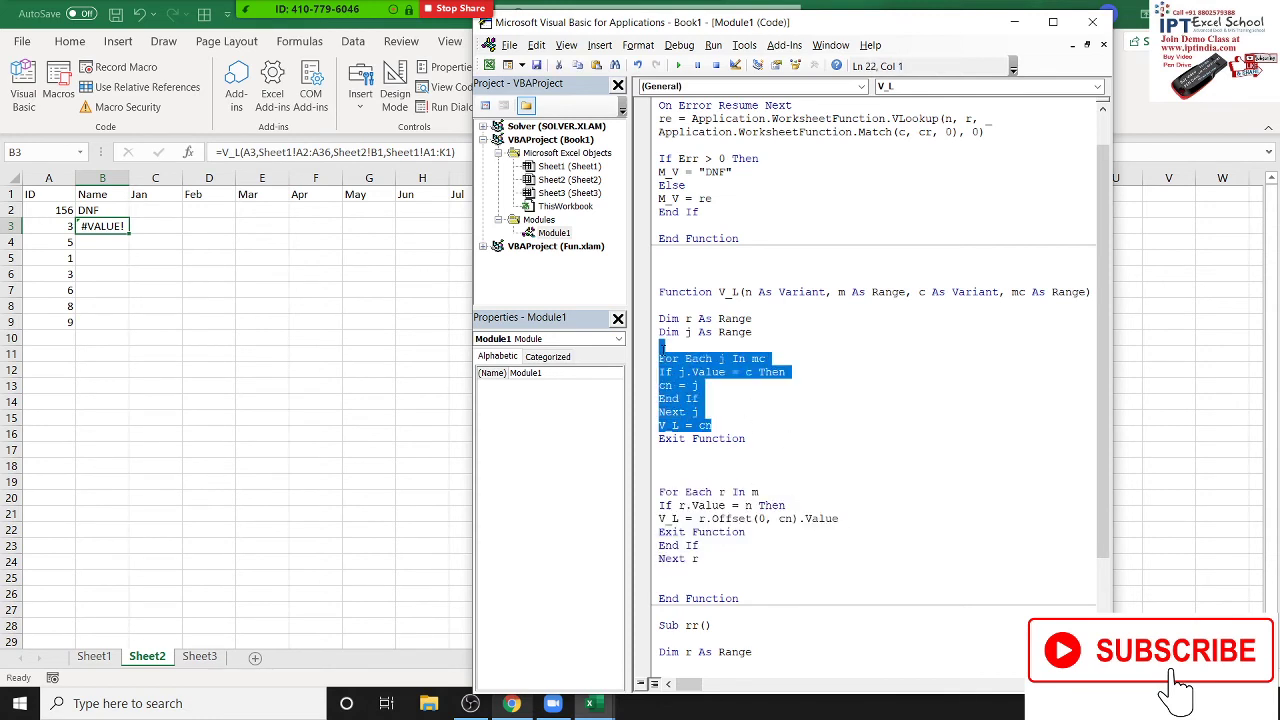
left_click(727, 399)
Recalculate B3 in Excel so it now shows Name, then return to the code
left_click(105, 227)
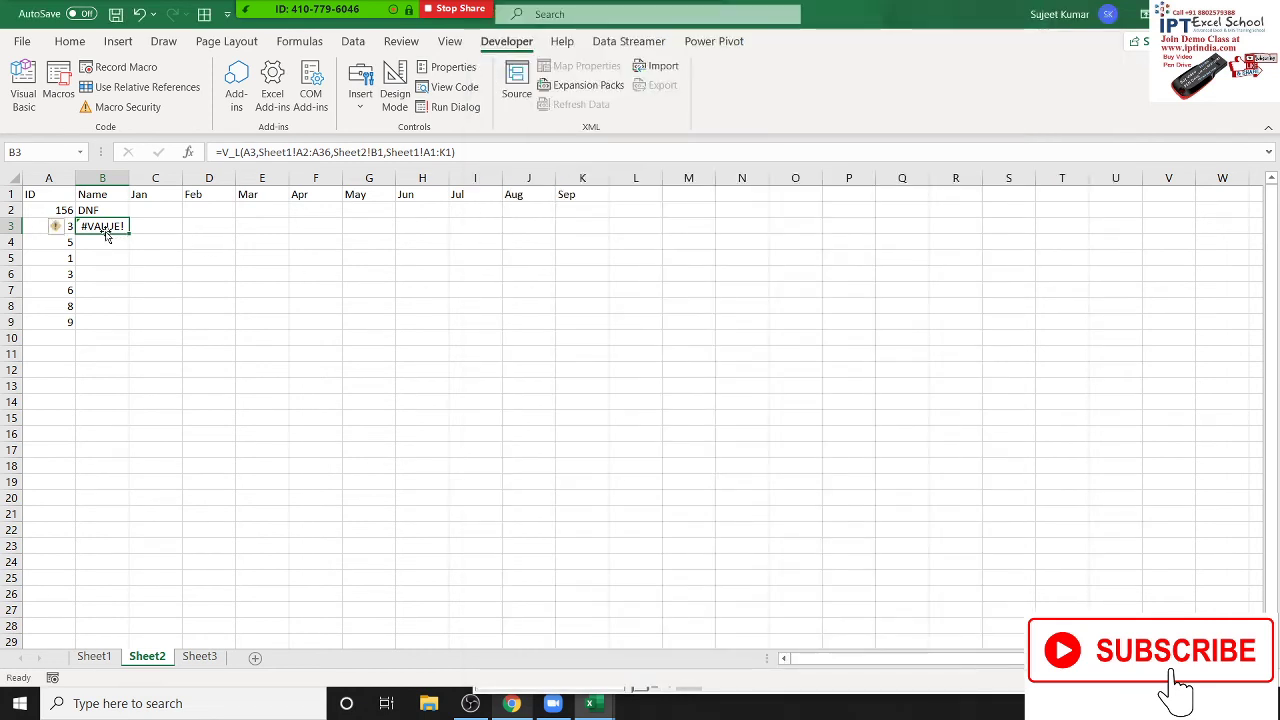
double_click(105, 227)
key("Return")
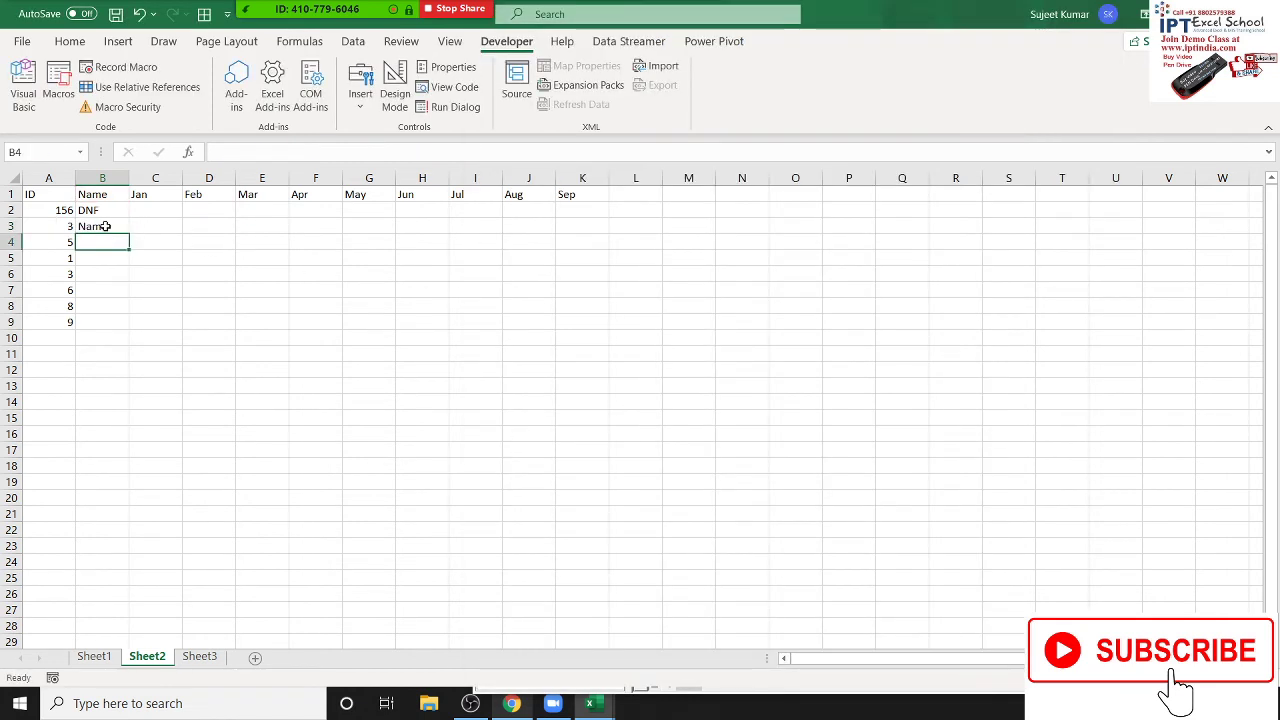
key("Up")
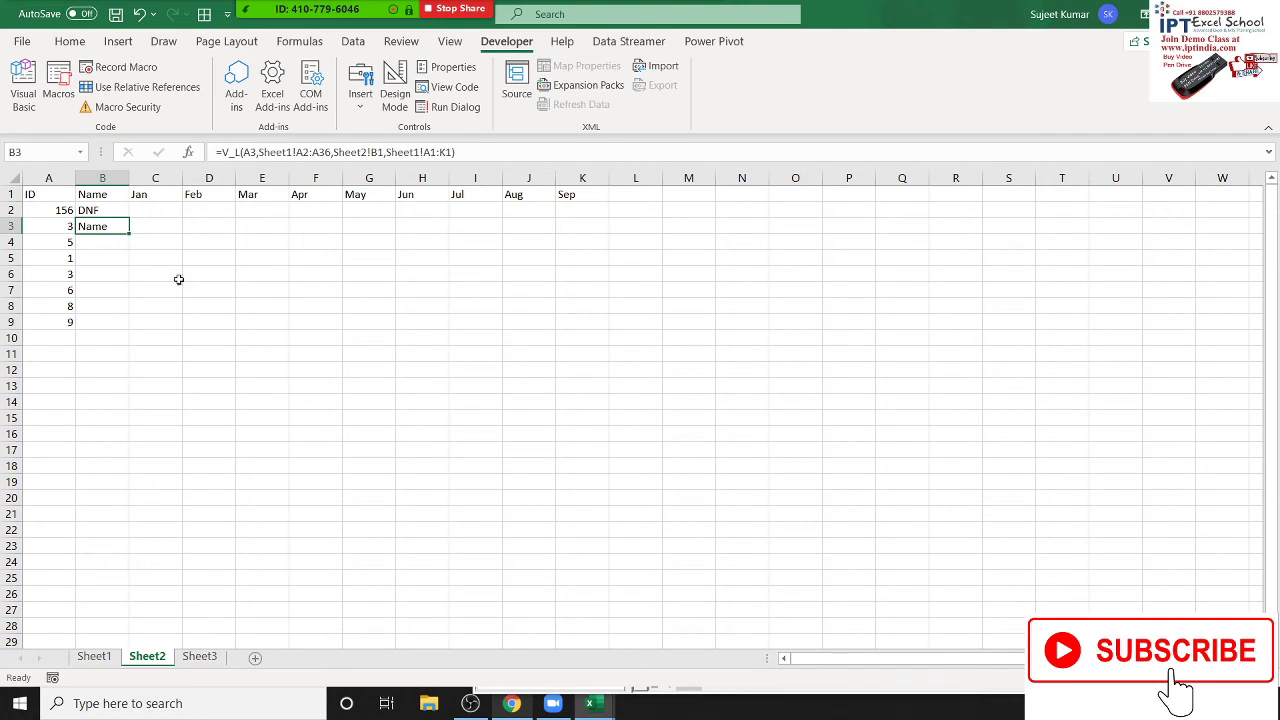
key("alt+F11")
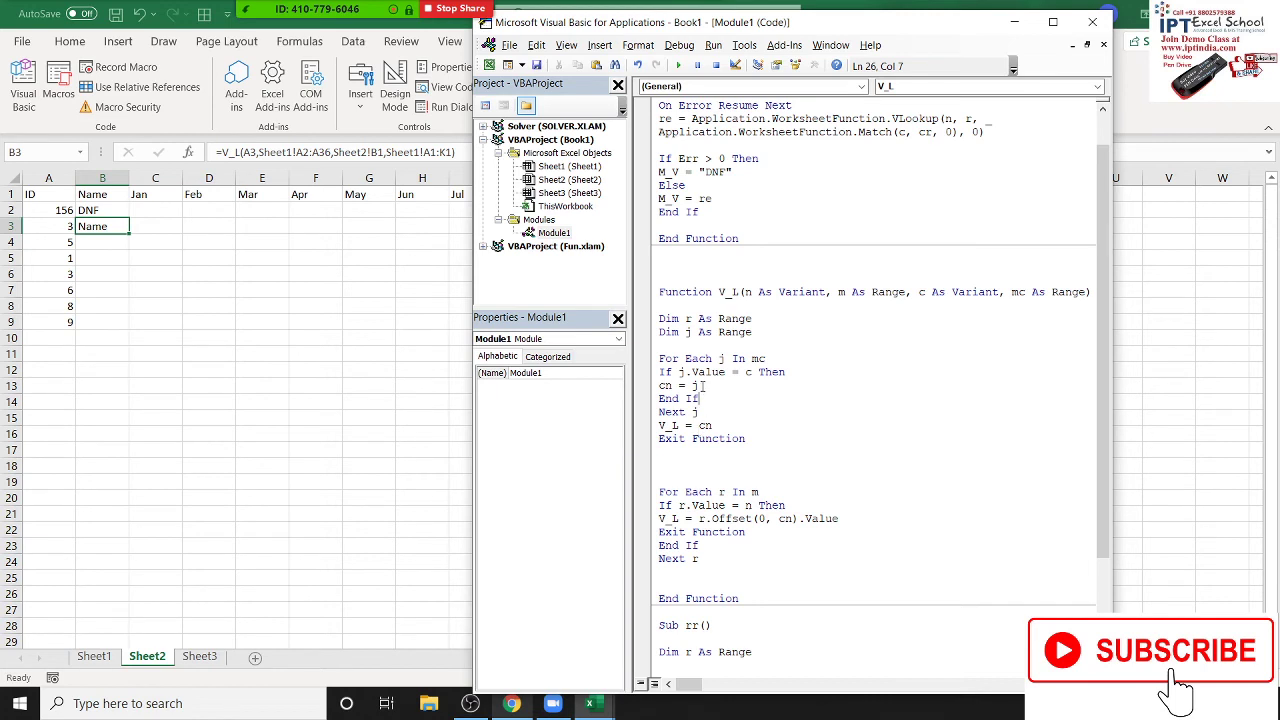
Change cn = j to cn = j.Column in the header loop
double_click(693, 385)
left_click(704, 386)
type(".")
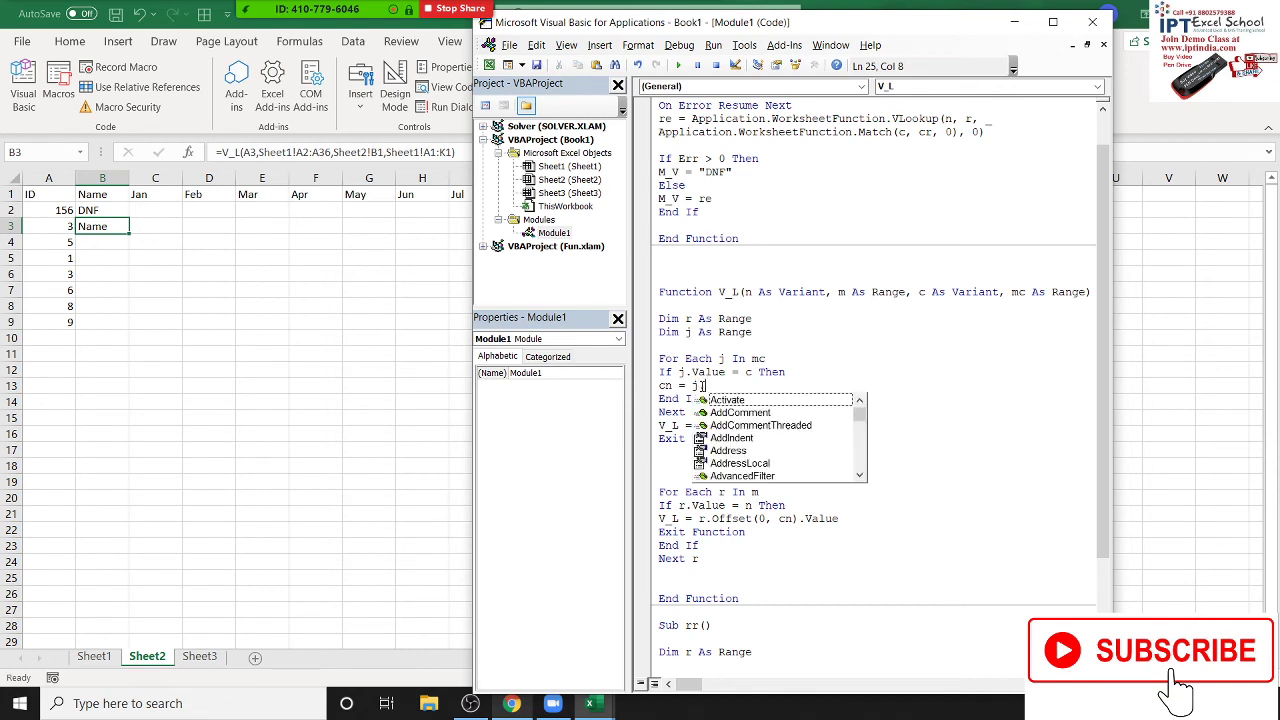
type("col")
key("Tab")
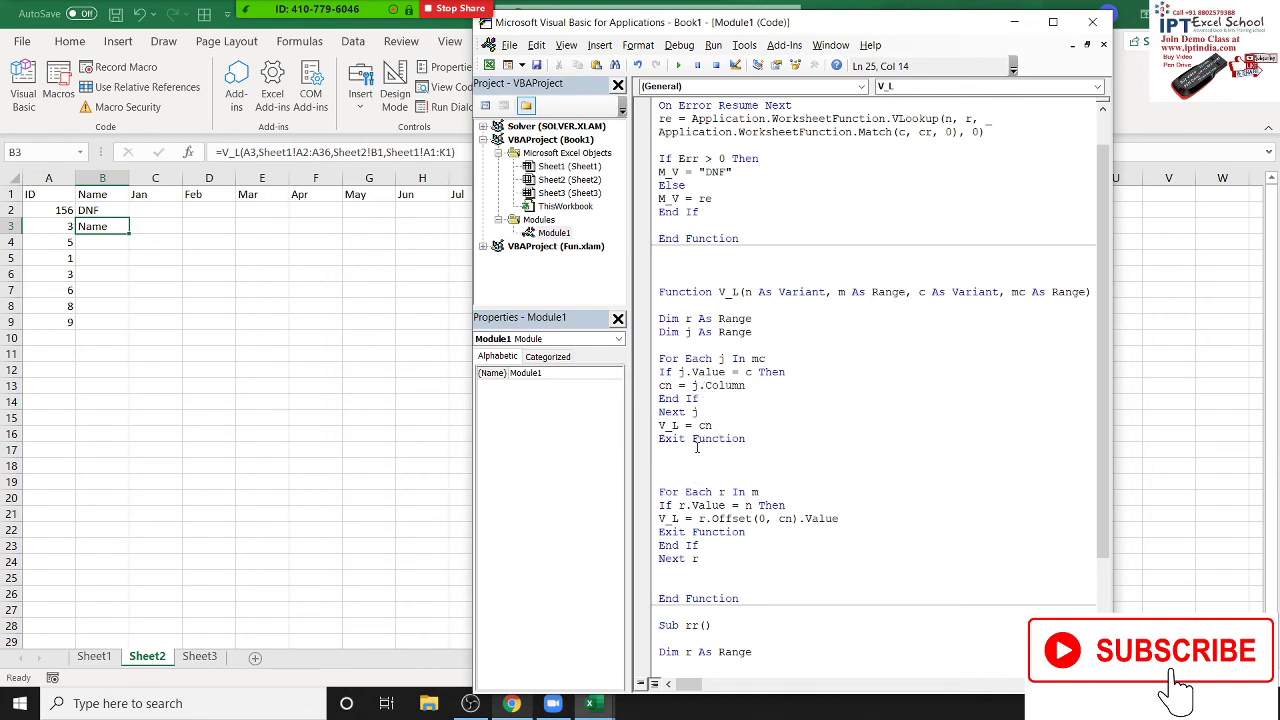
Delete the temporary V_L = cn and Exit Function lines and recalculate B3
left_click(753, 457)
left_click_drag(753, 459, 650, 432)
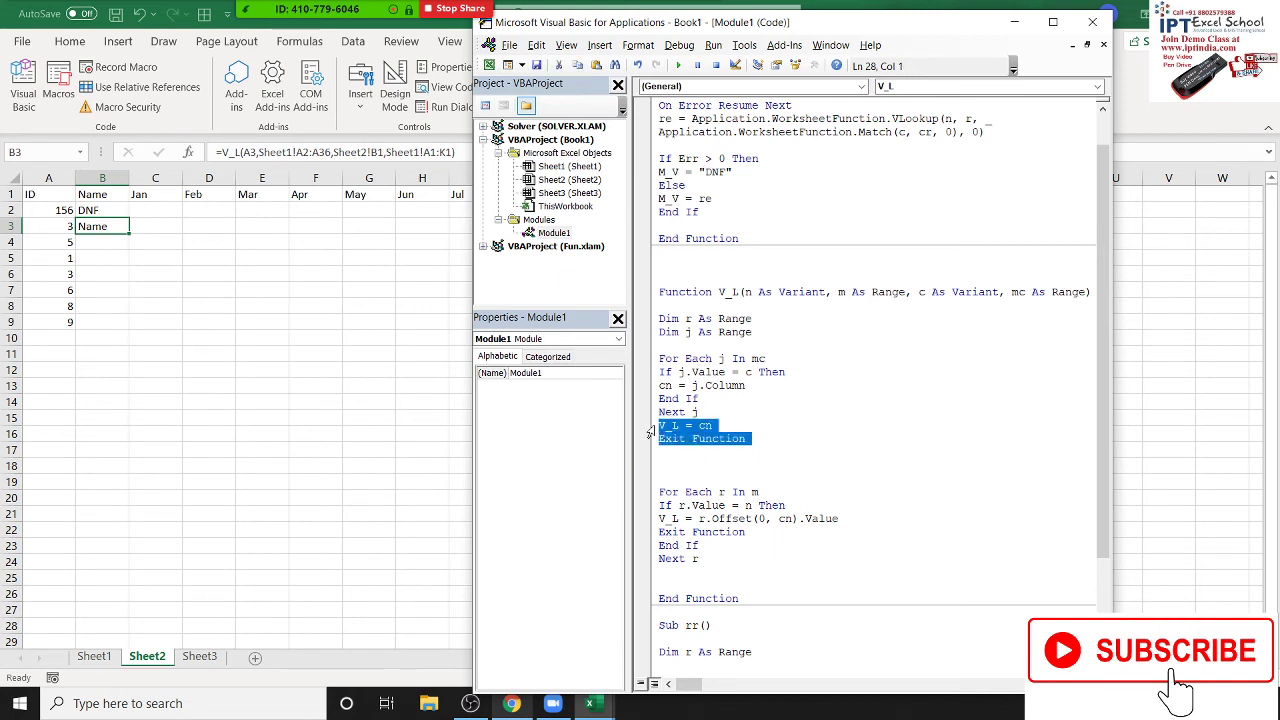
key("Delete")
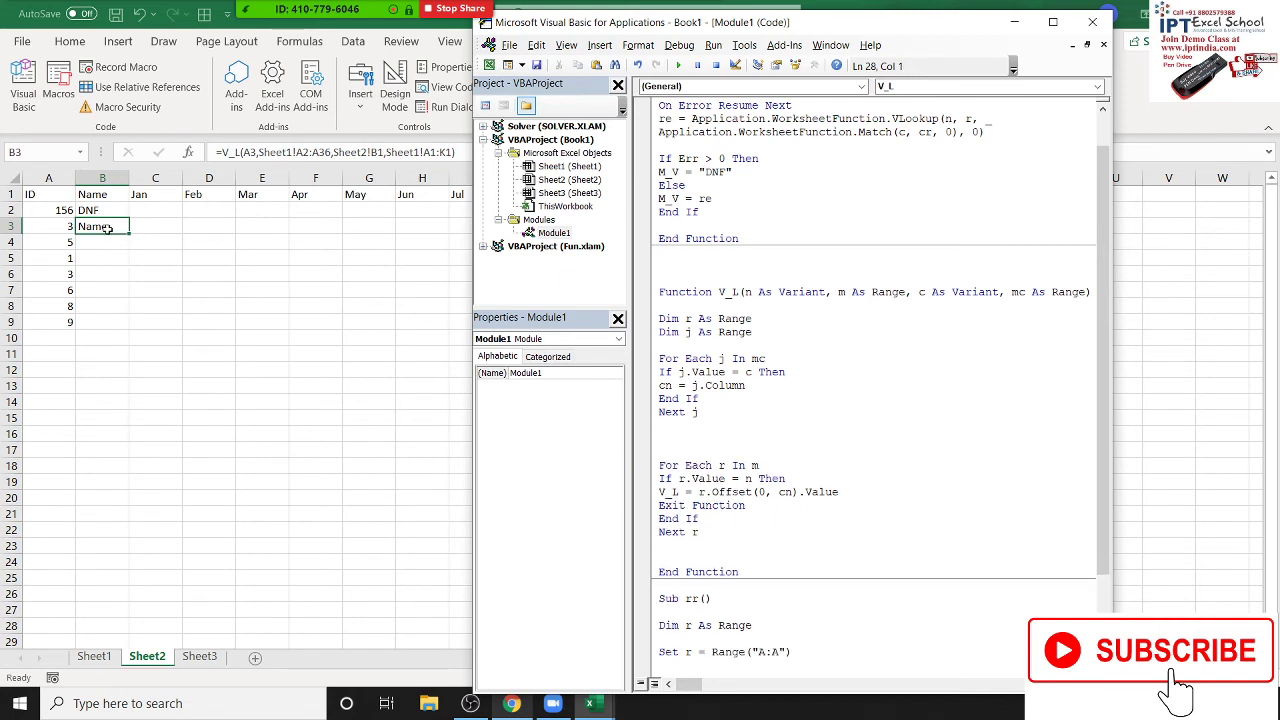
left_click(107, 228)
double_click(107, 228)
key("Return")
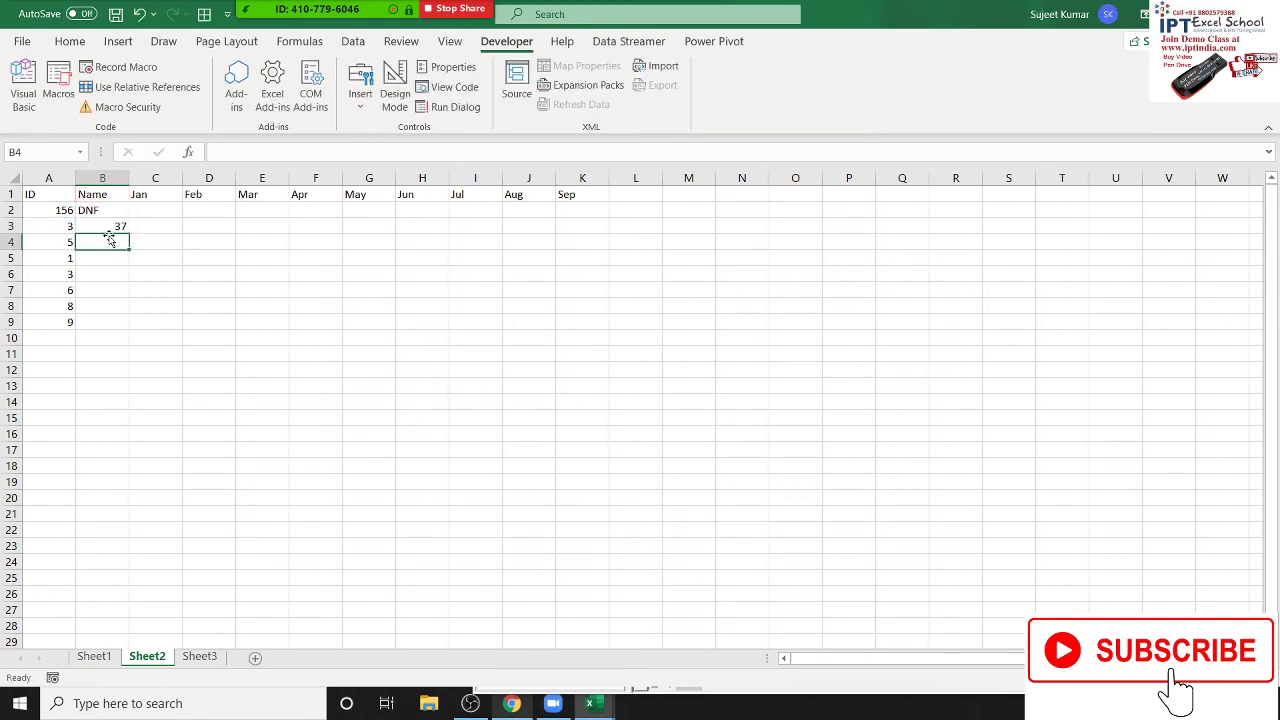
left_click(110, 226)
key("alt+F11")
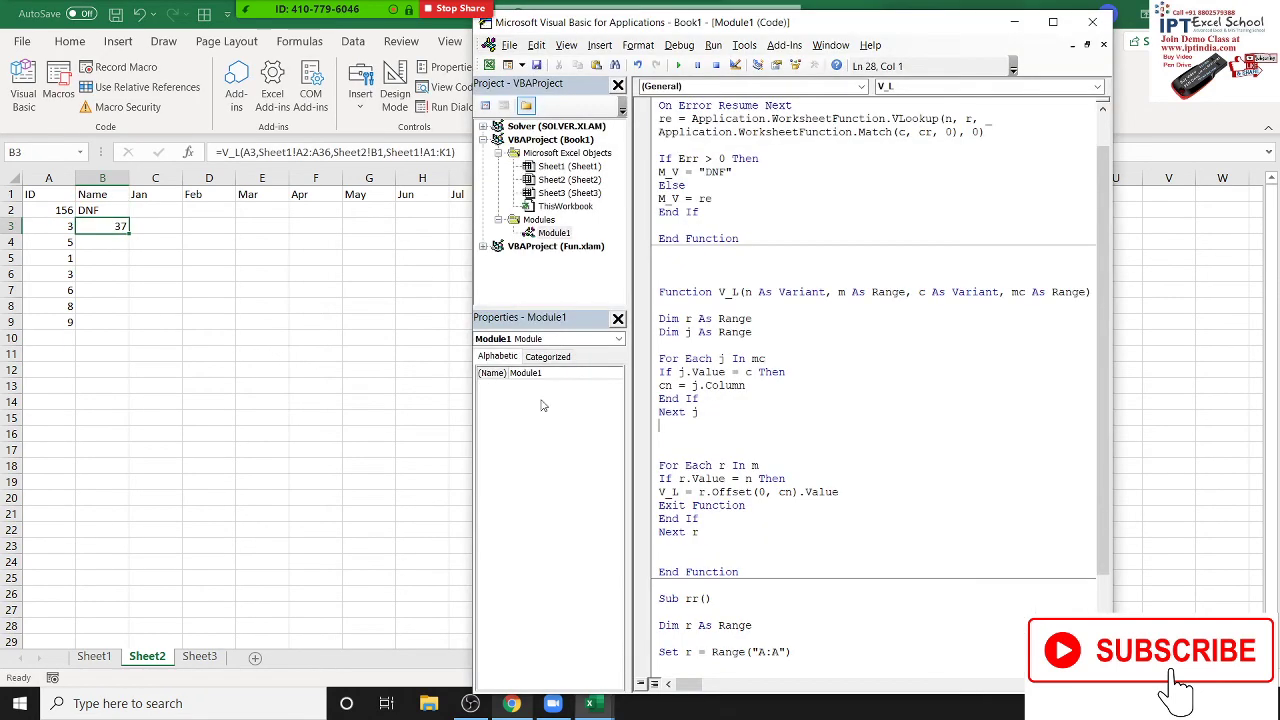
Change the offset to r.Offset(0, cn - 1) so B3 recalculates to Kavita
left_click(791, 491)
type("-1")
double_click(118, 226)
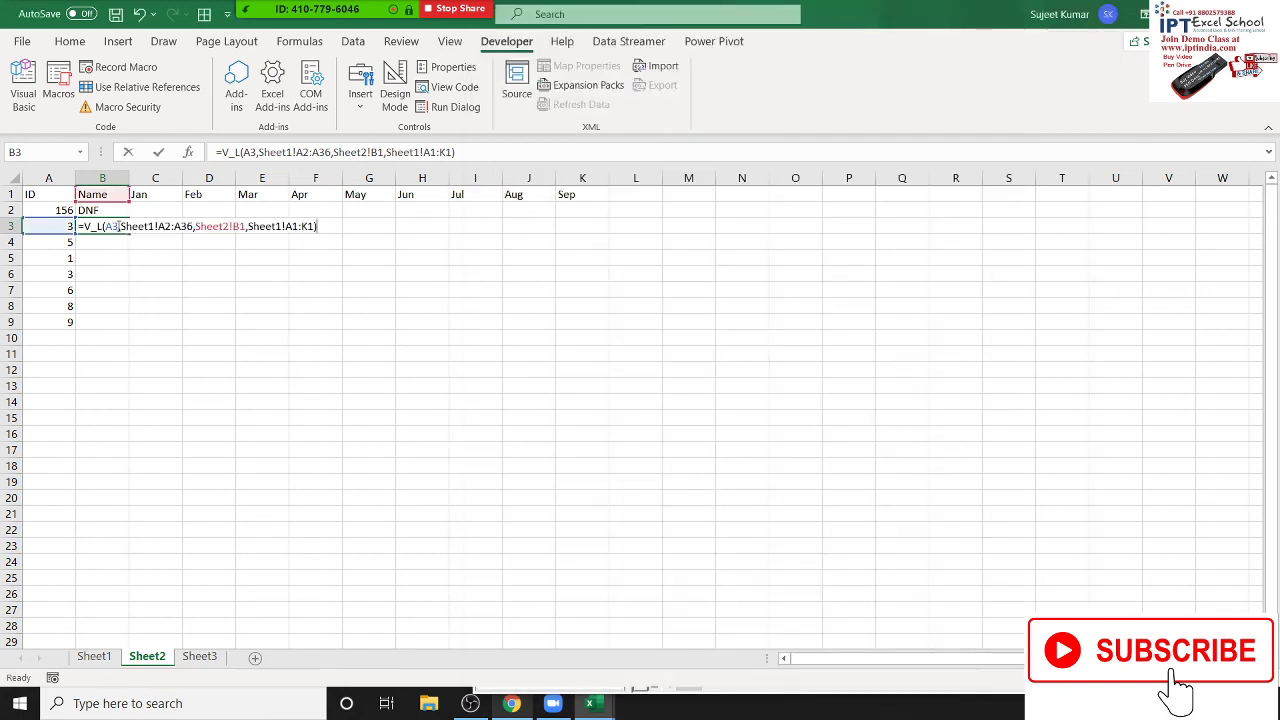
key("Return")
left_click(115, 226)
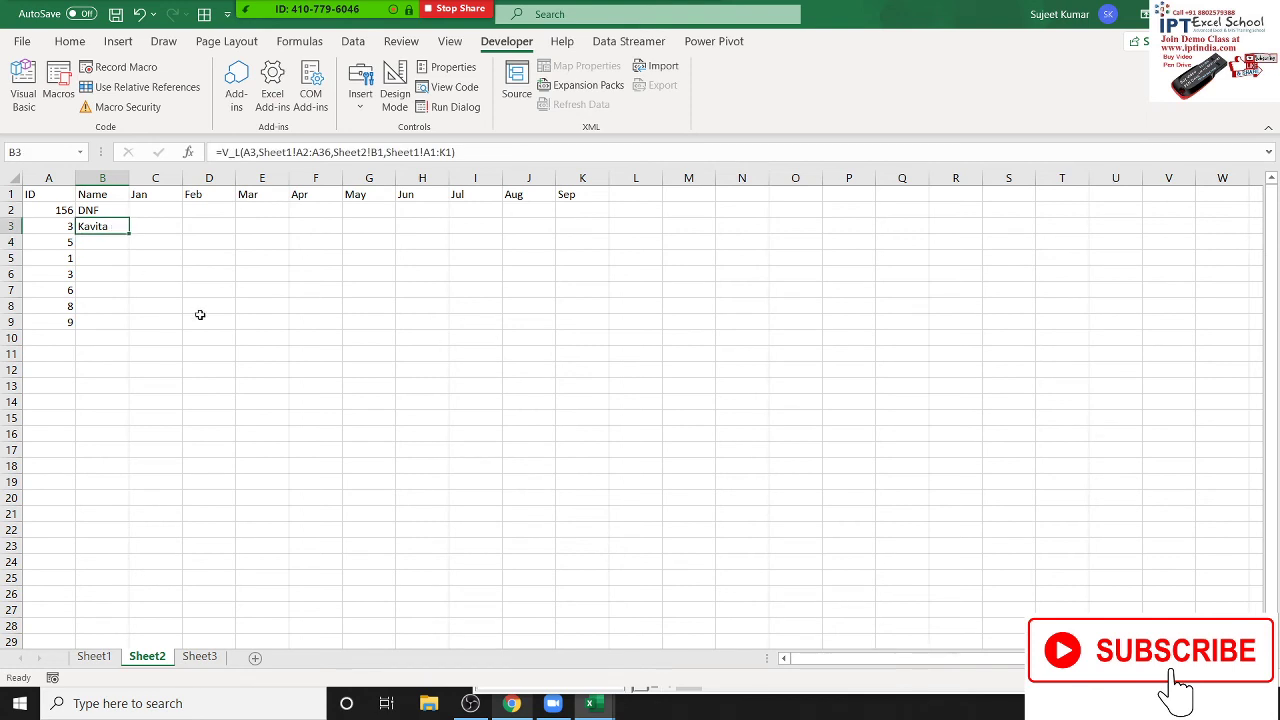
key("alt+F11")
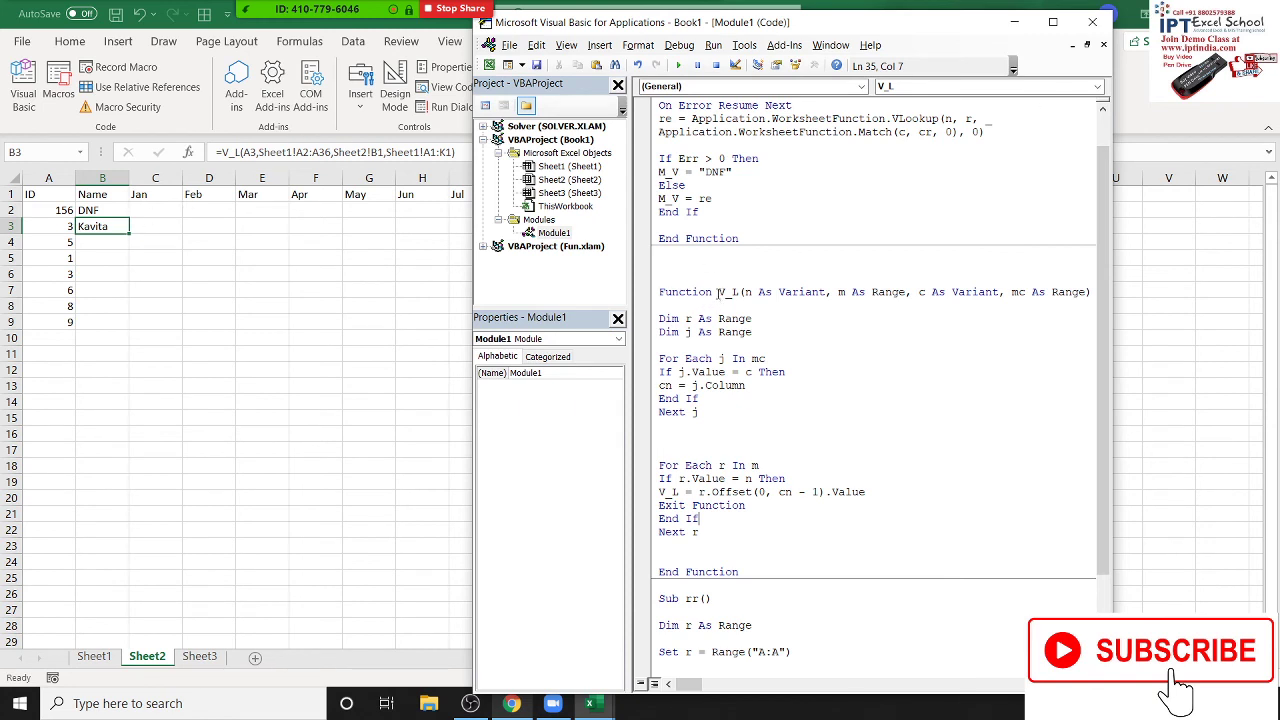
left_click_drag(745, 291, 830, 292)
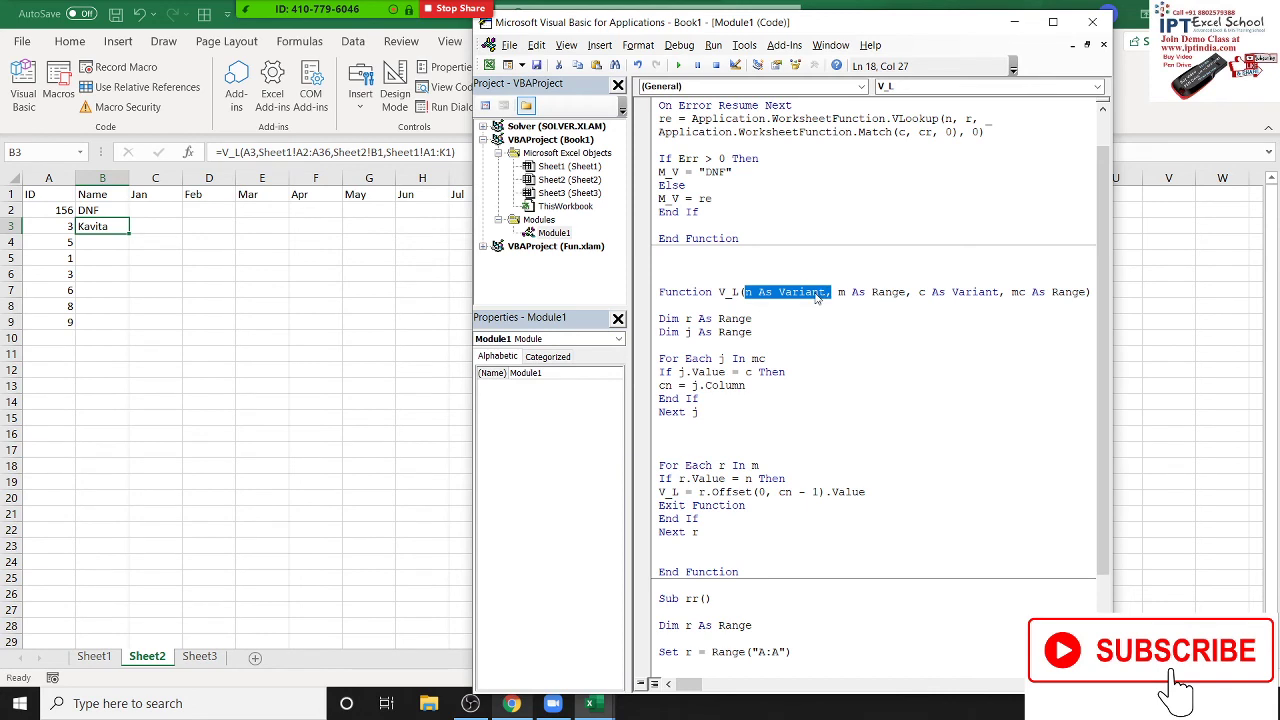
double_click(817, 296)
left_click(857, 292)
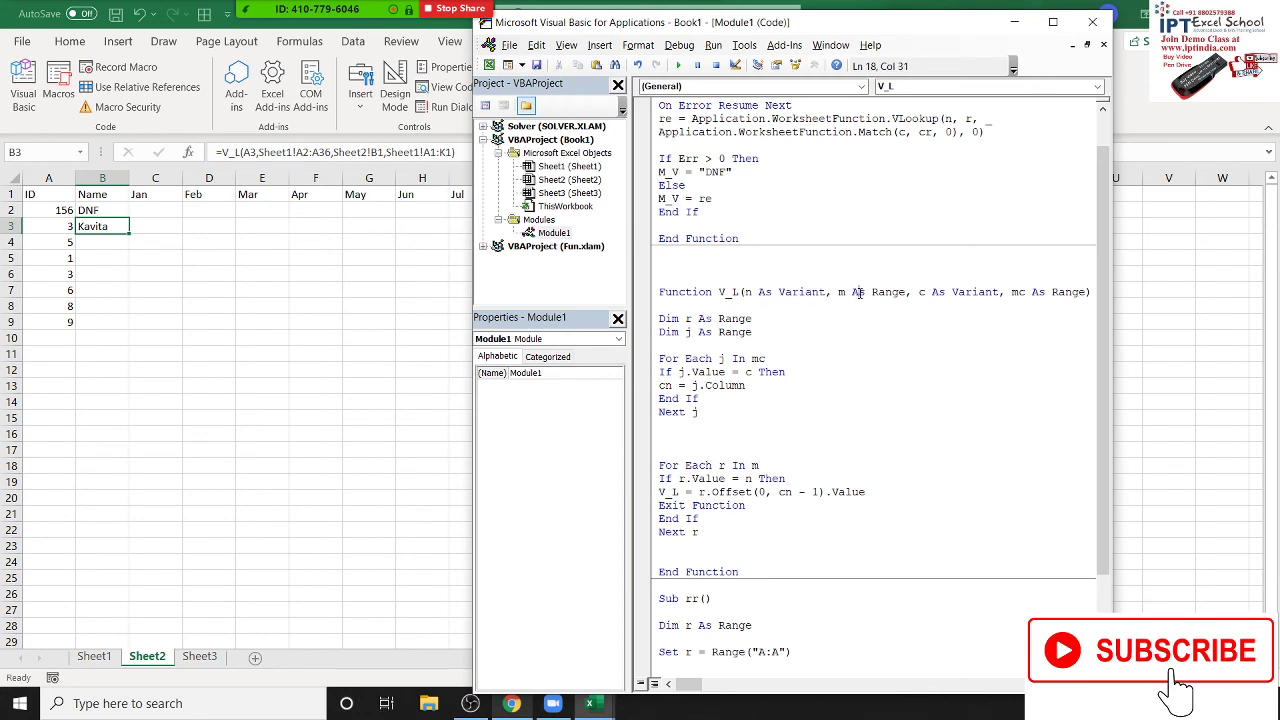
double_click(858, 292)
double_click(974, 292)
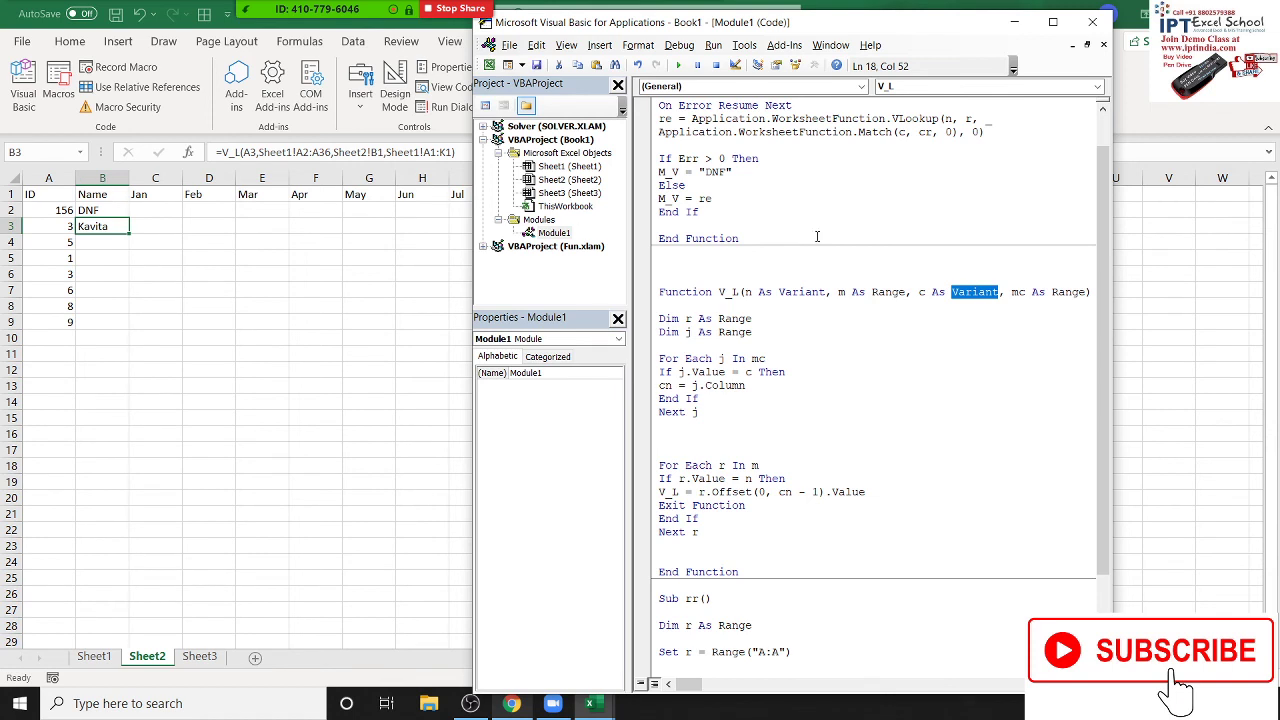
double_click(1038, 293)
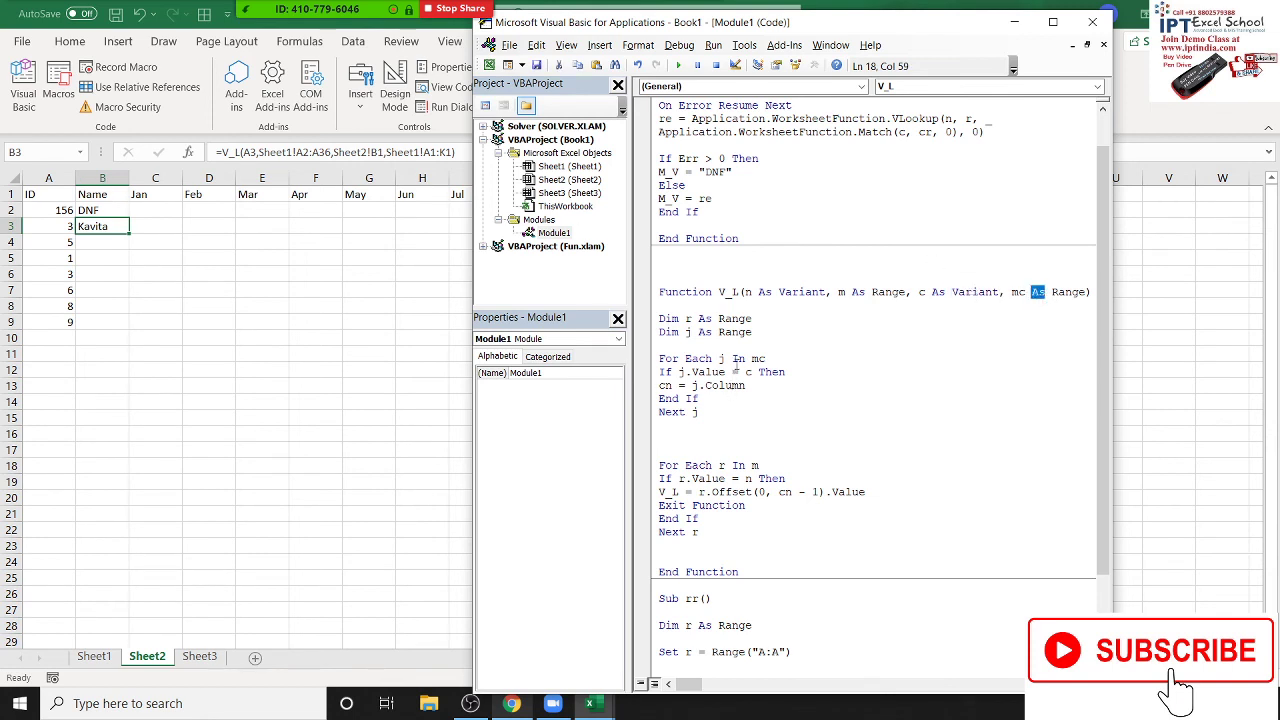
left_click_drag(746, 334, 650, 323)
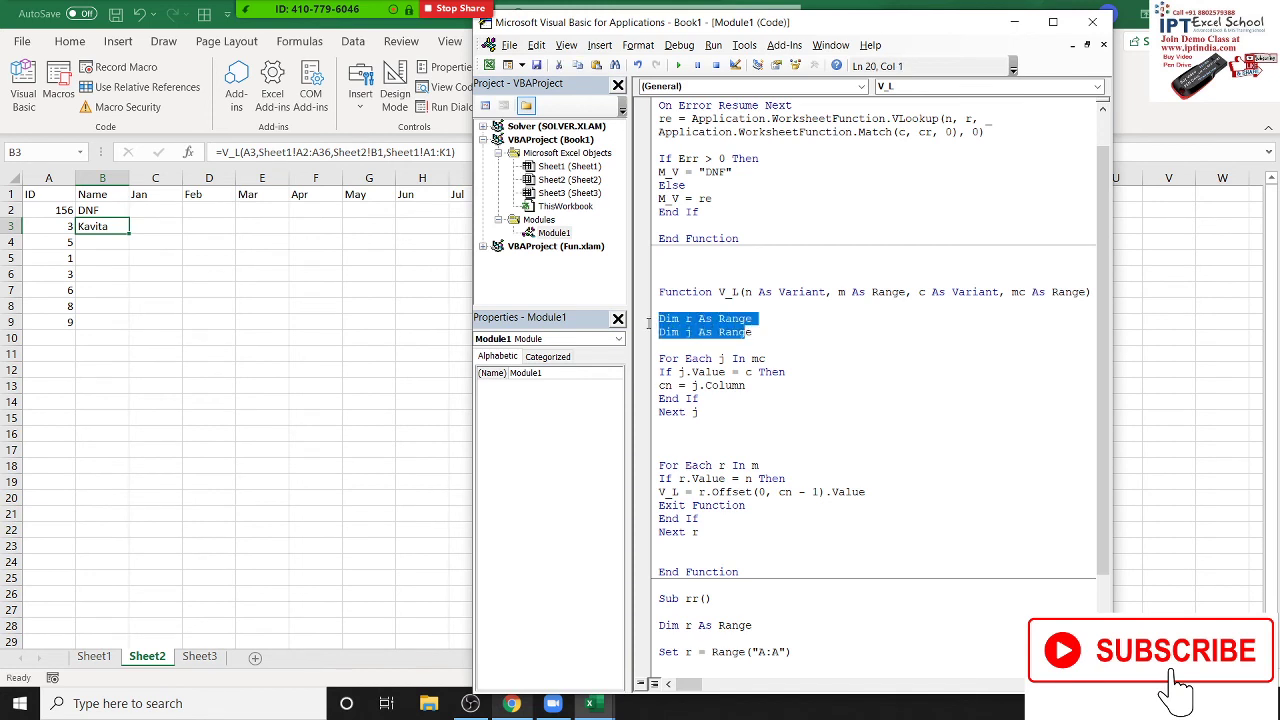
left_click(757, 331)
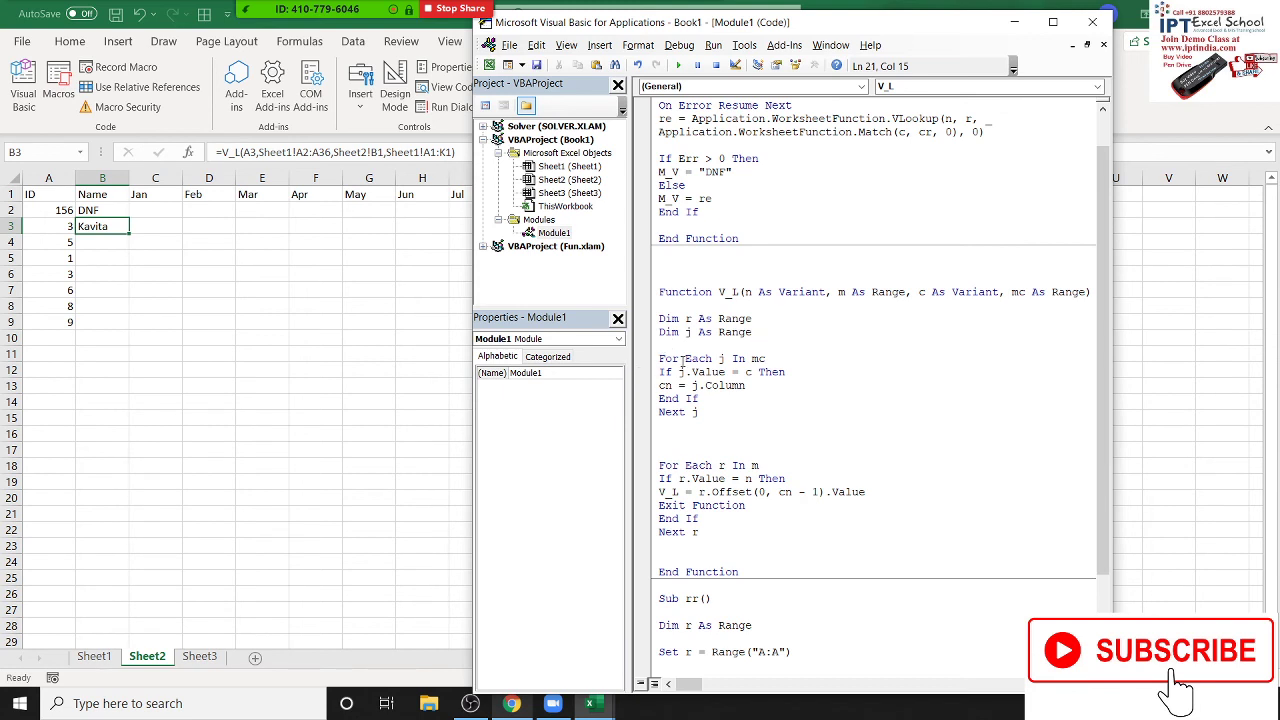
left_click(714, 358)
double_click(1016, 291)
left_click_drag(678, 372, 758, 372)
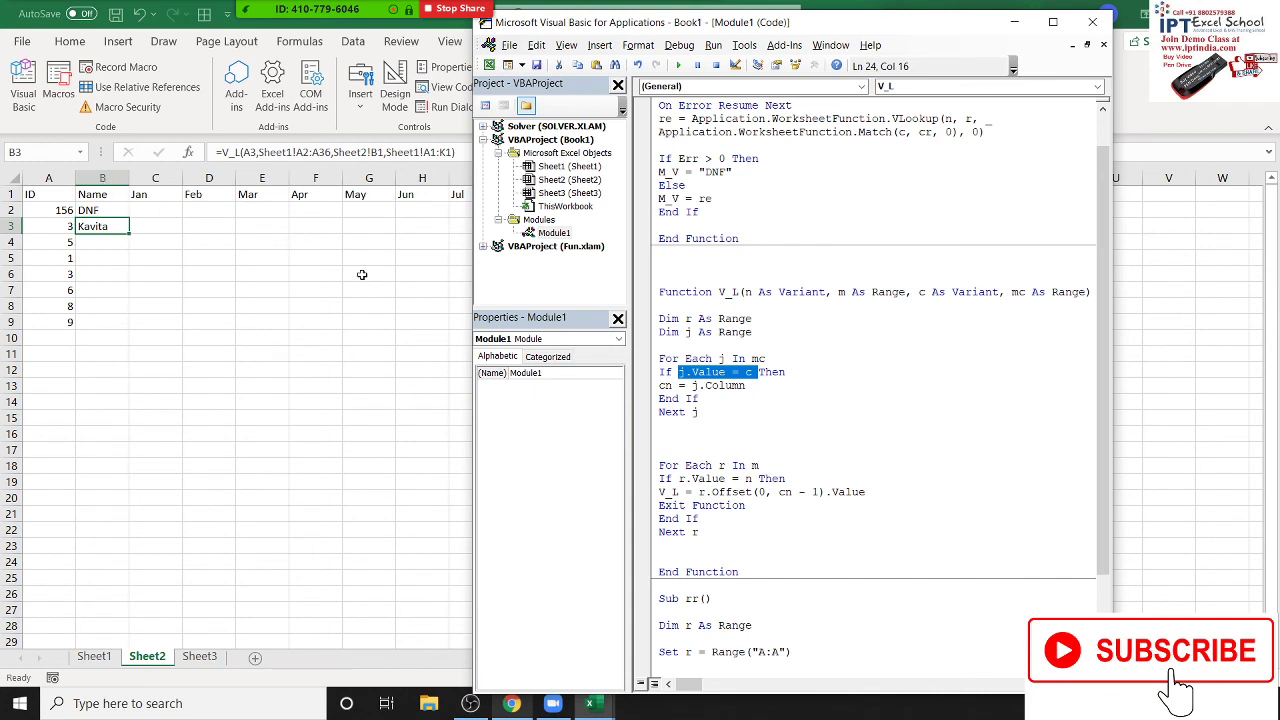
mouse_move(658, 385)
left_mouse_down()
mouse_move(723, 385)
mouse_move(690, 385)
left_mouse_up()
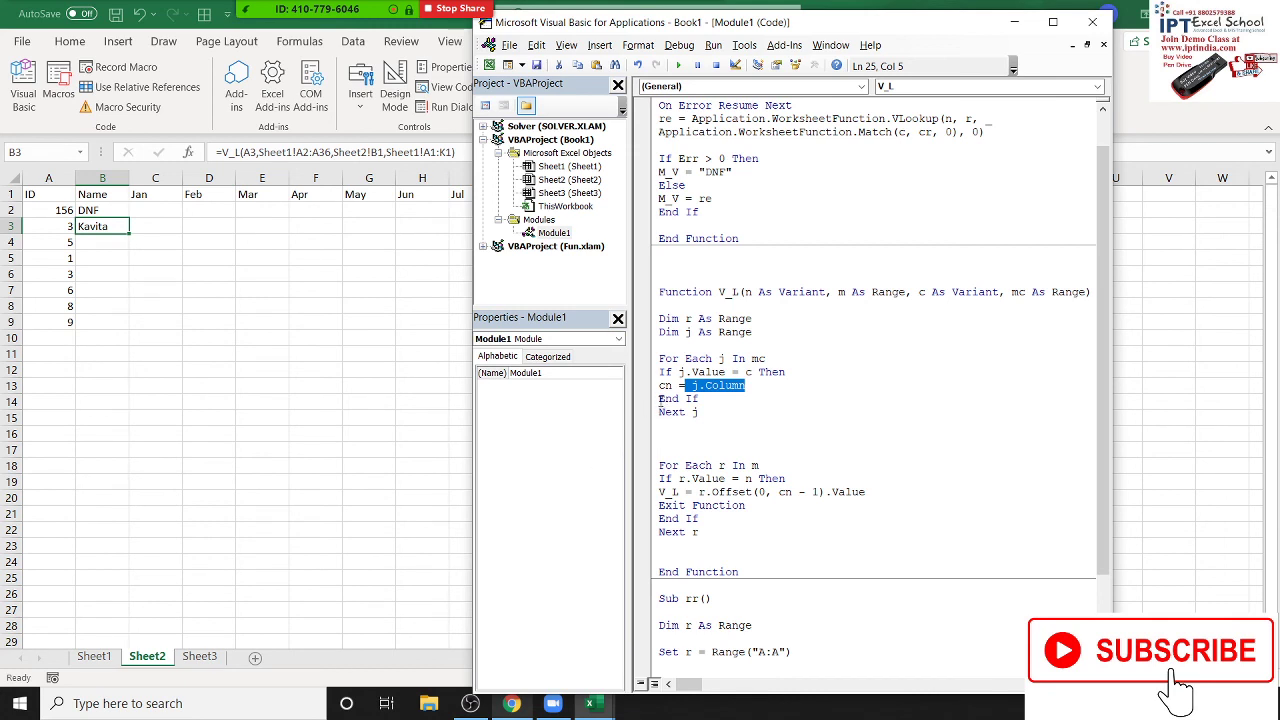
Highlight the header-search loop to explain it
left_click_drag(695, 423, 659, 358)
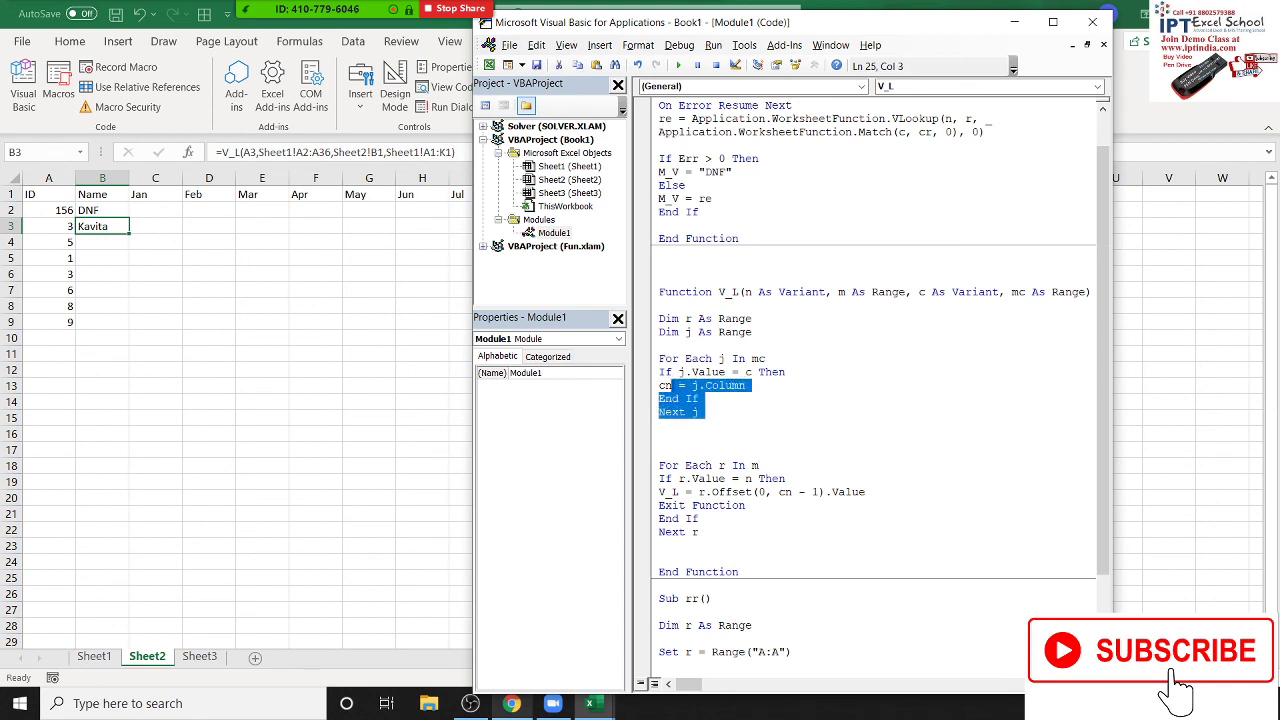
scroll(763, 420, "down", 2)
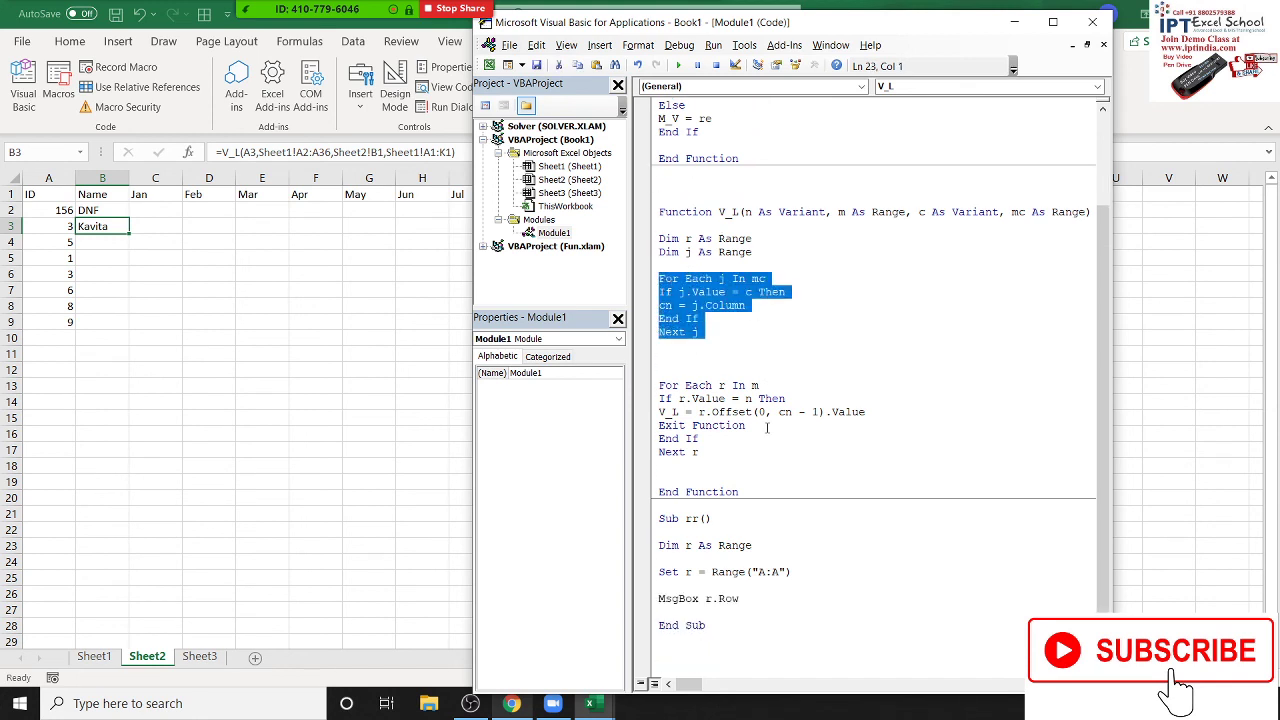
left_click(745, 426)
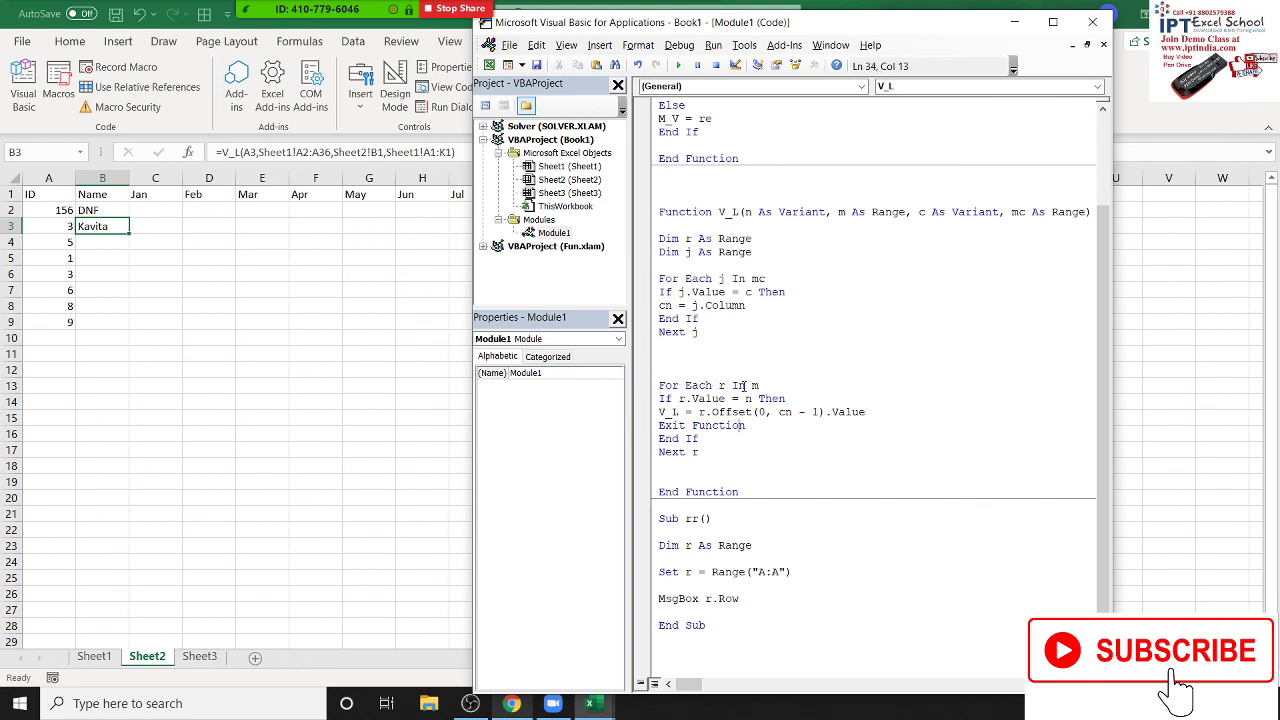
Explain the ID loop: range m, the r.Value = n test, and r.Offset(0, cn - 1)
double_click(841, 212)
left_click(757, 385)
left_click_drag(678, 399, 753, 399)
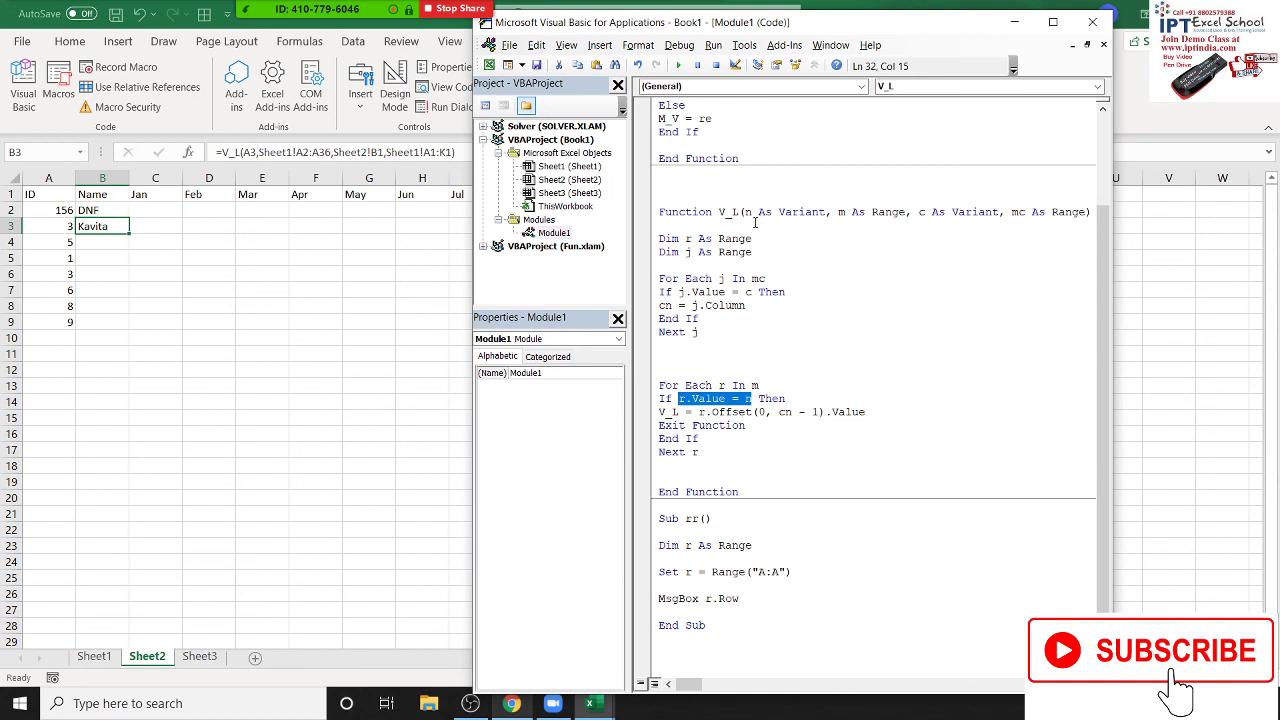
double_click(668, 412)
double_click(701, 412)
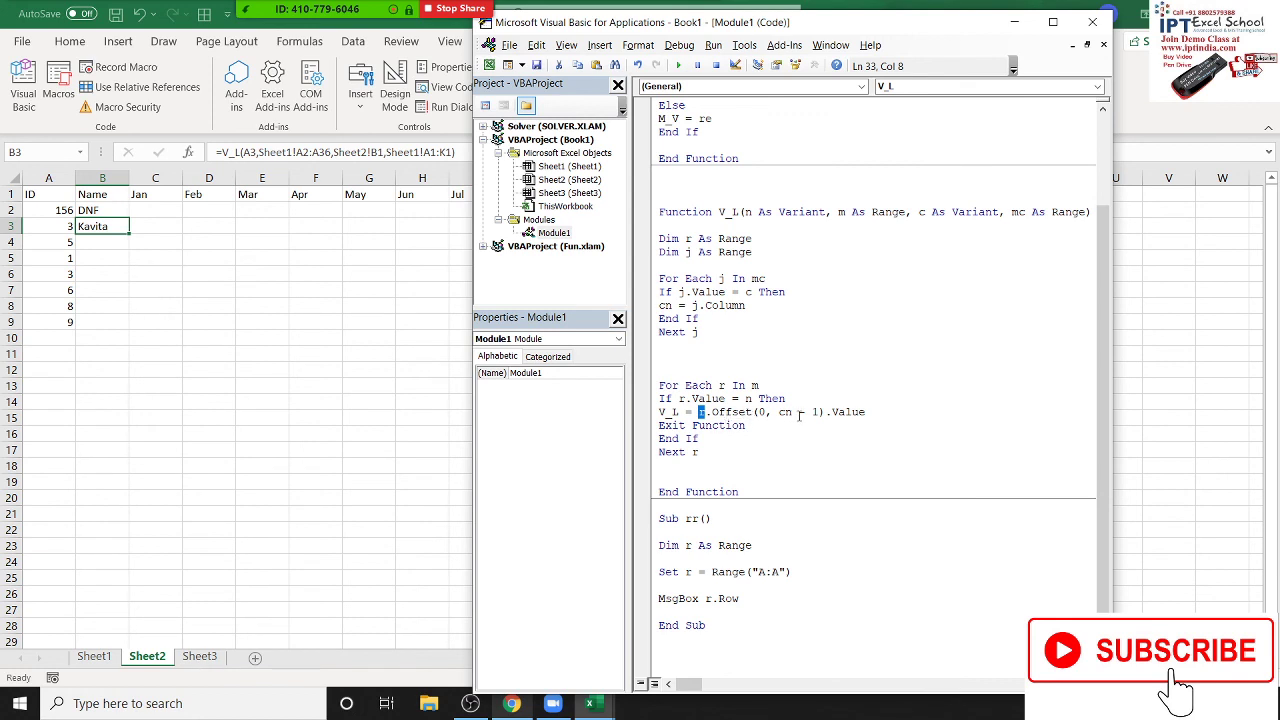
left_click_drag(798, 412, 819, 412)
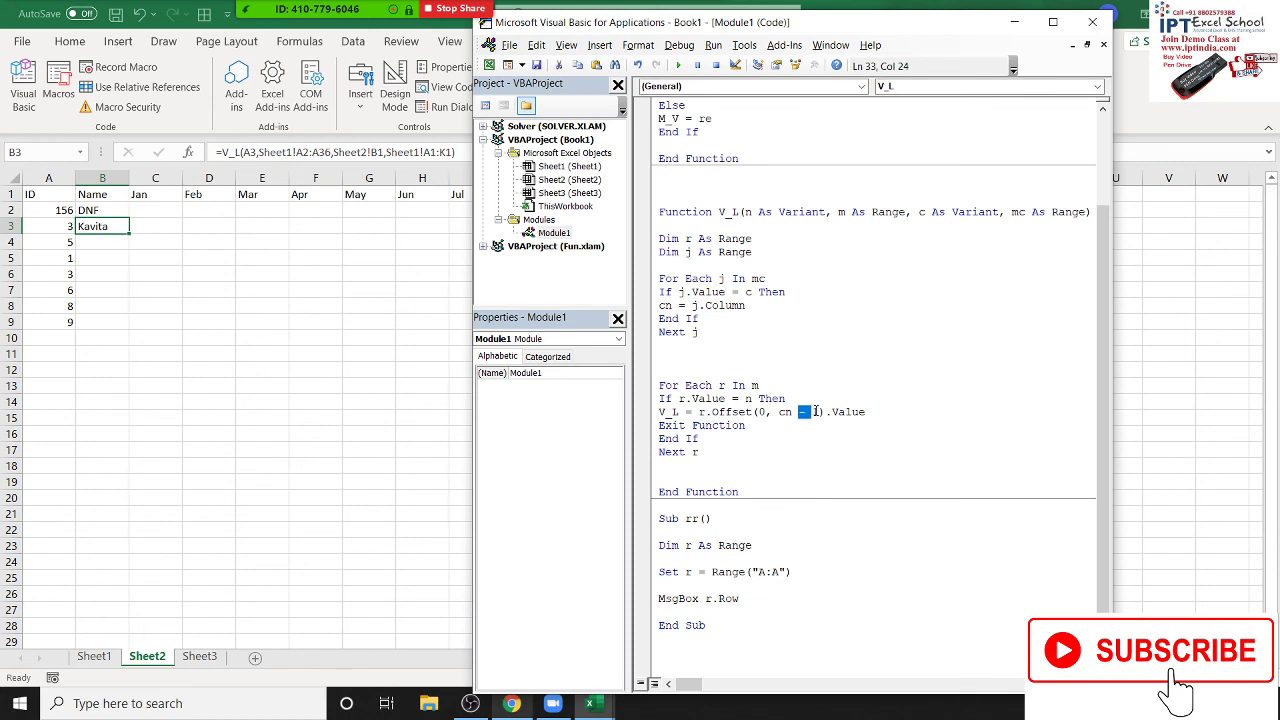
left_click(785, 412)
double_click(661, 304)
Toggle a breakpoint on the result line off again, then minimize everything to the desktop
left_click(648, 413)
left_click(644, 413)
left_click(650, 428)
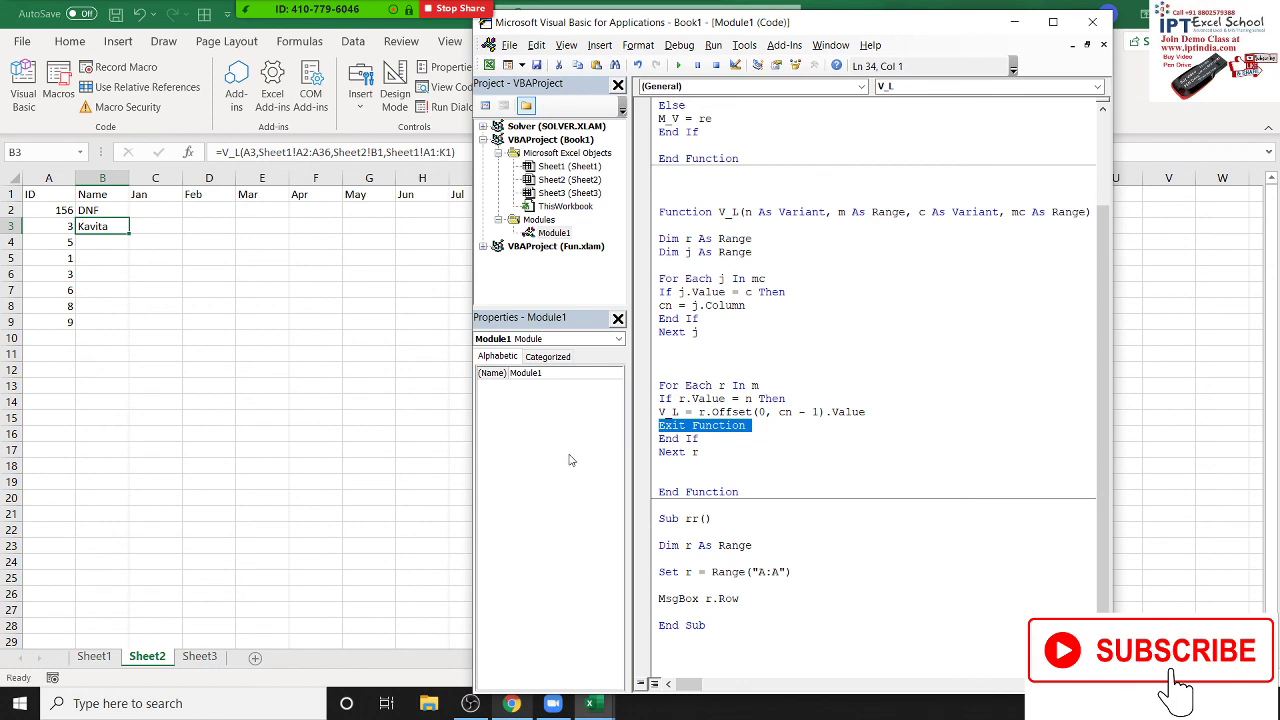
left_click(811, 333)
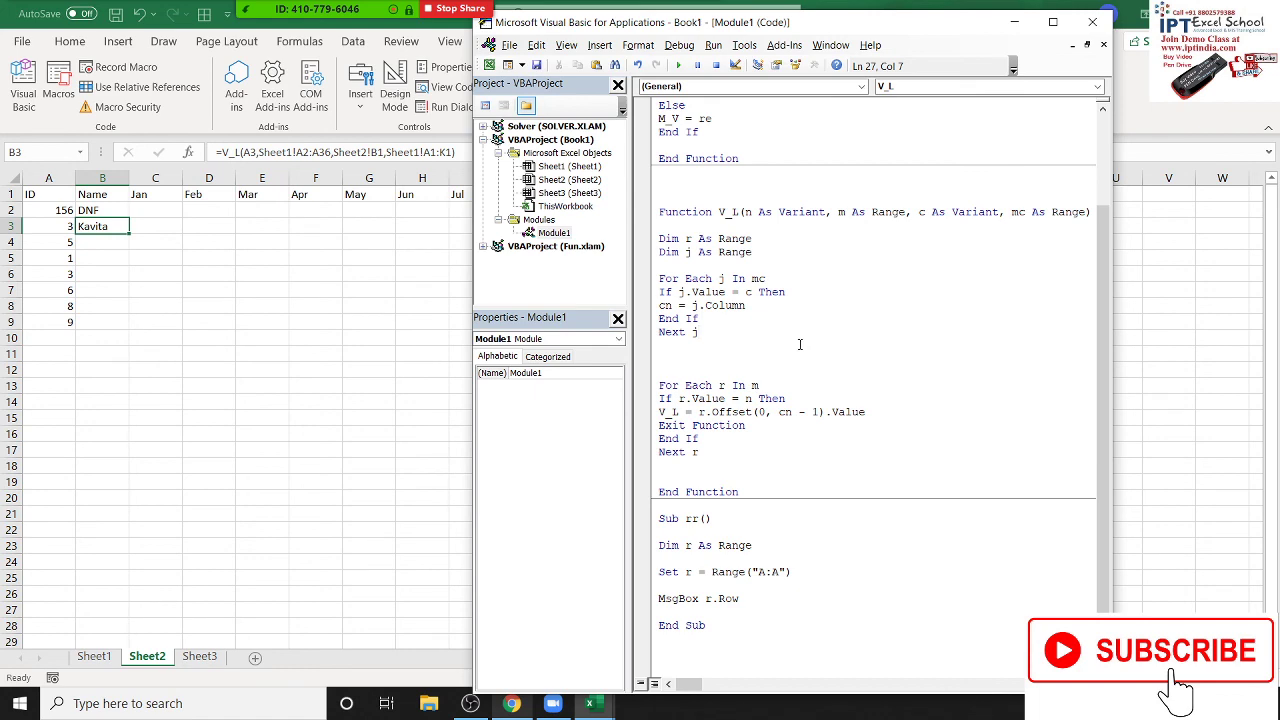
key("super+d")
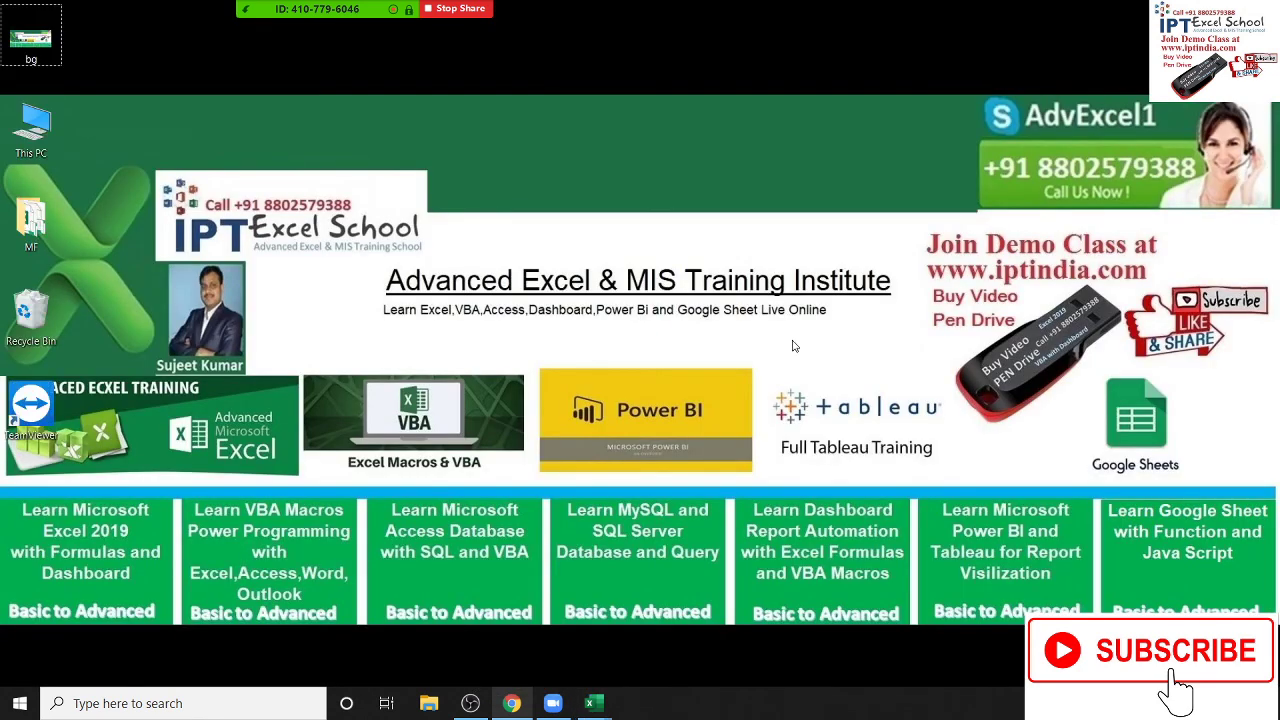
left_click(698, 22)
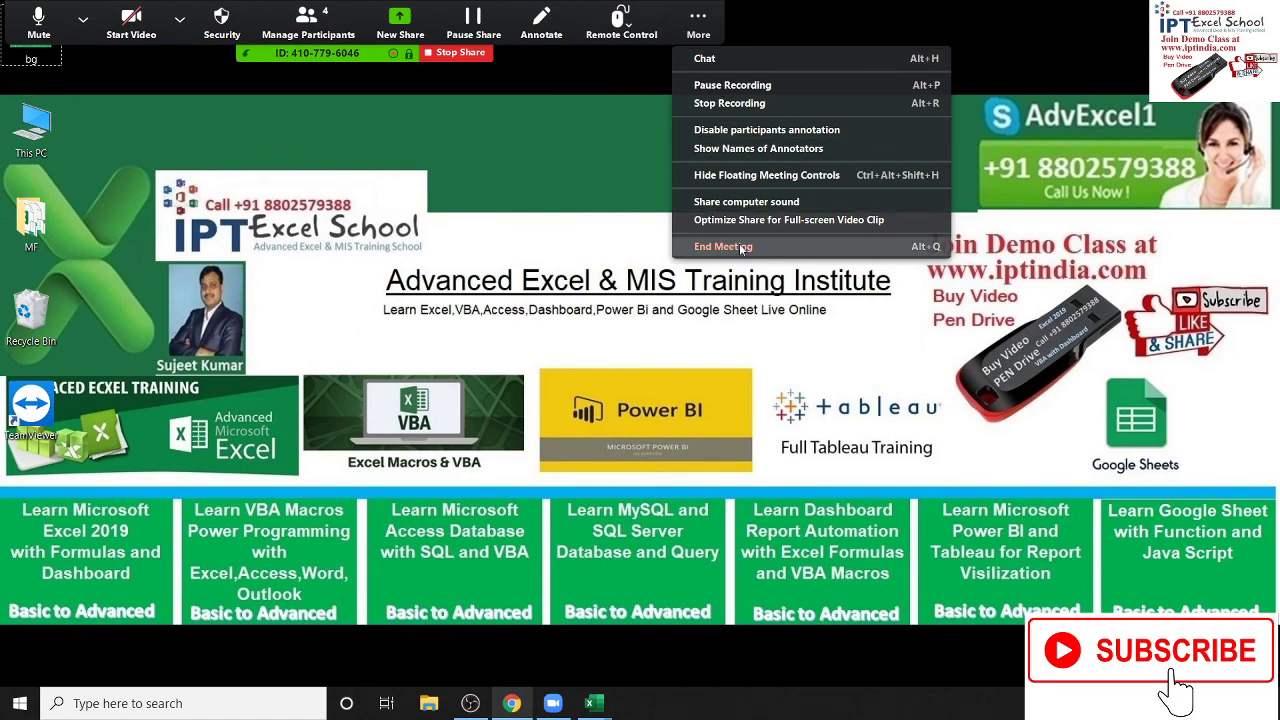